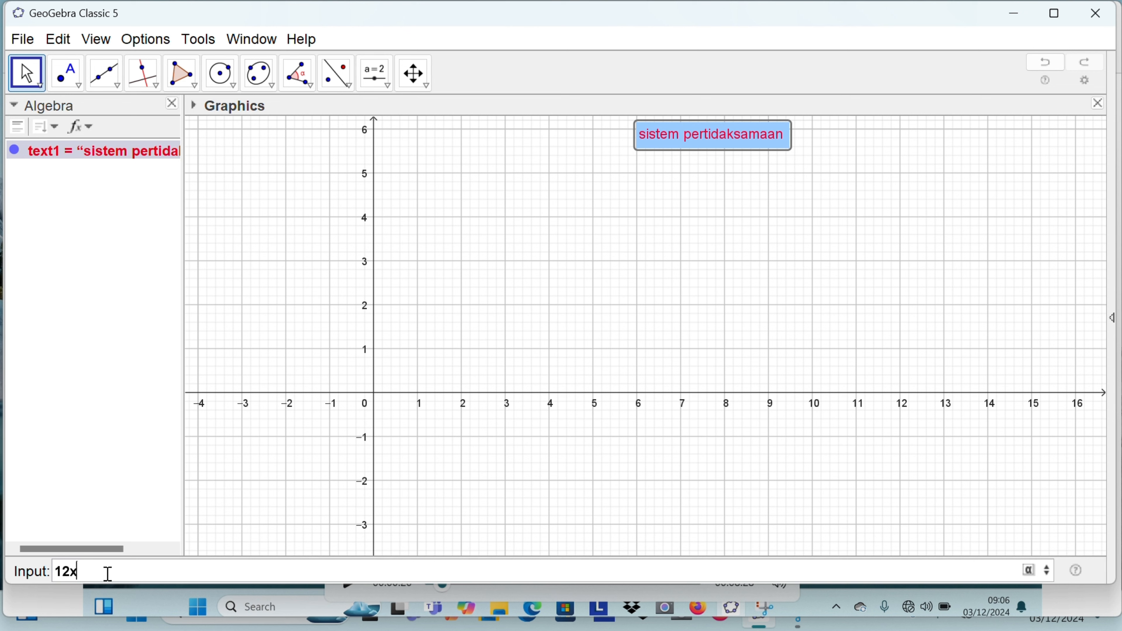
Step: Complete and graph the inequality 12x+10y≤60 as the first constraint of the system
text(+)
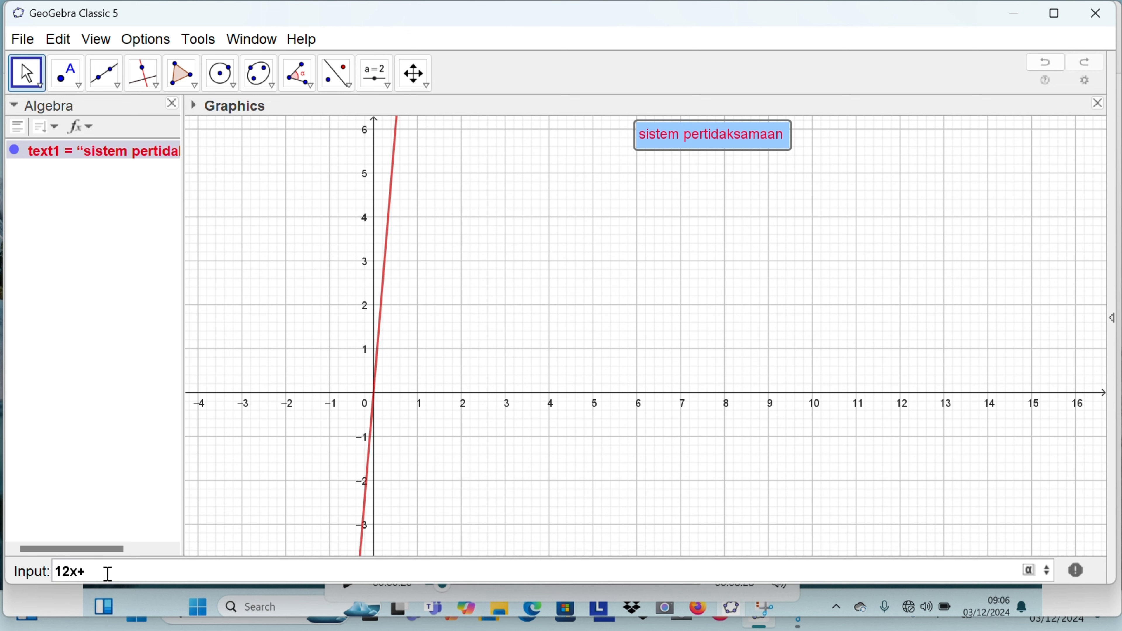
text(10y)
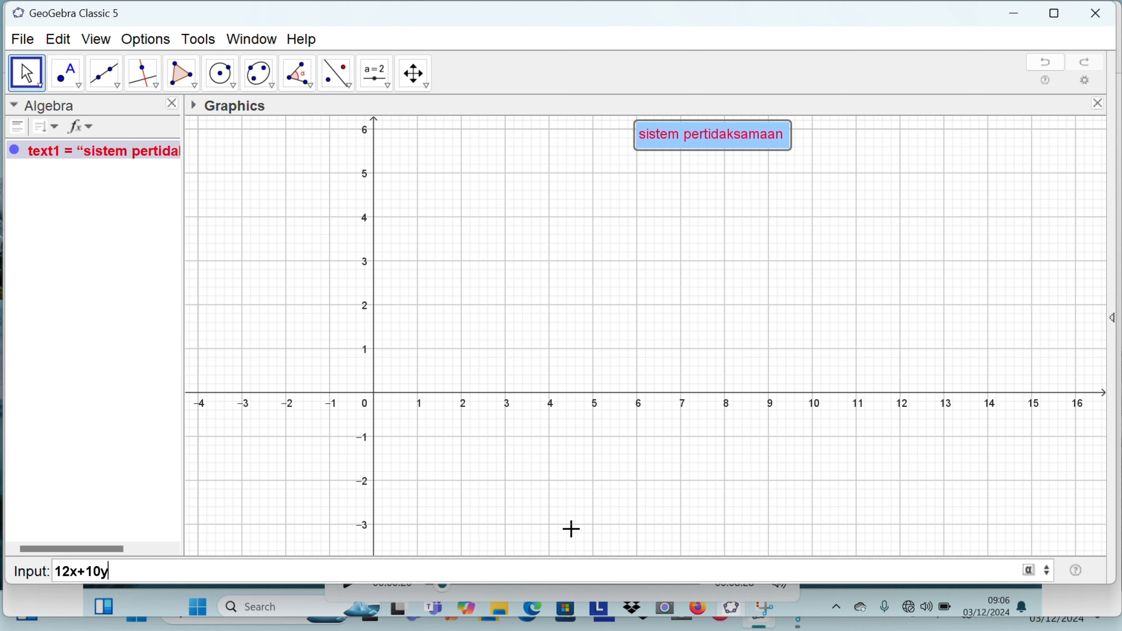
click(1029, 570)
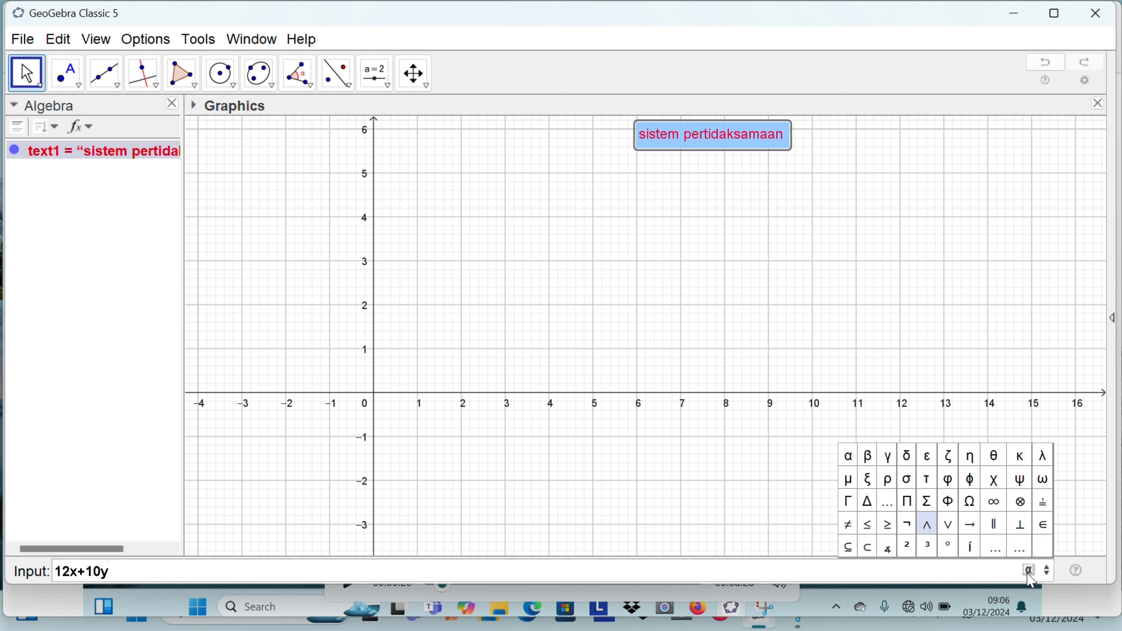
click(867, 524)
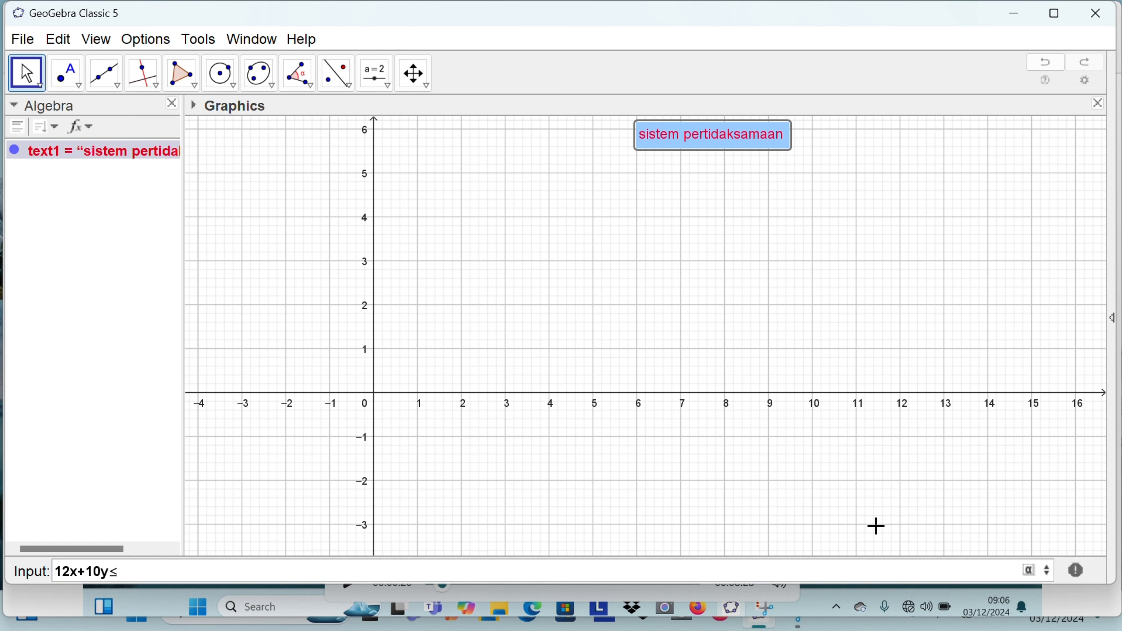
text(60)
key(Return)
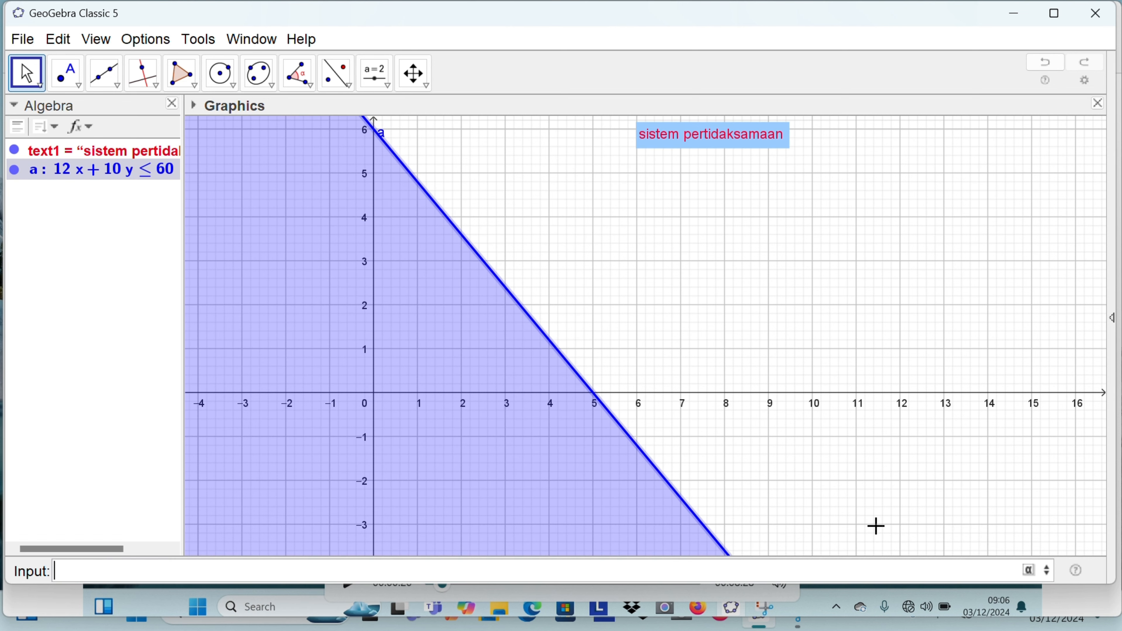
Step: Graph the second constraint of the system, the inequality 2x+4y≤16
text(2x)
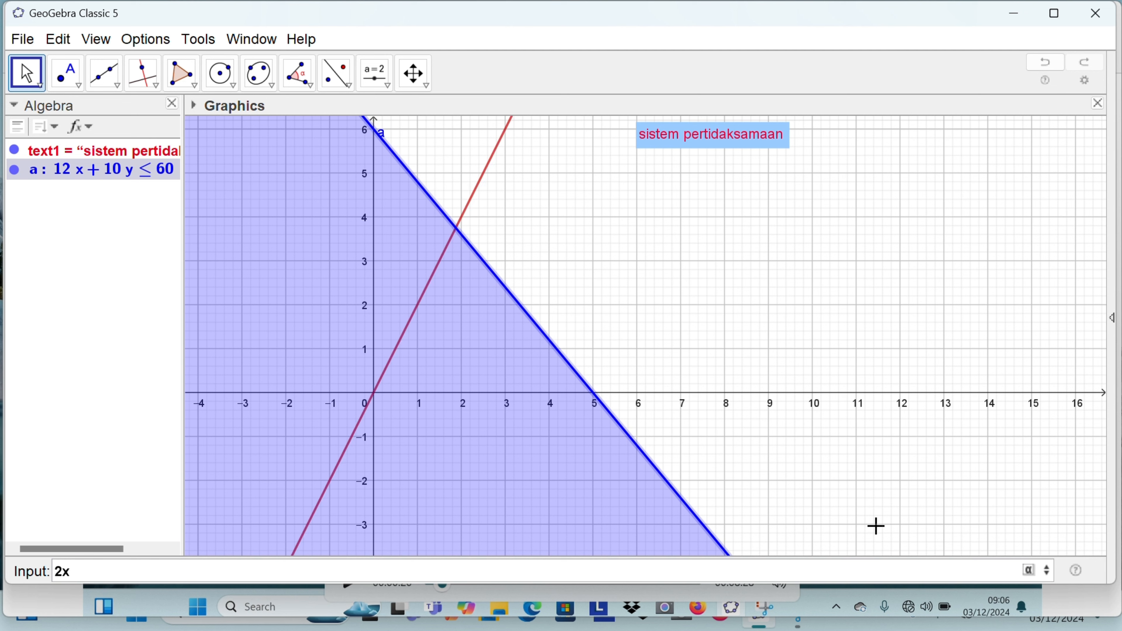
text(+4y)
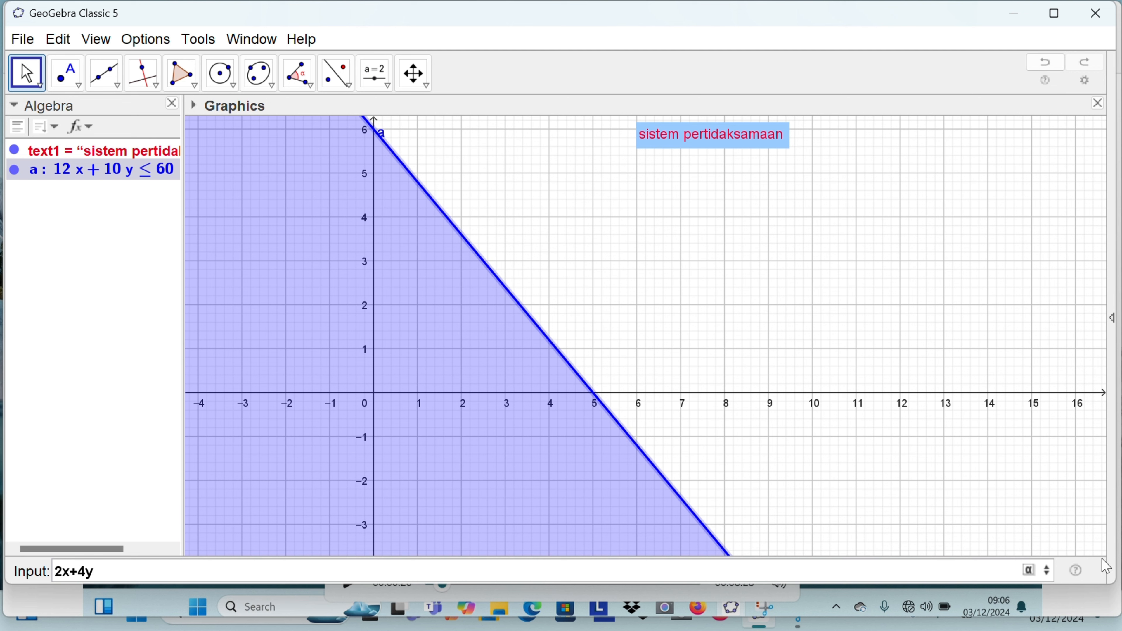
click(1031, 575)
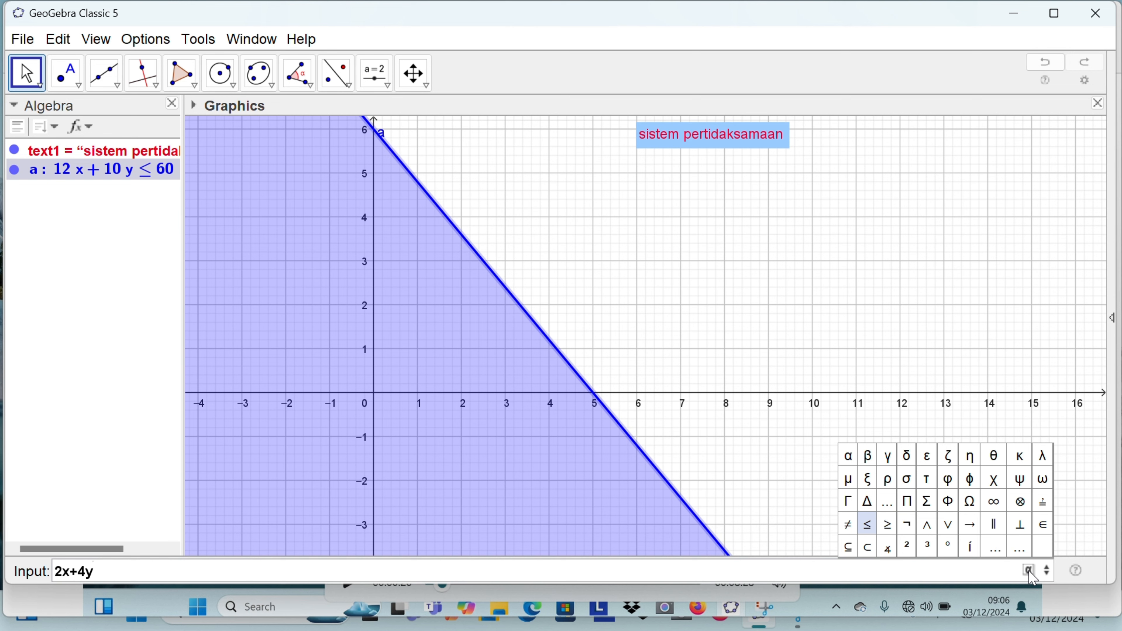
click(867, 524)
text(16)
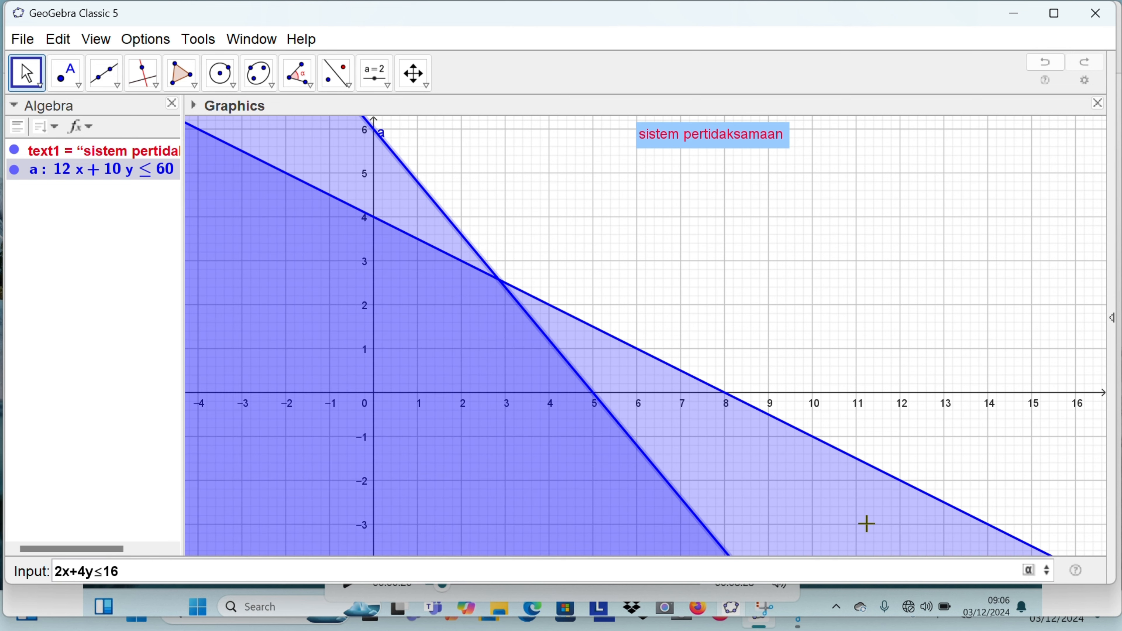
key(Return)
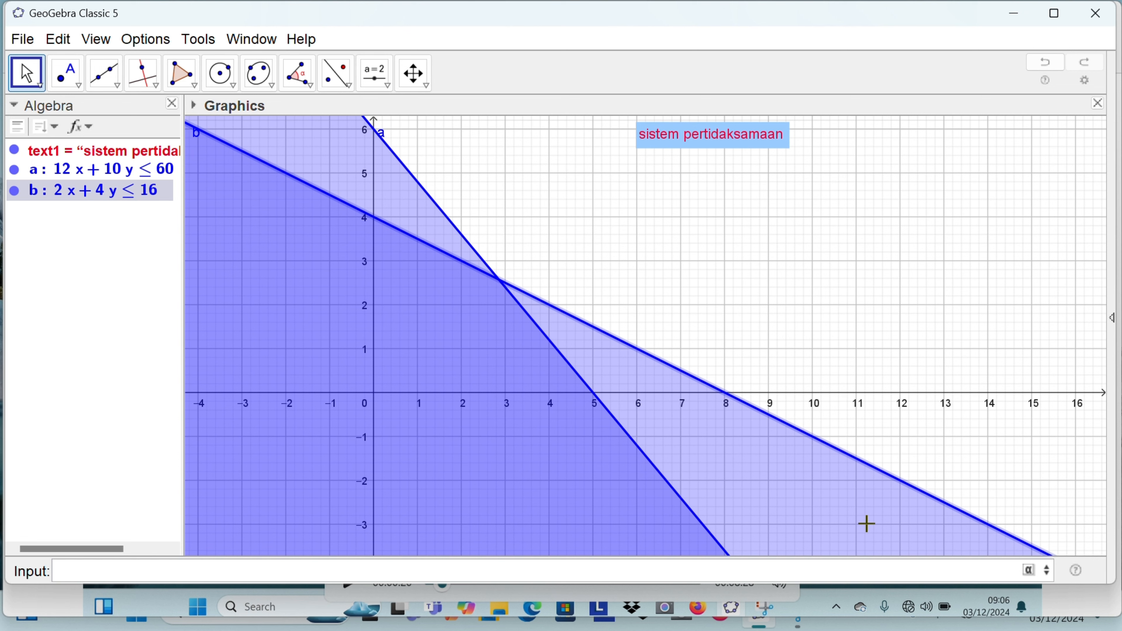
Step: Add the non-negativity constraint x≥0 to the graph
text(x)
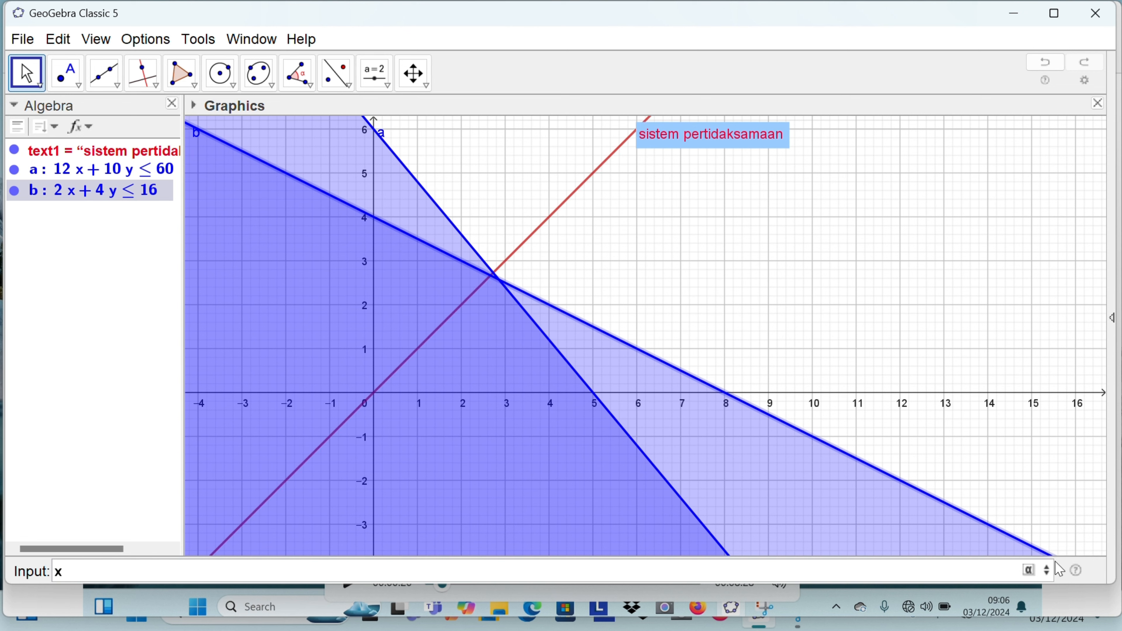
click(1029, 570)
click(888, 525)
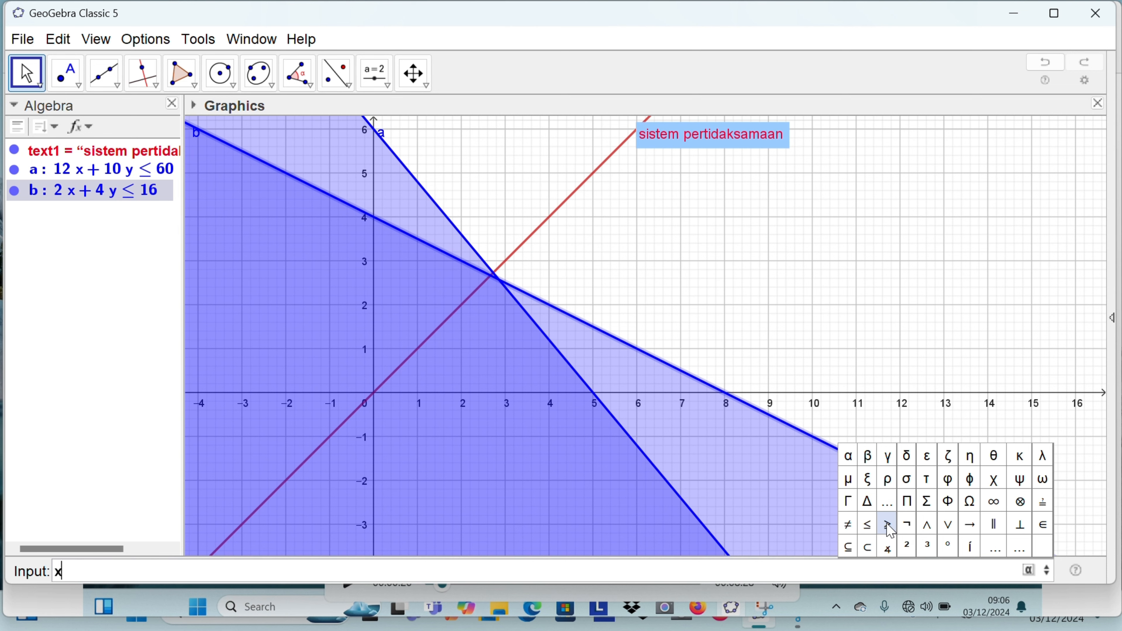
text(0)
key(Return)
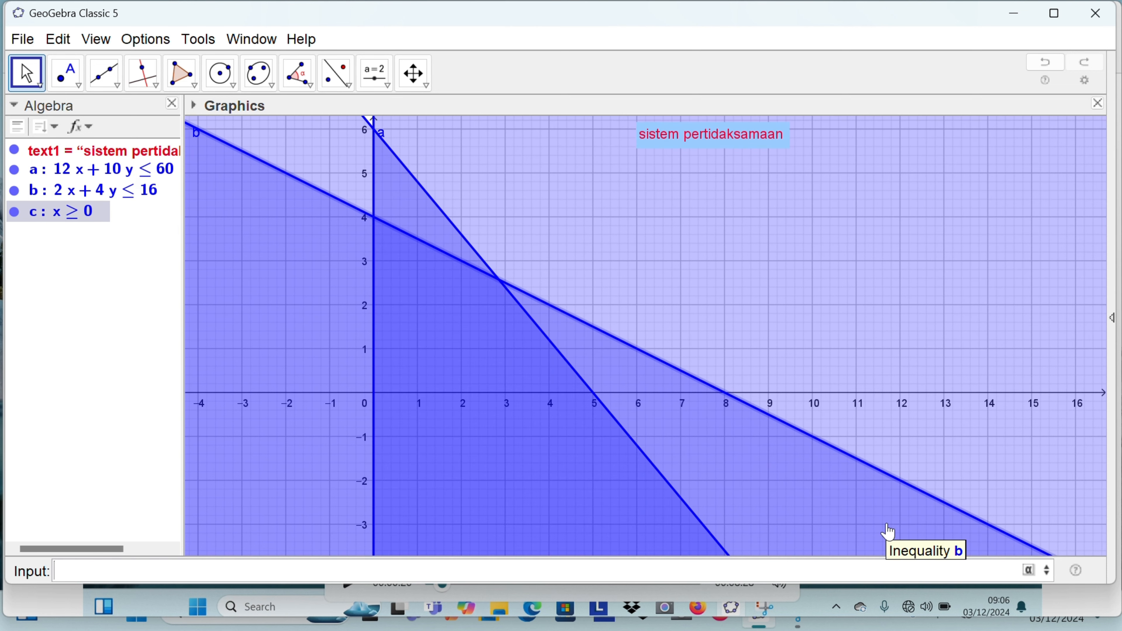
Step: Add the non-negativity constraint y≥0 to the graph
text(y)
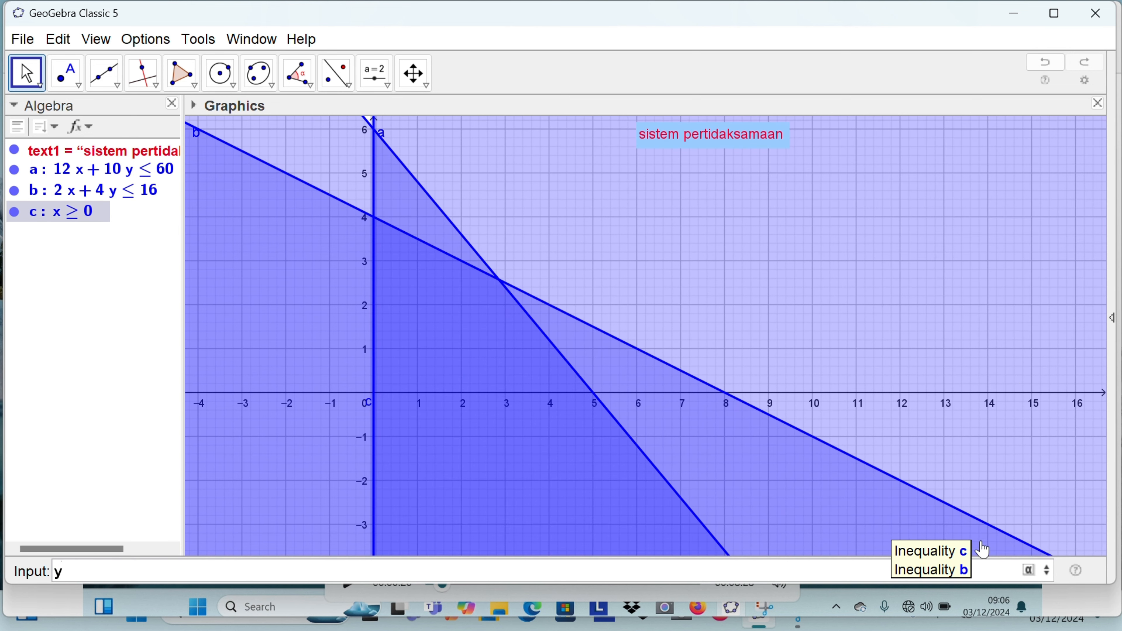
click(1029, 571)
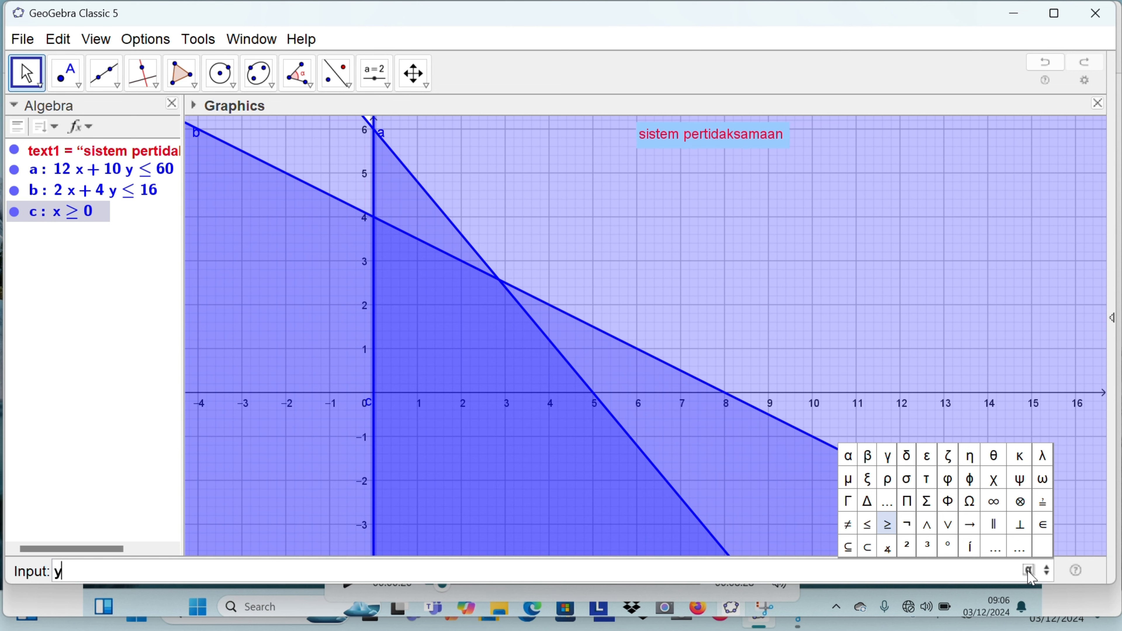
click(886, 526)
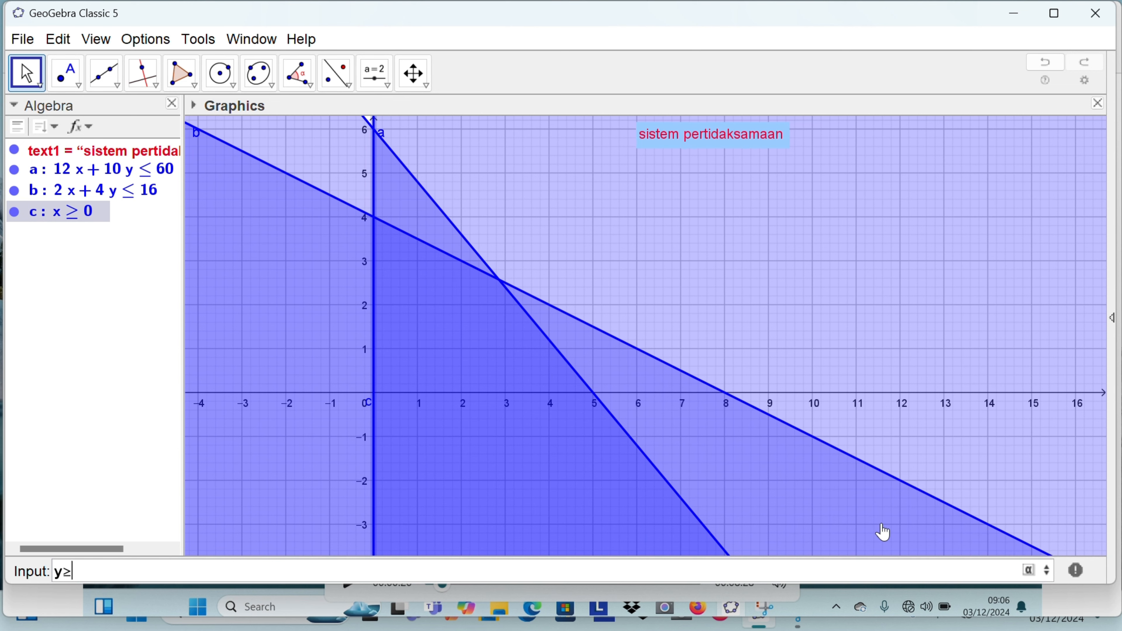
text(0)
key(Return)
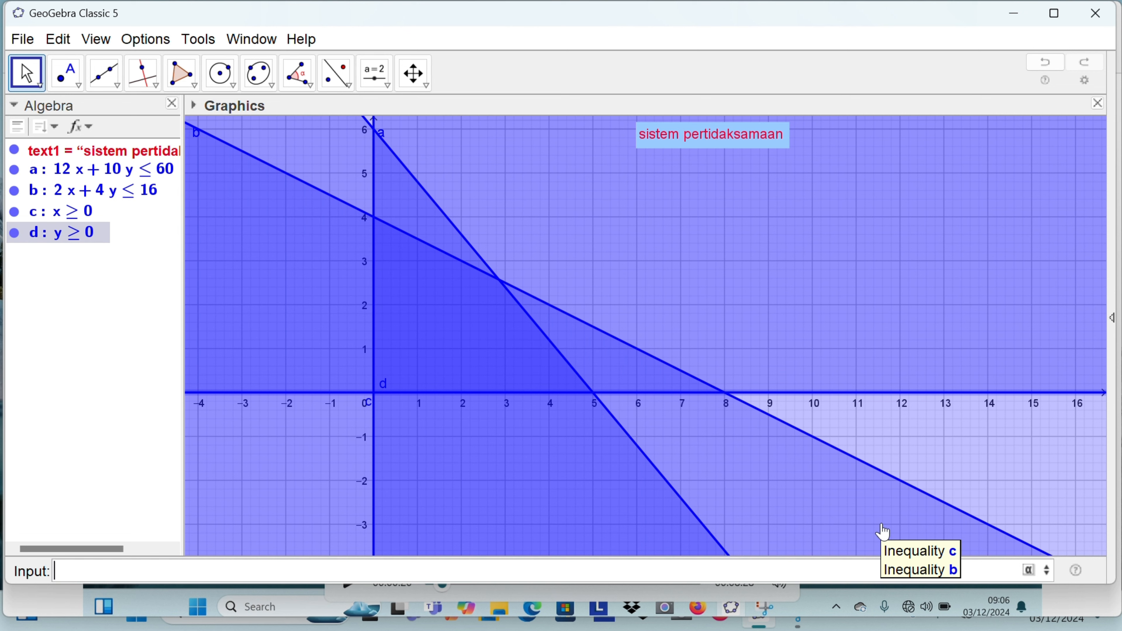
text(4-(2x)
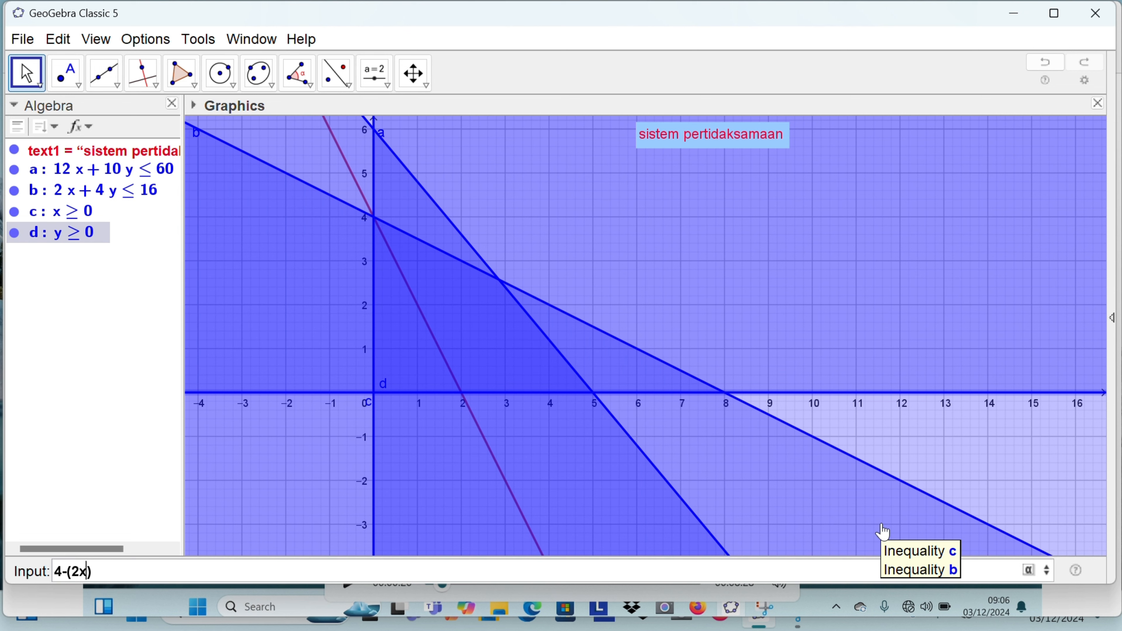
text(/4)
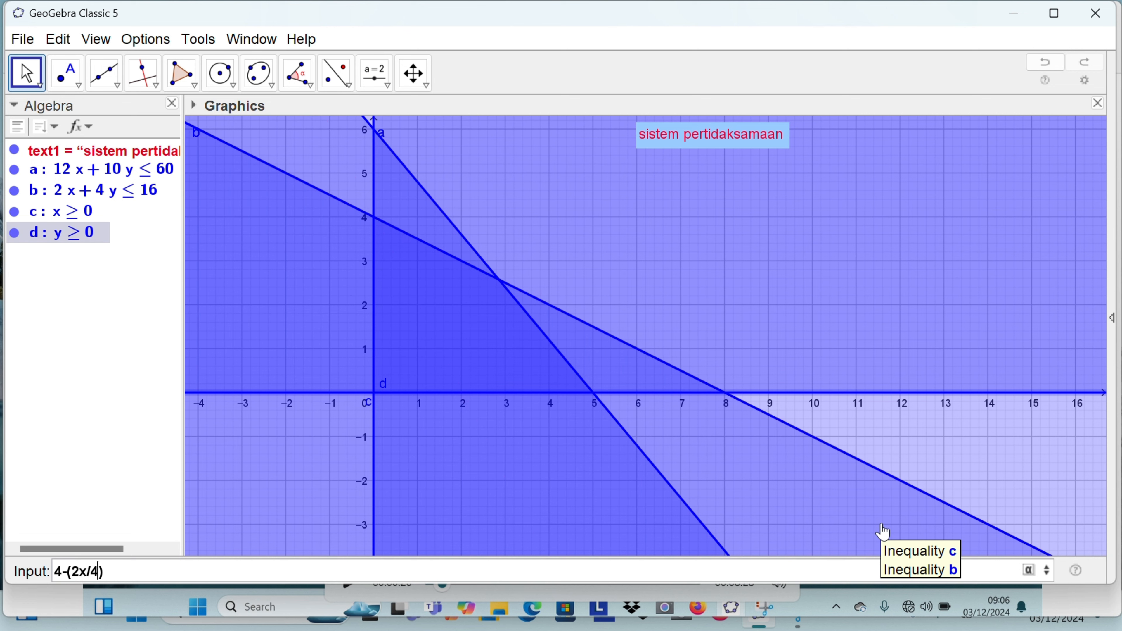
key(Right)
text(=)
key(Left)
key(Left)
key(Left)
key(Right)
key(Right)
key(BackSpace)
key(BackSpace)
key(BackSpace)
key(BackSpace)
key(BackSpace)
key(BackSpace)
key(BackSpace)
key(BackSpace)
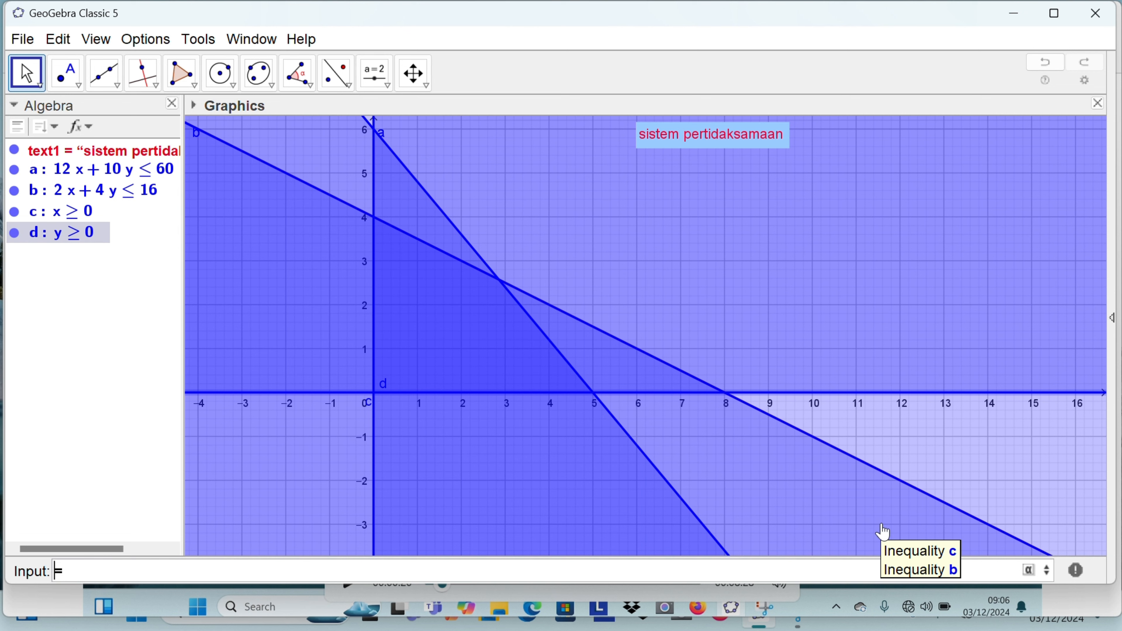
Step: Enter the equation 6-(12x/10)=4-(2x/4) to find the x-coordinate where the two slanted boundary lines cross
text(6()
key(BackSpace)
text(-(12x?)
key(BackSpace)
text(/10))
key(End)
text(4)
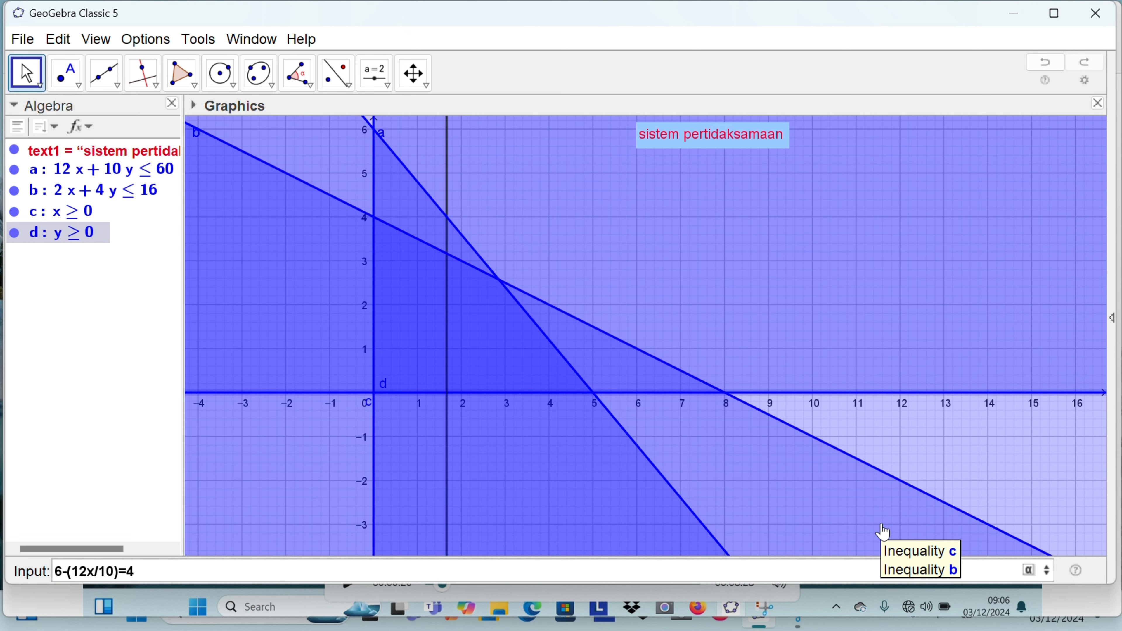
text(-(2x/4)
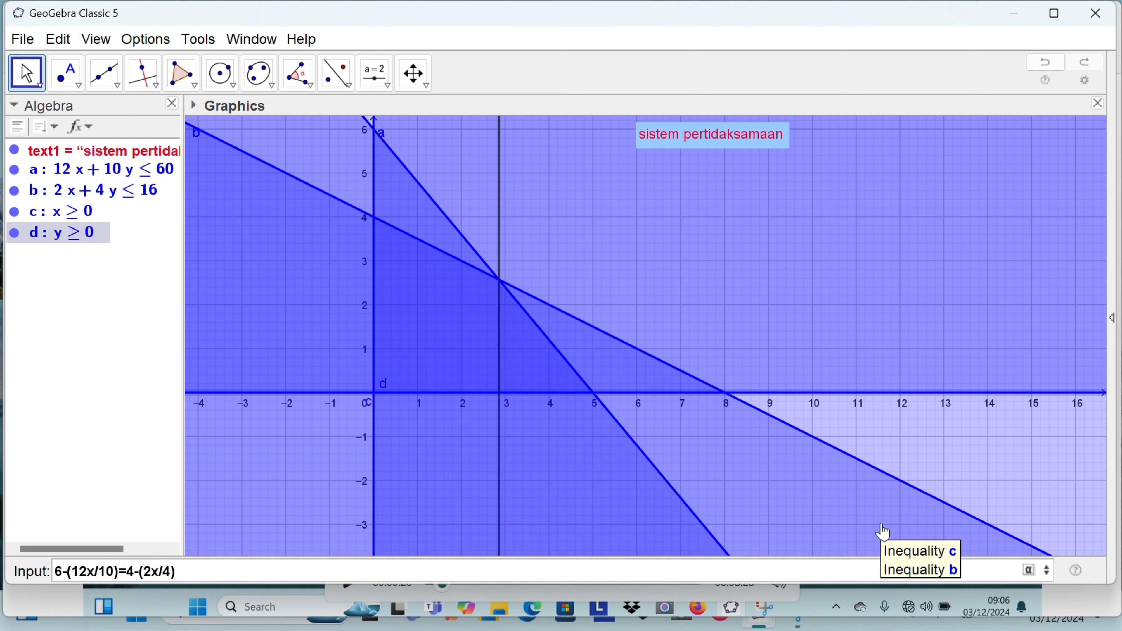
key(Return)
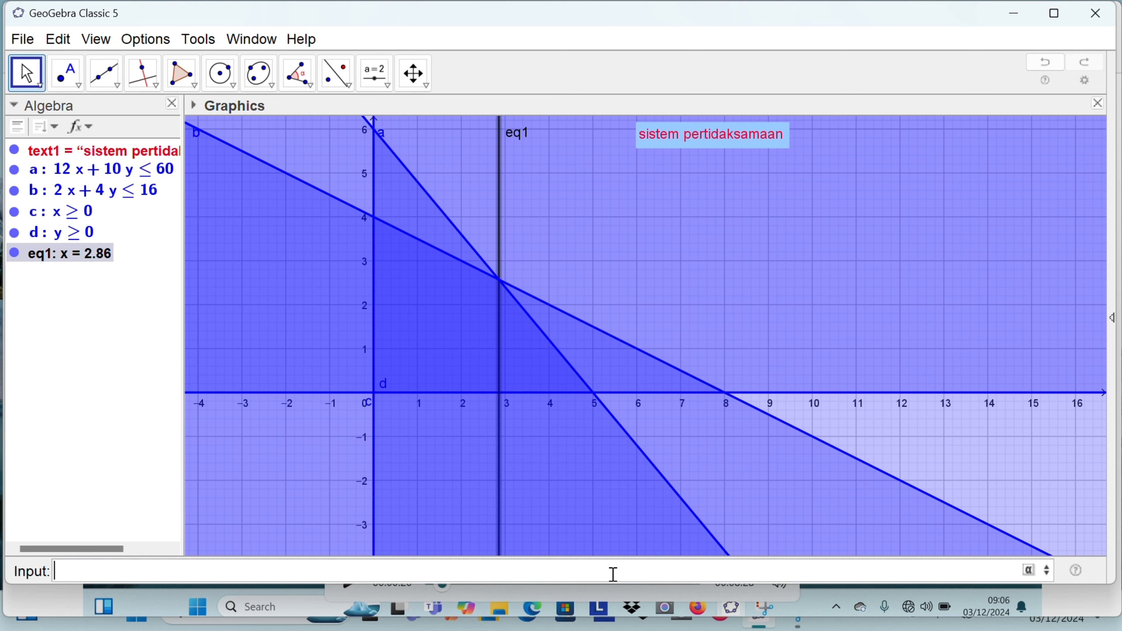
Step: Enter the equation 2(2.86)+4y=16 to find the y-coordinate where the two slanted boundary lines cross
text(2(2.86)+)
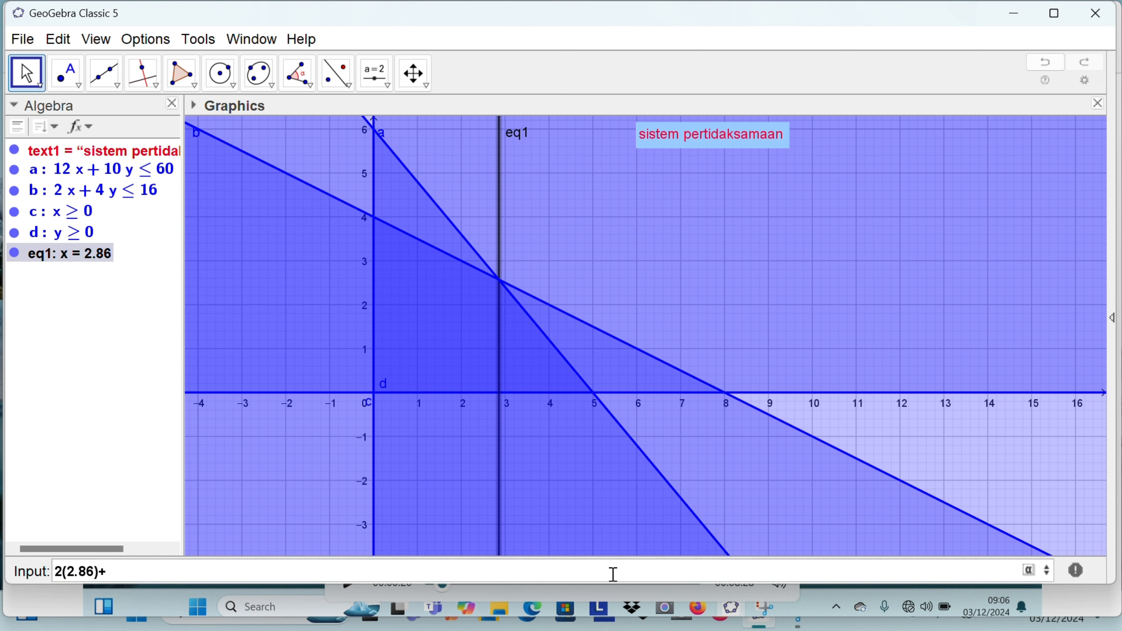
text(4y=16)
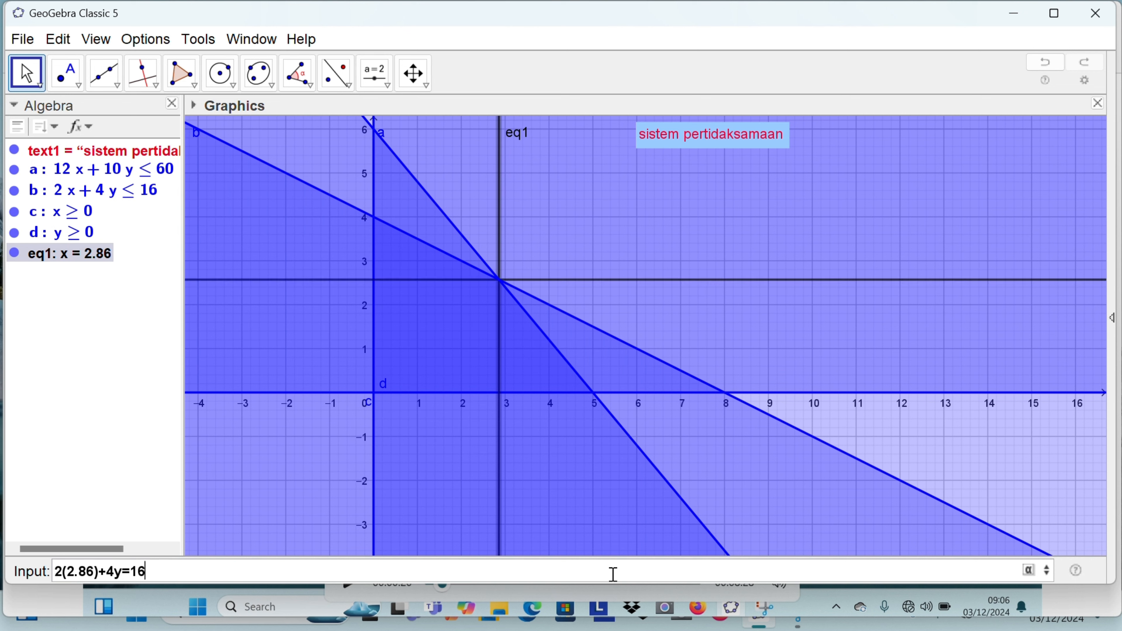
key(Return)
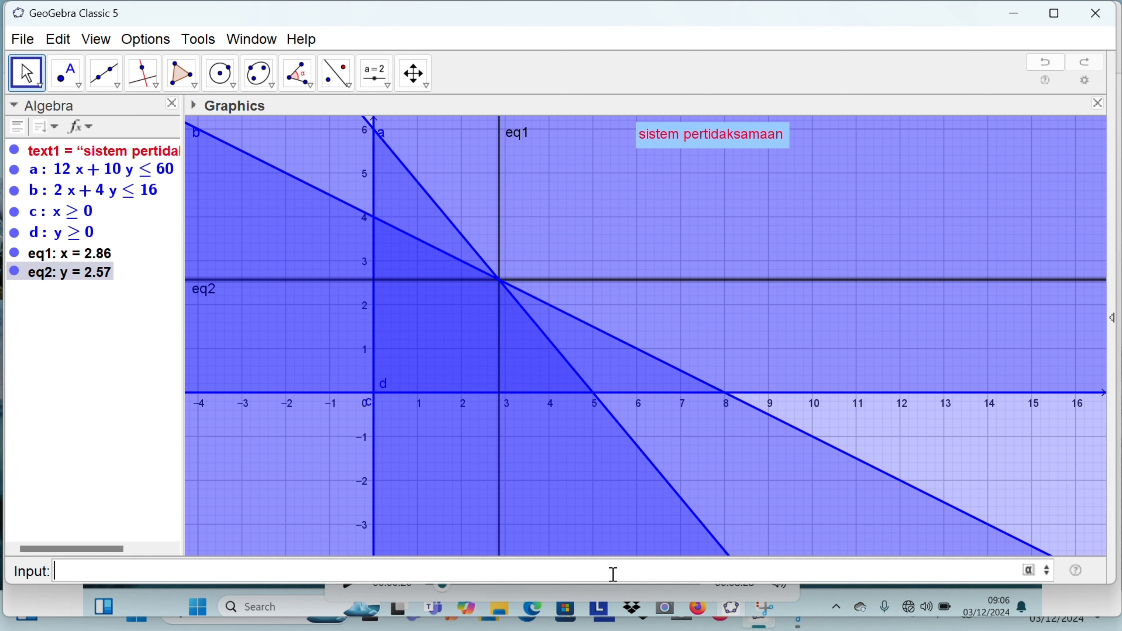
Step: Create the intersection point of the lines eq1 and eq2 with the two-object Intersect command
text(inter)
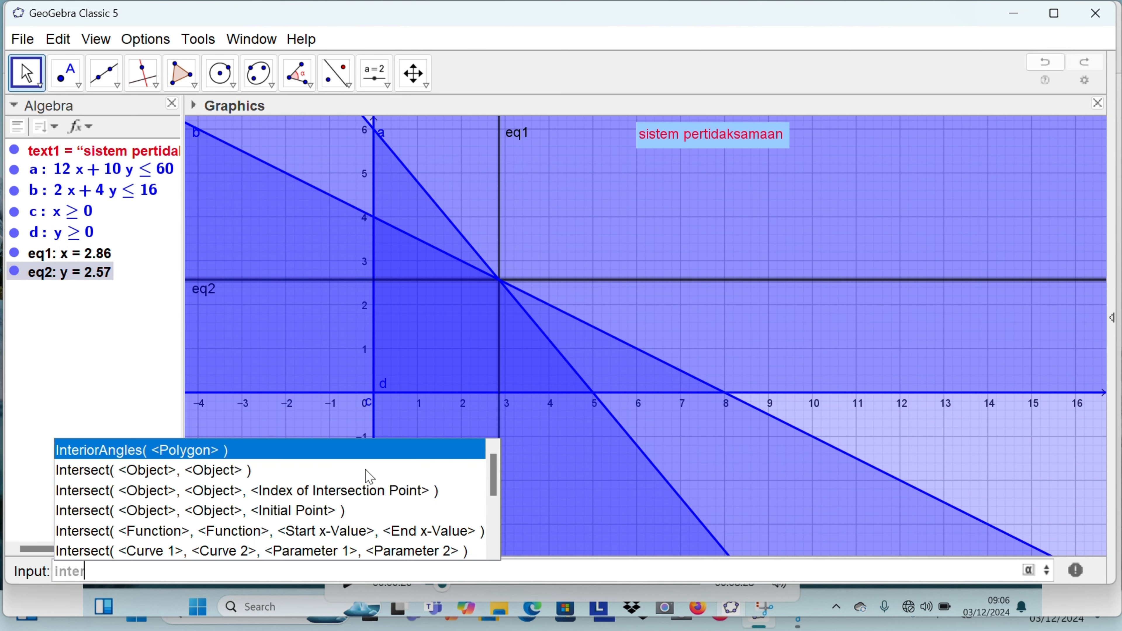
click(294, 471)
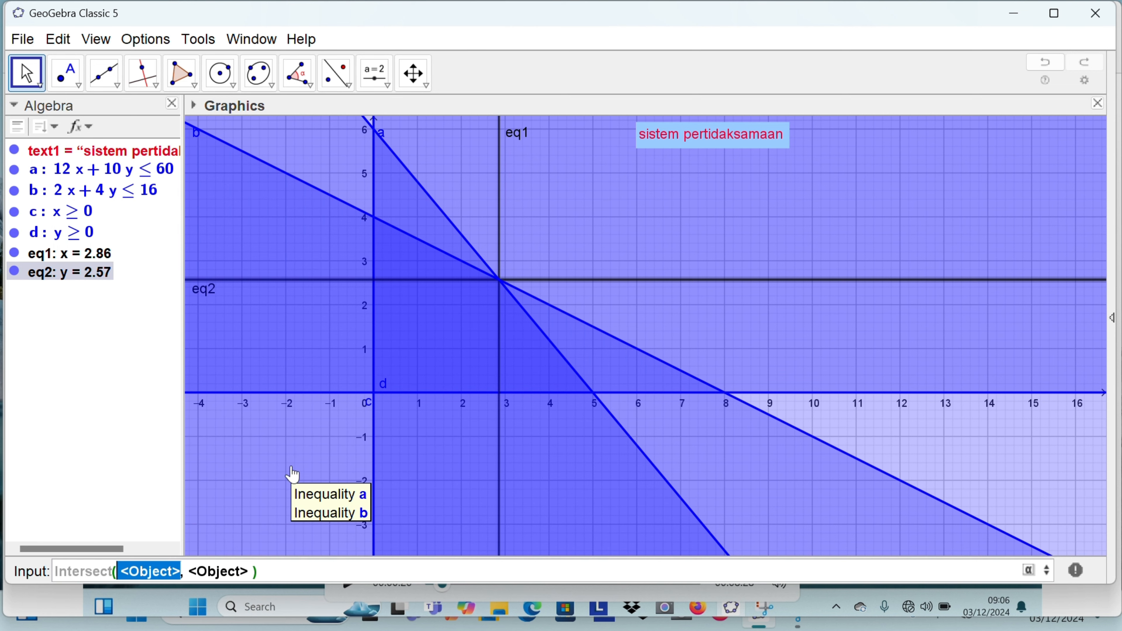
text(eq1)
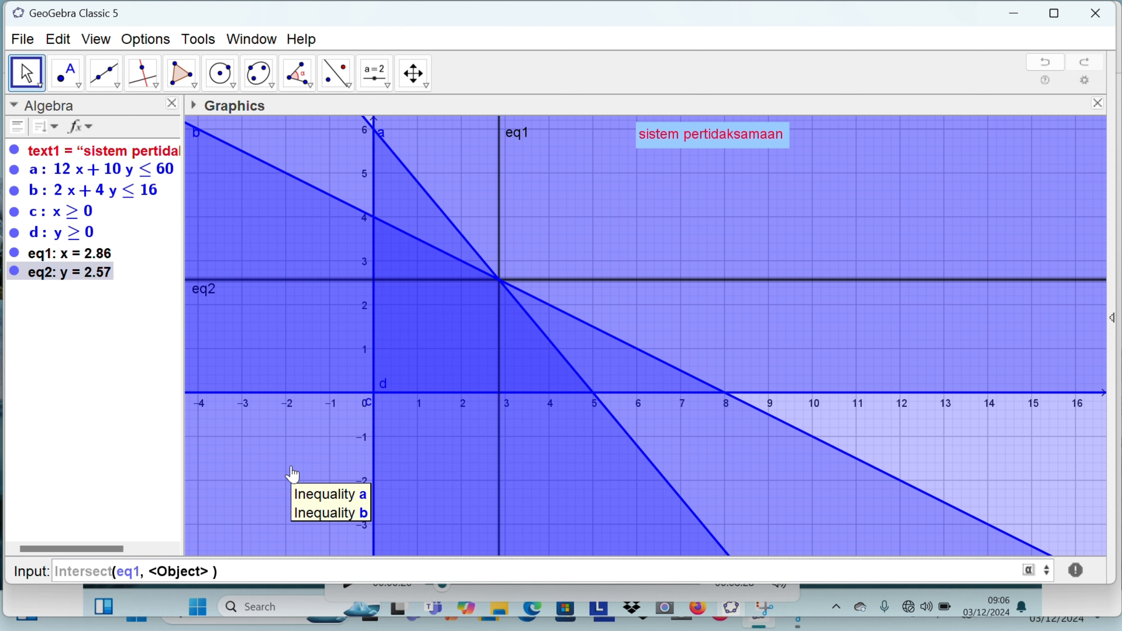
key(Tab)
text(eq2)
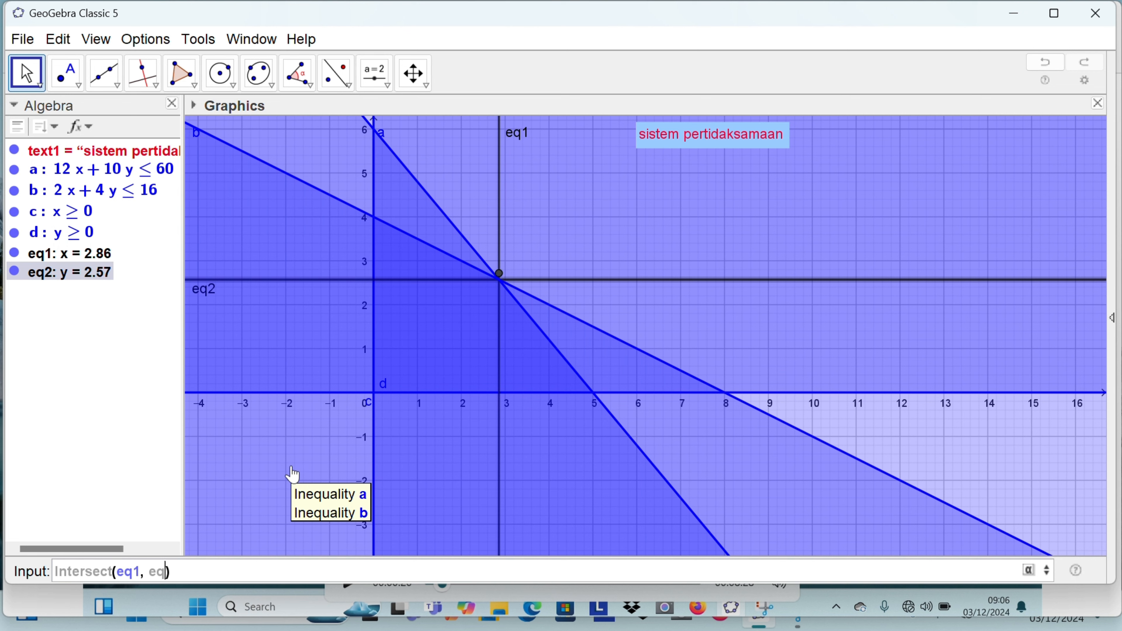
key(Return)
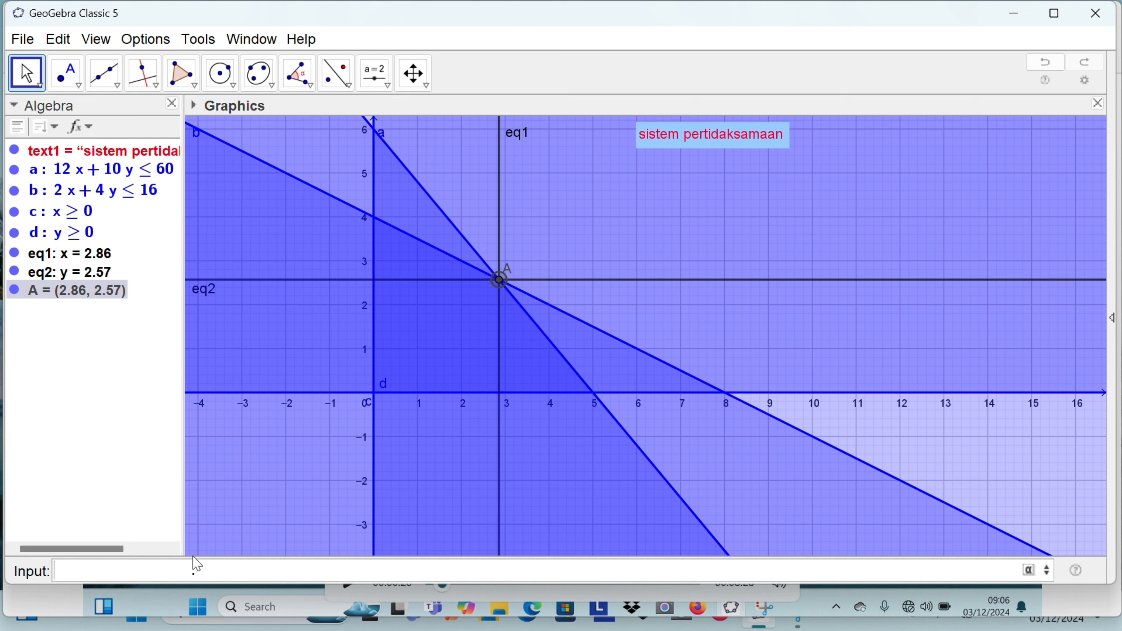
Step: Graph the common solution region by entering the combined inequality a(x,y)∧b(x,y)∧c(x)∧d(y)
text(a(x,y)
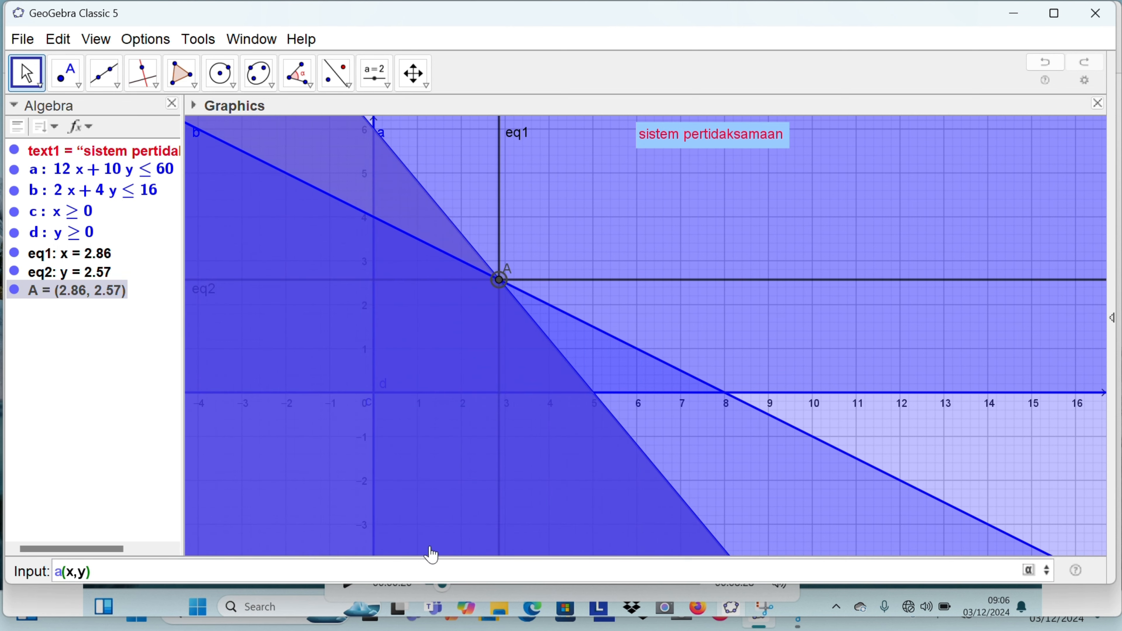
click(1030, 572)
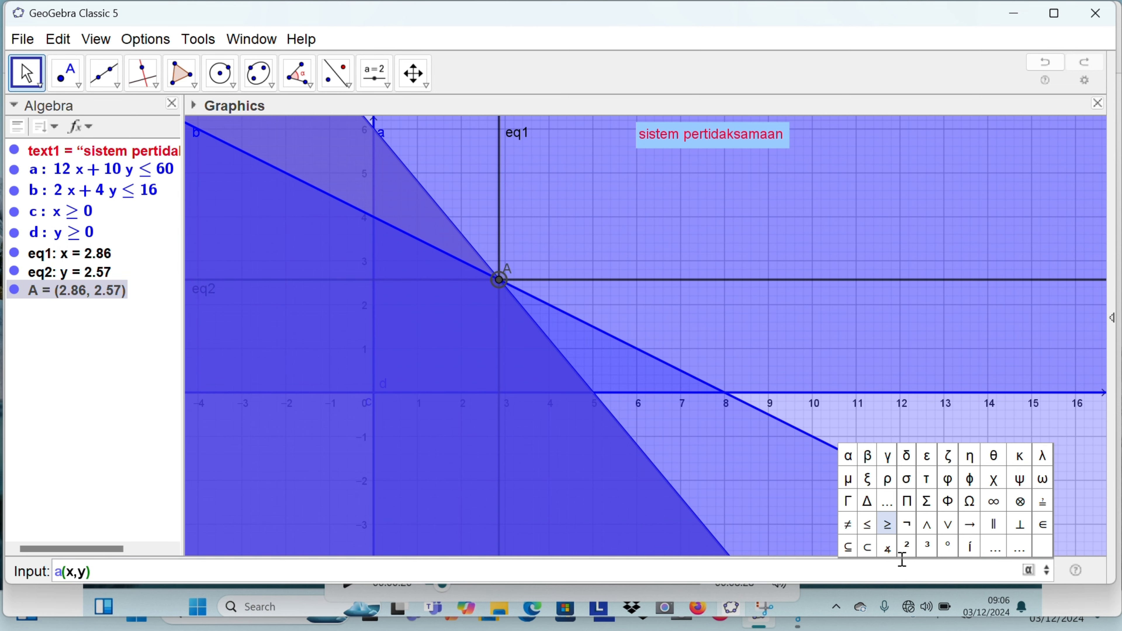
click(927, 524)
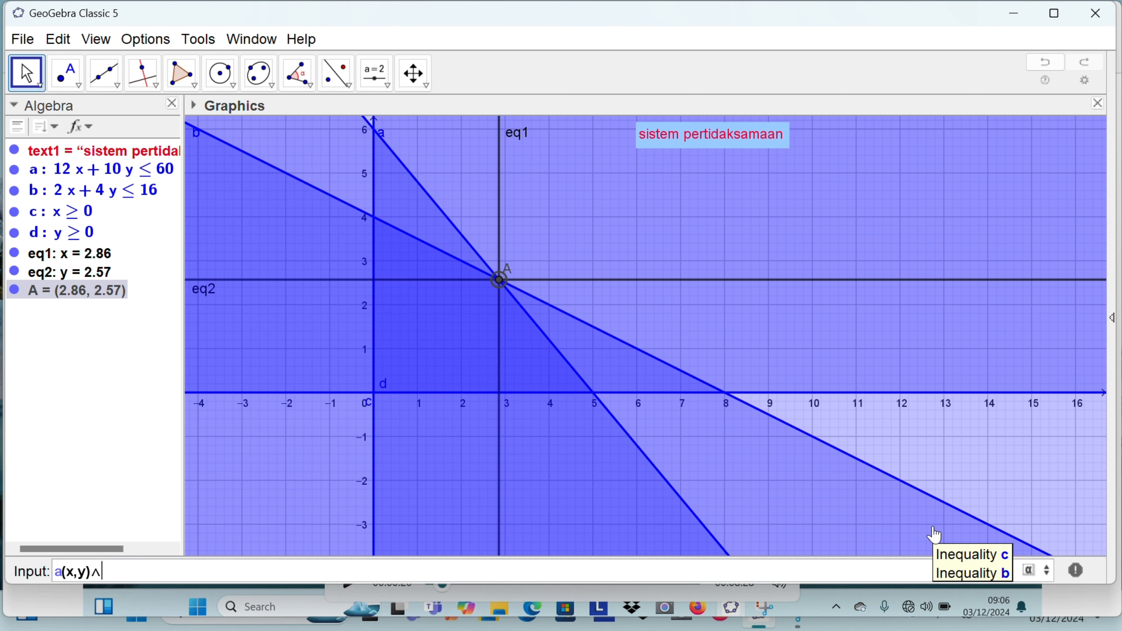
text(b()
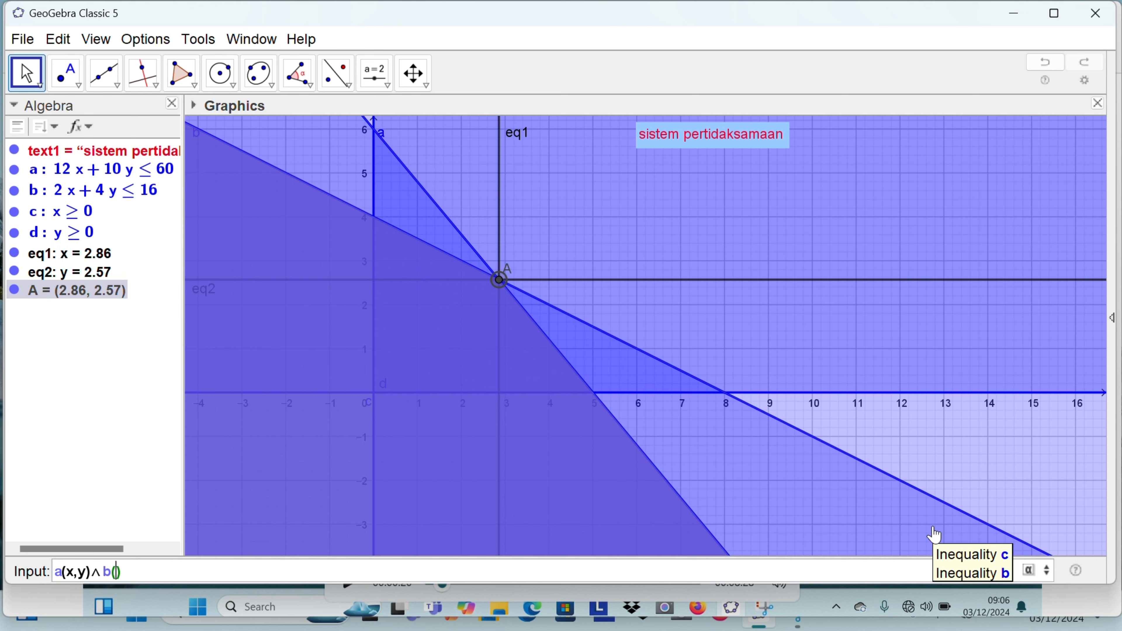
text(x,y)
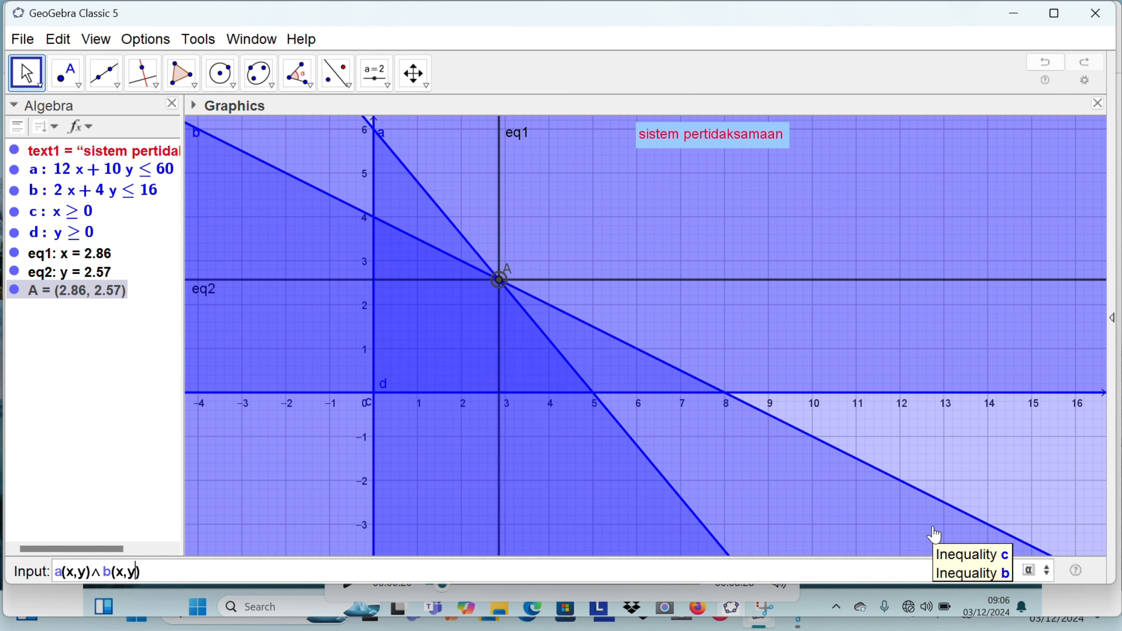
key(Right)
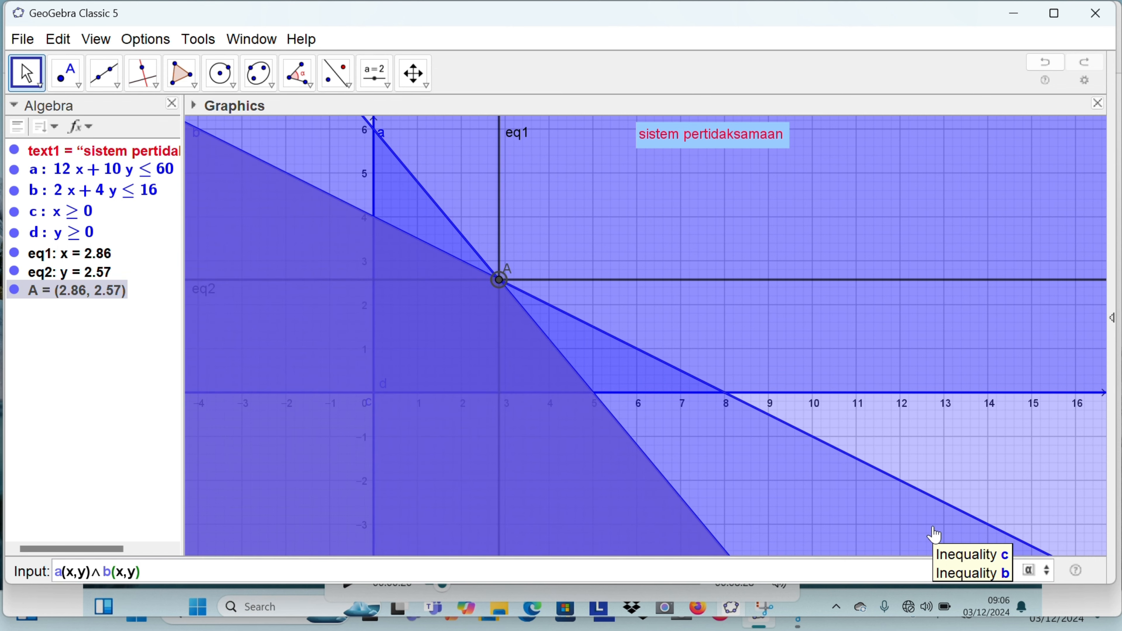
click(1029, 572)
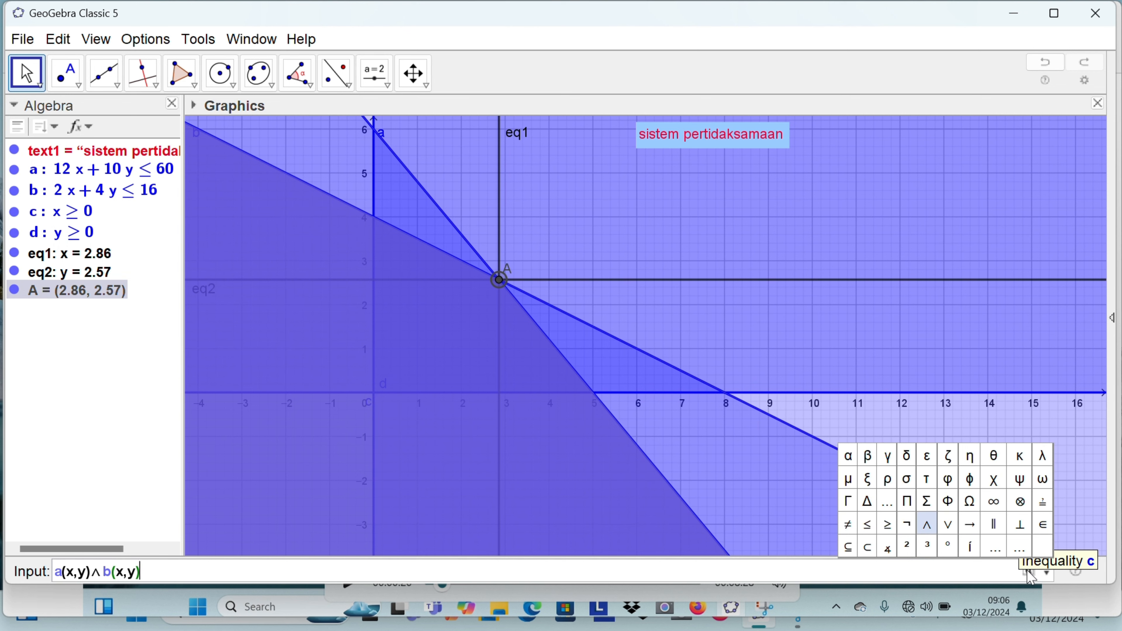
click(926, 526)
text(c()
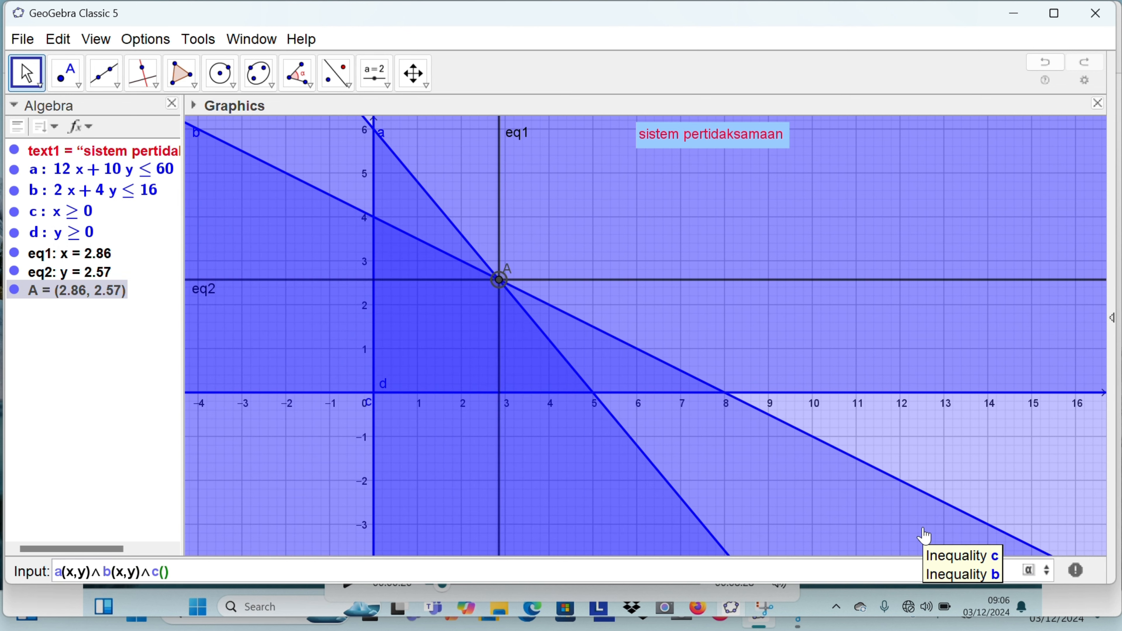
text(x))
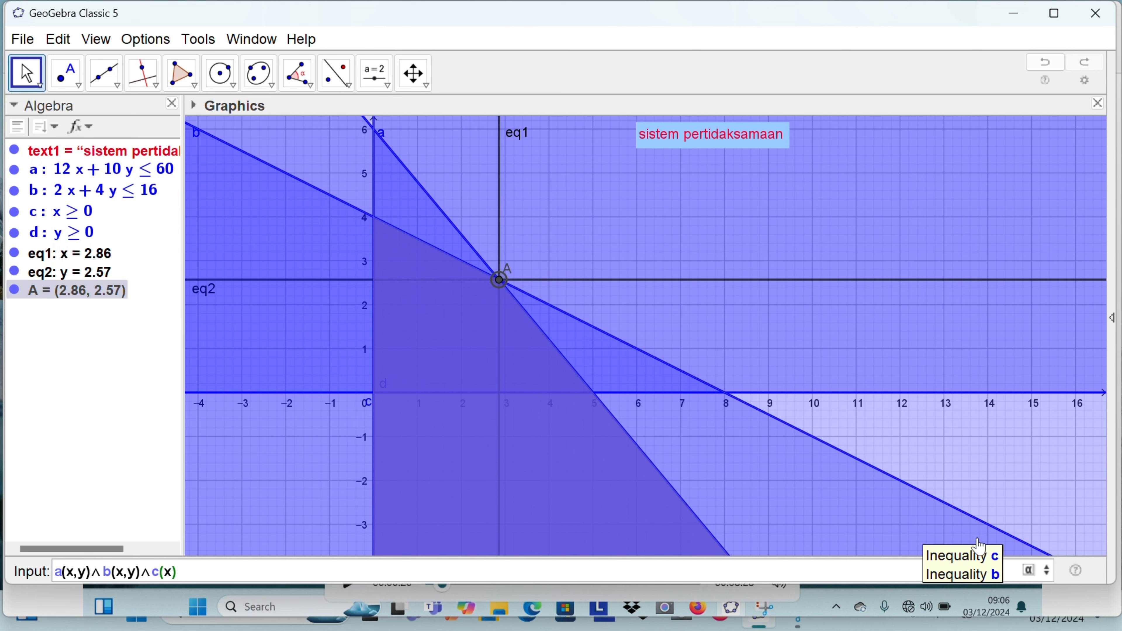
click(1029, 572)
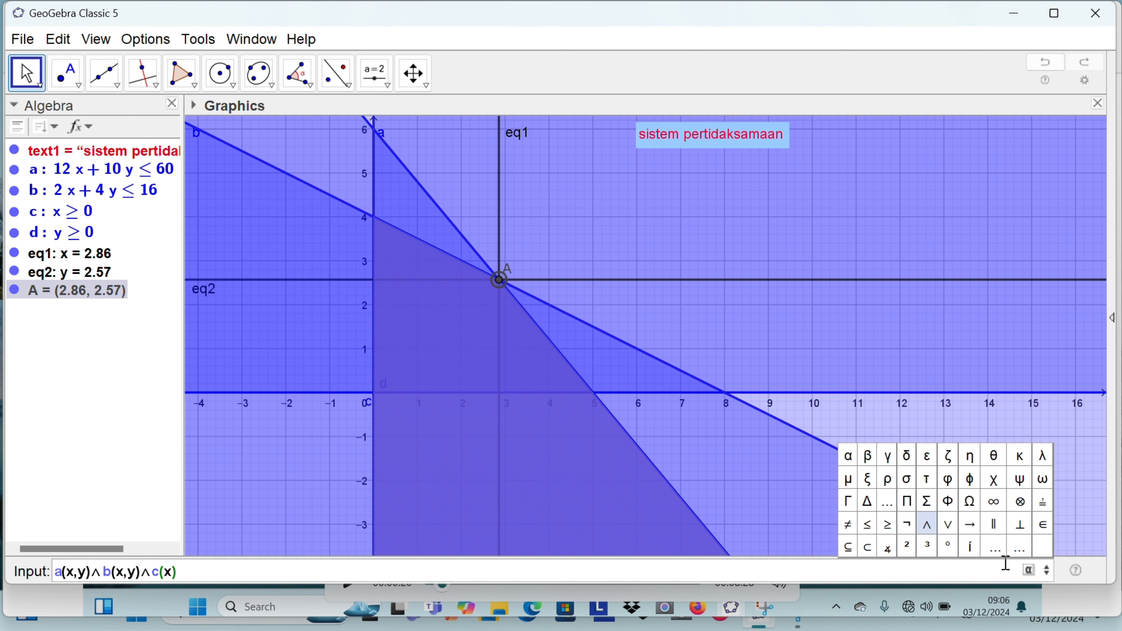
click(927, 525)
text(y)
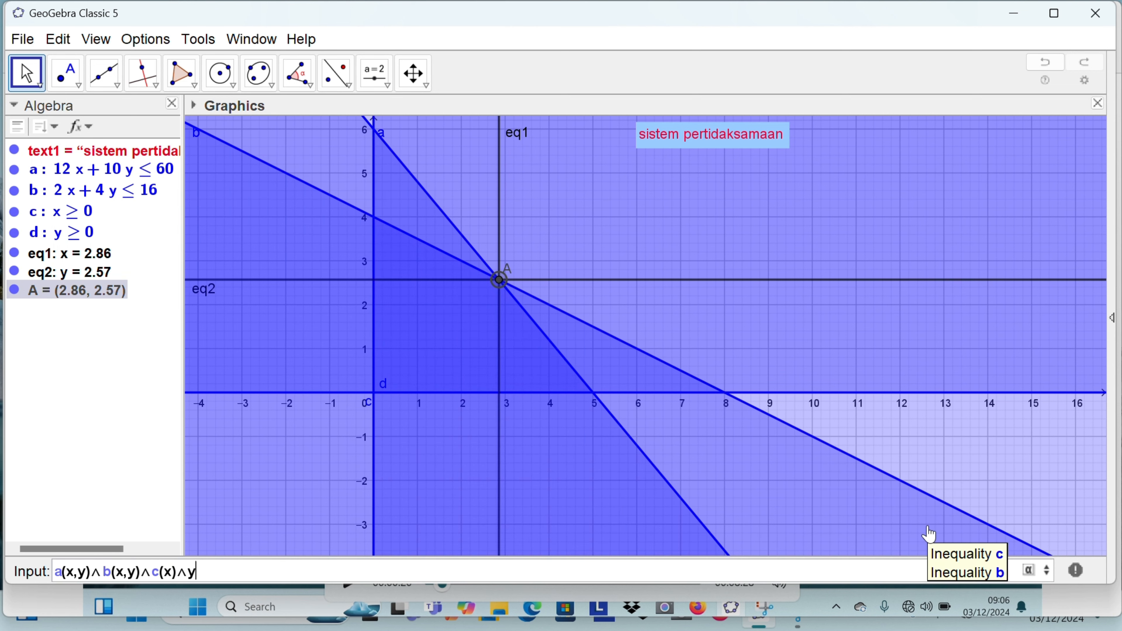
key(BackSpace)
text(d(y)
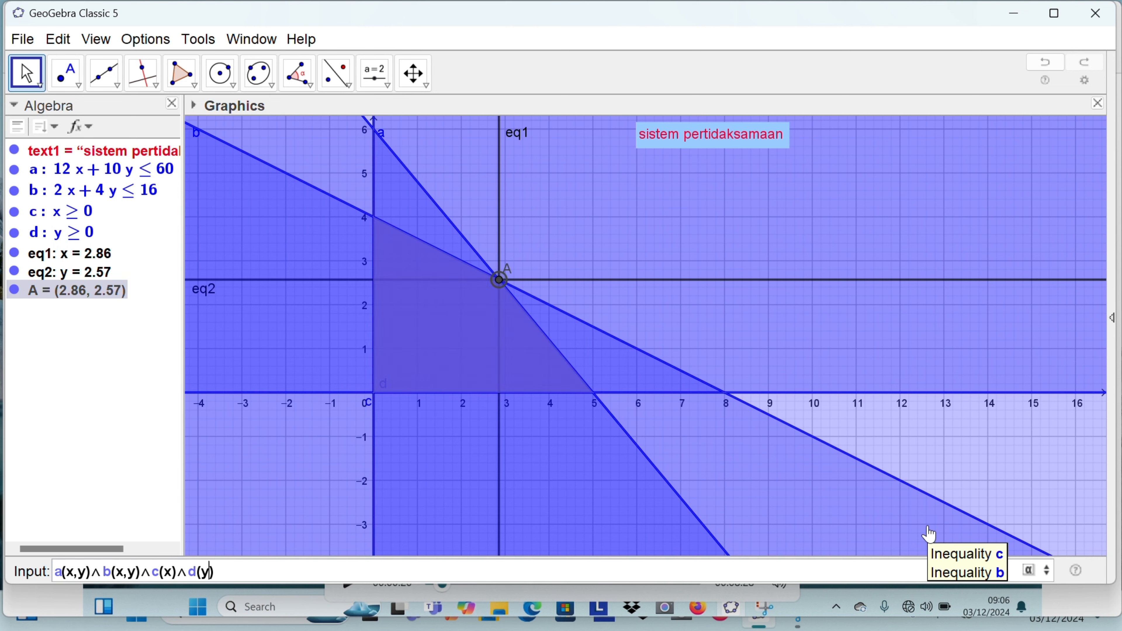
key(Return)
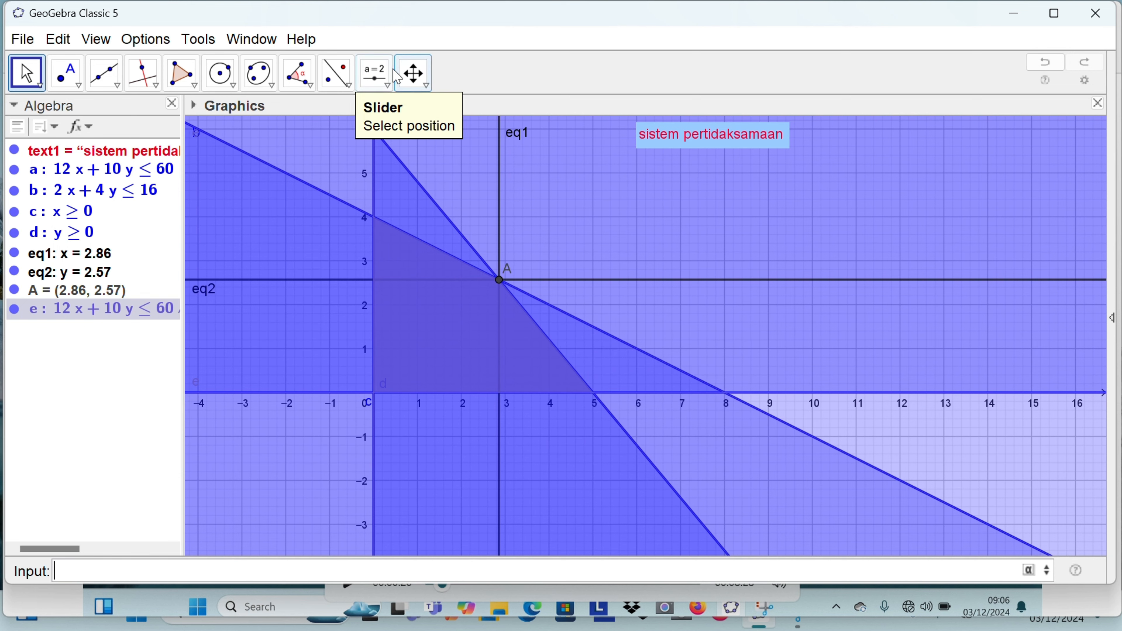
Step: Start a show/hide check box in the open area above and beside point A, with the caption "no 1"
click(378, 77)
click(378, 78)
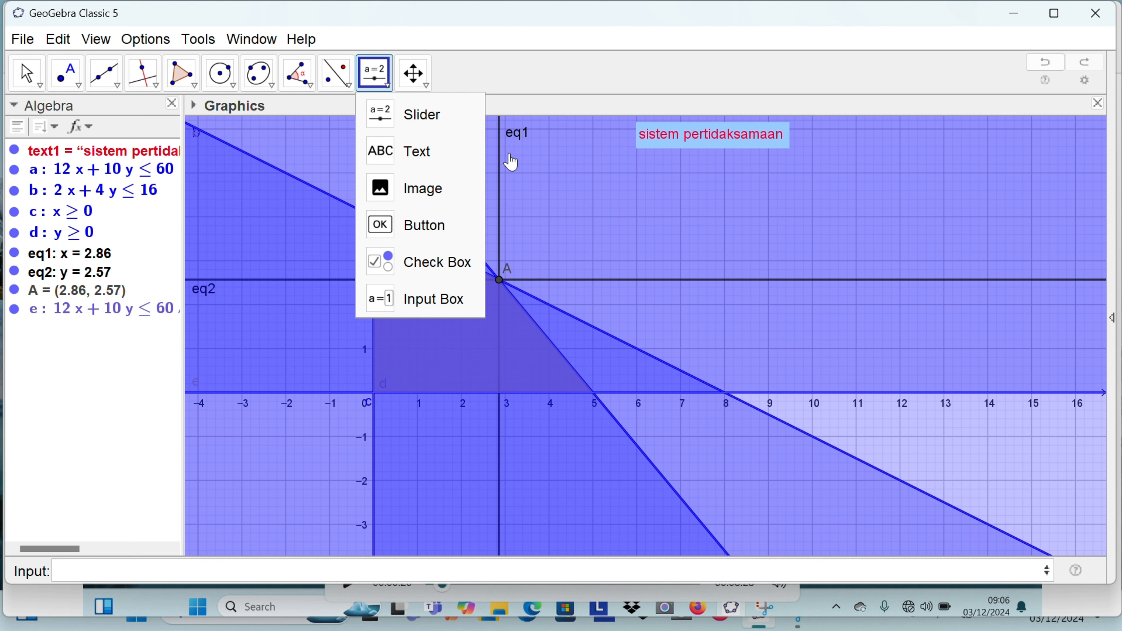
click(408, 256)
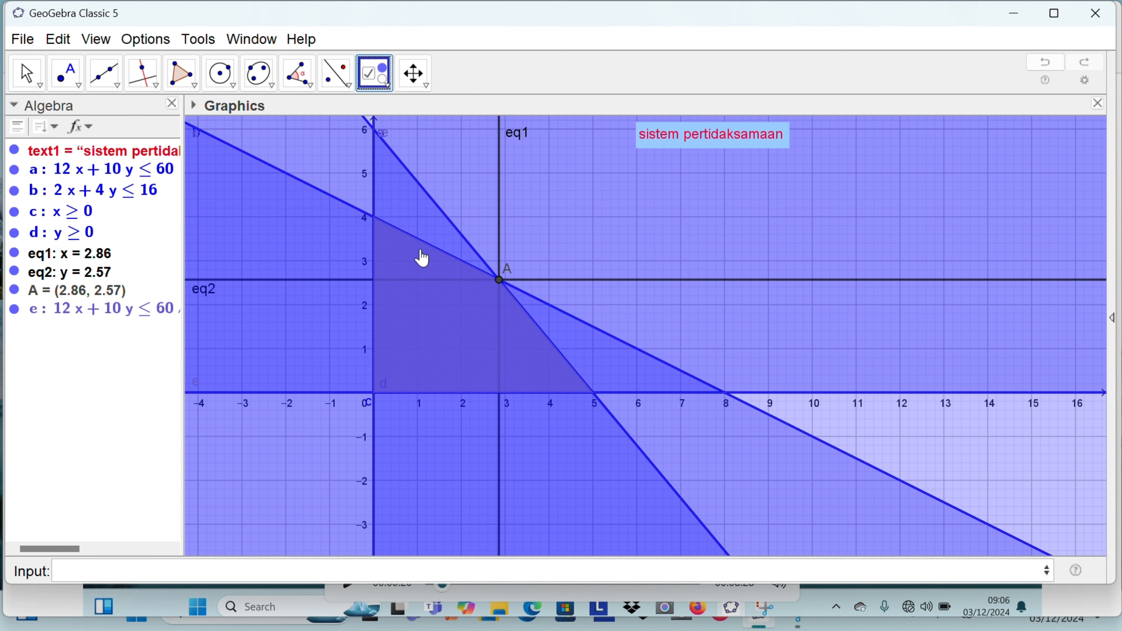
click(571, 236)
text(nd)
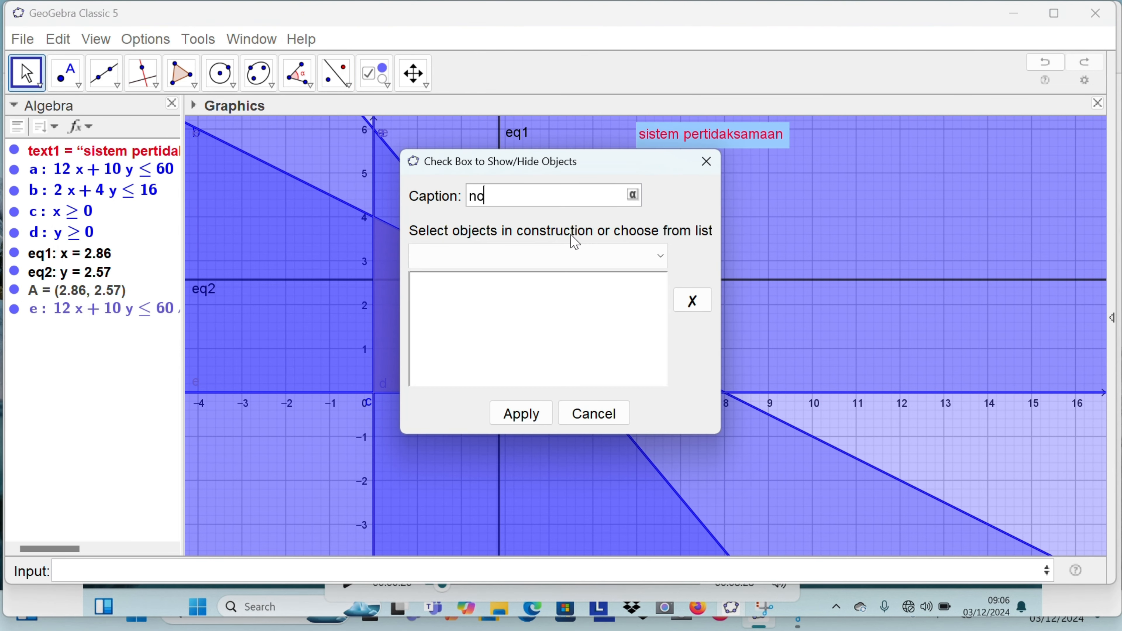
text( 1)
Step: Link inequalities a, b, c, d and e, lines eq1 and eq2, and point A to the check box and create it
click(528, 262)
click(110, 171)
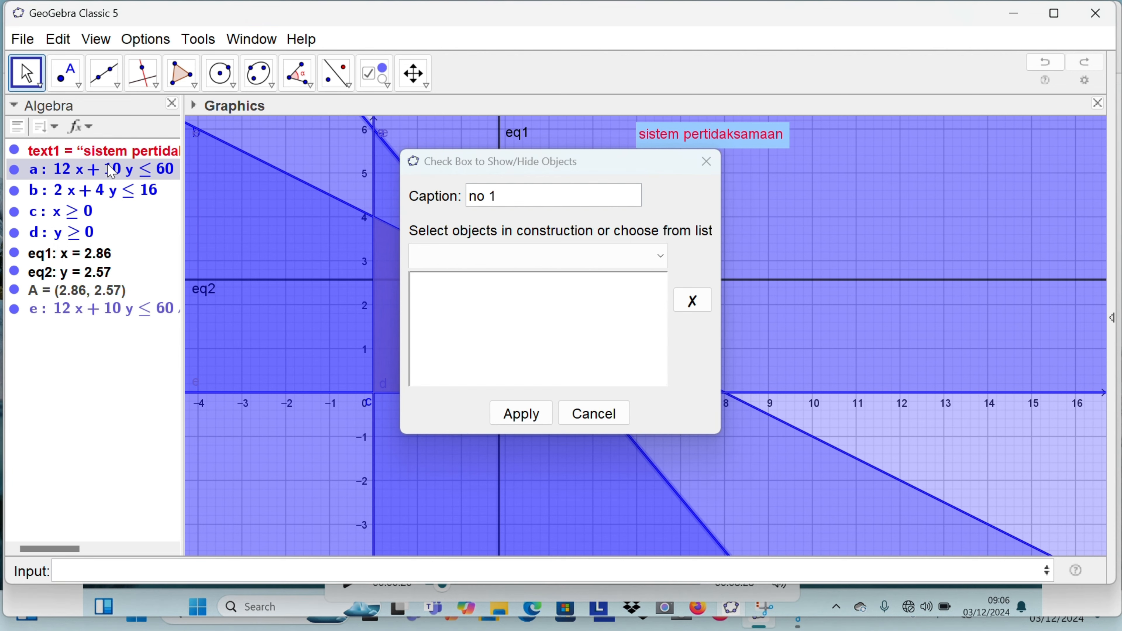
click(88, 191)
click(81, 211)
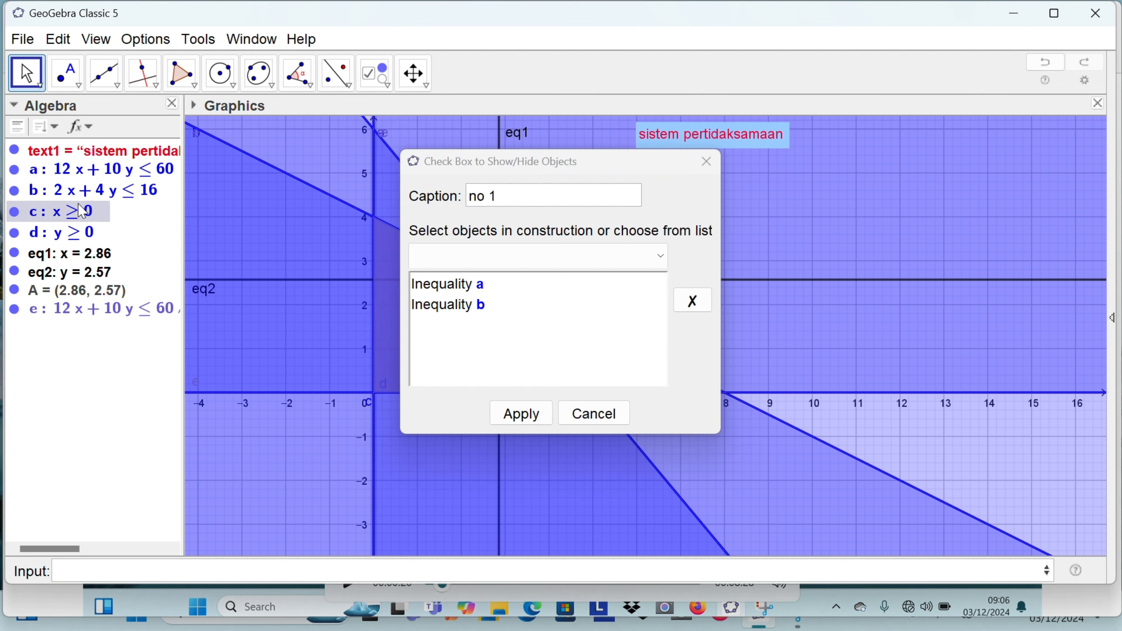
click(64, 234)
click(66, 255)
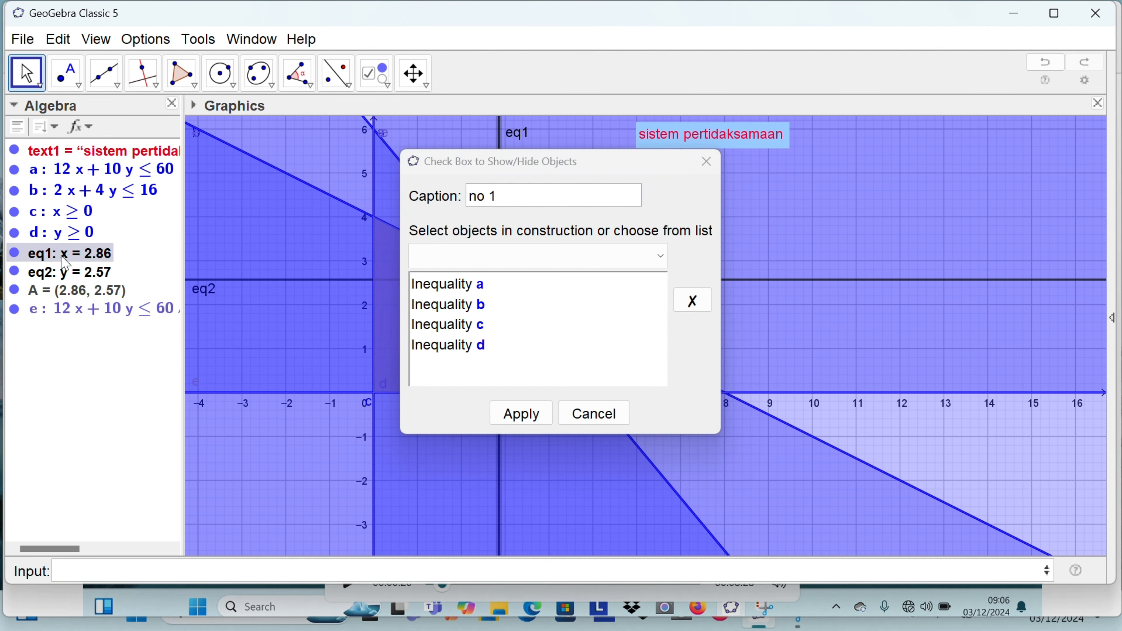
click(66, 272)
click(63, 292)
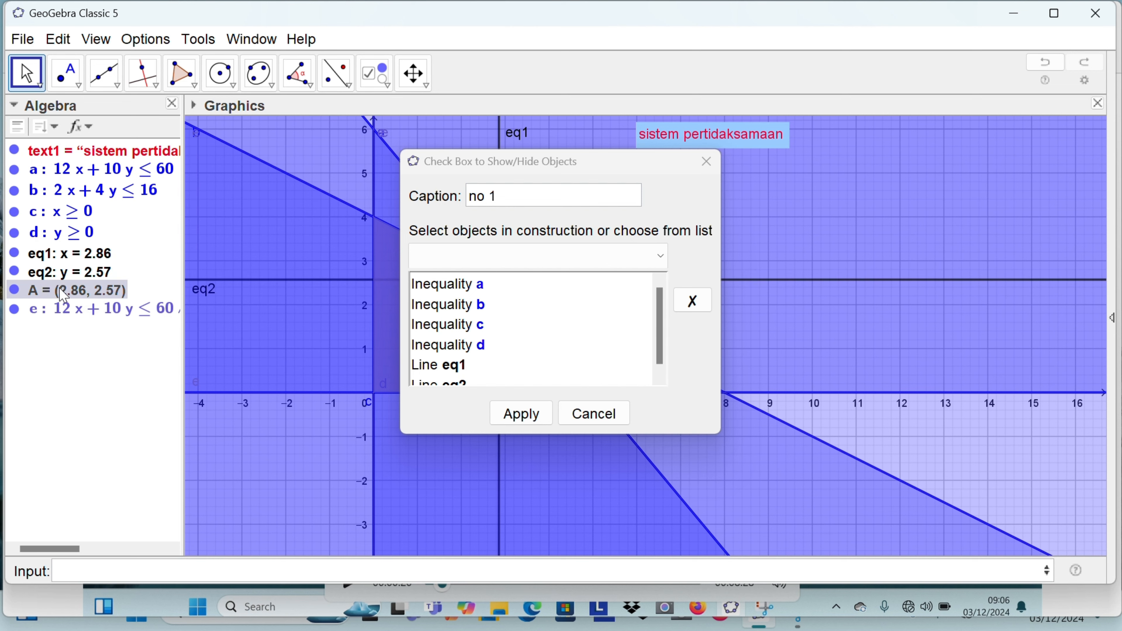
click(63, 308)
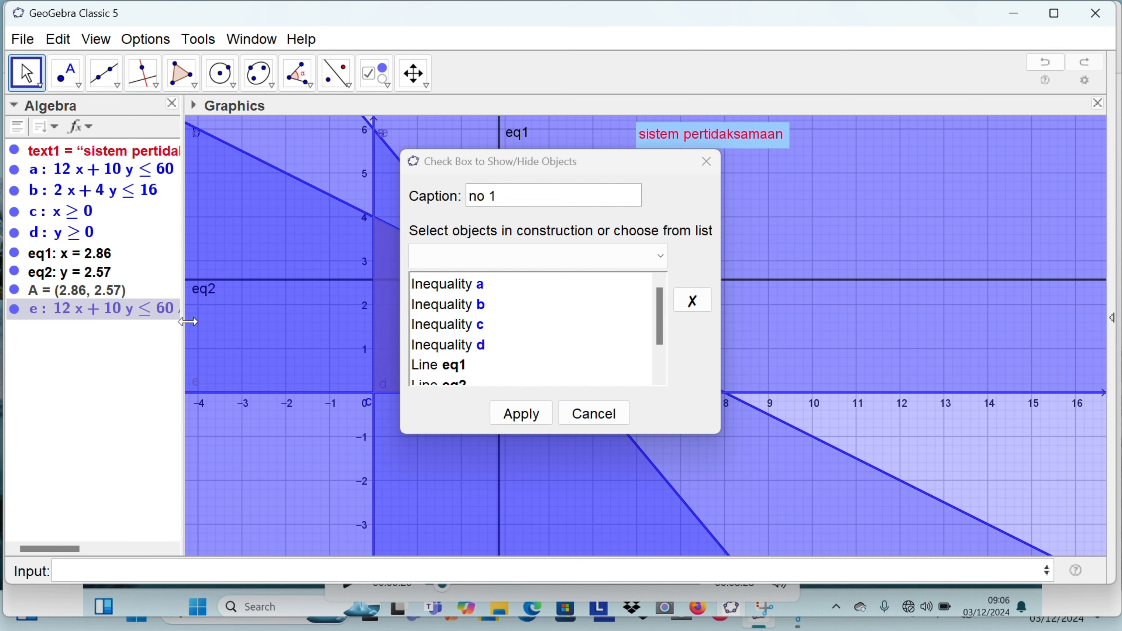
click(530, 416)
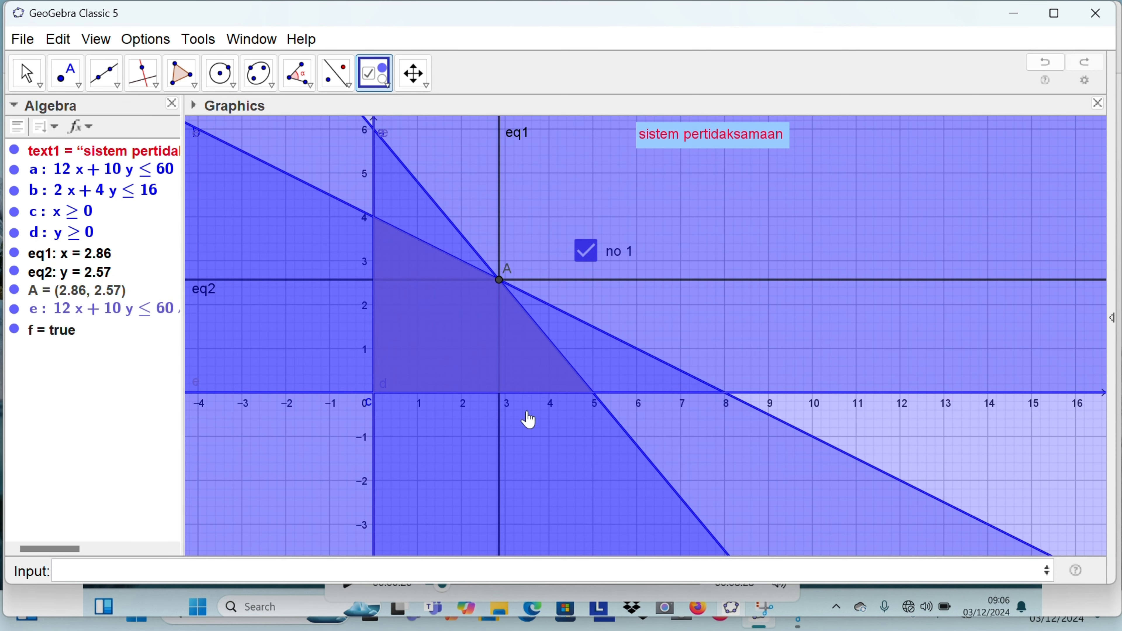
Step: Test the "no 1" check box by hiding and showing its linked objects, leaving them hidden
key(Escape)
click(585, 249)
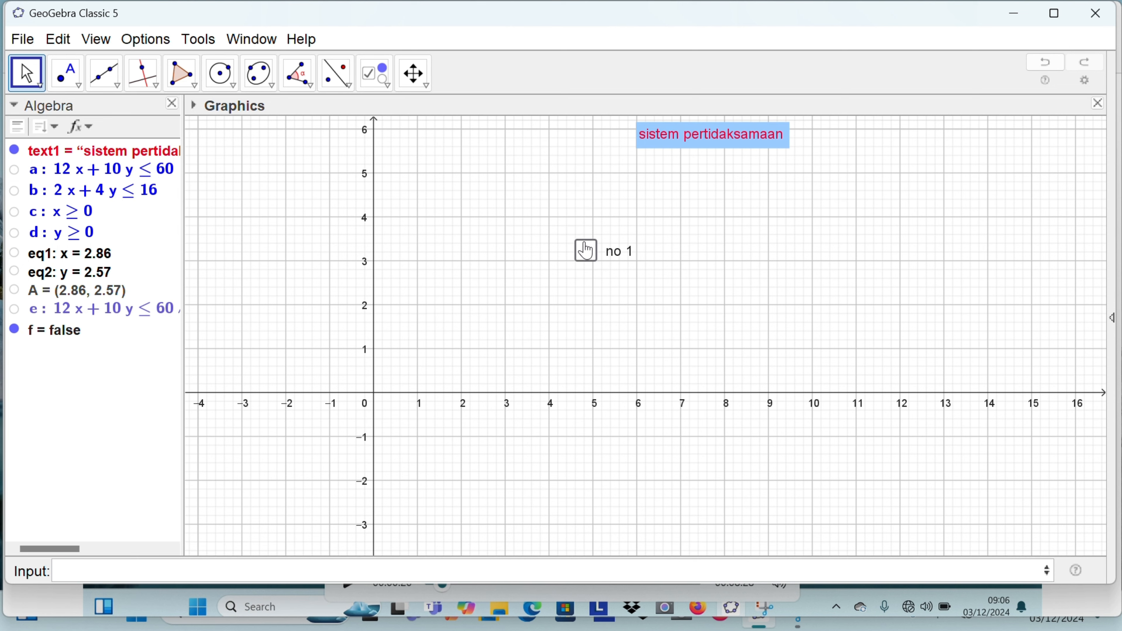
click(584, 250)
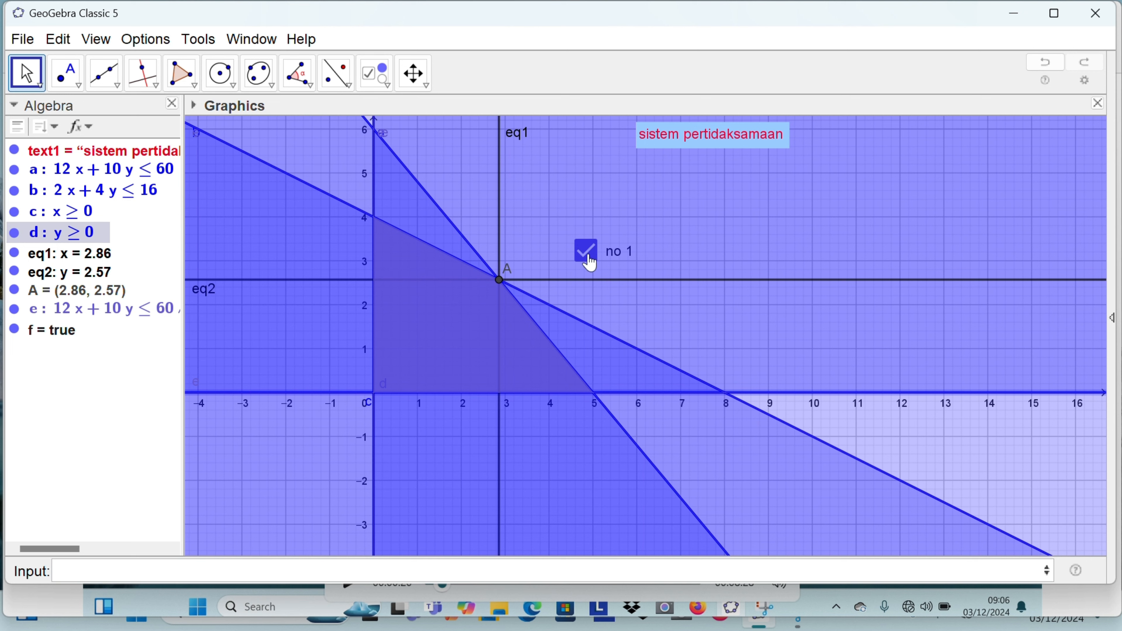
click(587, 253)
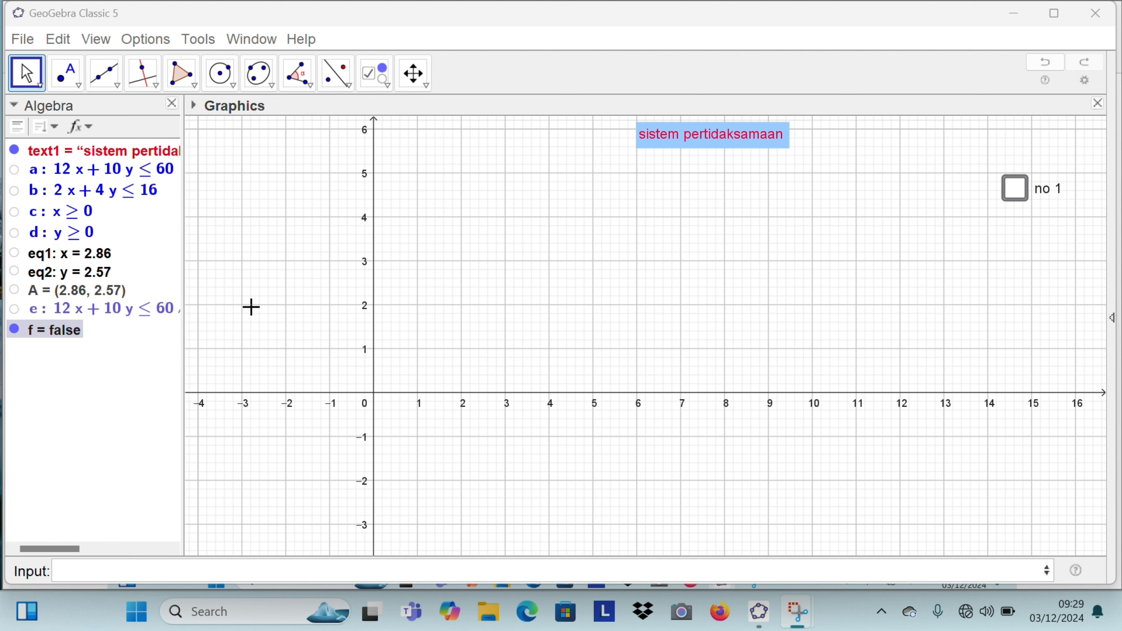
Step: Graph the inequality 4x+6y≤24 as the first constraint of a second system
click(101, 572)
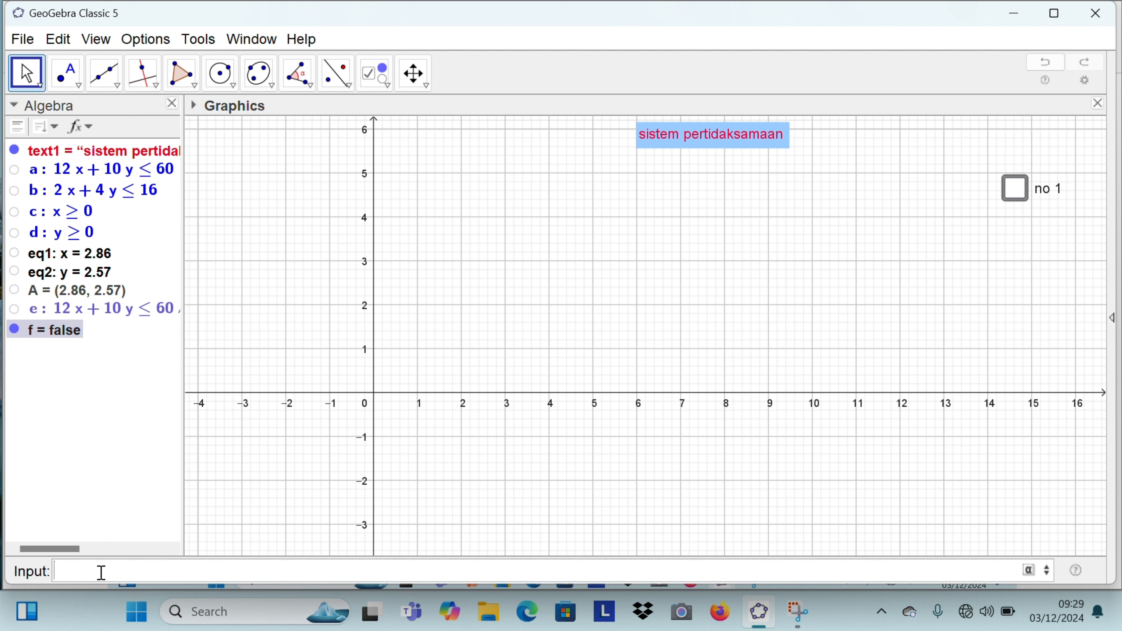
text(4x)
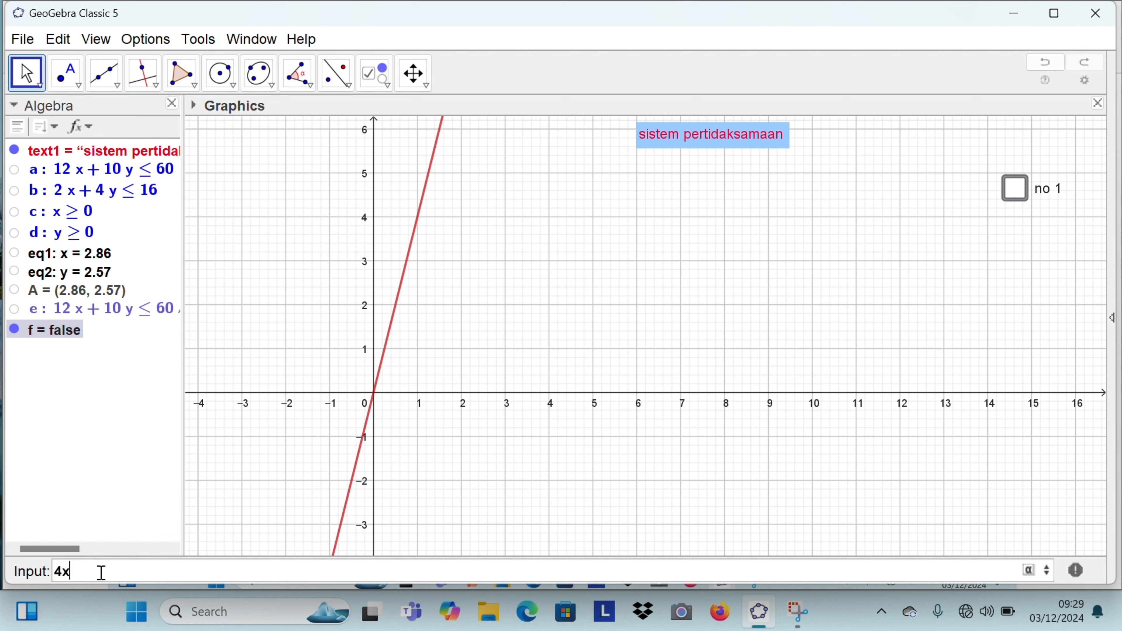
text(+6y)
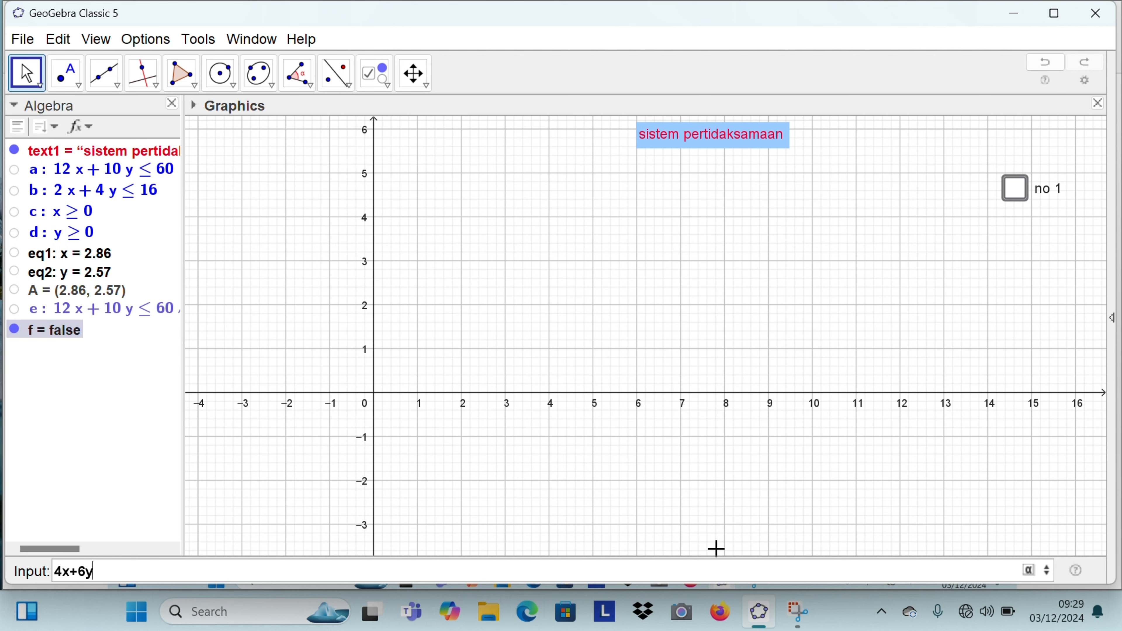
click(1032, 572)
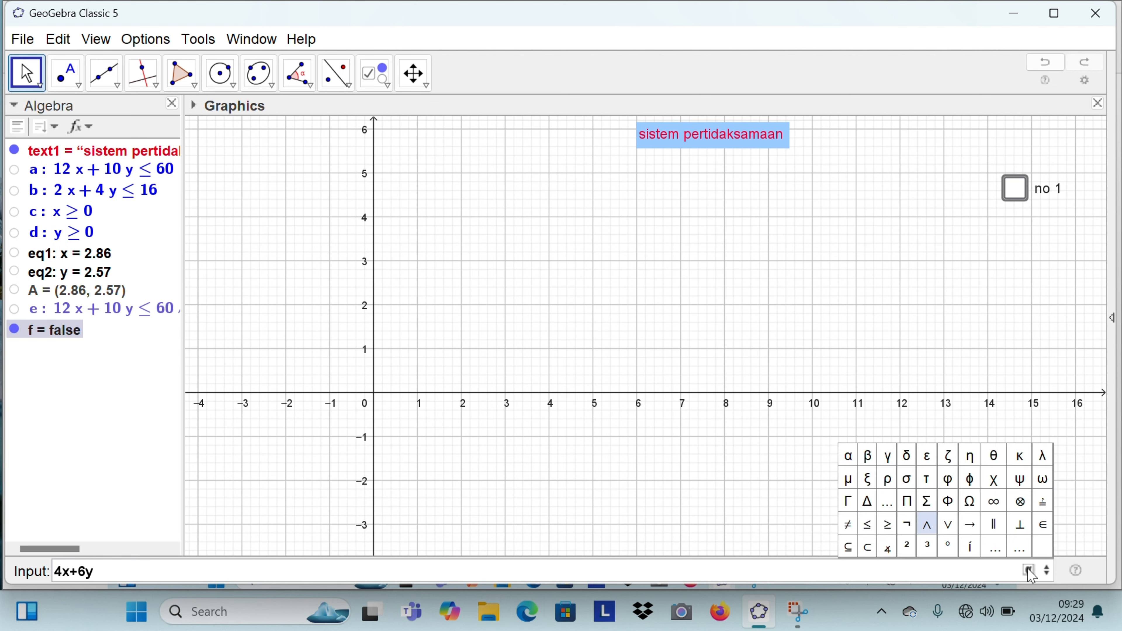
click(867, 525)
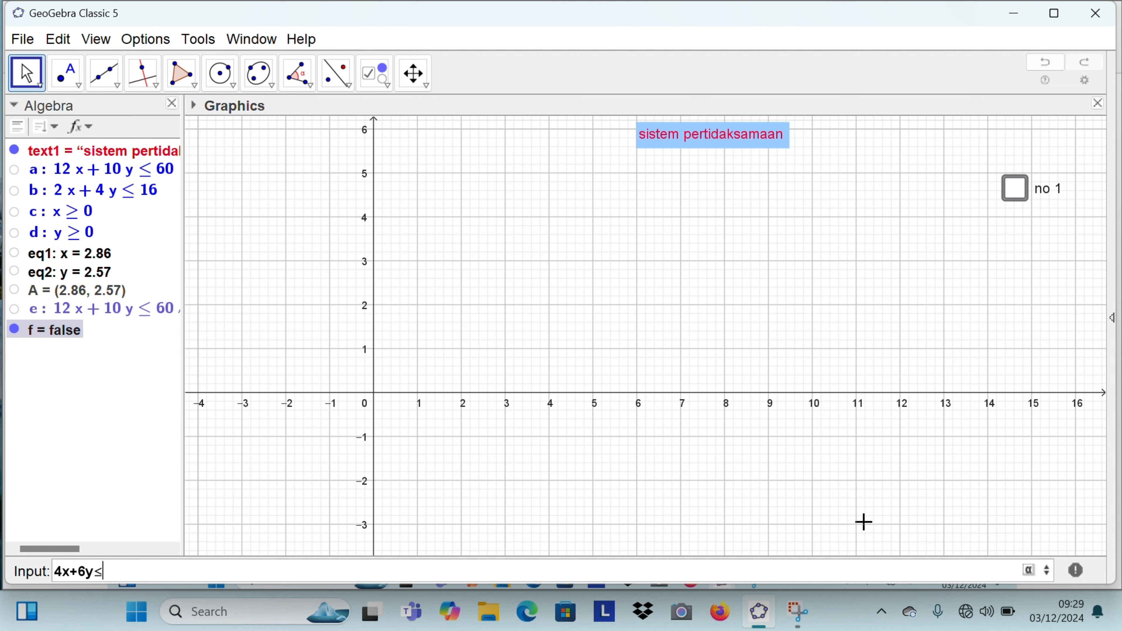
text(24)
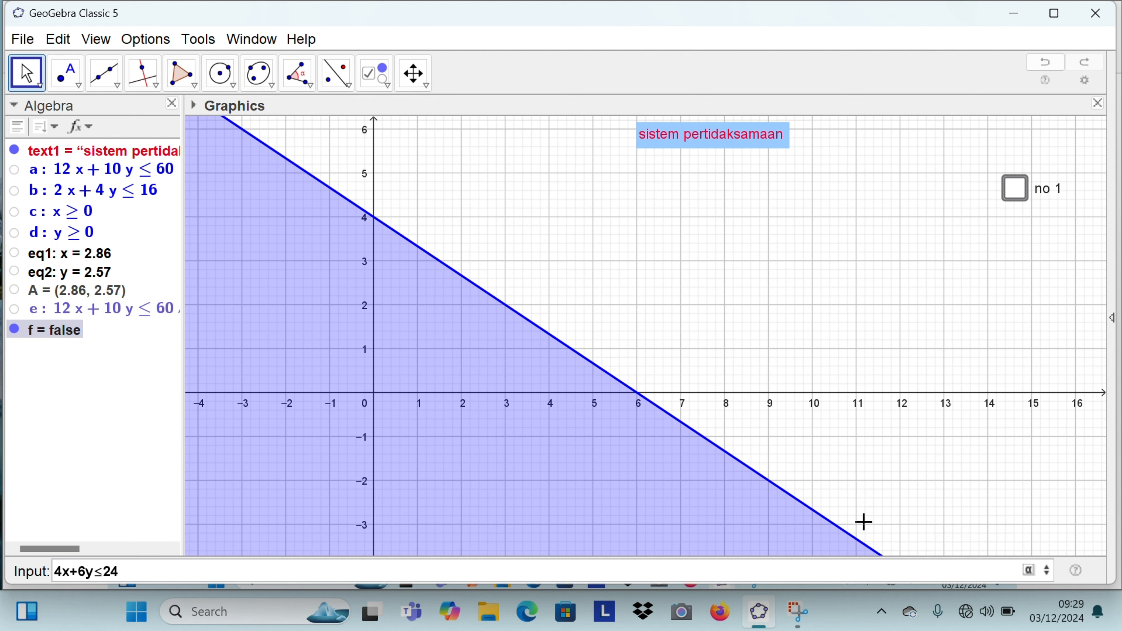
key(Return)
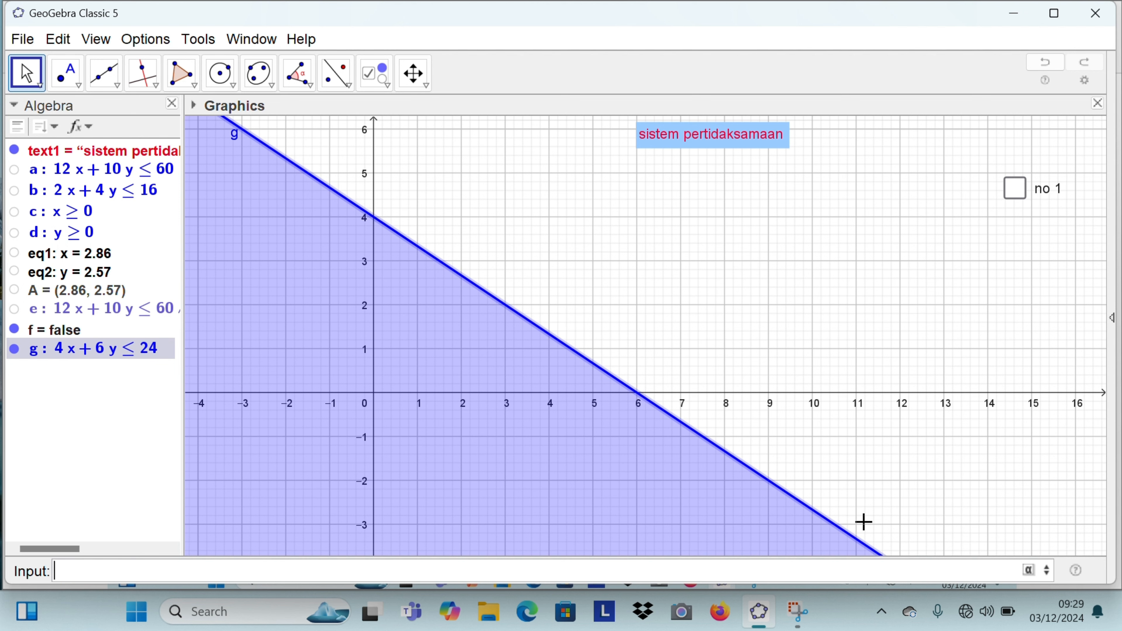
Step: Graph the inequality 4x+2y≥20 as the second constraint of the second system
text(4x)
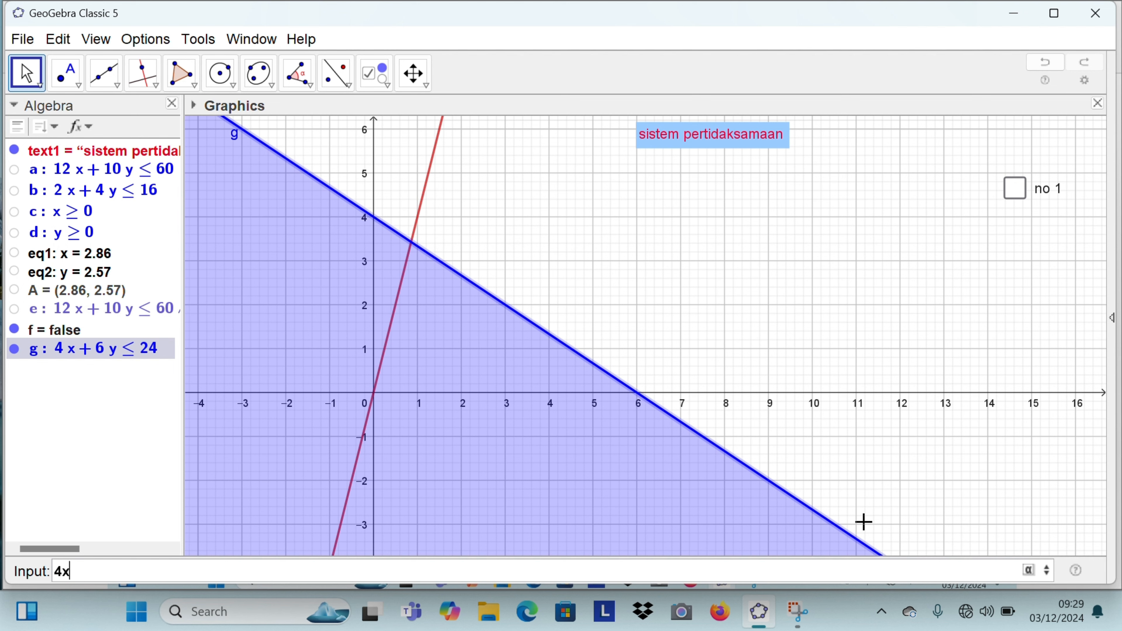
text(+2)
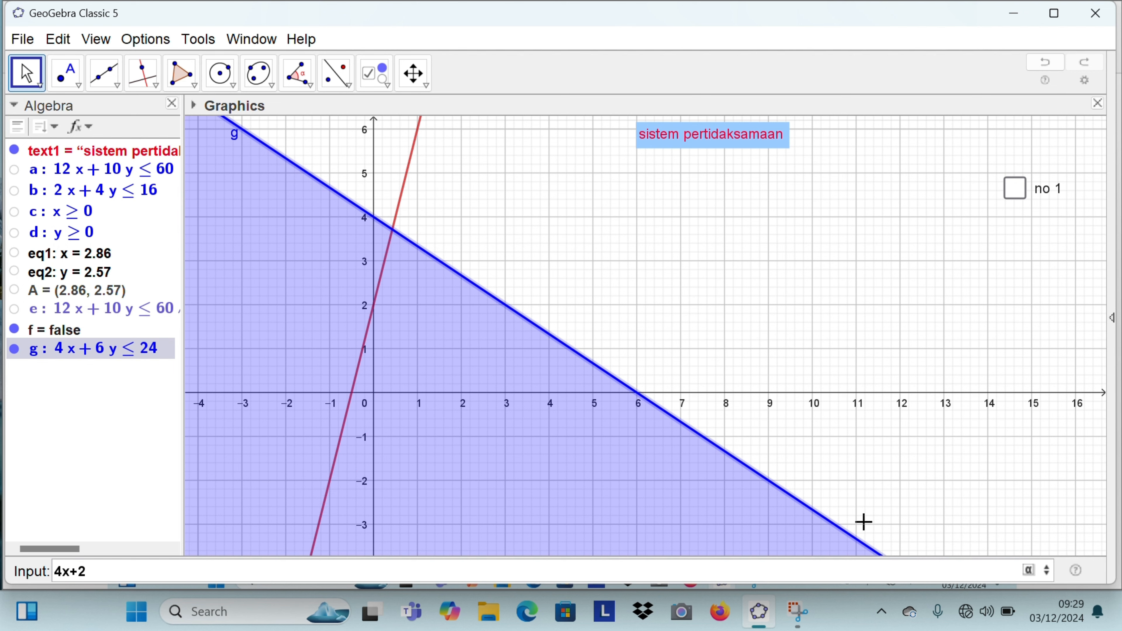
text(y)
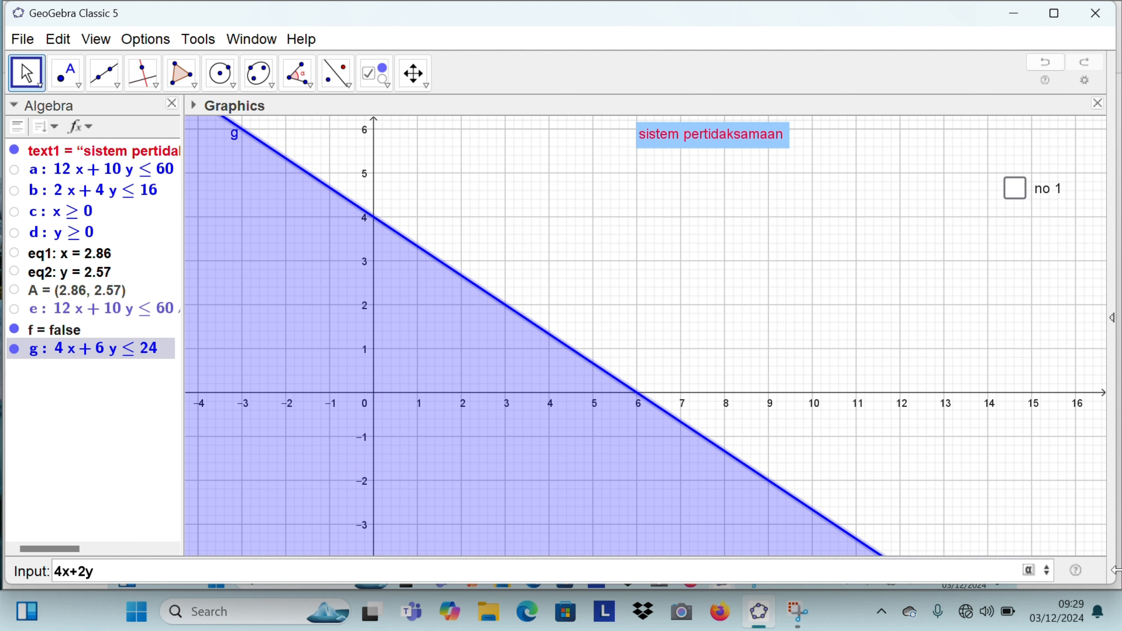
click(1029, 570)
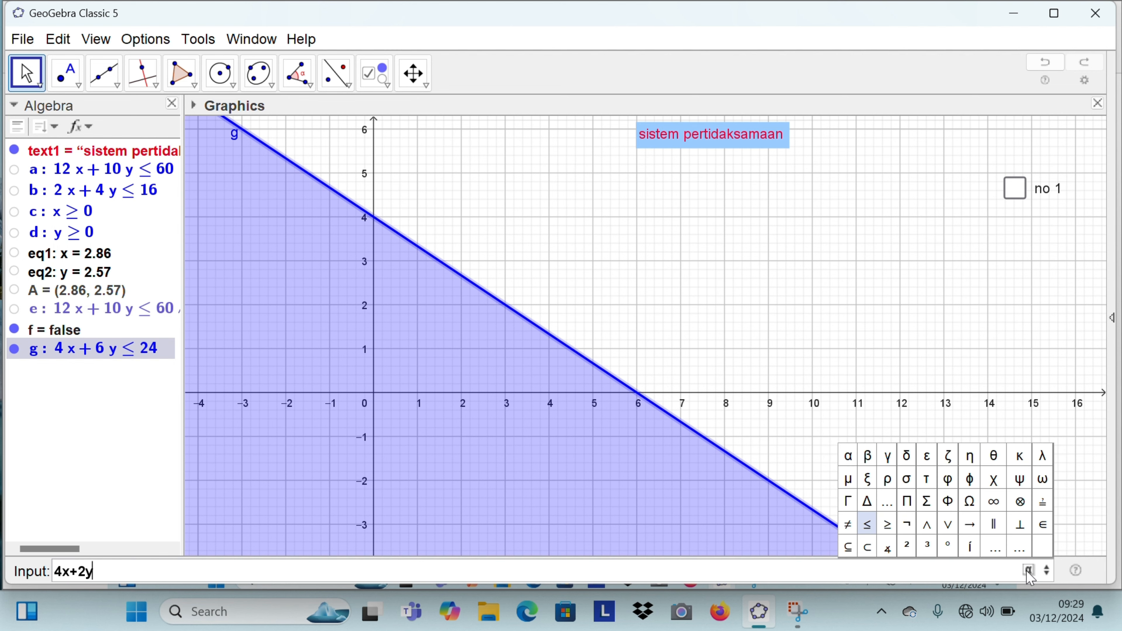
click(888, 525)
text(20)
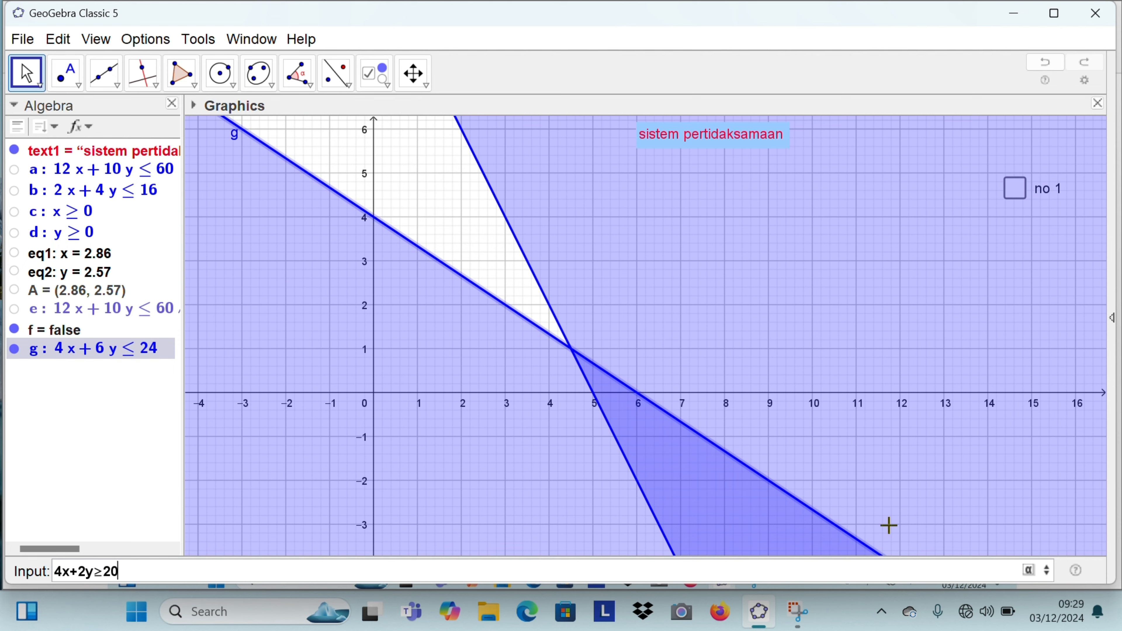
key(Return)
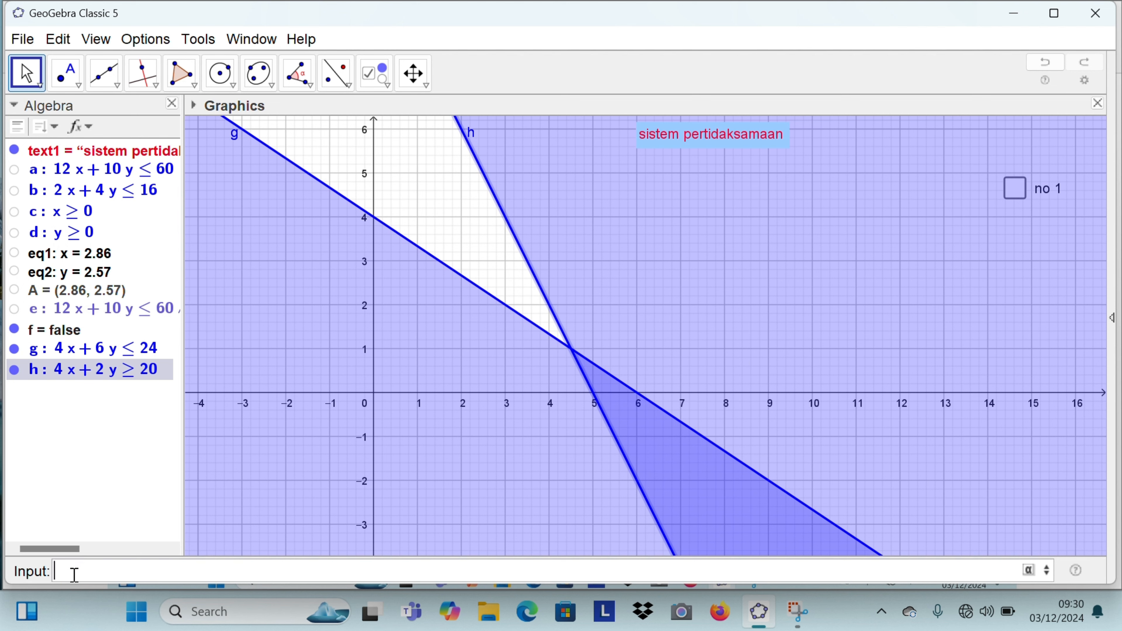
Step: Graph the inequality x≥0 as another constraint of the second system
text(x)
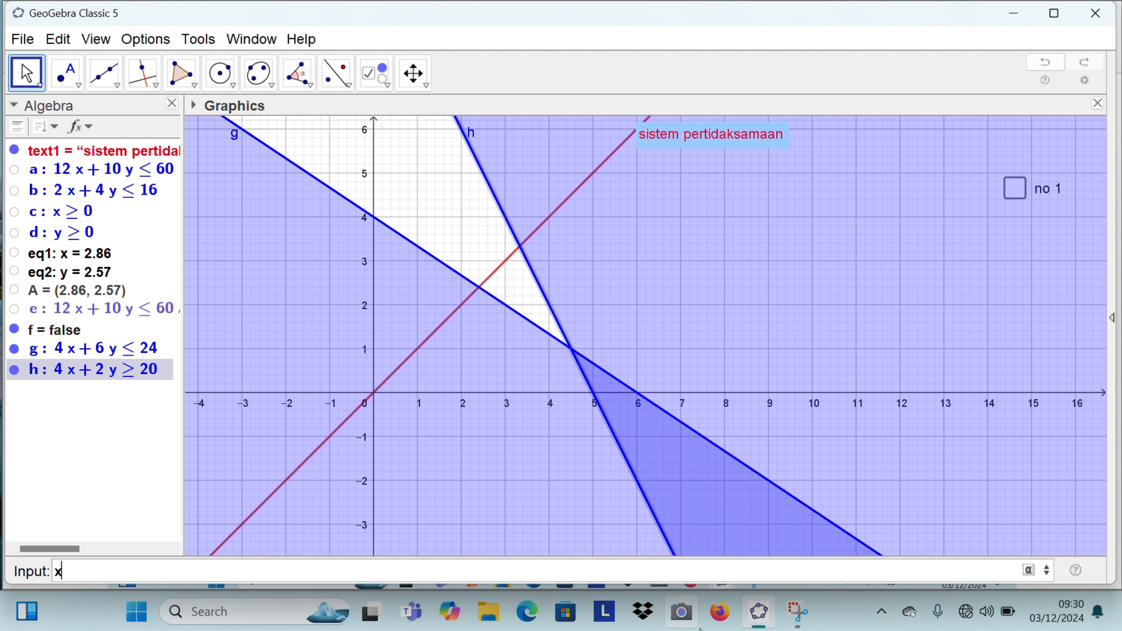
click(1029, 570)
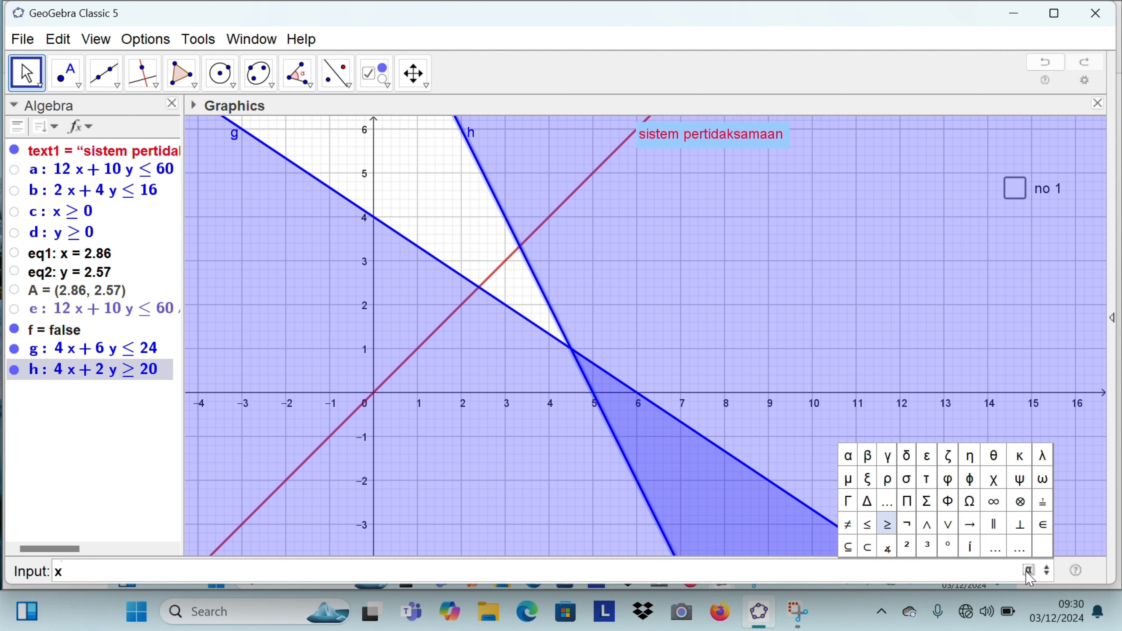
click(892, 523)
text(0)
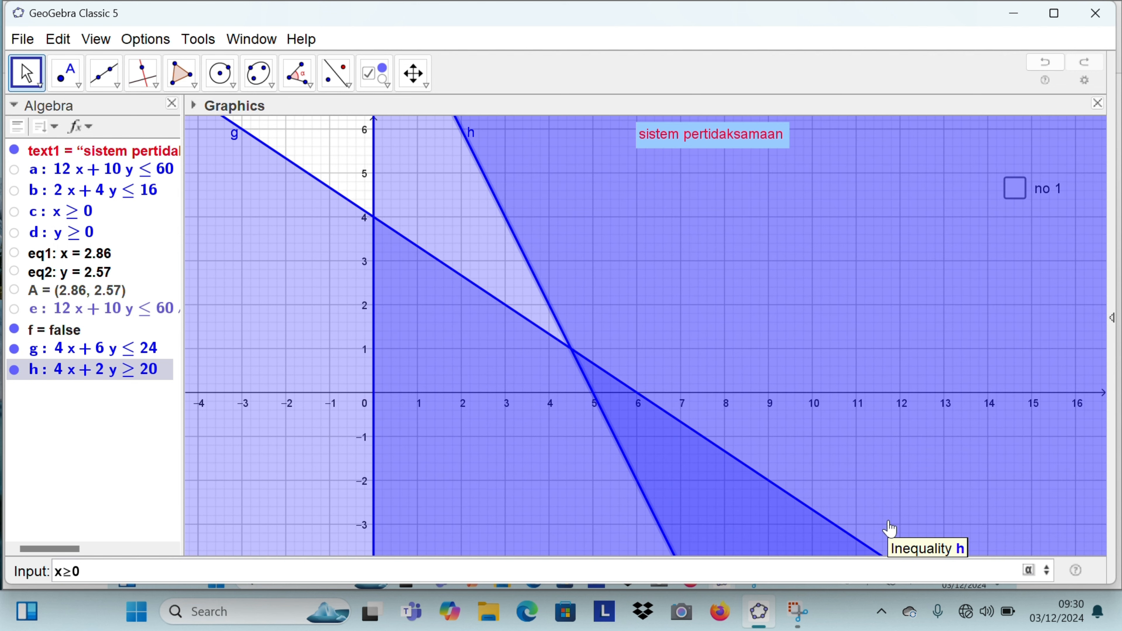
key(Return)
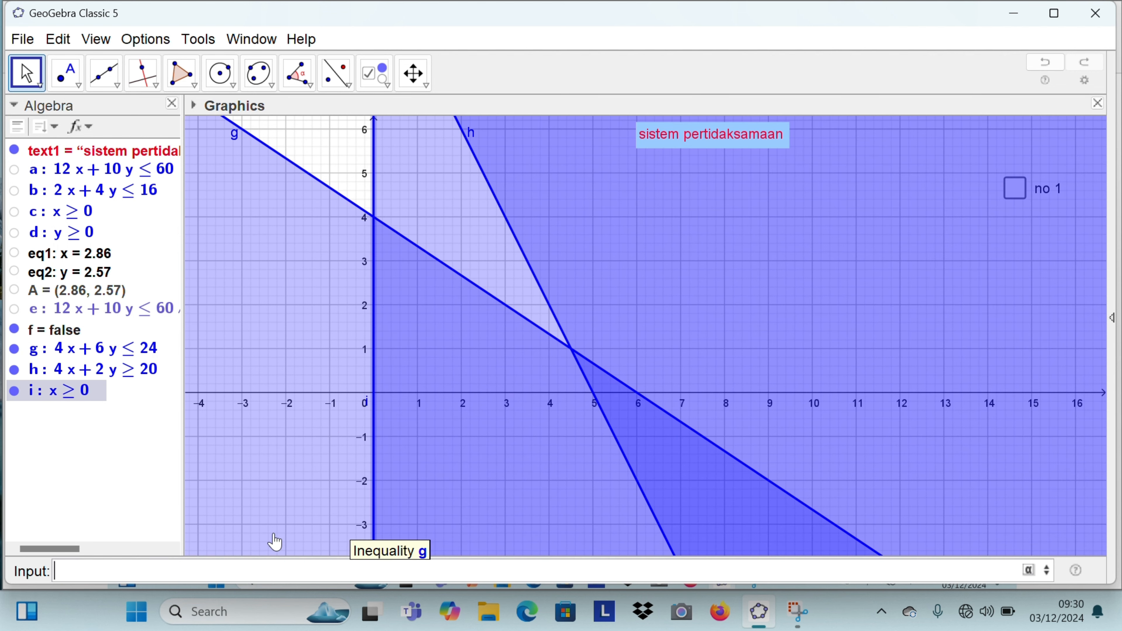
Step: Graph the inequality y≥0 as the last constraint of the second system
text(y)
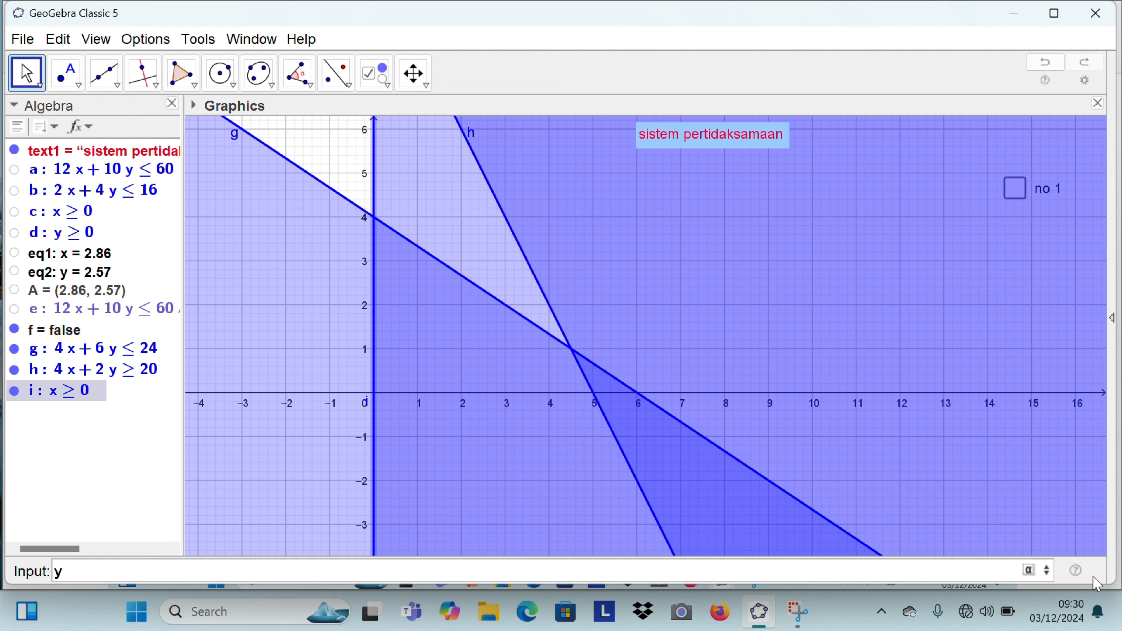
click(1030, 570)
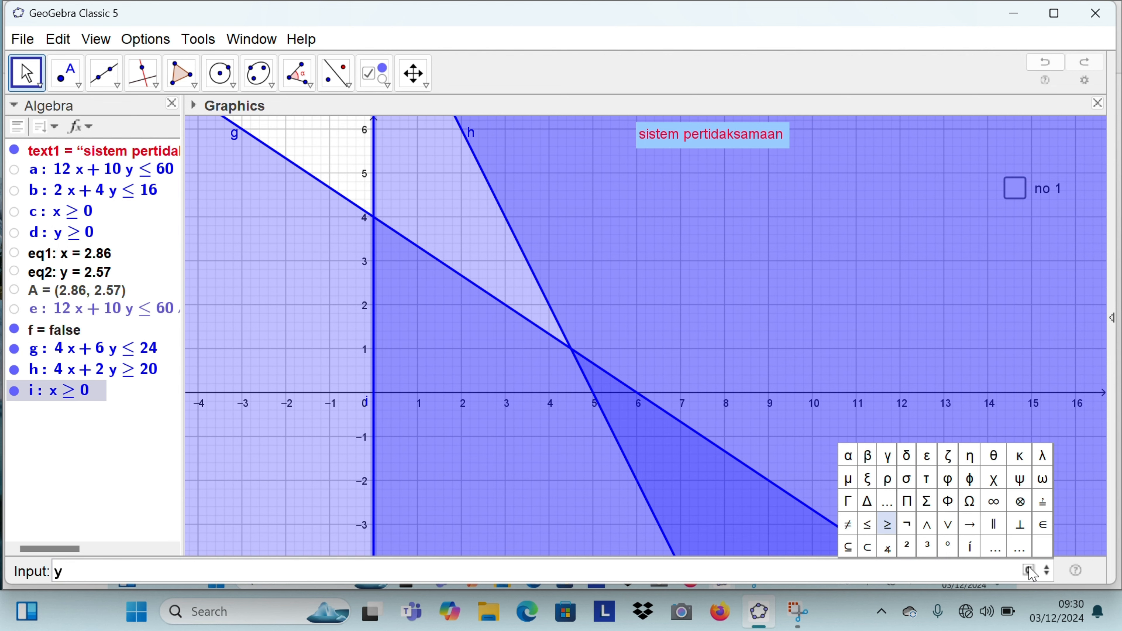
click(888, 526)
text(0)
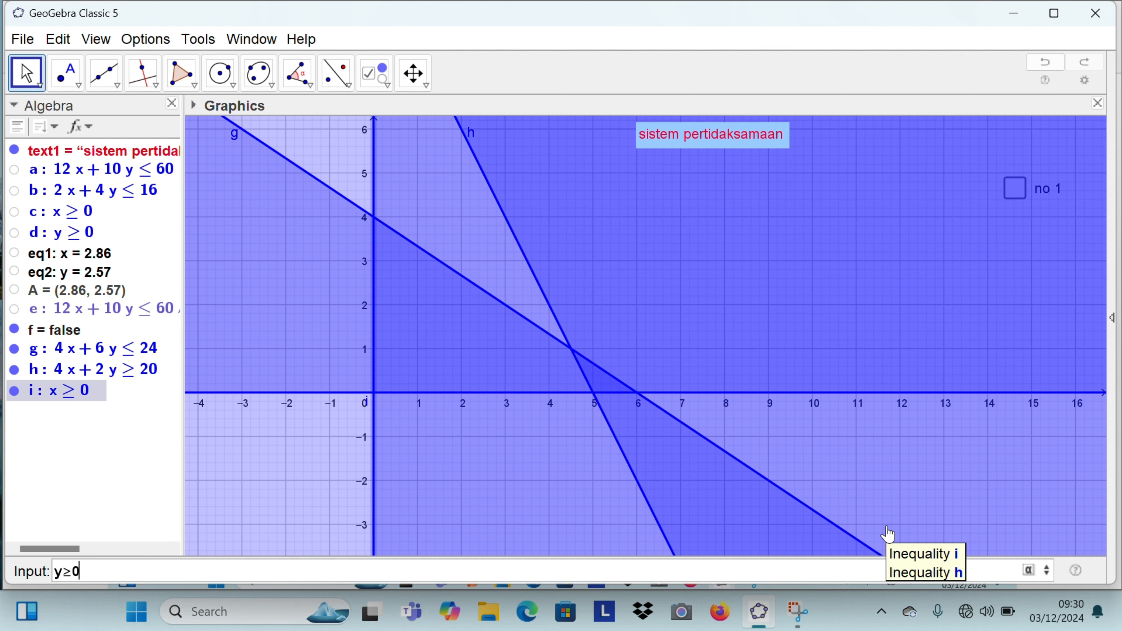
key(Return)
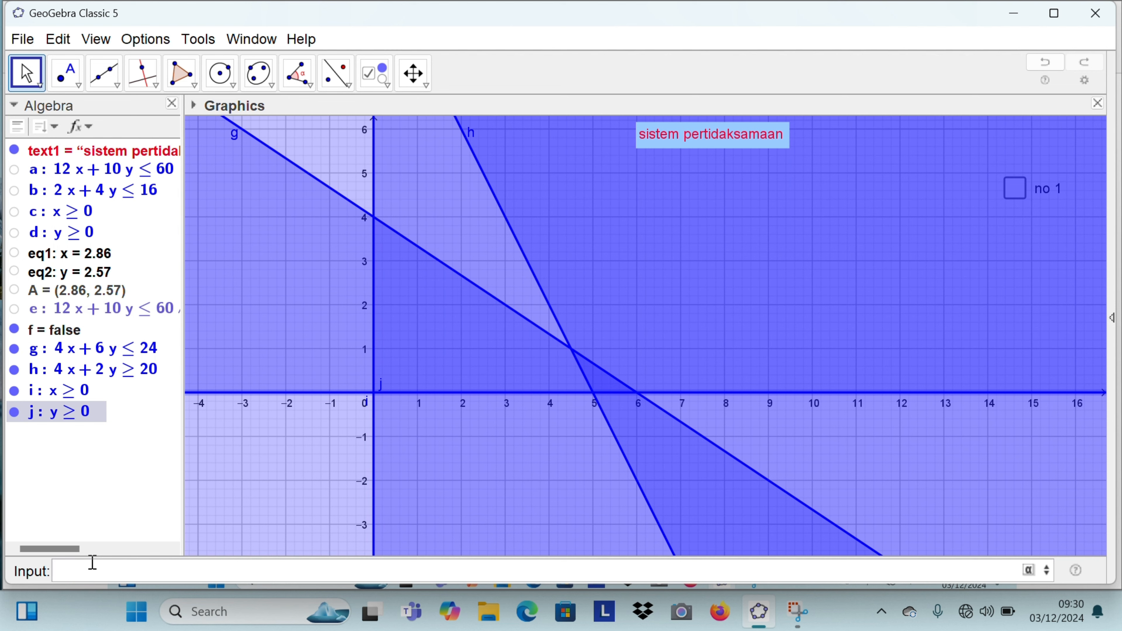
Step: Enter the equation 4-(4x/6)=10-2x to plot the vertical line through the crossing of boundaries g and h
click(466, 36)
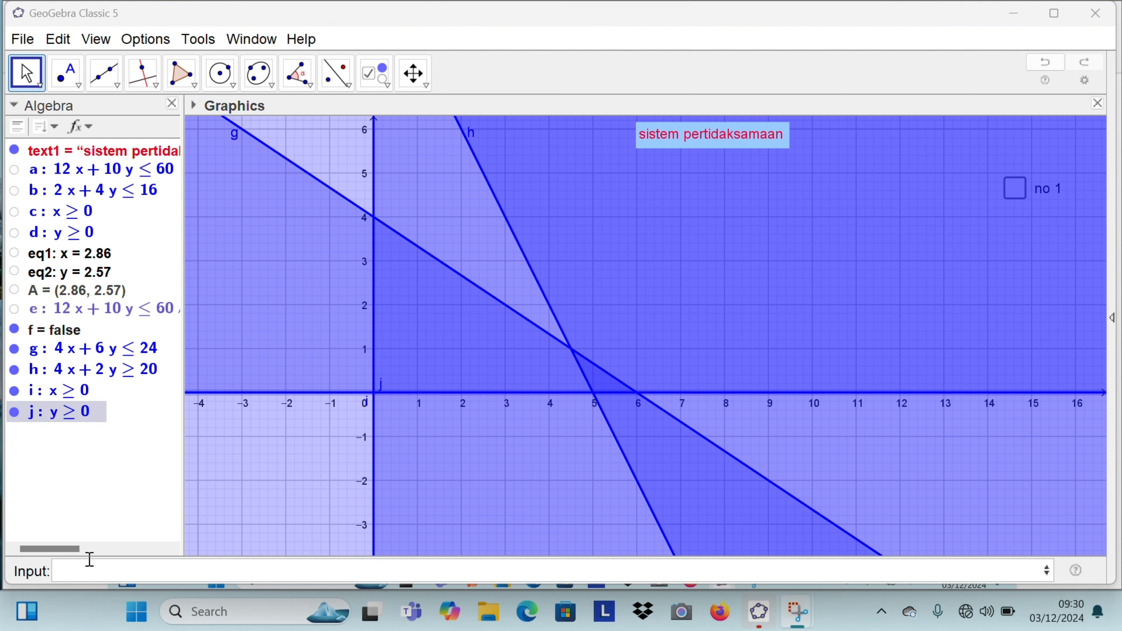
click(75, 576)
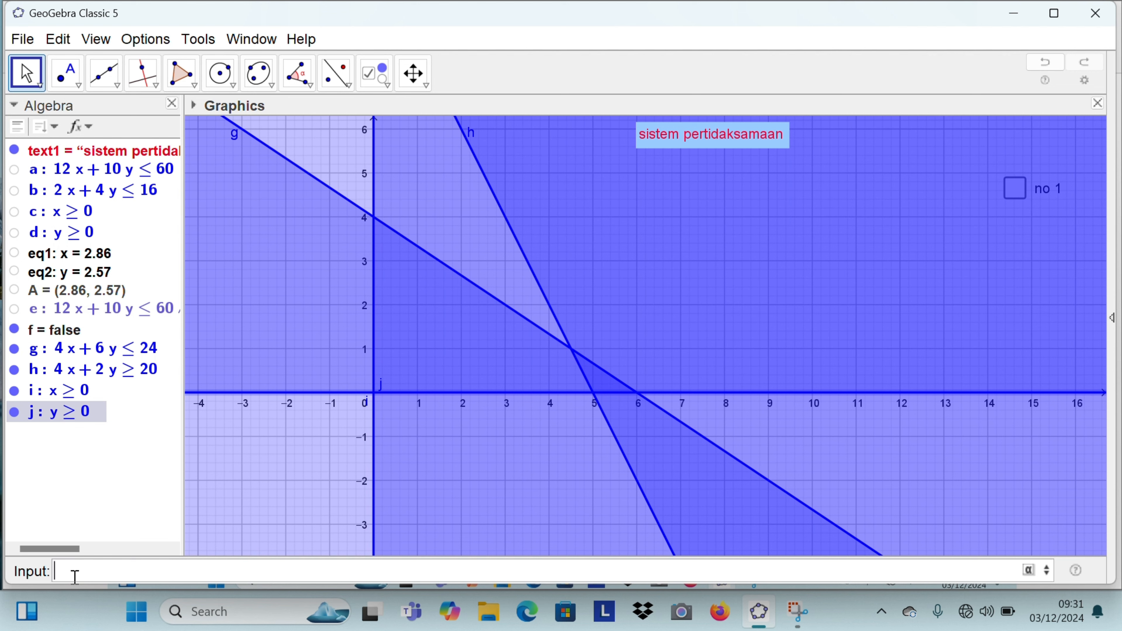
text(4-(4x/)
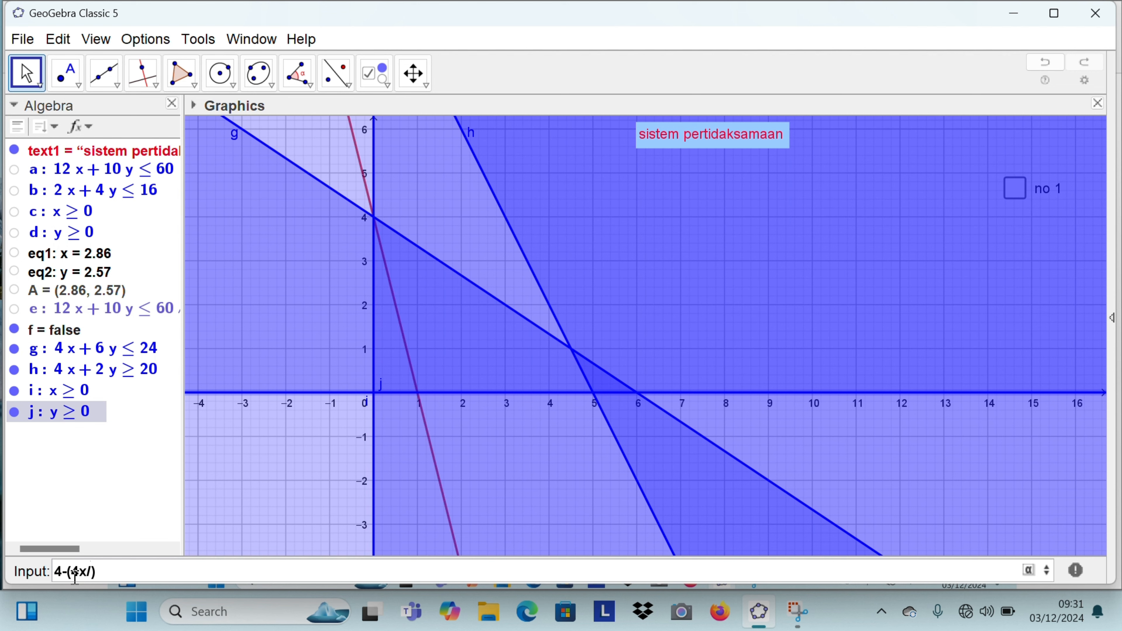
text(6)
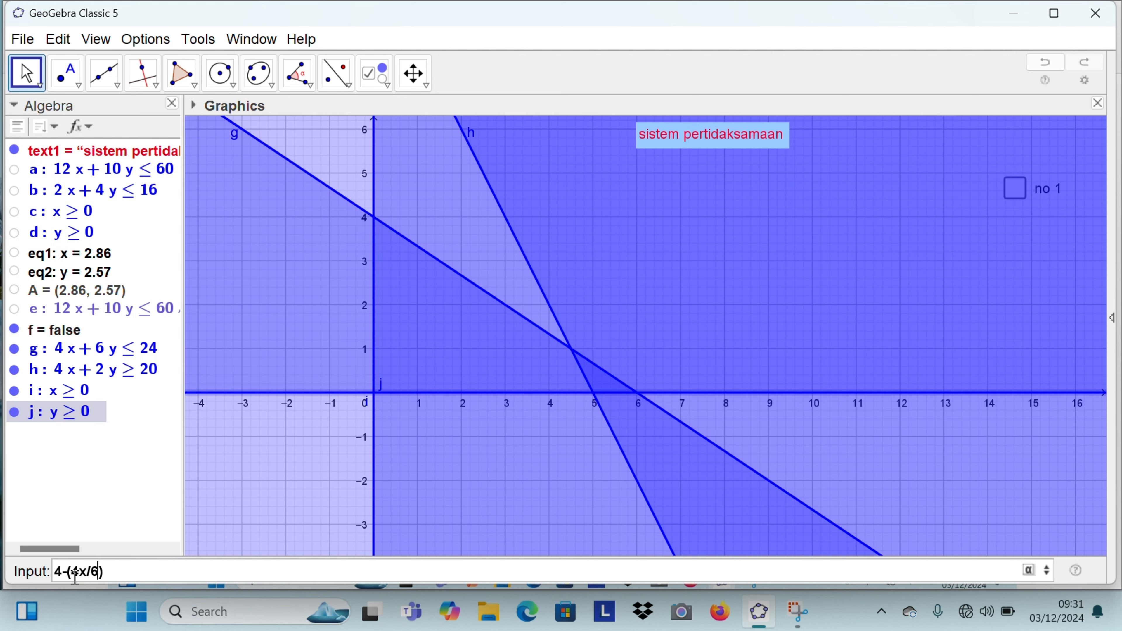
key(Right)
text(=1)
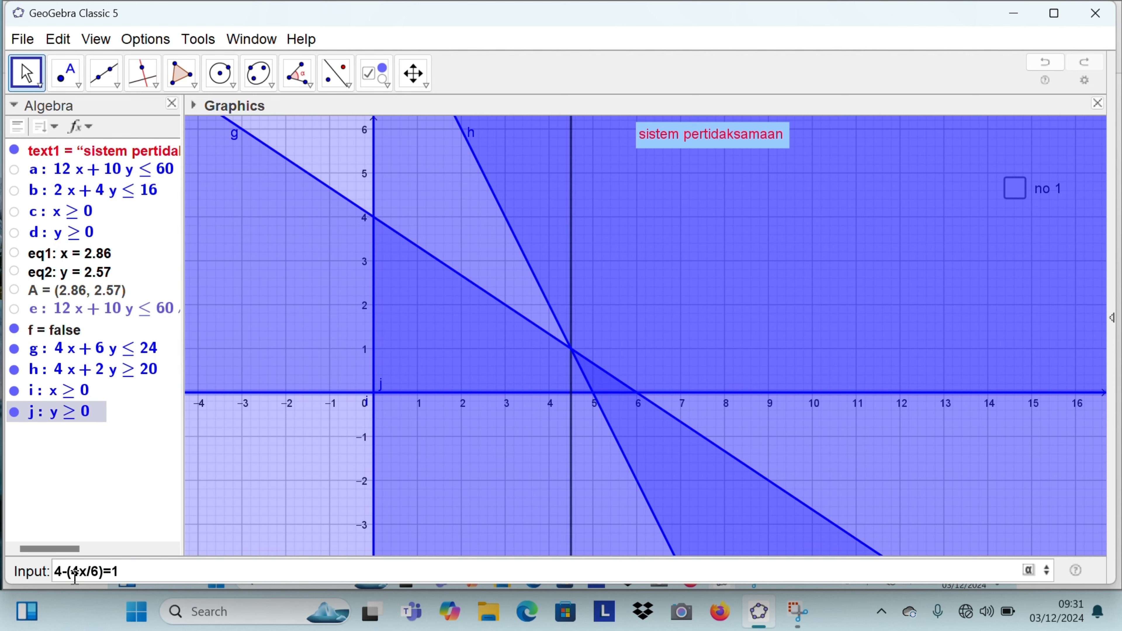
text(0-2)
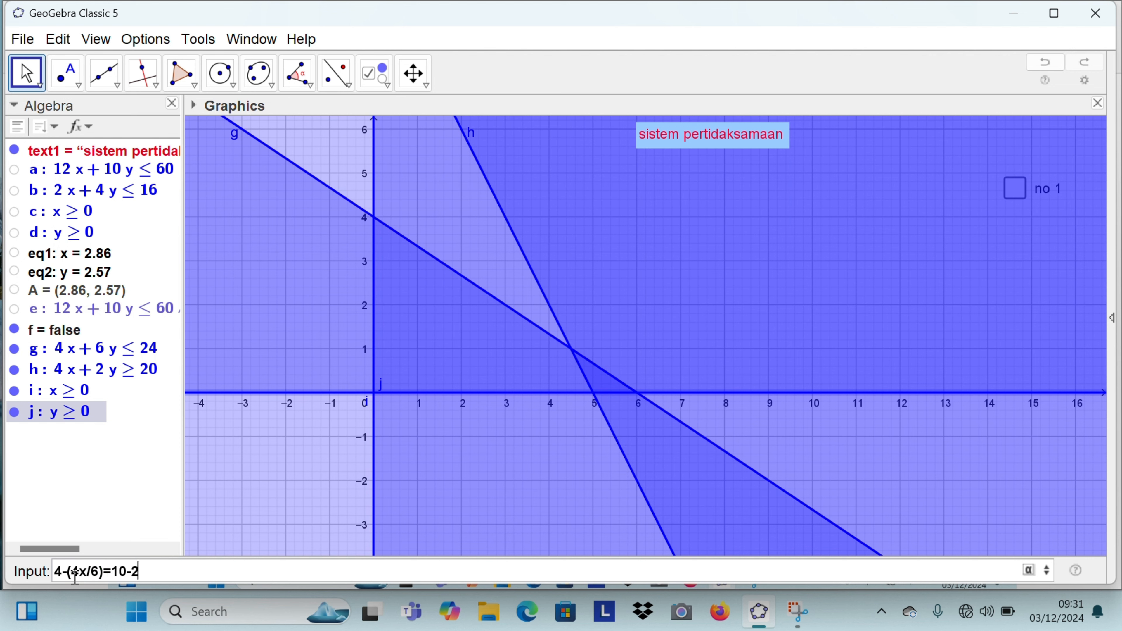
text(x)
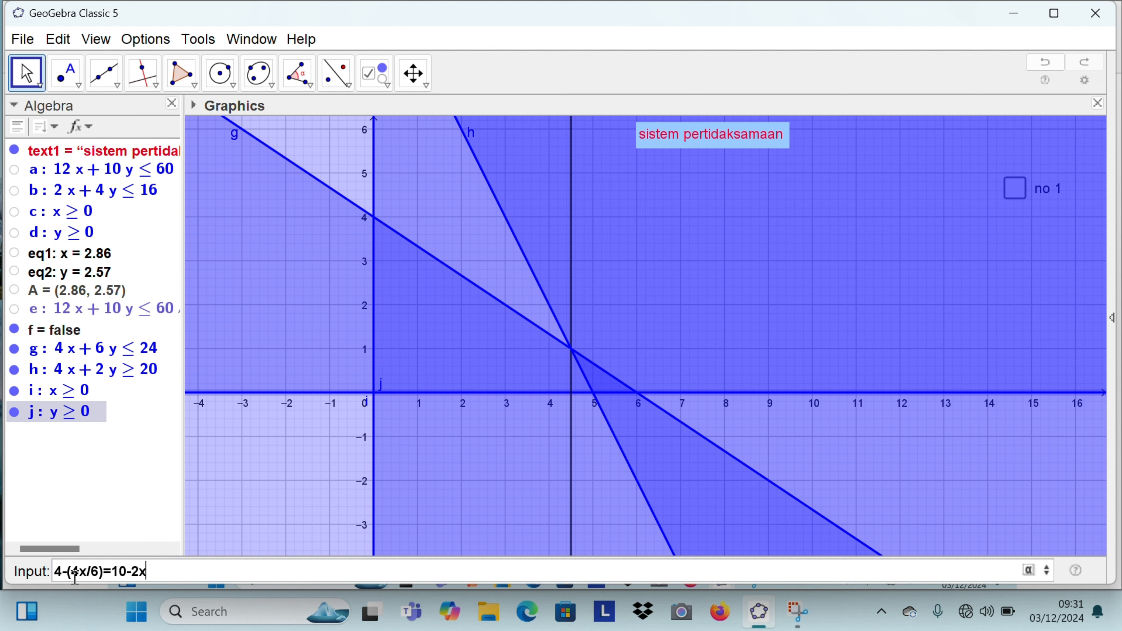
key(Return)
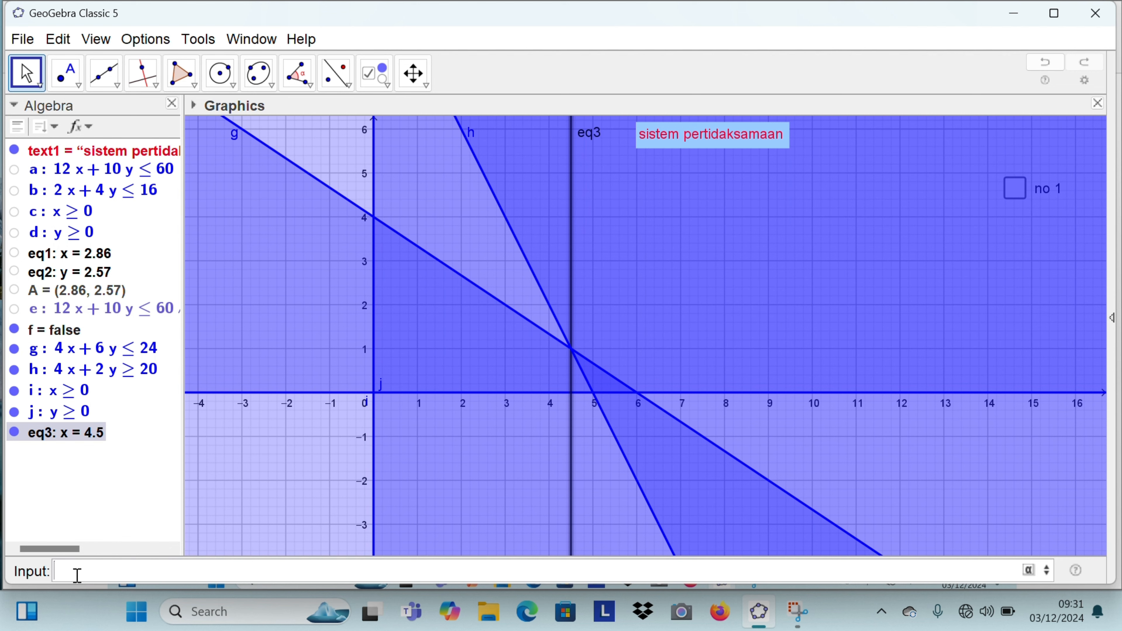
Step: Enter the equation 4(4.5)+6y=24 to plot the horizontal line through the same boundary crossing
text(4(4.5)
key(Right)
text(+6y=)
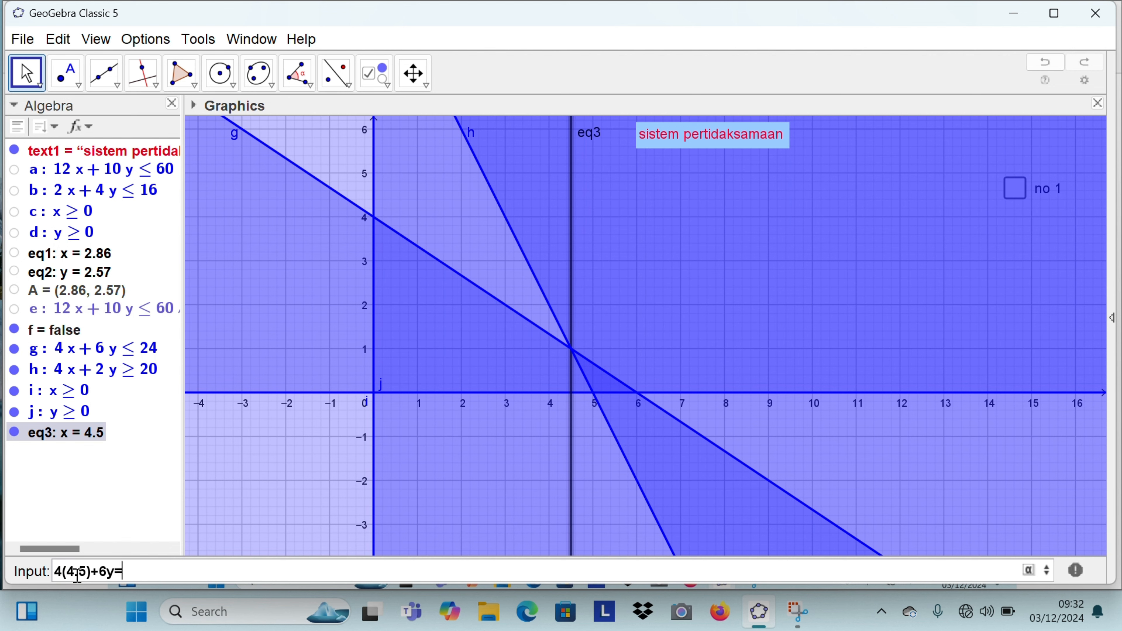
text(24)
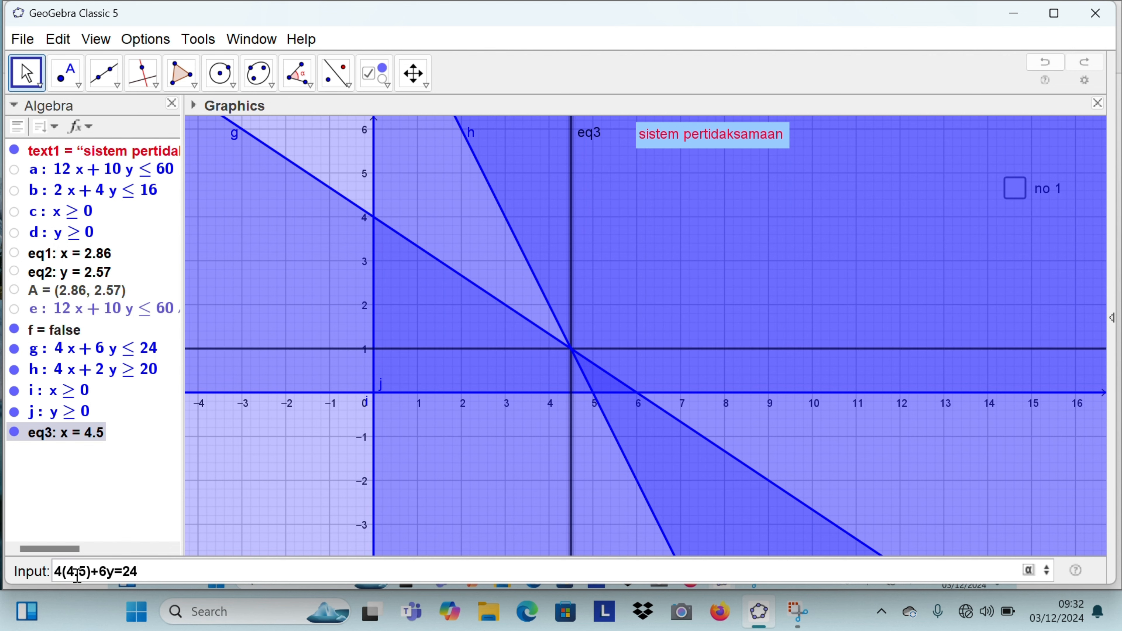
key(Return)
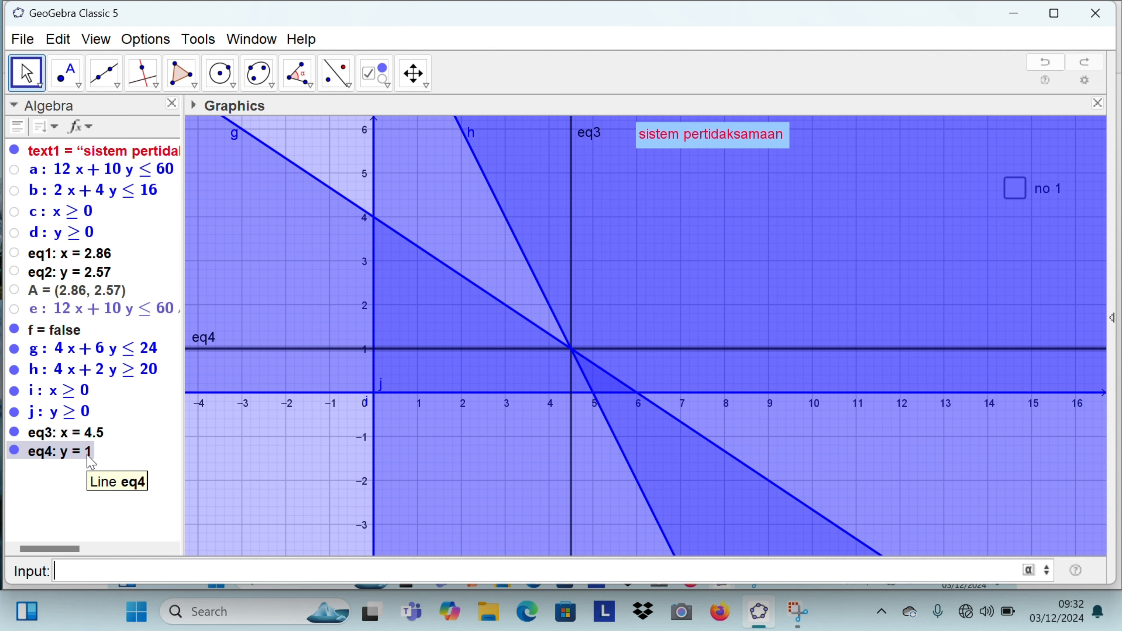
Step: Create the intersection point of lines eq3 and eq4 with the Intersect command
click(88, 571)
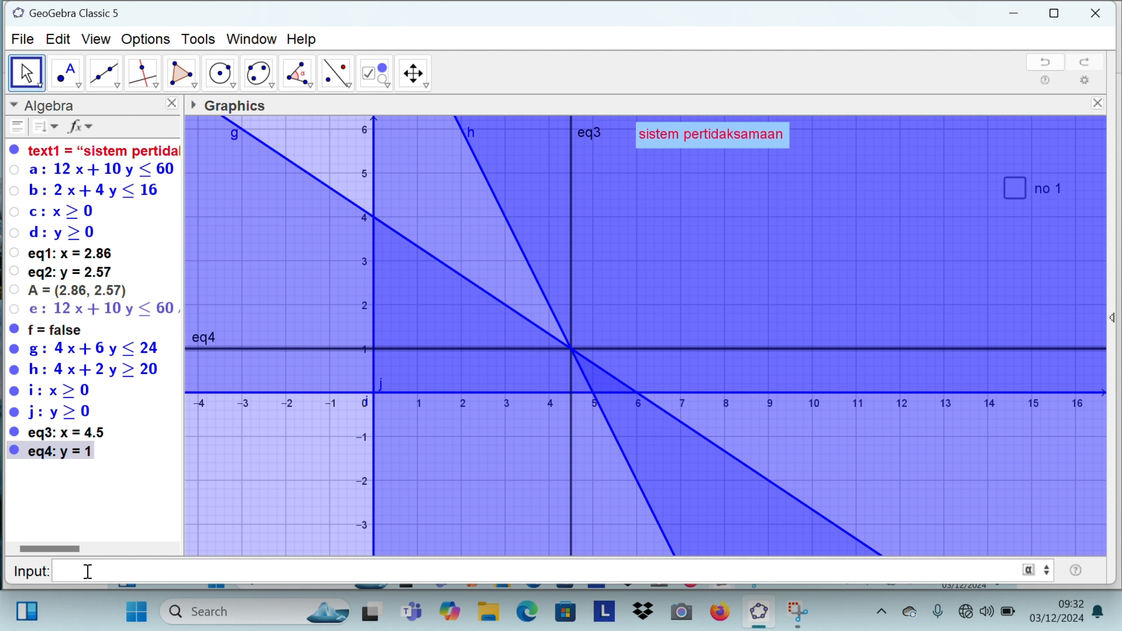
text(inter)
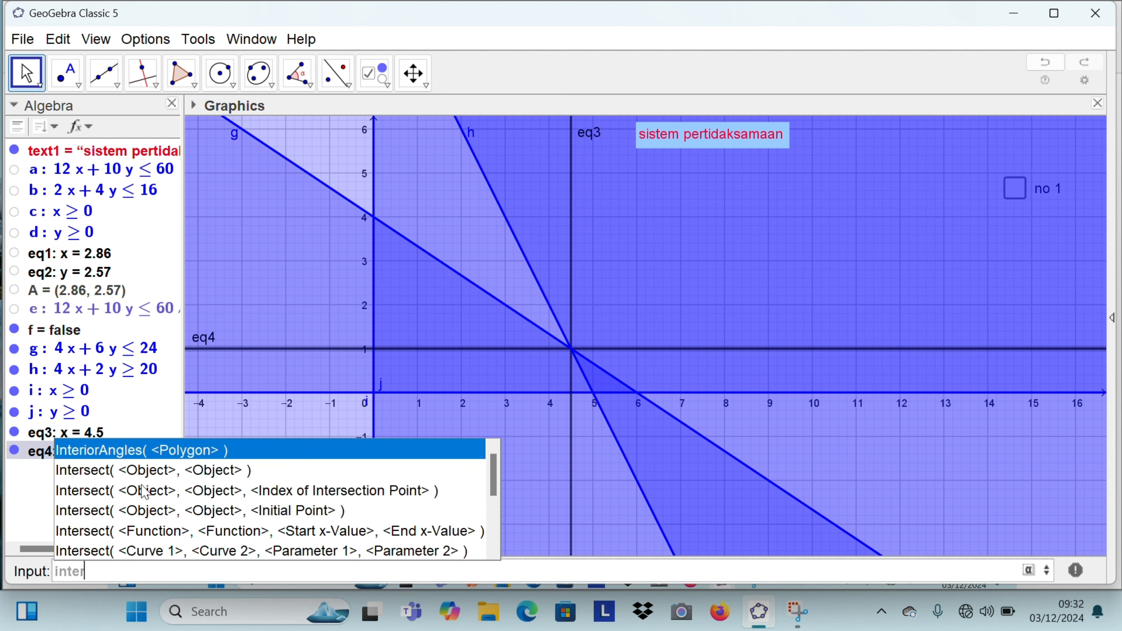
click(149, 476)
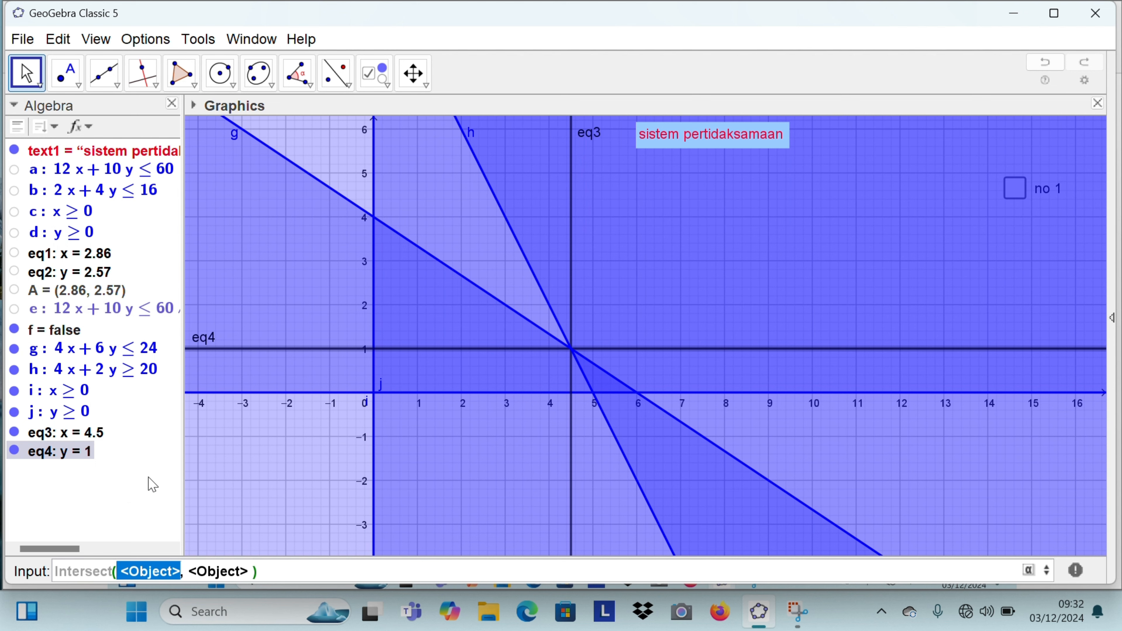
text(eq3)
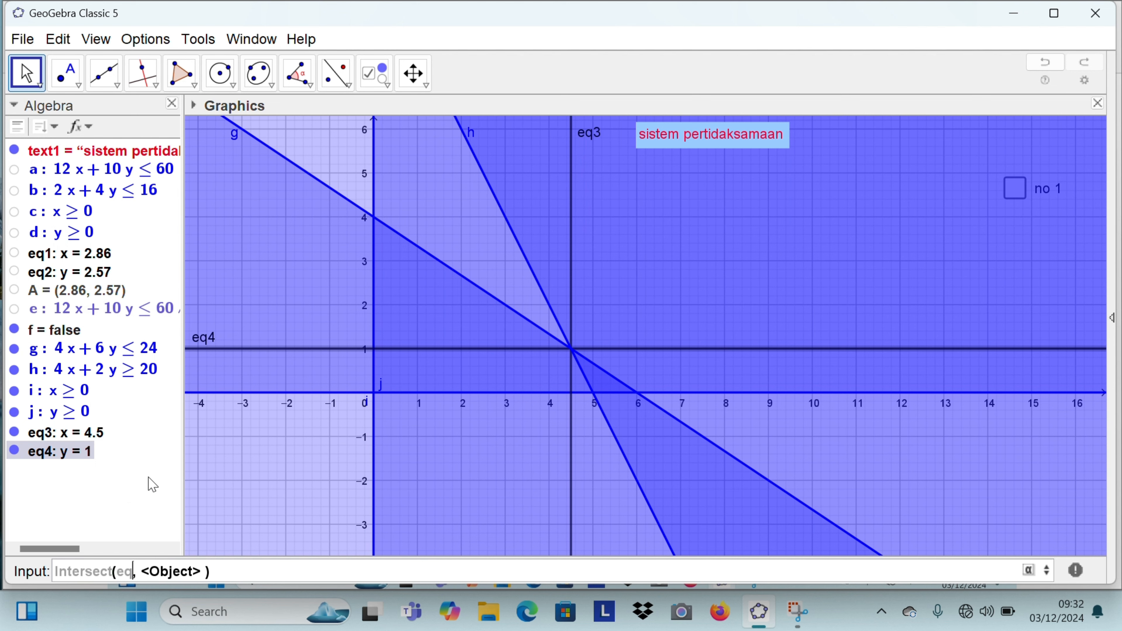
key(Tab)
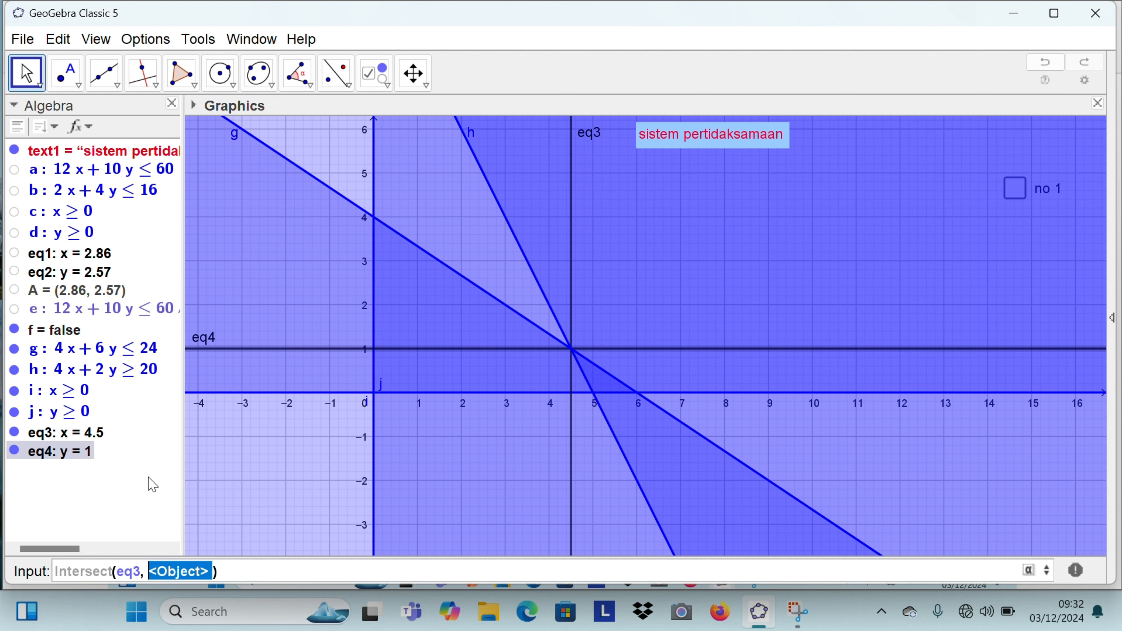
text(eq4)
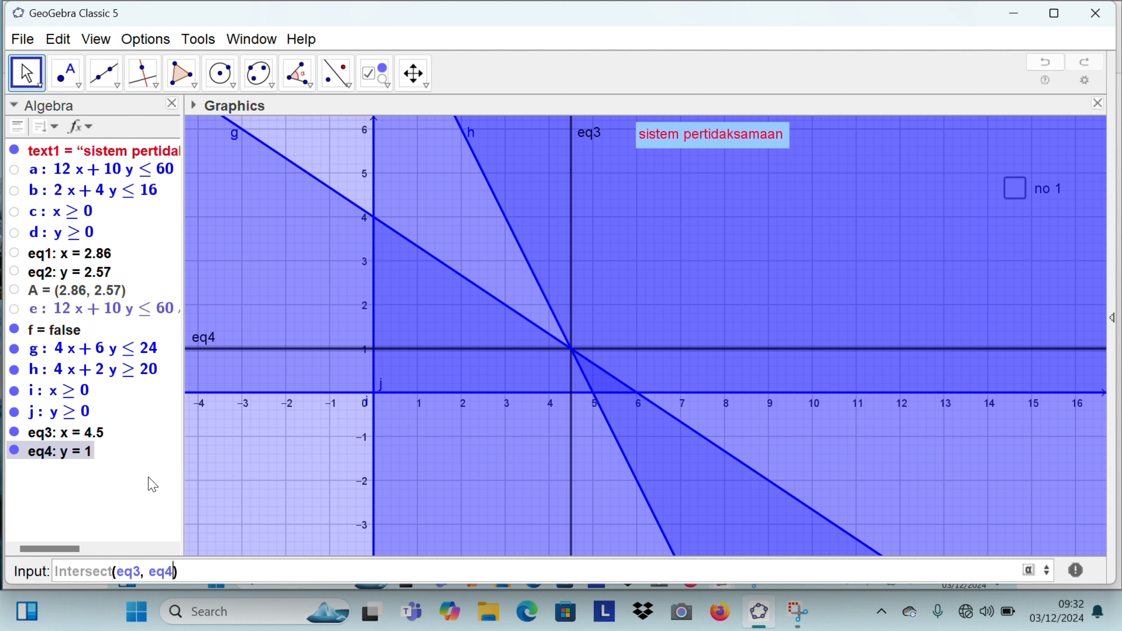
key(Return)
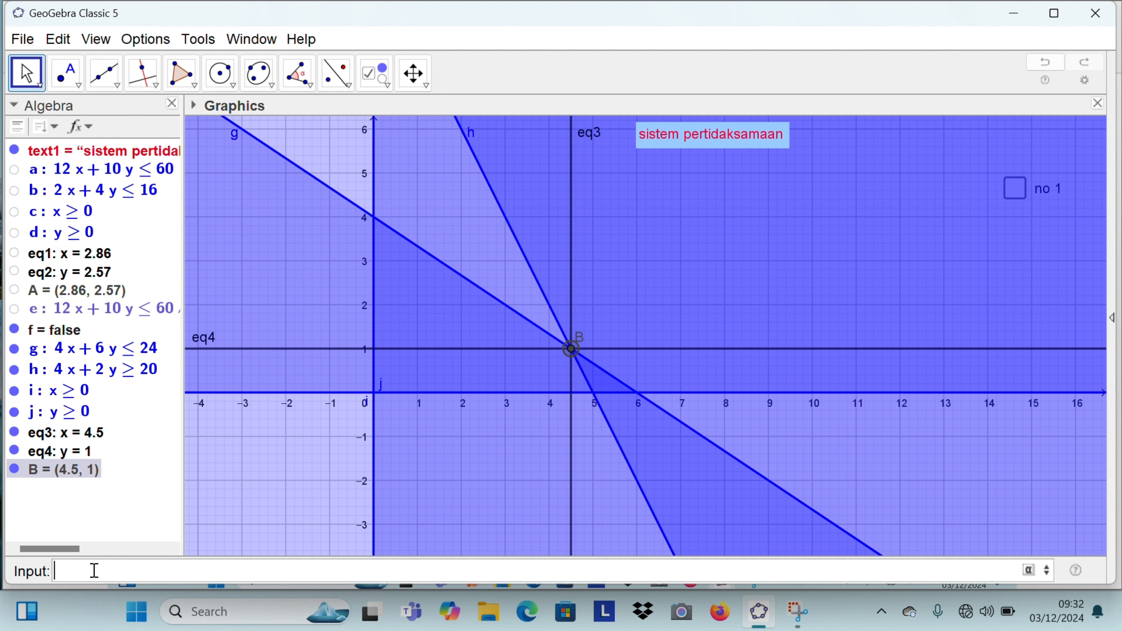
Step: Enter g(x,y)∧h(x,y) as the first part of the second system's common solution region
text(a)
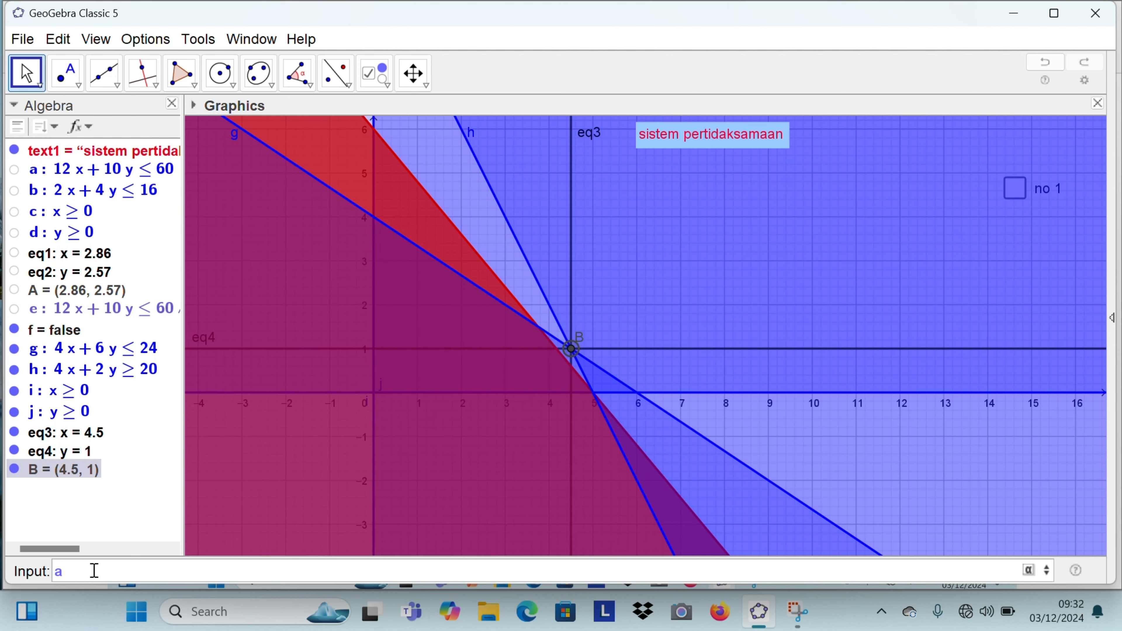
text(()
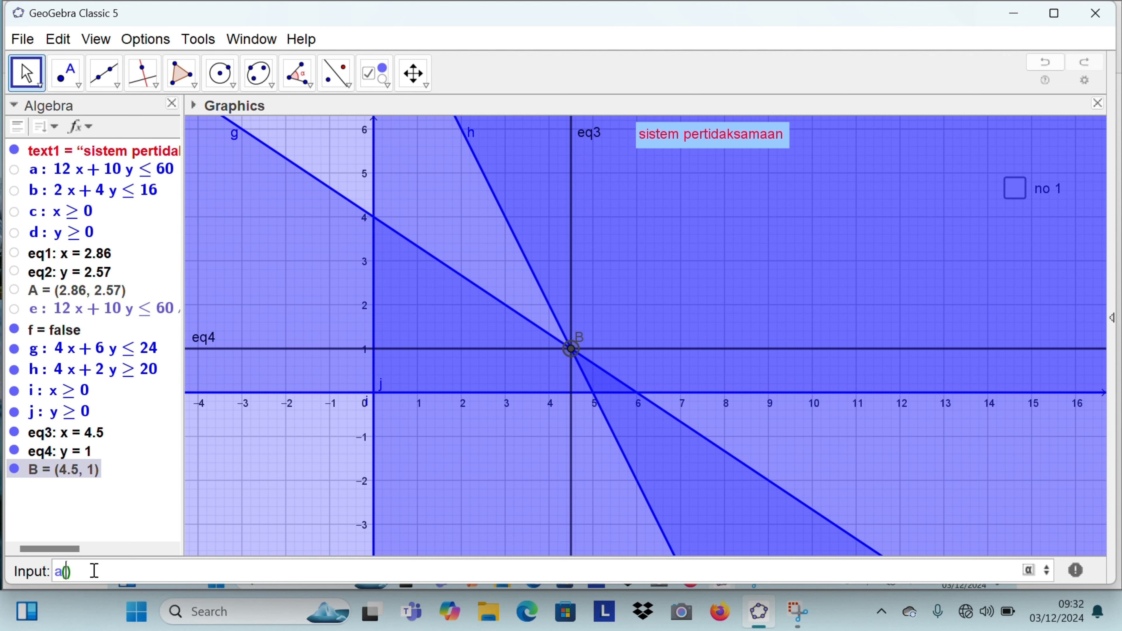
key(Left)
key(BackSpace)
text(g)
key(Right)
text(w)
key(BackSpace)
text(x,y)
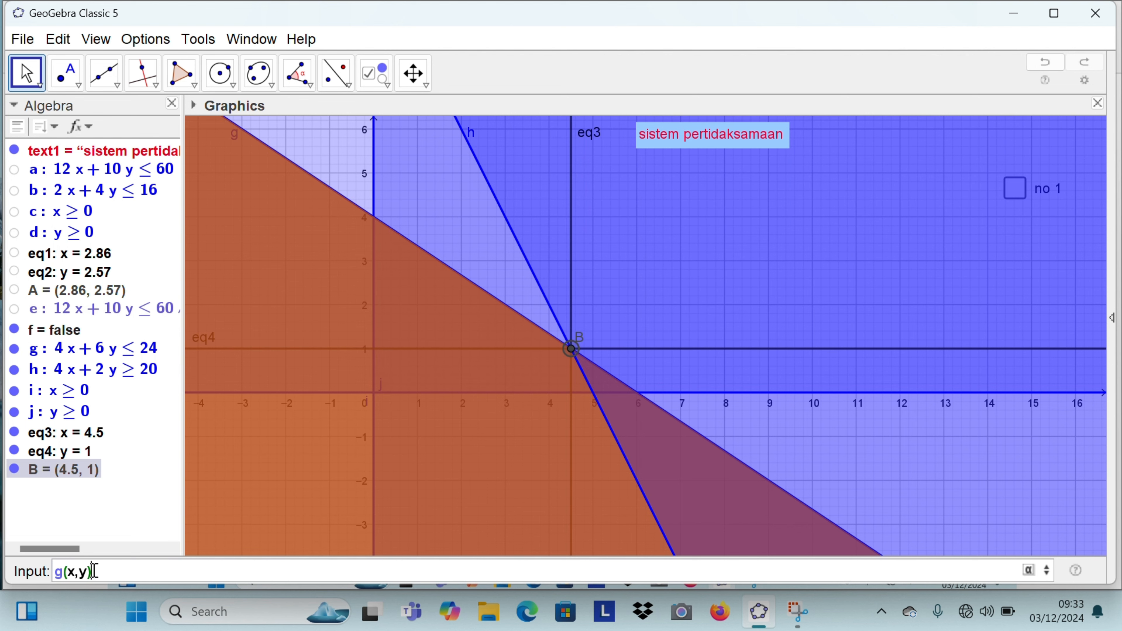
click(1028, 574)
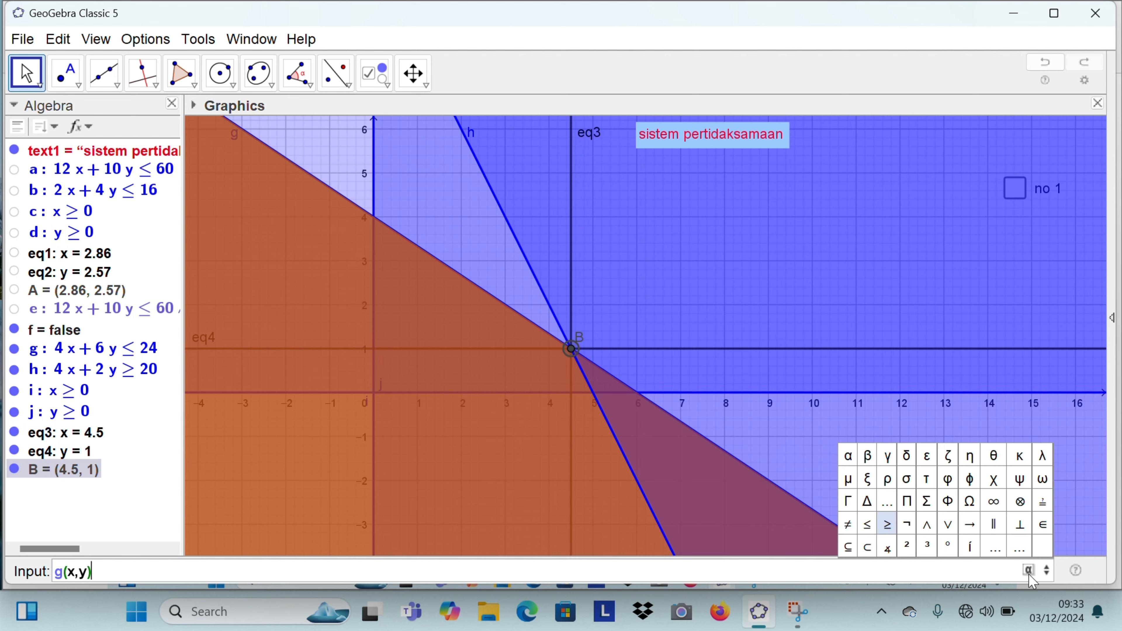
click(928, 526)
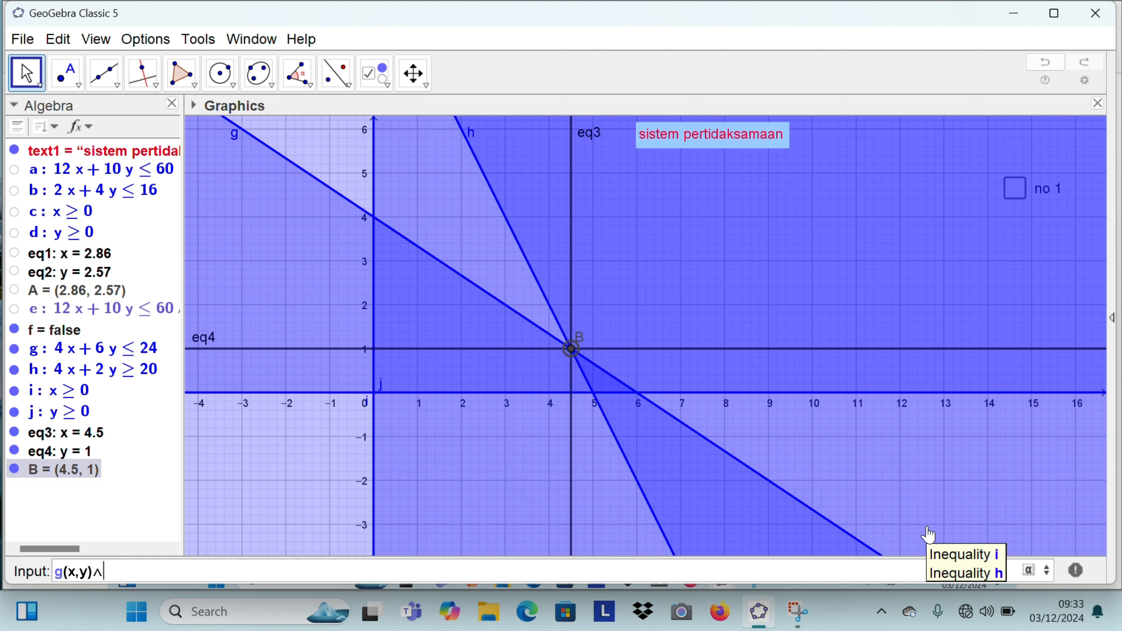
text(h)
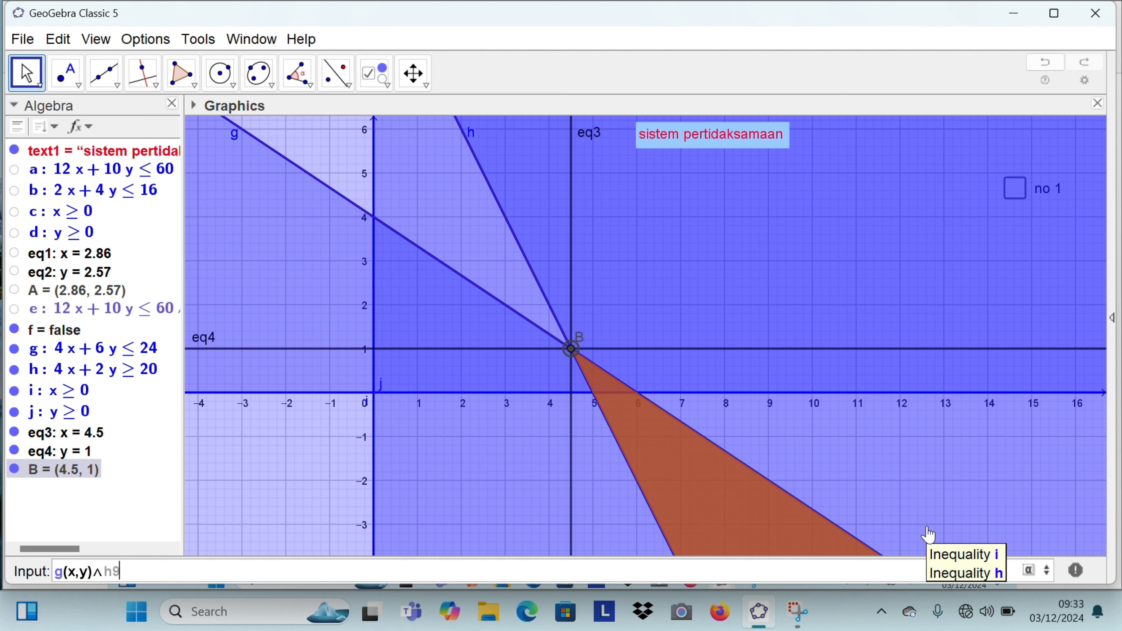
text(()
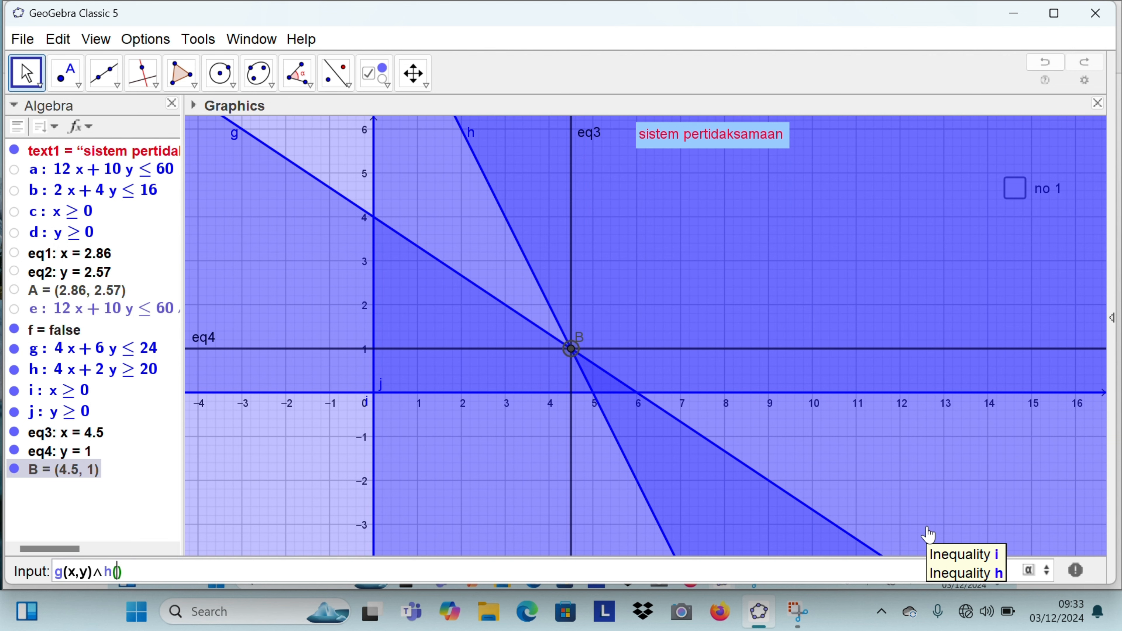
text(x,y)
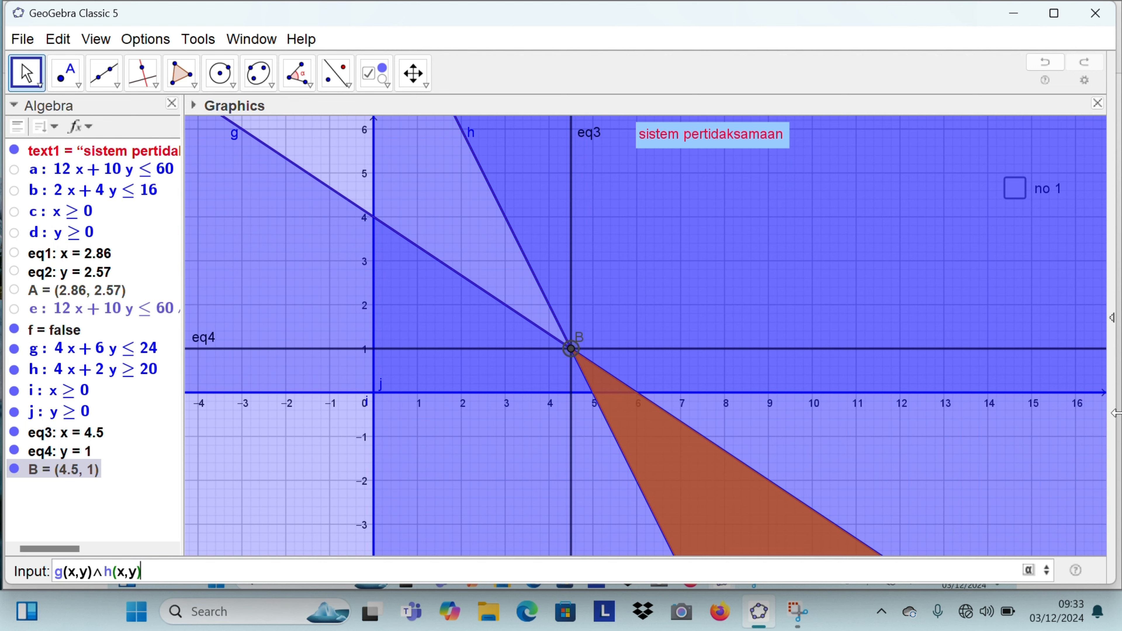
Step: Extend the expression with ∧i(x)∧j(y) and create the second system's common solution region
click(1030, 571)
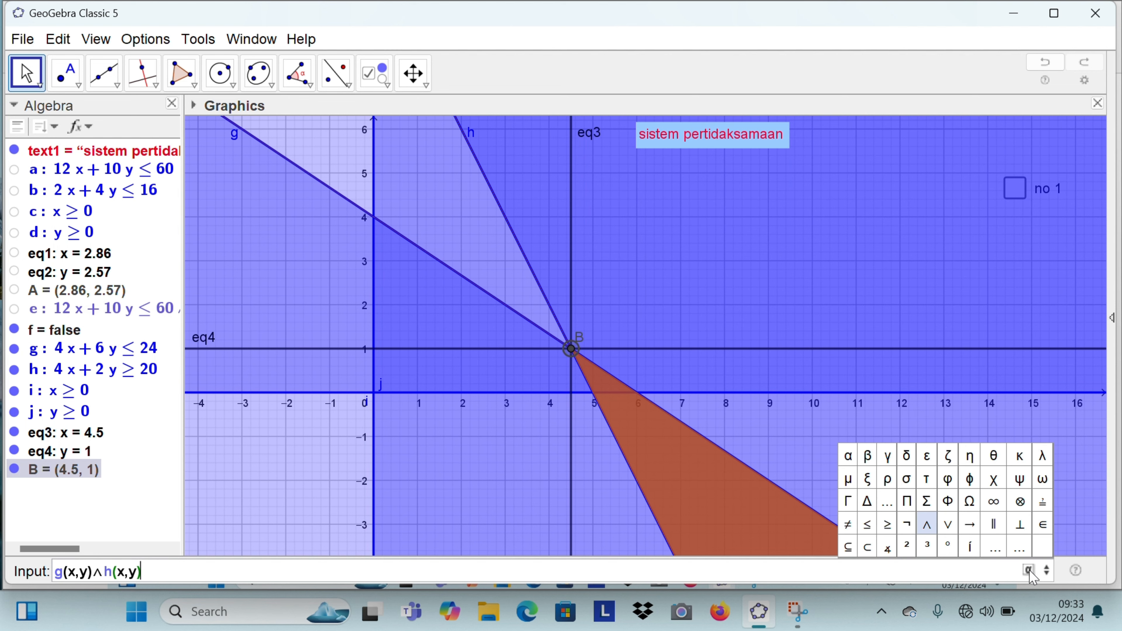
click(930, 526)
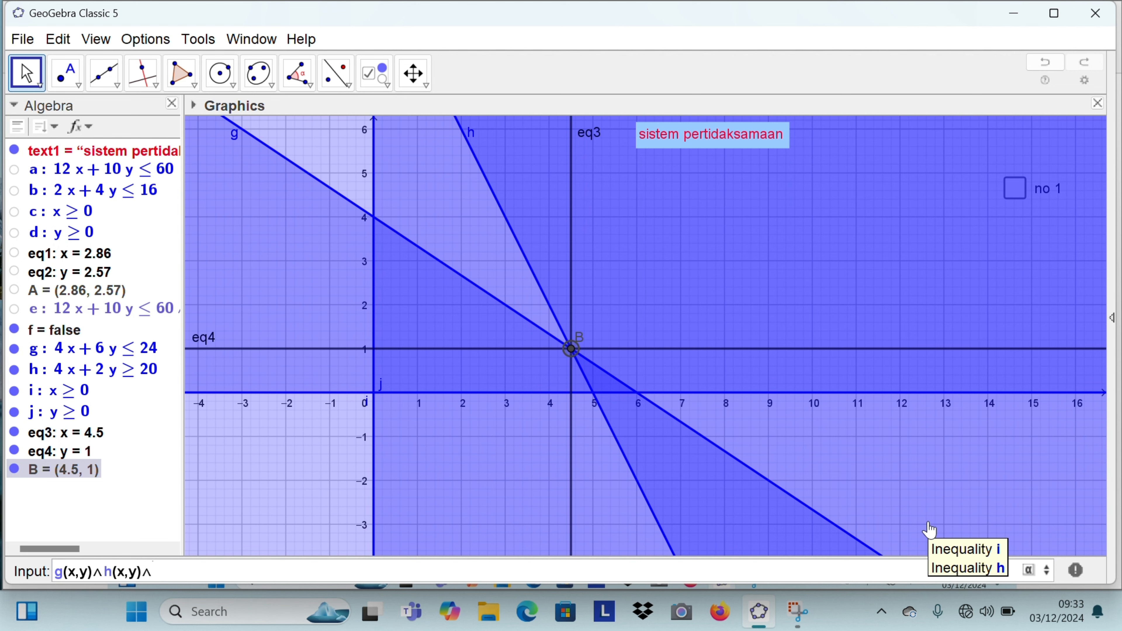
text(i(x)
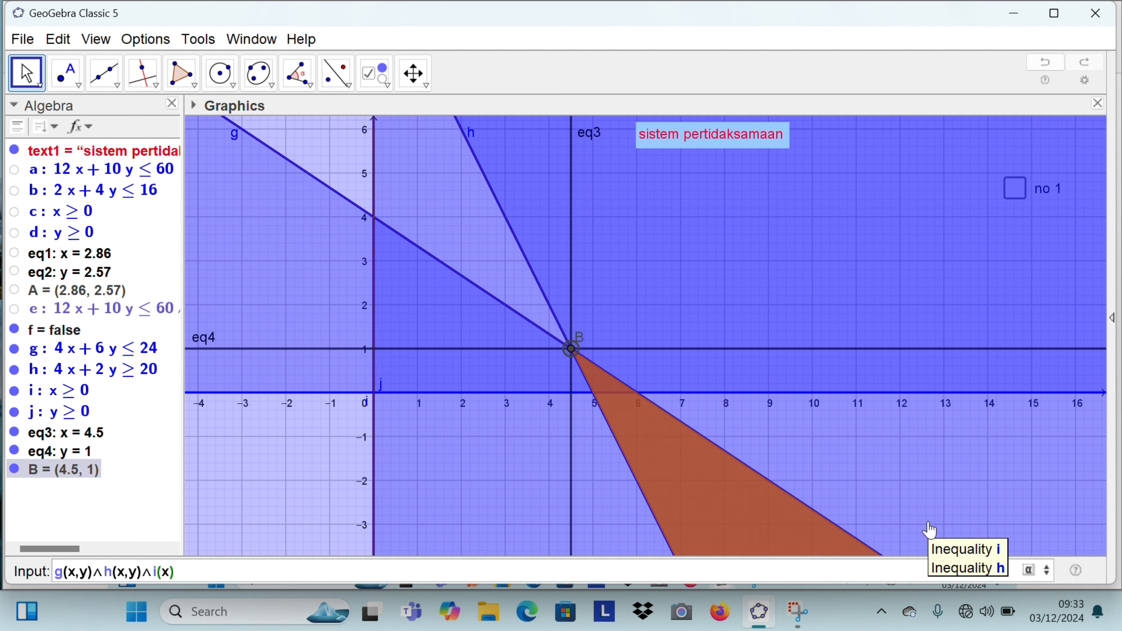
click(1029, 571)
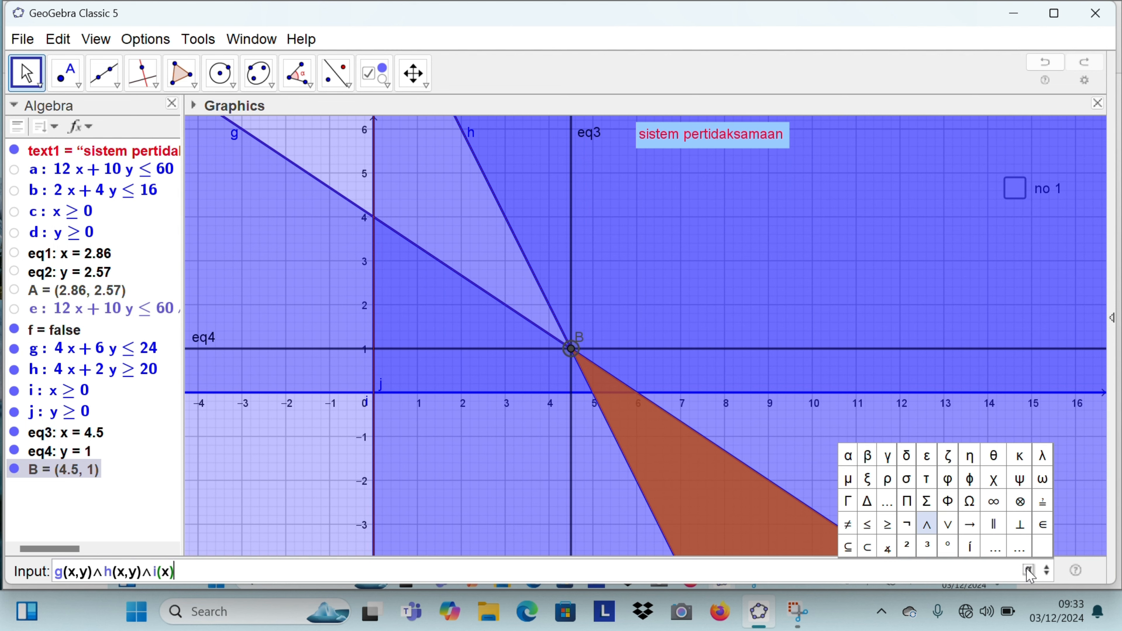
click(927, 525)
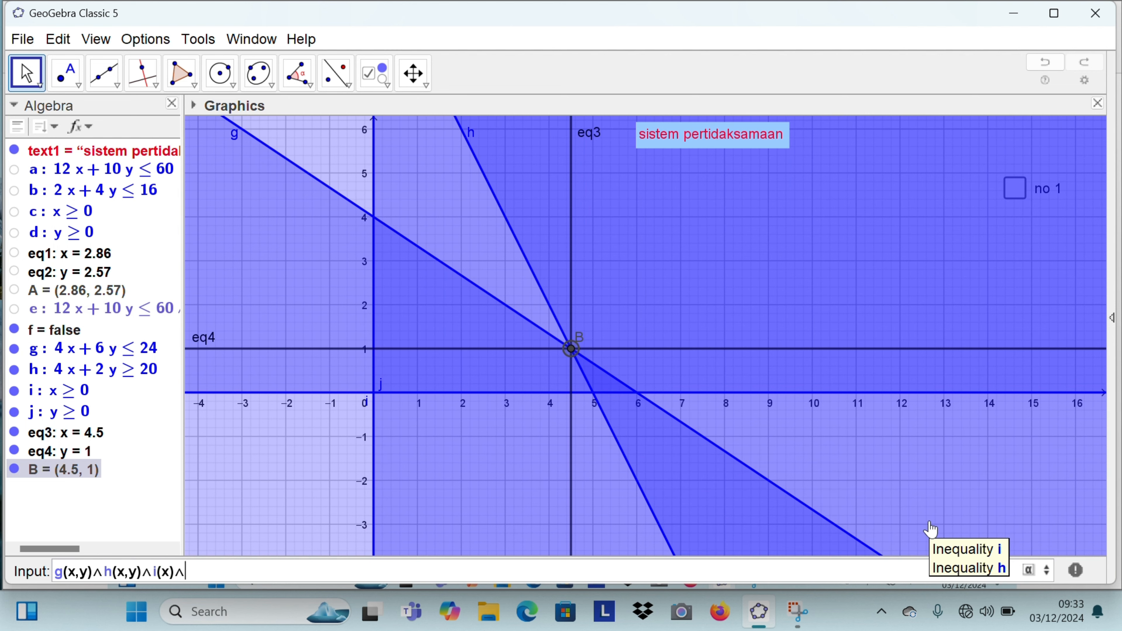
text(j(y)
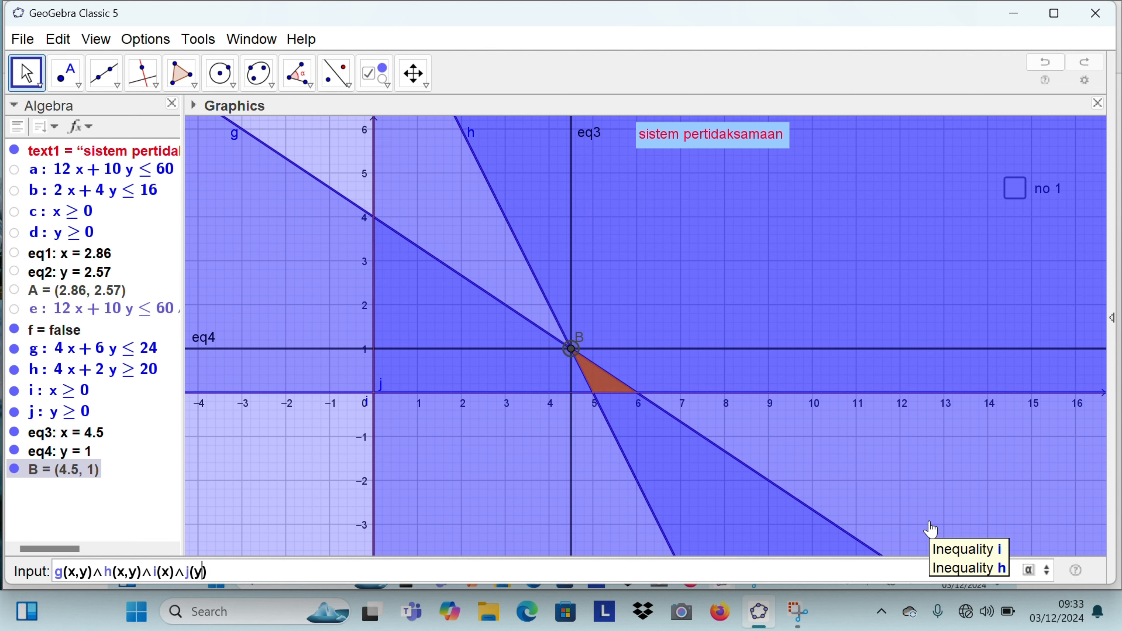
key(Return)
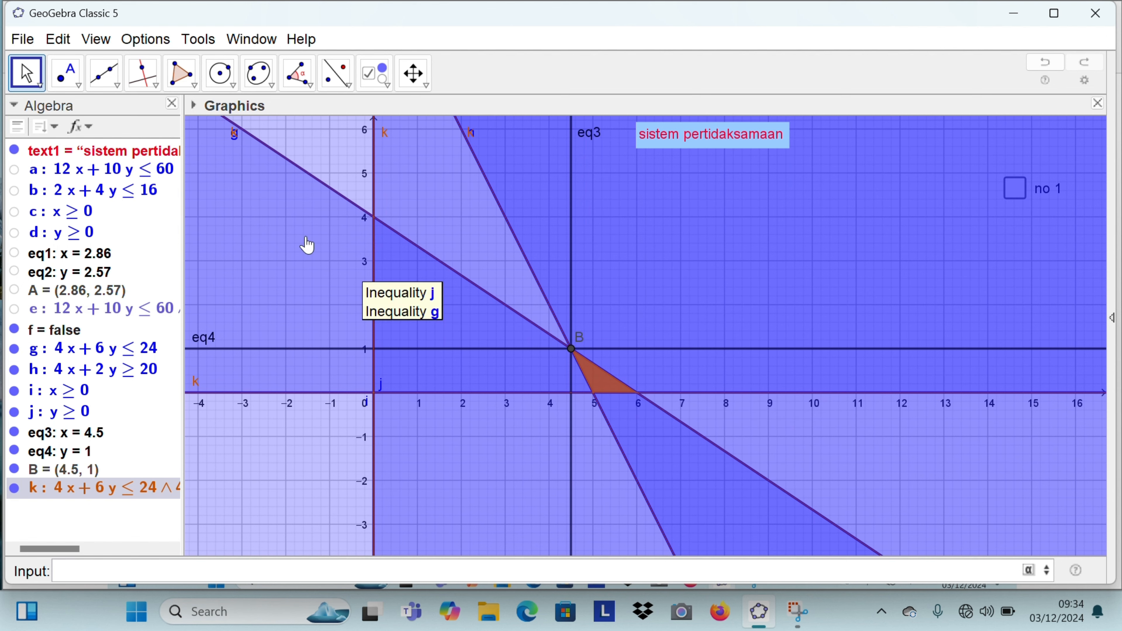
Step: Place a show/hide check box in the graphics view and caption it "no 2"
click(388, 88)
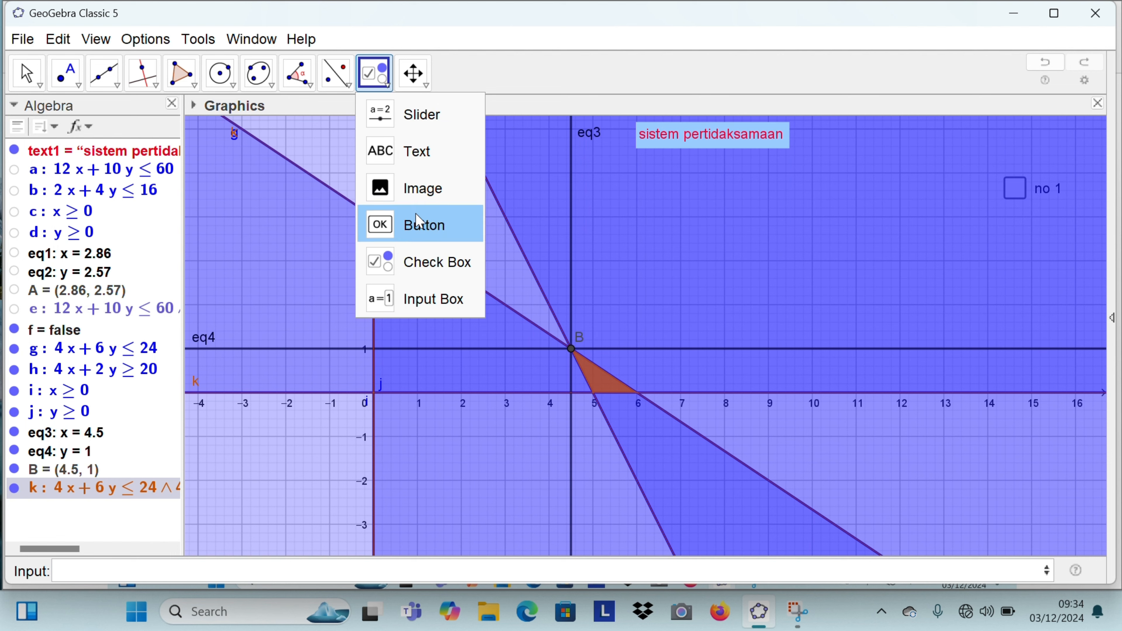
click(426, 256)
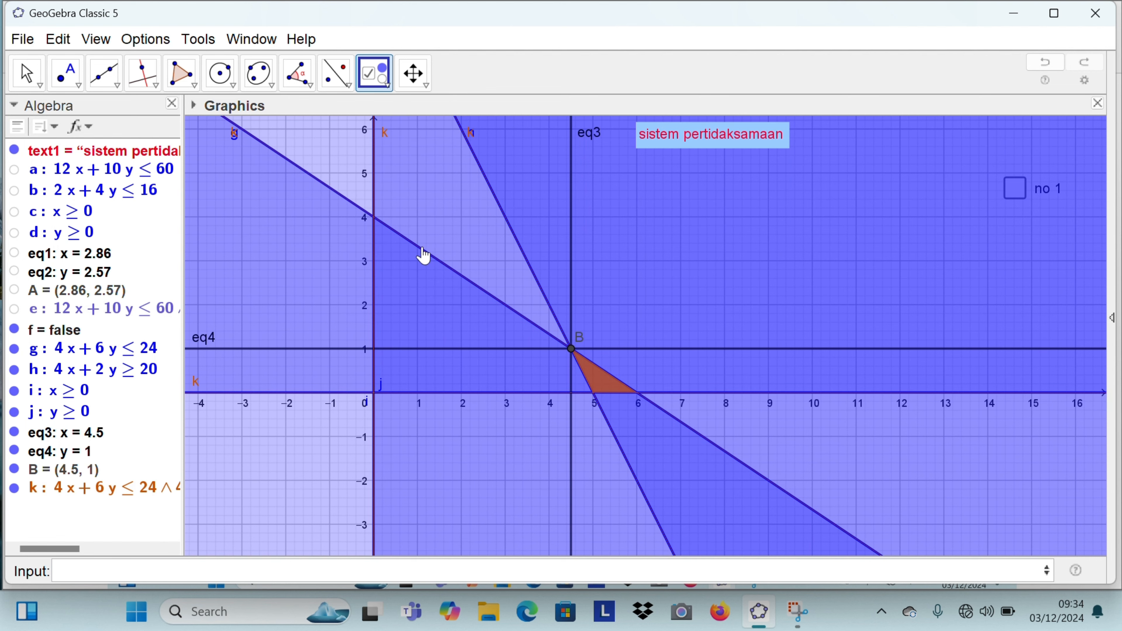
click(423, 255)
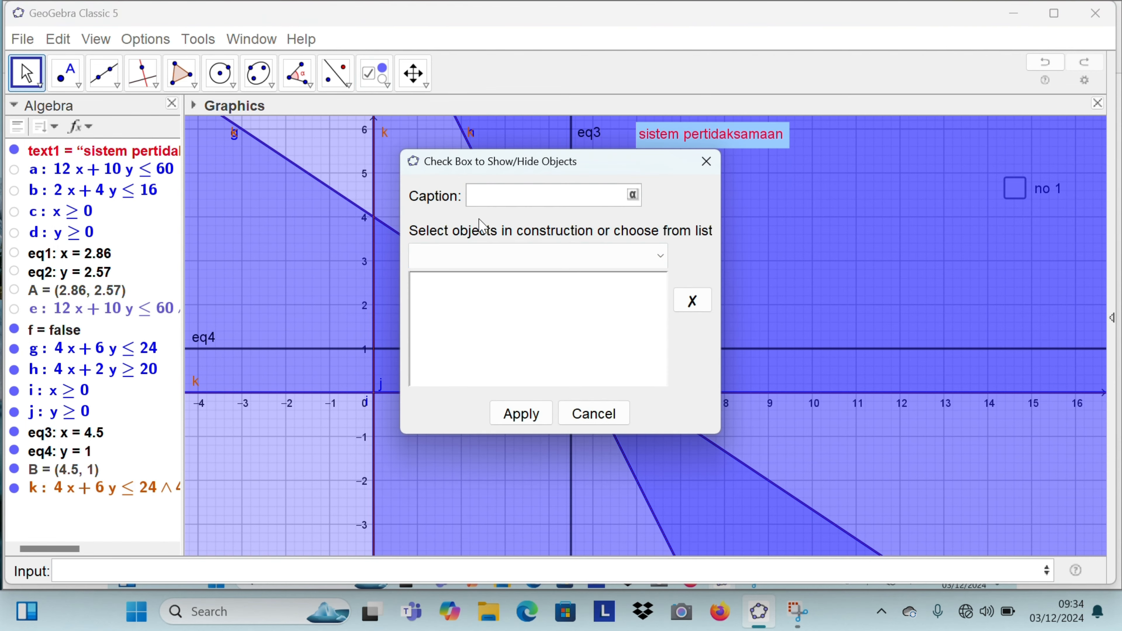
text(no 2)
Step: Link inequalities g, h, i and j, lines eq3 and eq4, point B and region k to the "no 2" check box
click(73, 348)
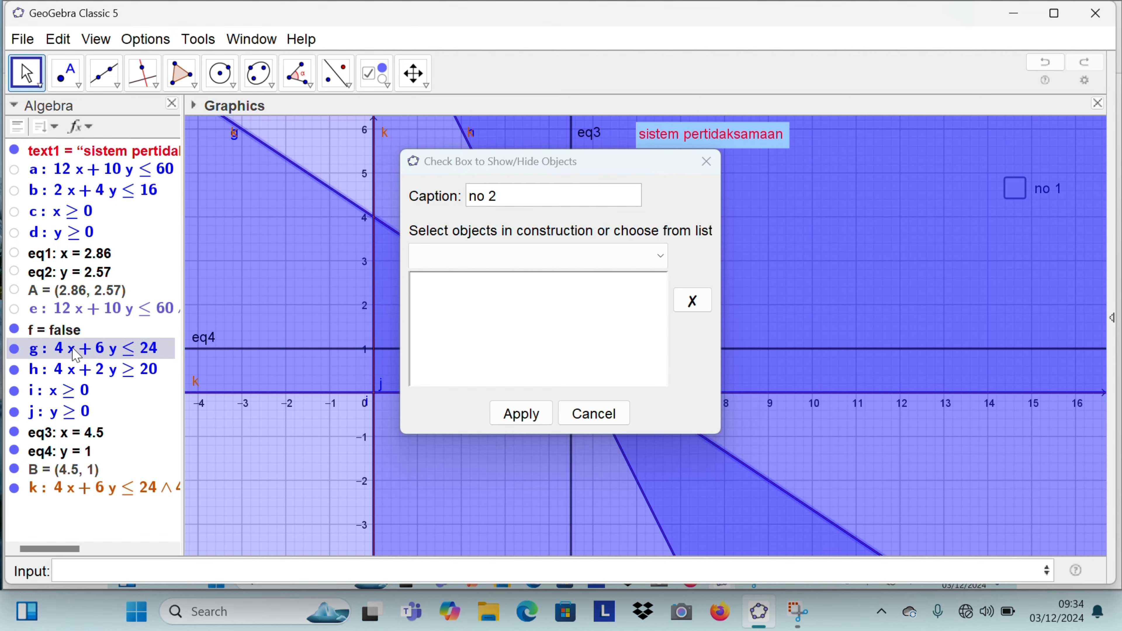
click(76, 372)
click(75, 389)
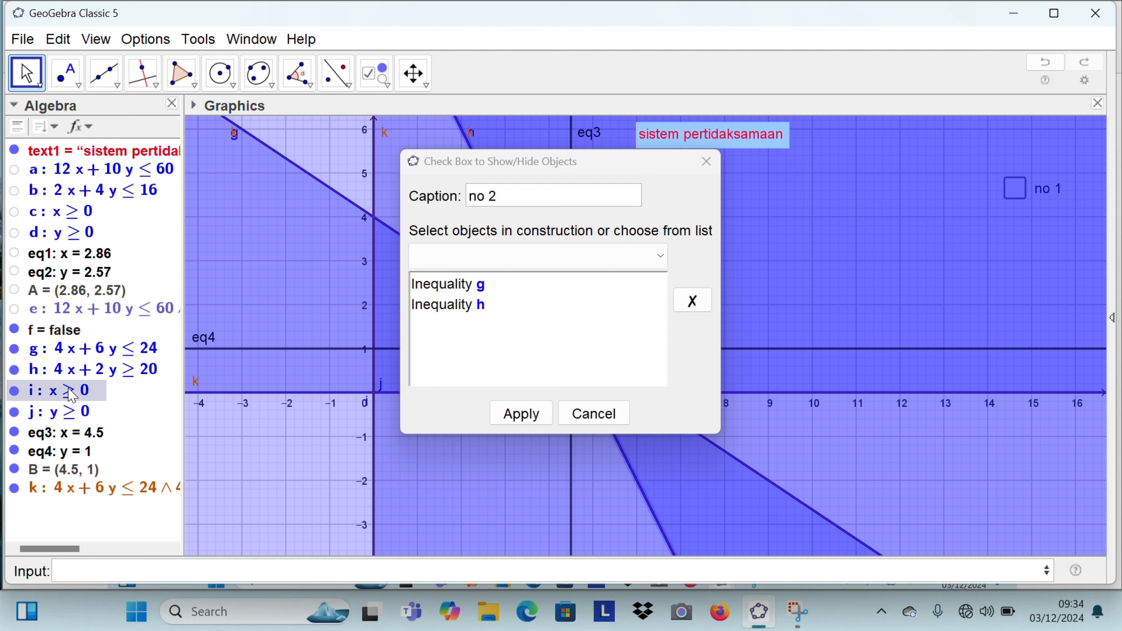
click(70, 410)
click(72, 433)
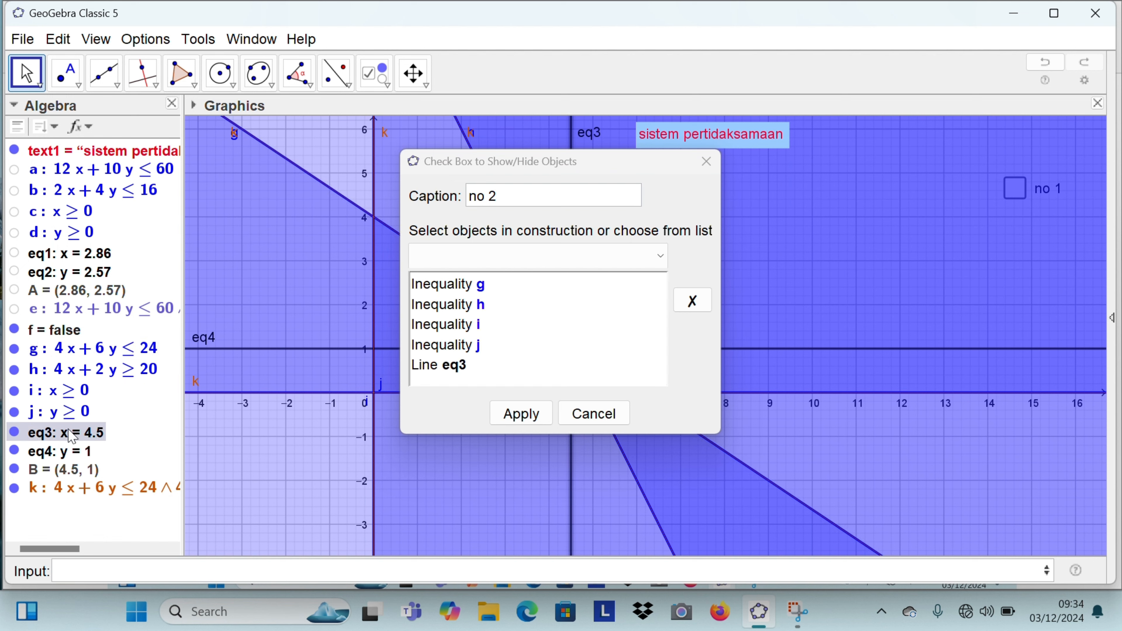
click(70, 451)
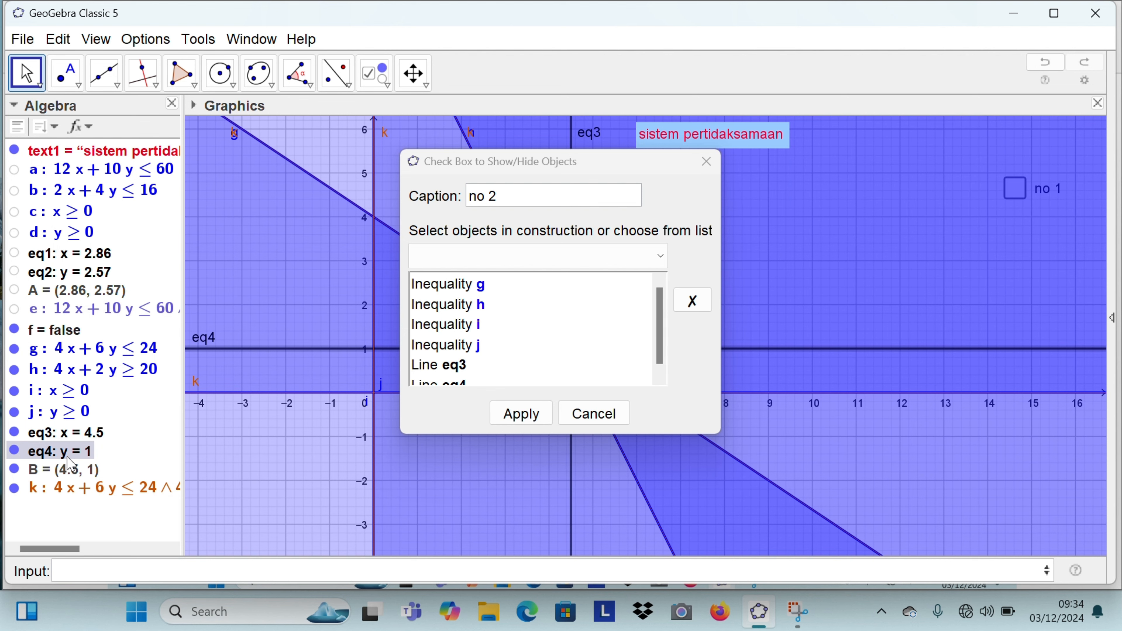
click(71, 469)
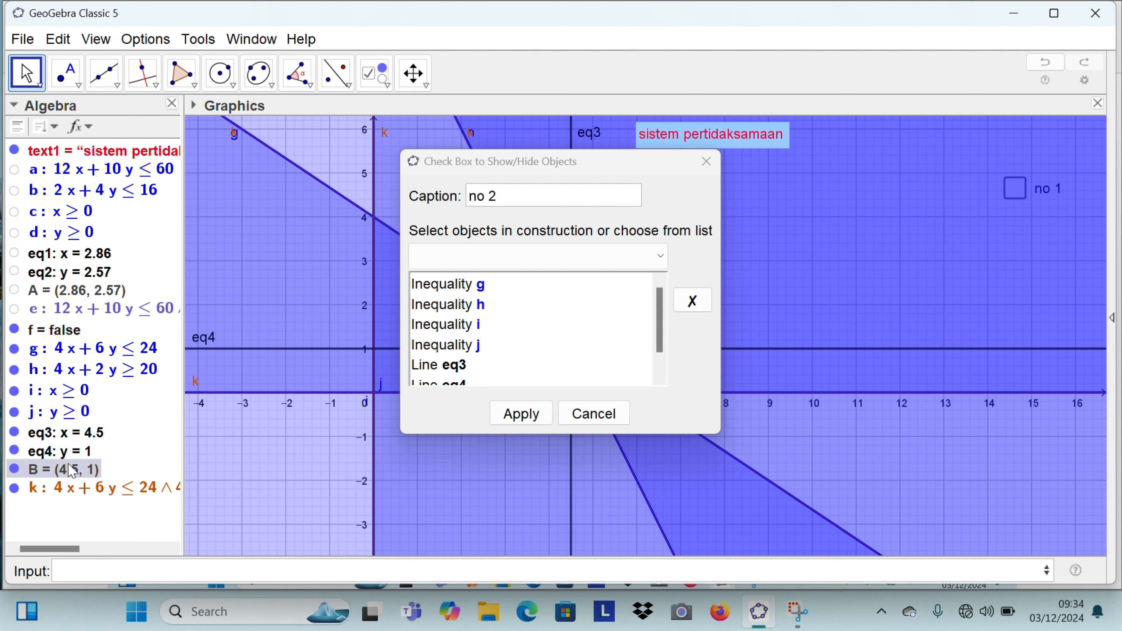
click(79, 488)
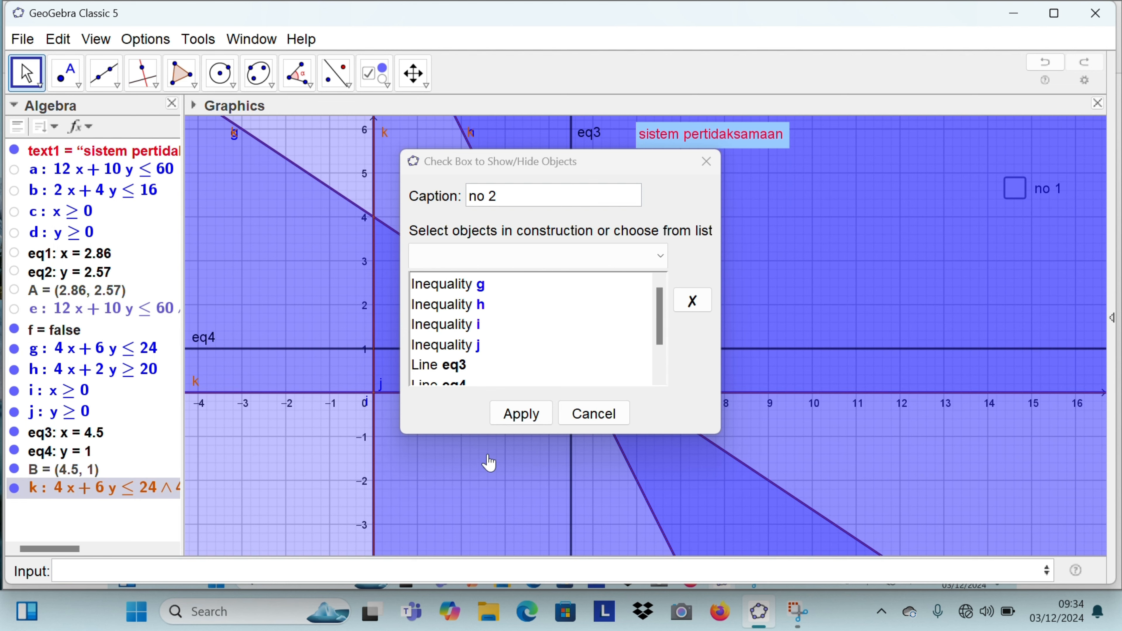
click(514, 413)
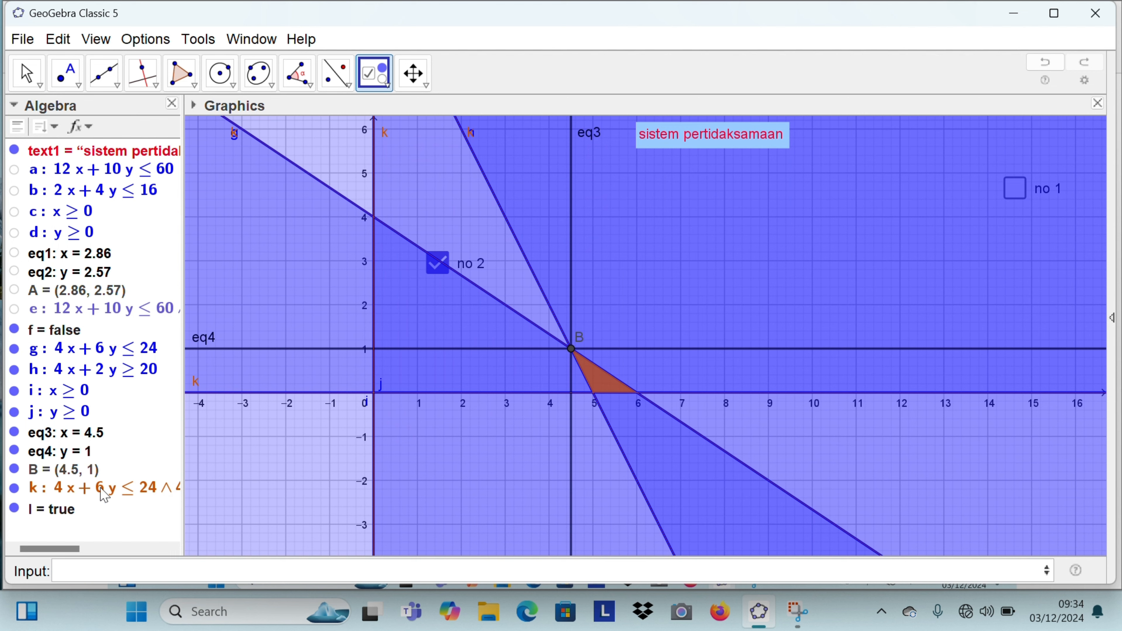
click(438, 260)
click(706, 162)
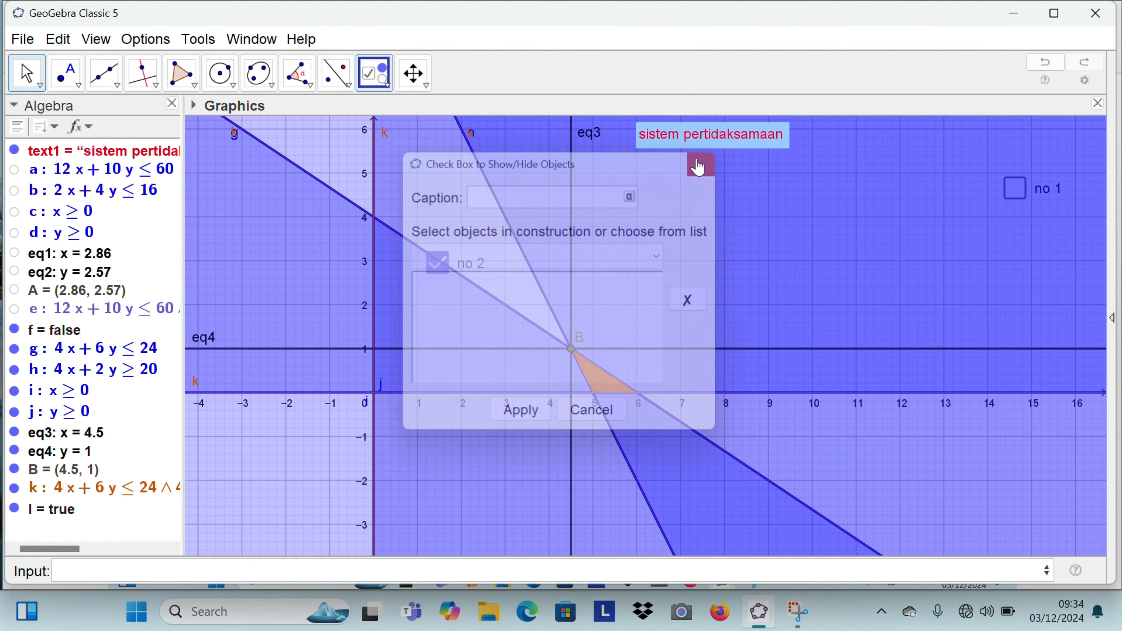
key(Escape)
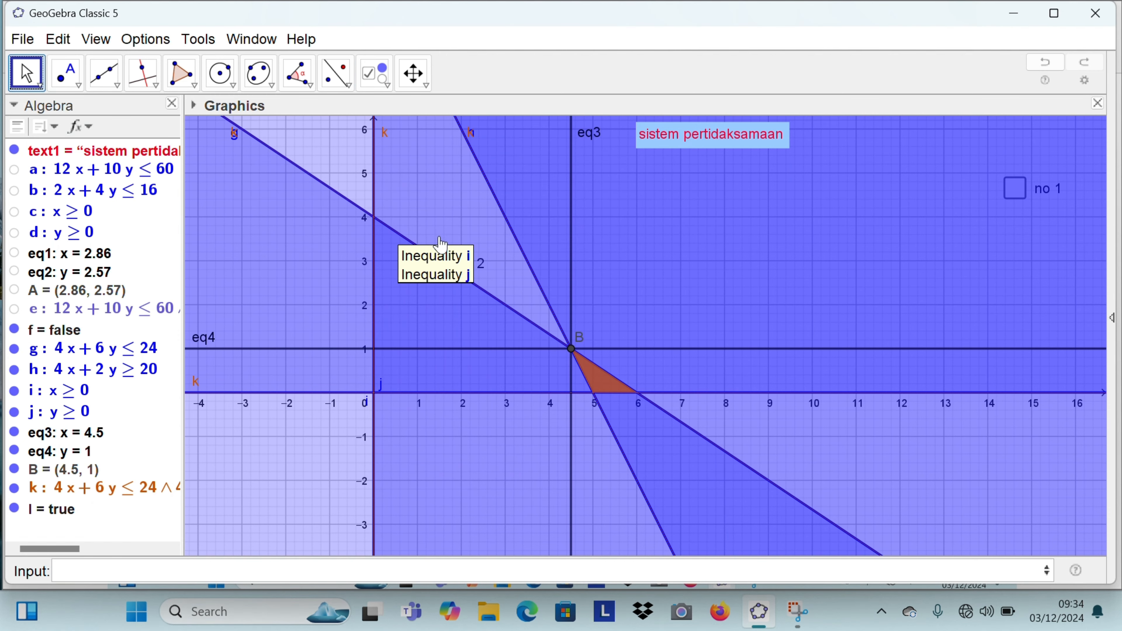
Step: Place the "no 2" check box directly below "no 1" and uncheck it to hide the second system
click(445, 271)
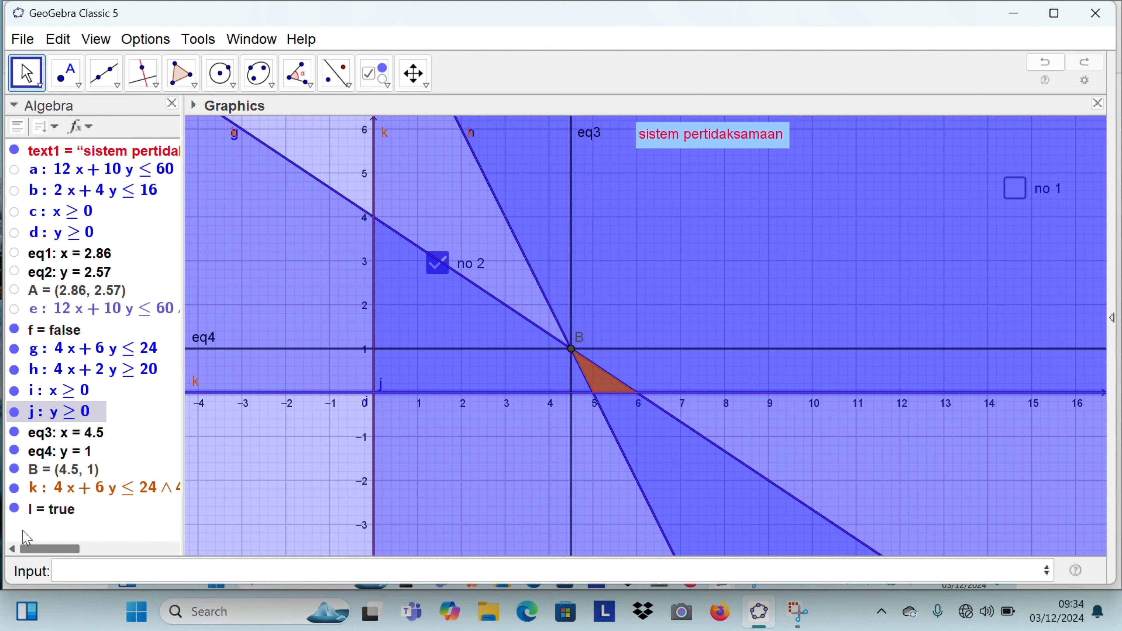
click(43, 515)
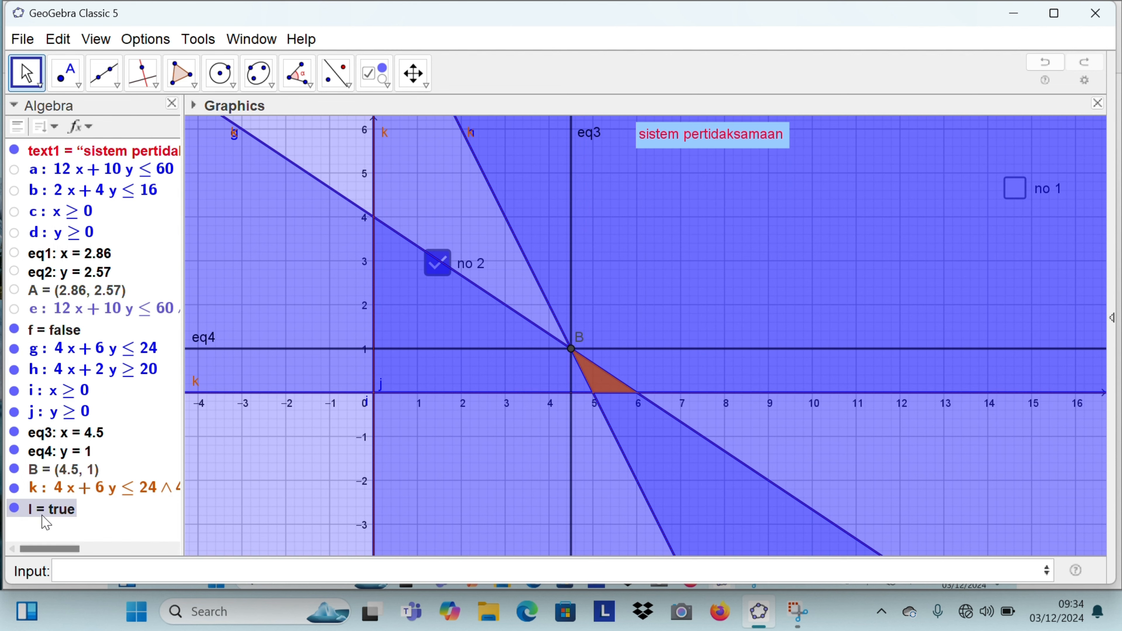
click(441, 267)
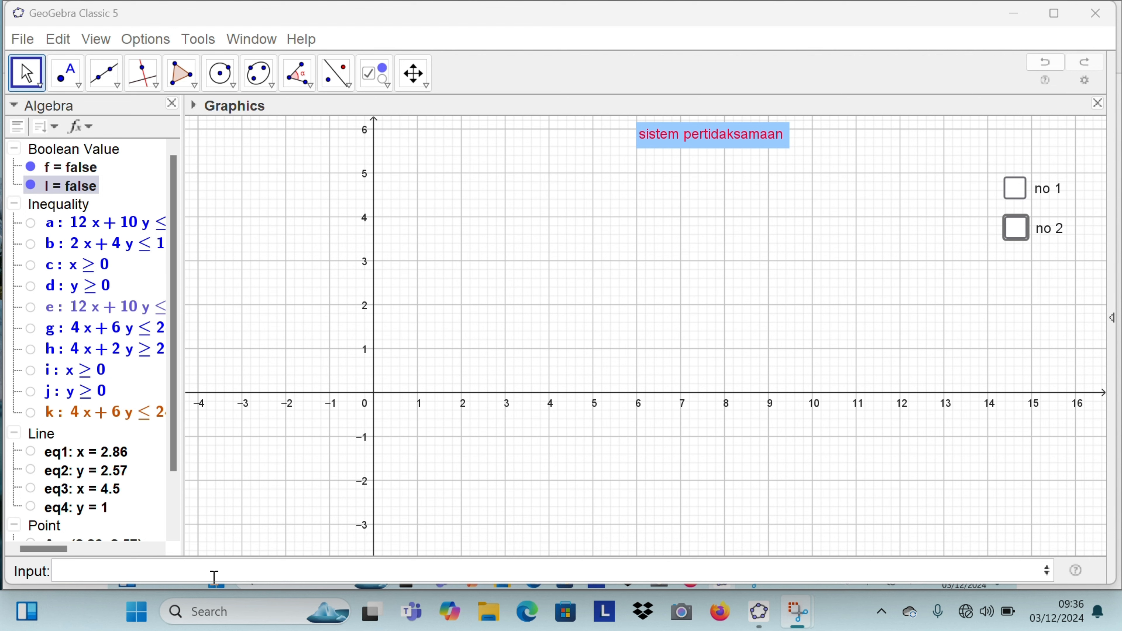
Step: Graph the third system's first inequality, entered as x+(1/2y)≤6
click(179, 569)
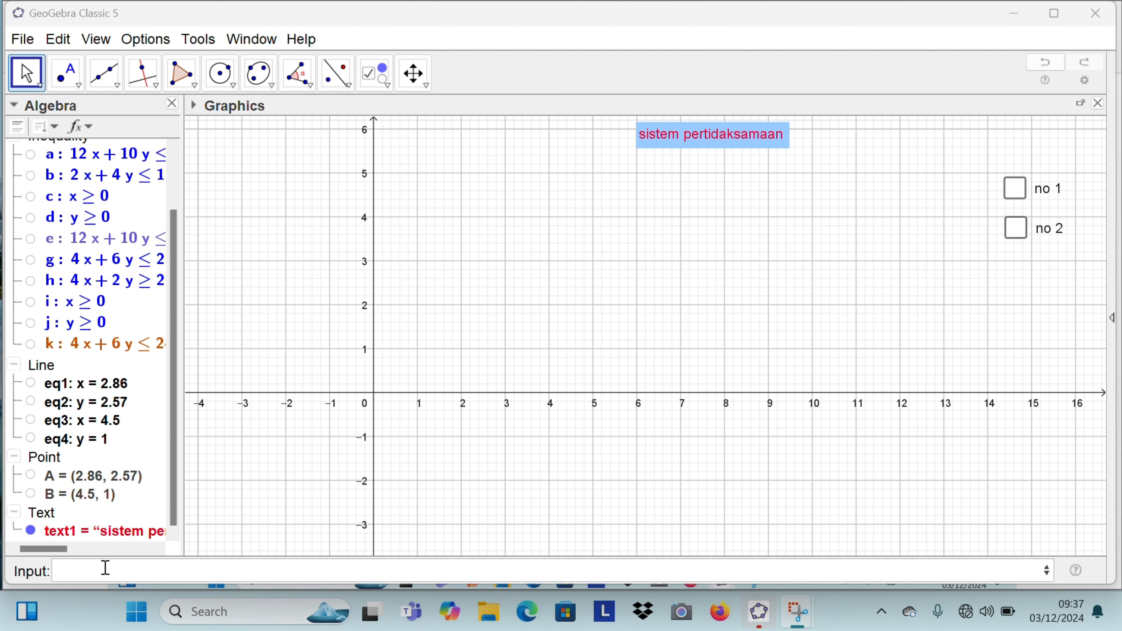
click(105, 567)
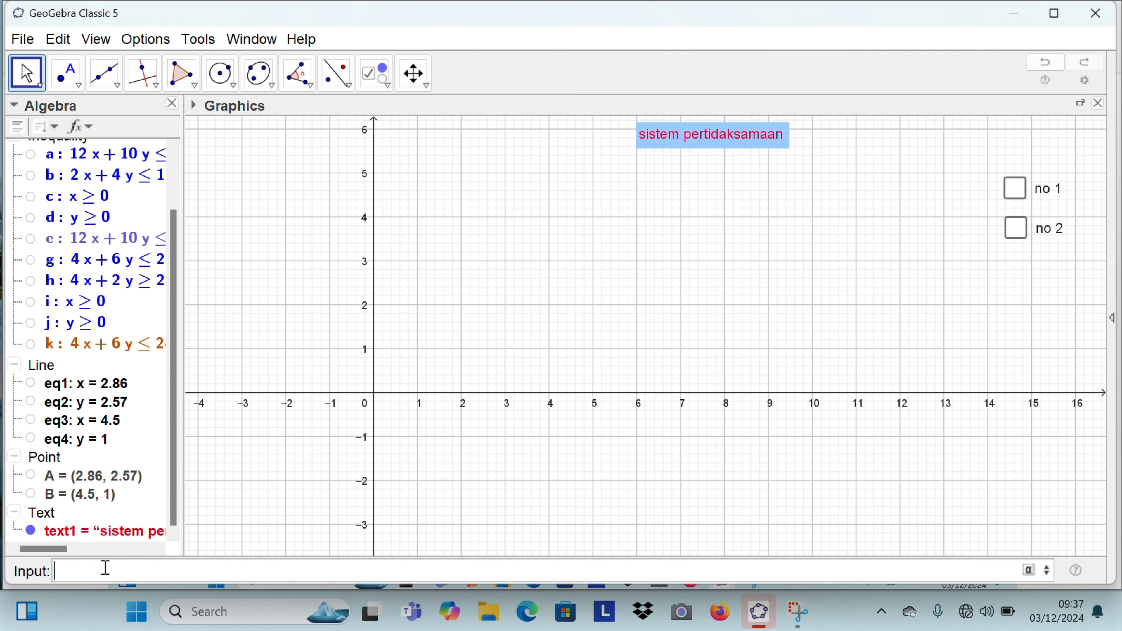
text(x)
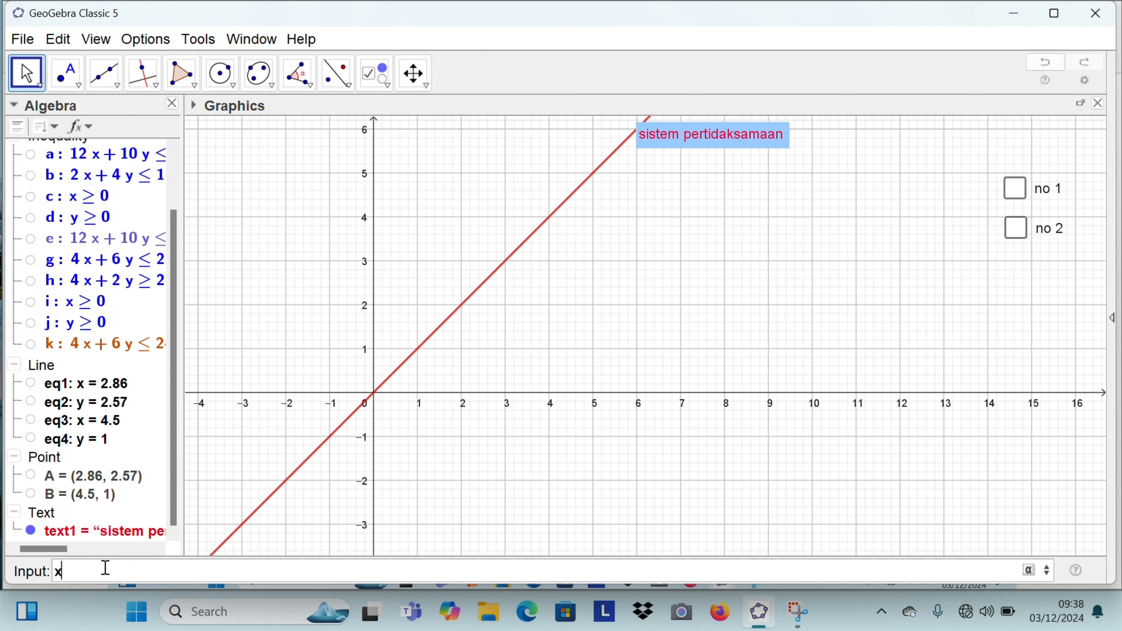
text(+(1)
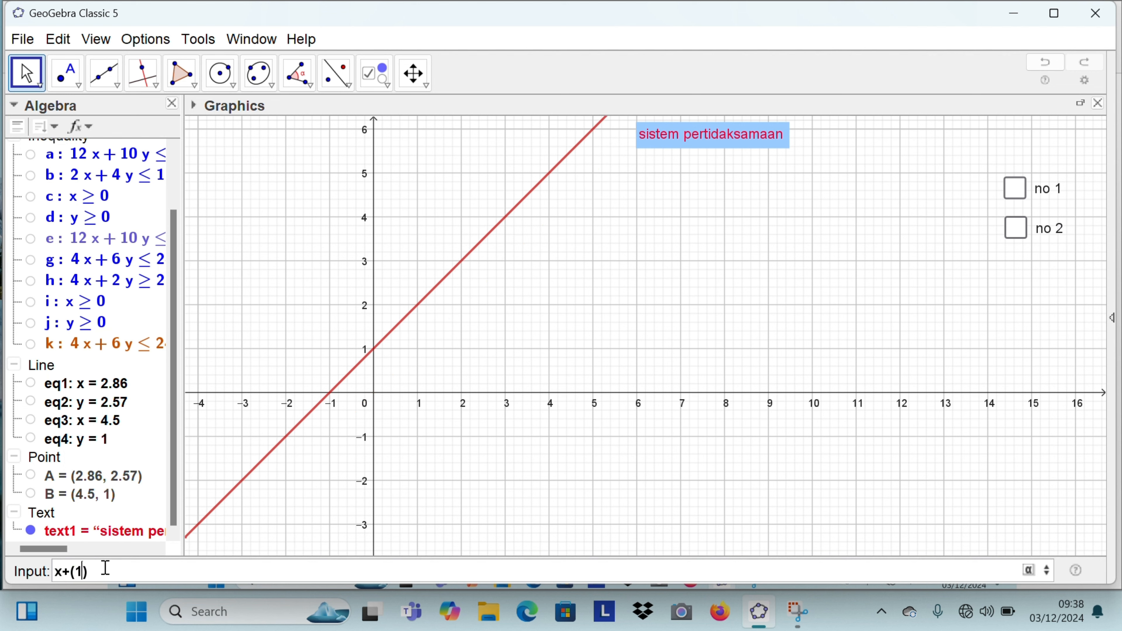
text(/2y)
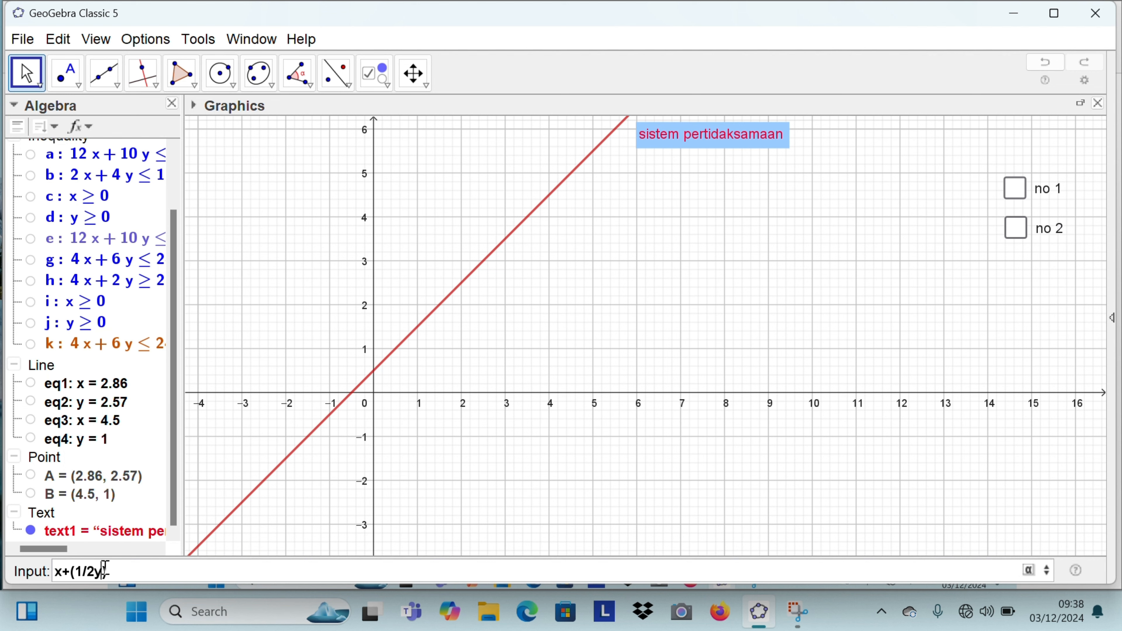
key(BackSpace)
text(y))
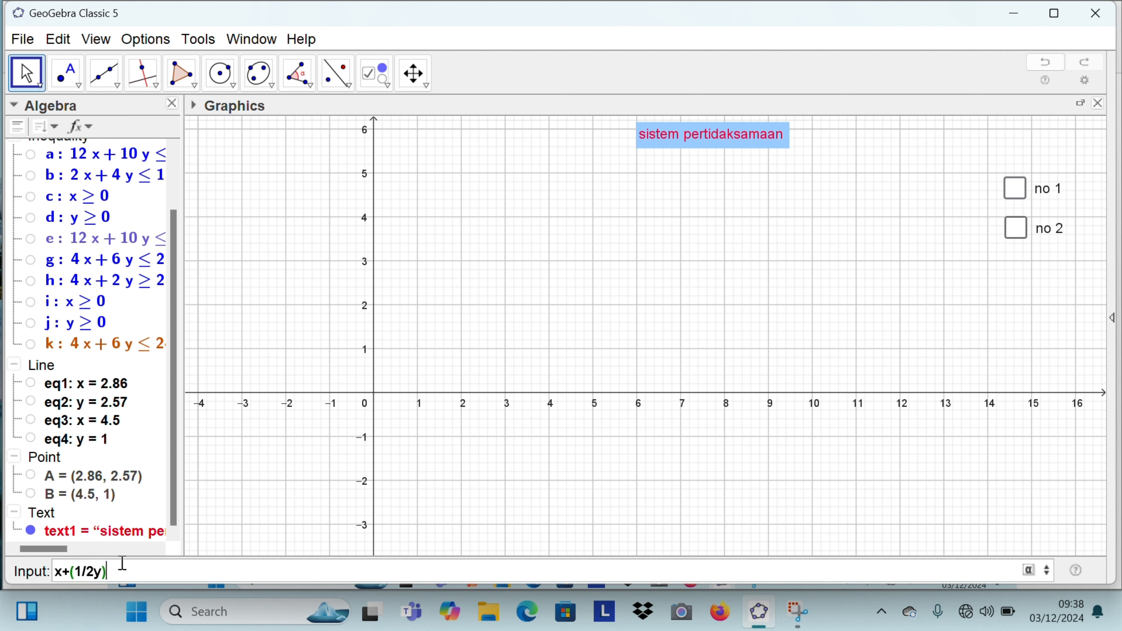
click(1028, 570)
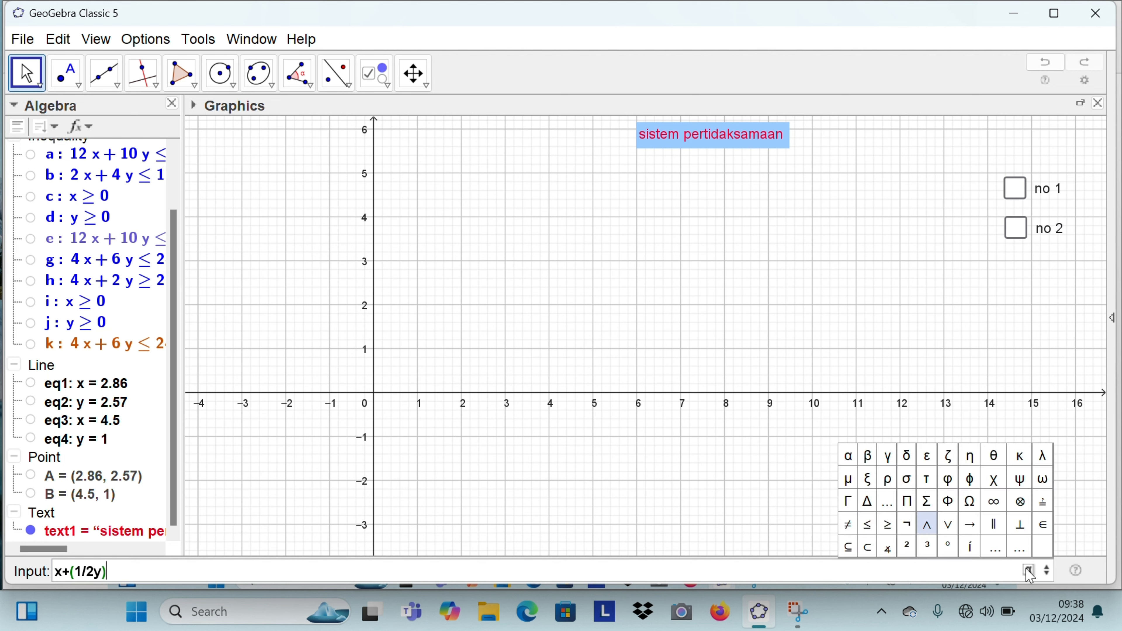
click(868, 525)
text(6)
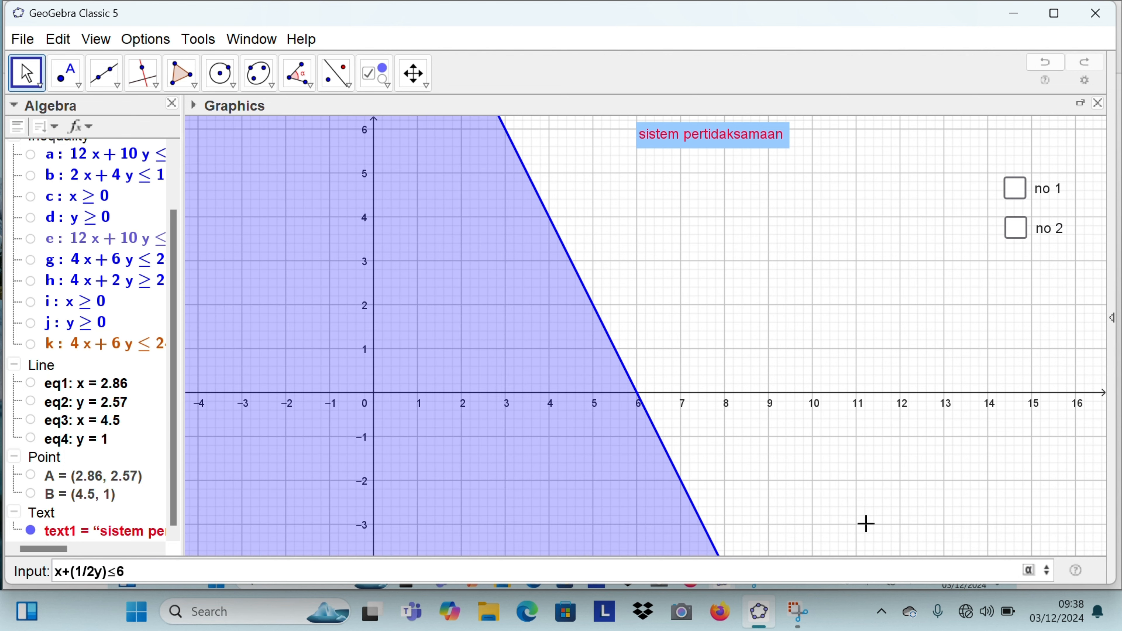
key(Return)
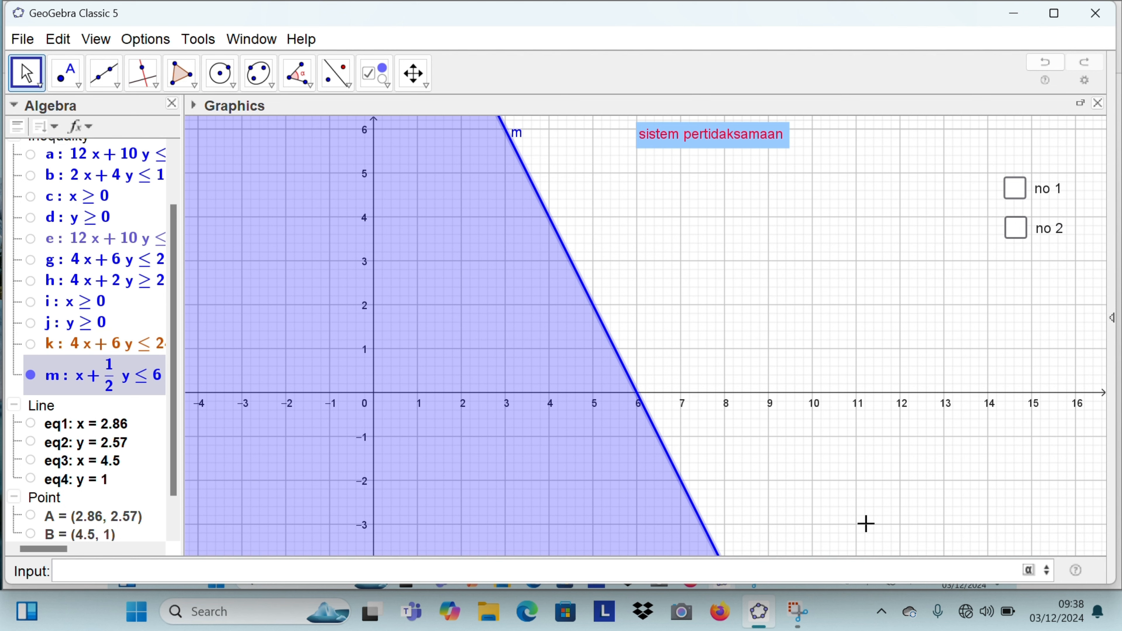
Step: Graph the third system's second inequality, 2x+y≥10
text(2x)
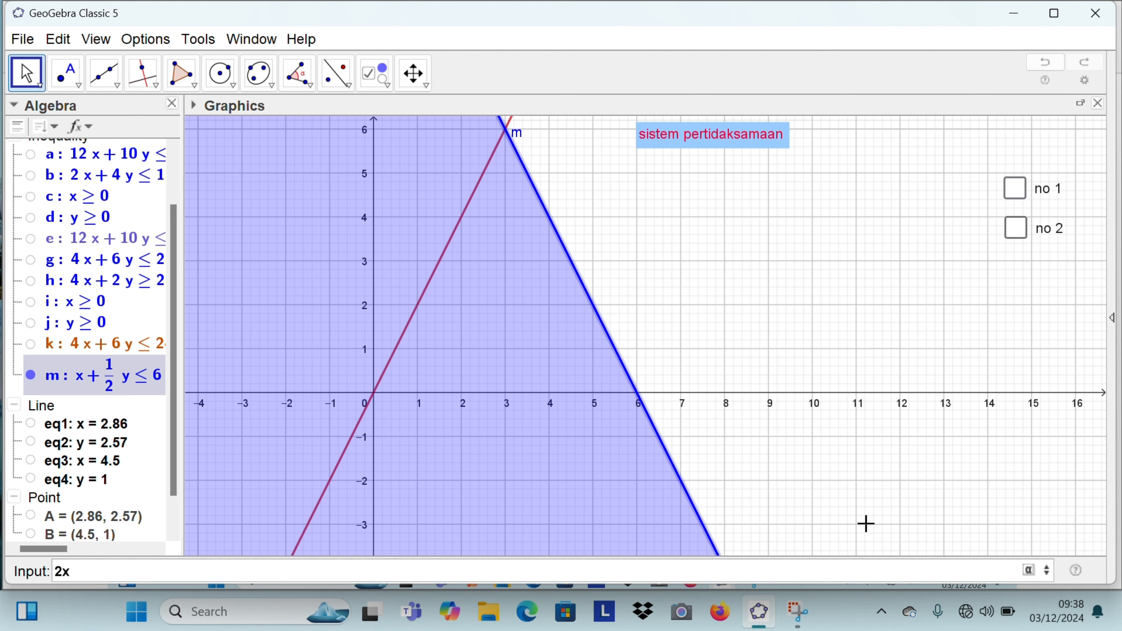
text(+y)
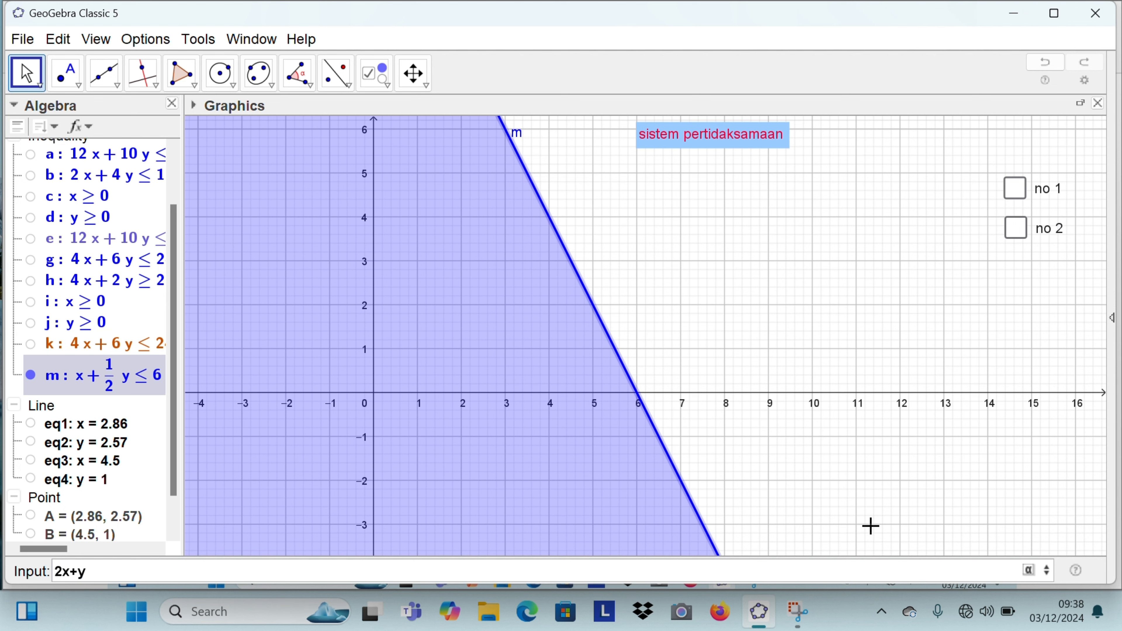
click(1030, 571)
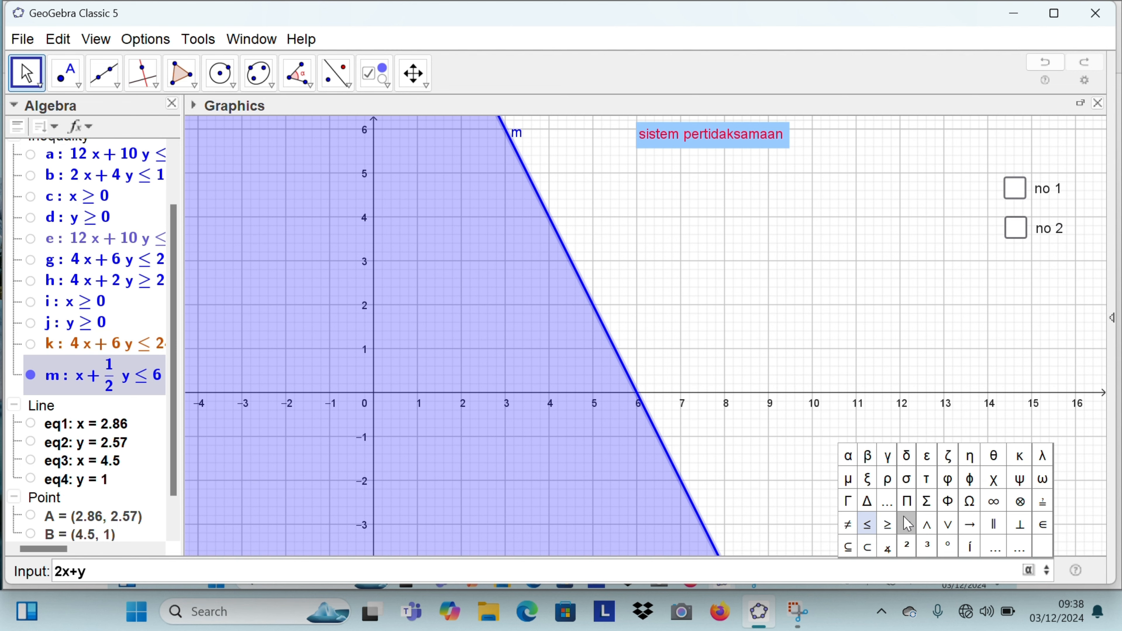
click(888, 524)
text(10)
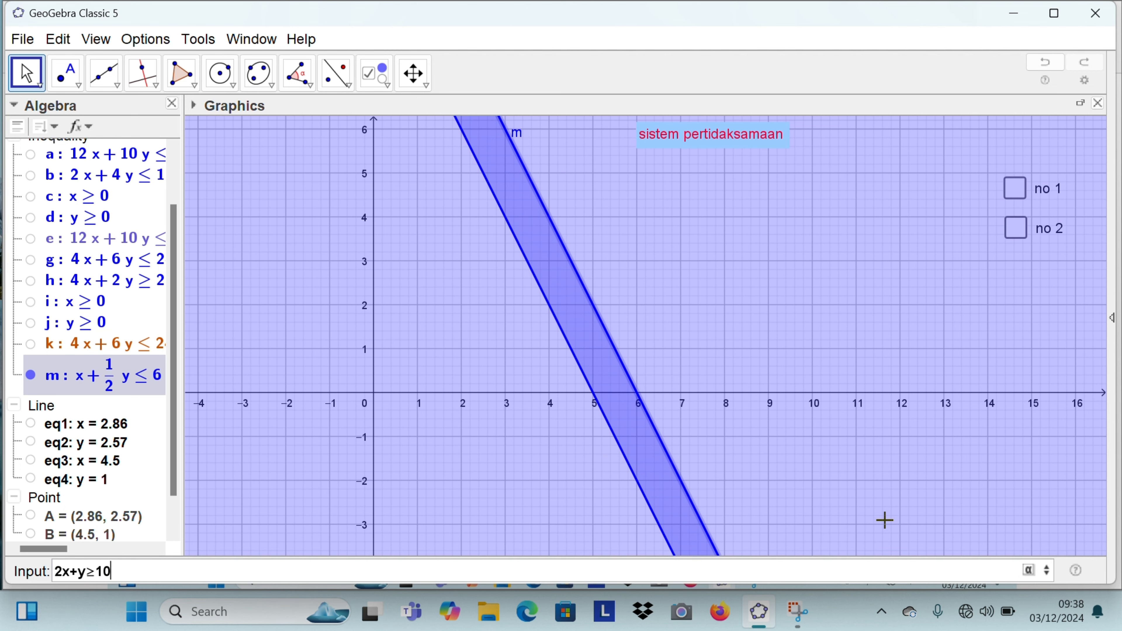
key(Return)
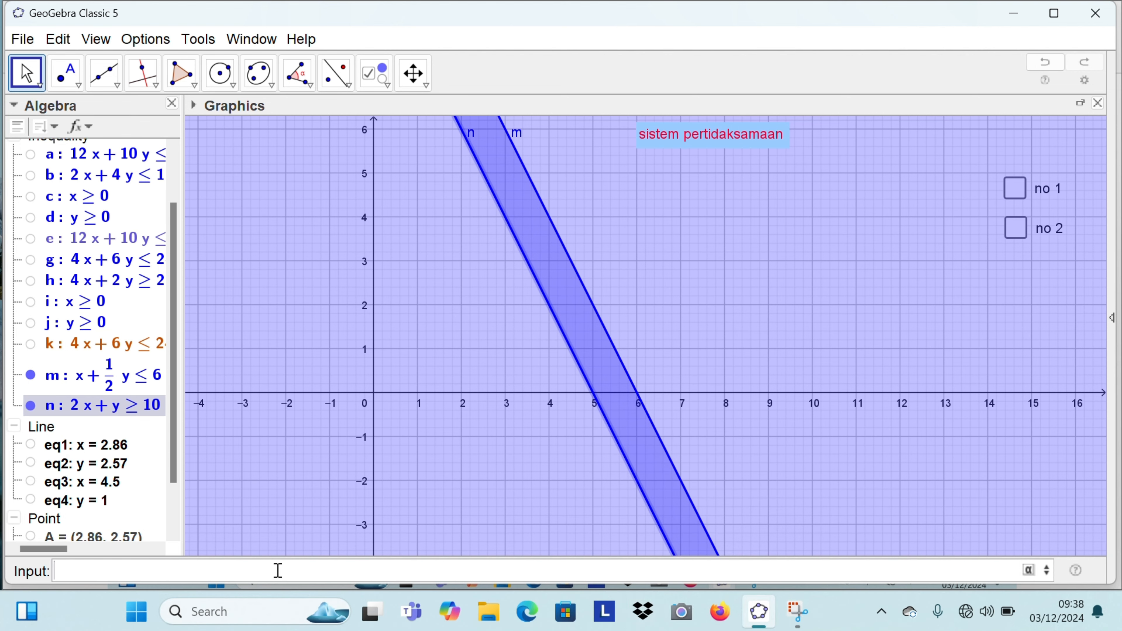
Step: Add the non-negativity constraint x≥0 to the third system
text(x)
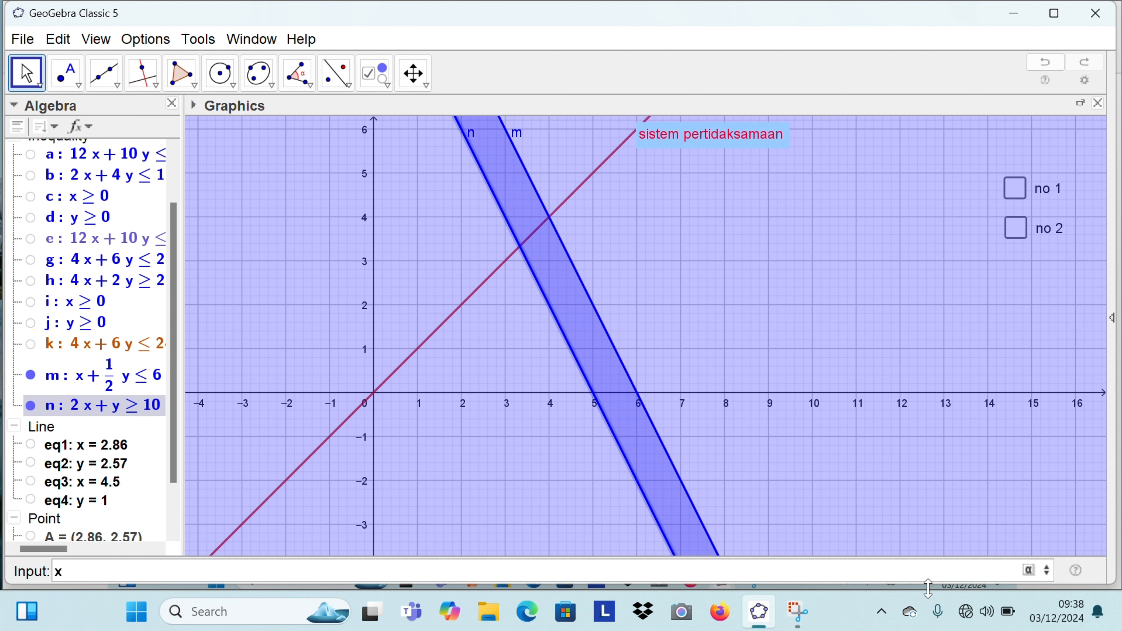
click(1029, 570)
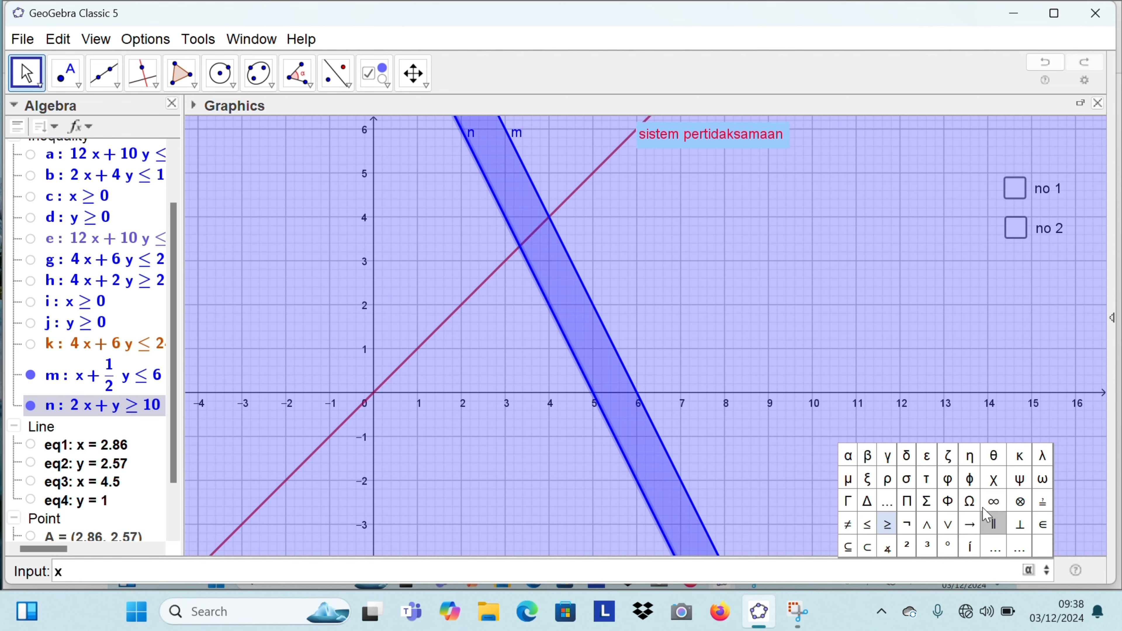
click(886, 524)
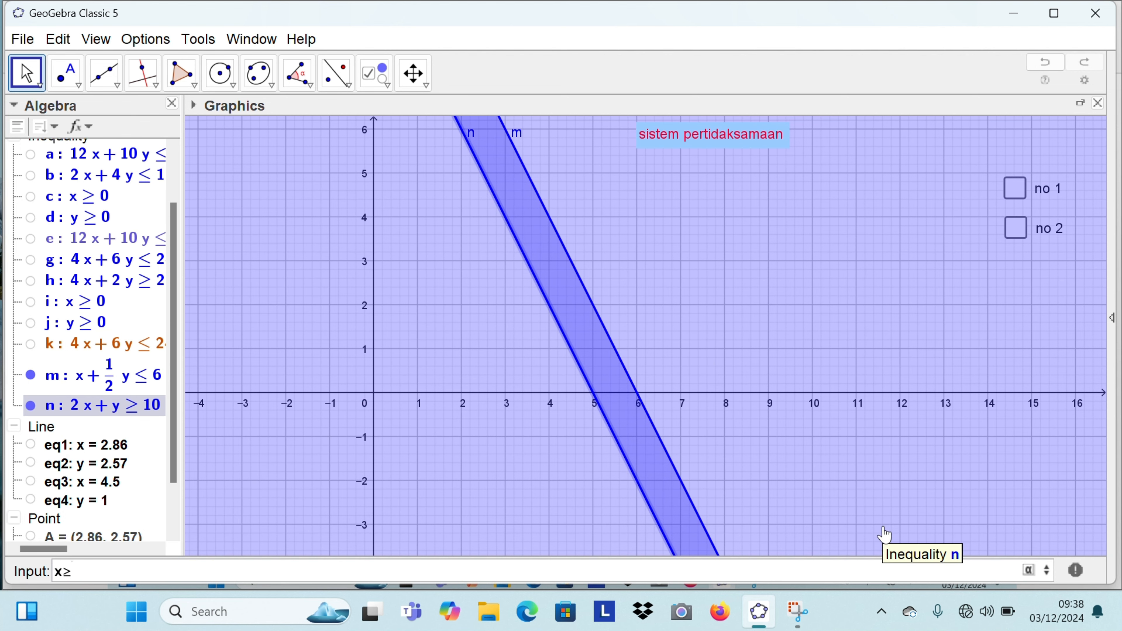
text(0)
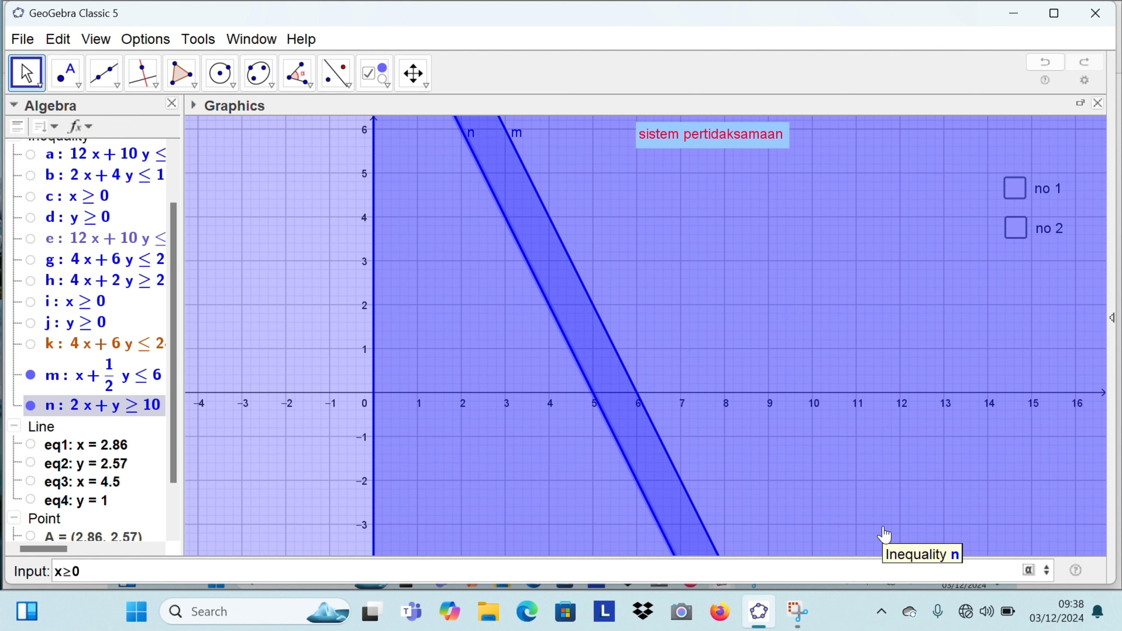
key(Return)
Step: Add the non-negativity constraint y≥0 to the third system
text(y)
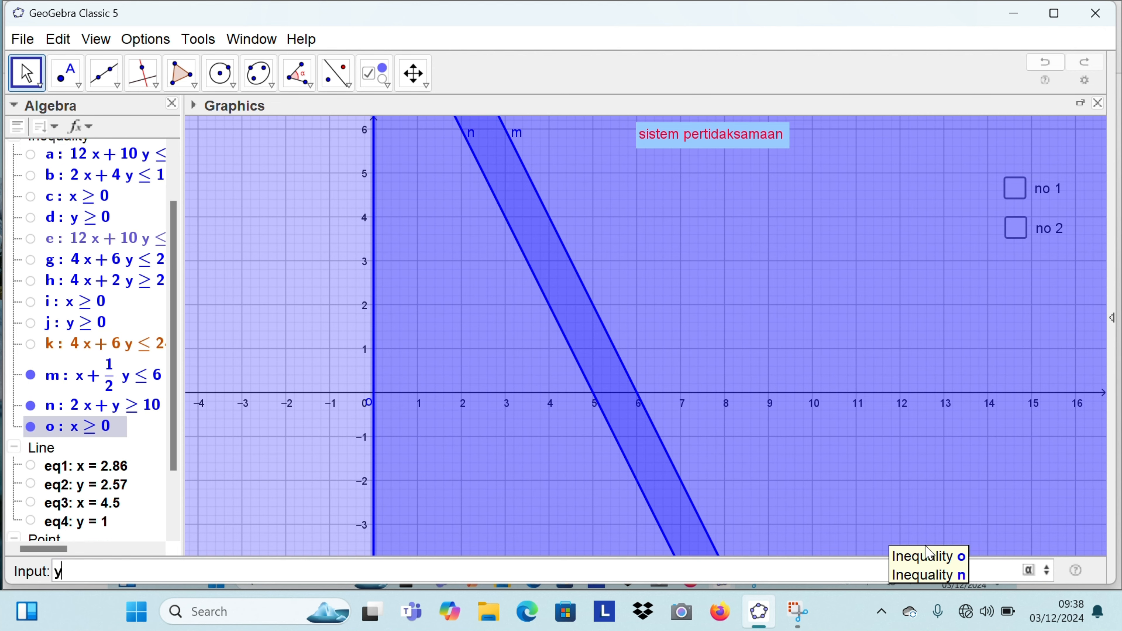
click(1029, 571)
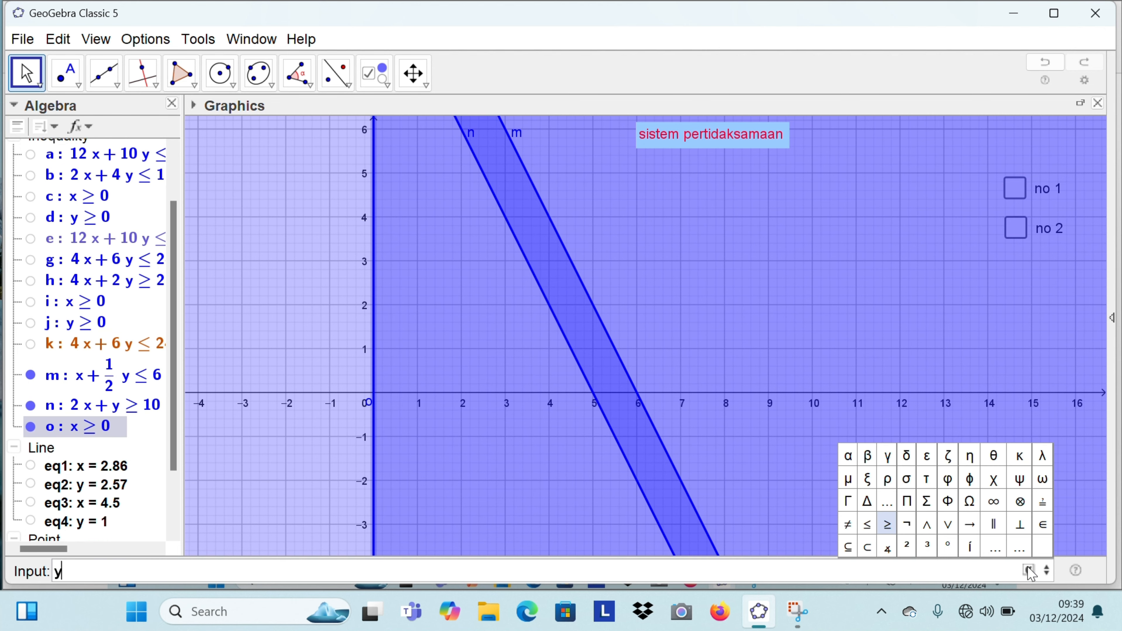
click(887, 525)
text(0)
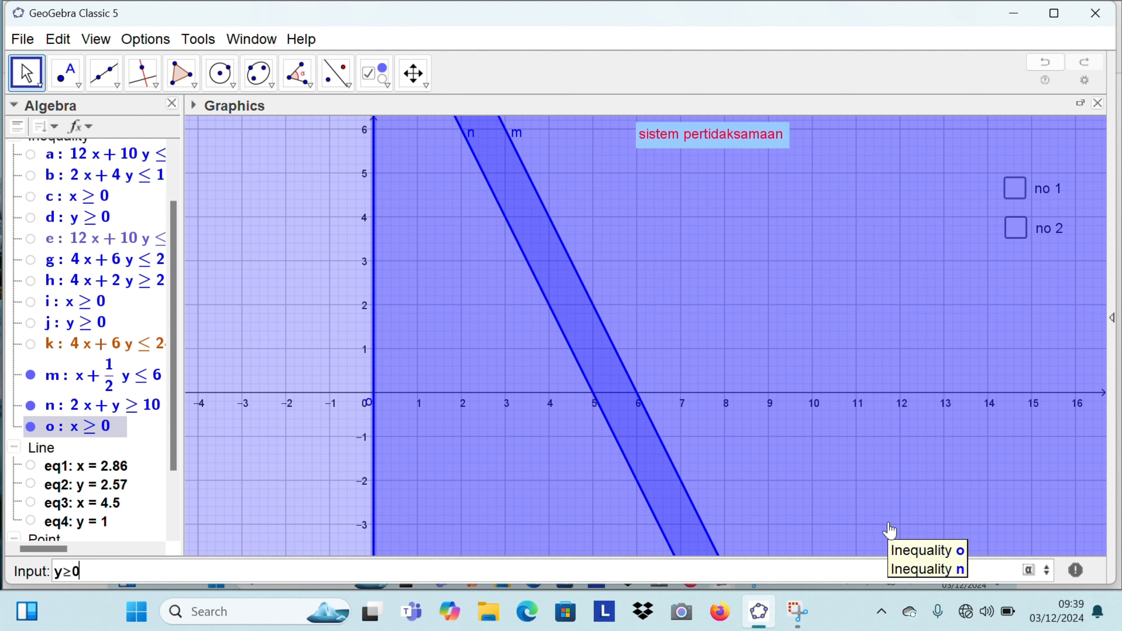
key(Return)
key(Return)
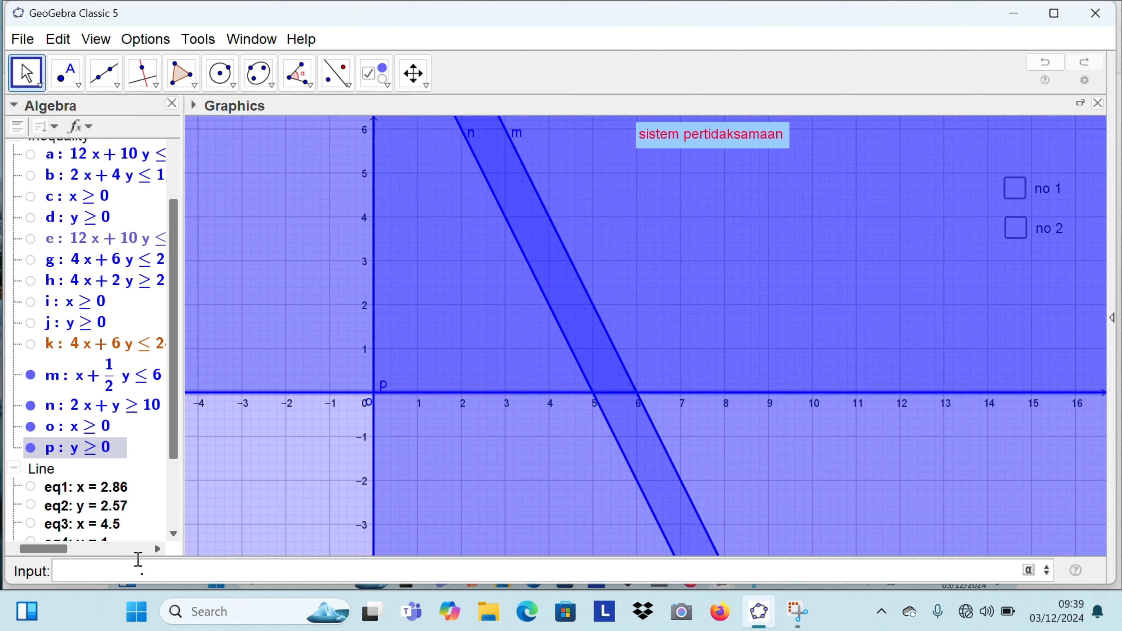
Step: Enter the equation -(x/2)+3=-2x+10 to create the vertical line for the boundary intersection's x-value
click(122, 572)
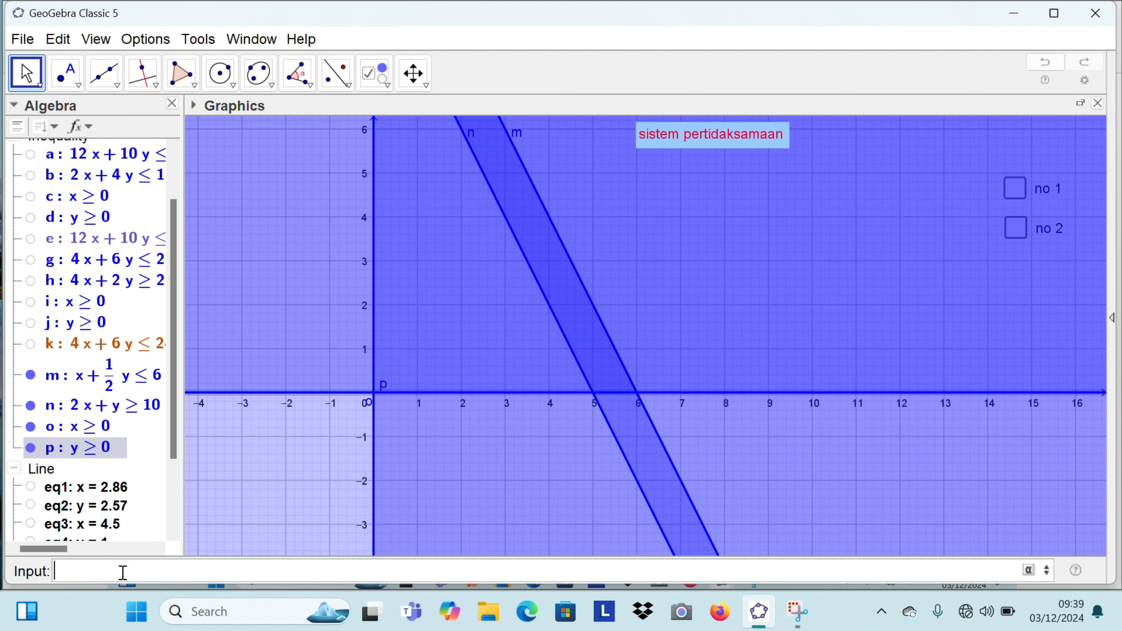
text(_)
key(BackSpace)
text(-)
text(()
text(x)
text(?)
text(2)
key(BackSpace)
key(BackSpace)
text(/)
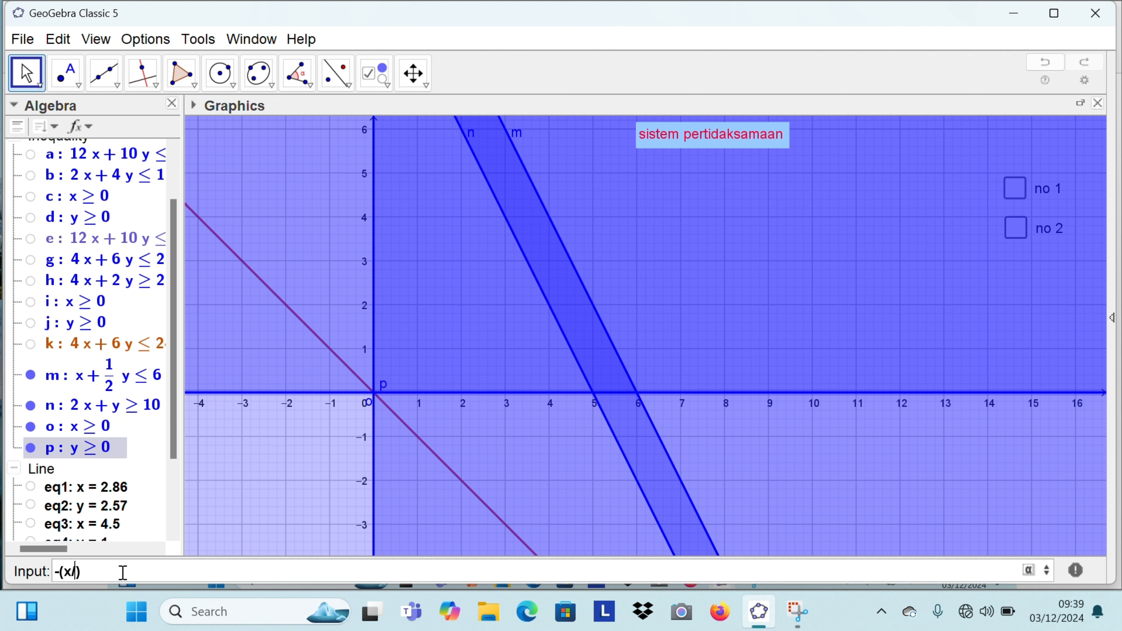
text(2)
key(Right)
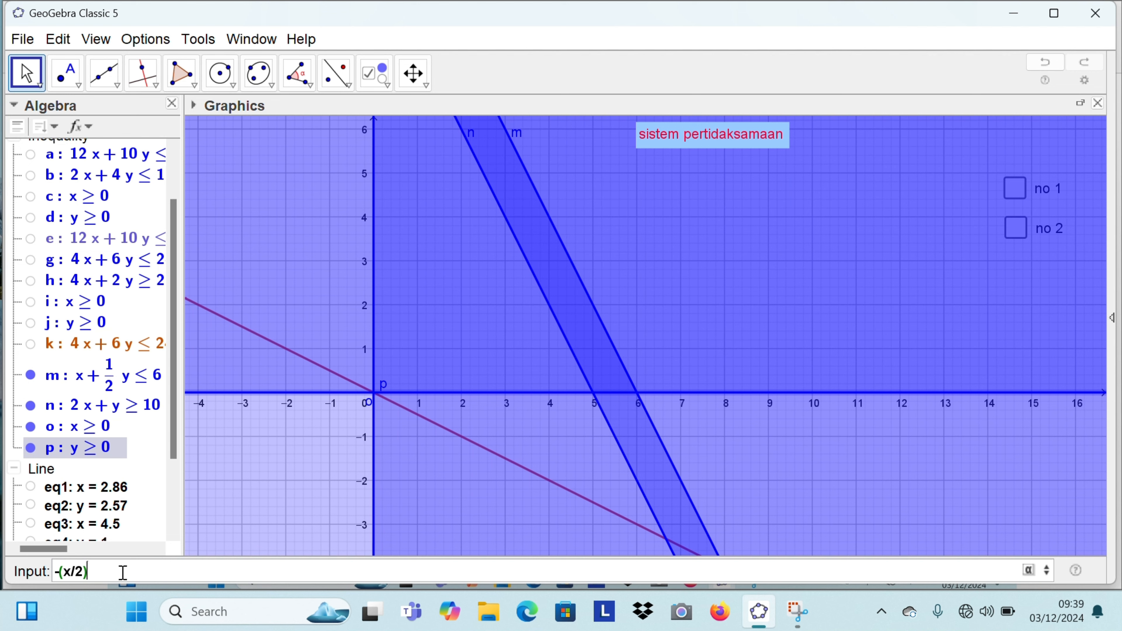
text(+3)
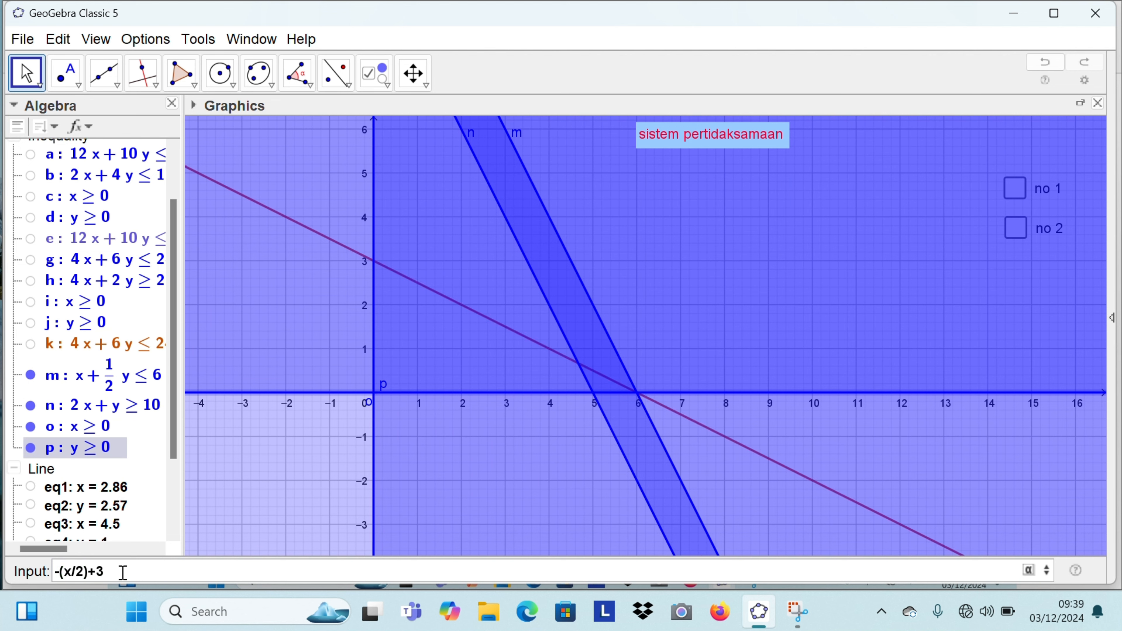
text(=-2x)
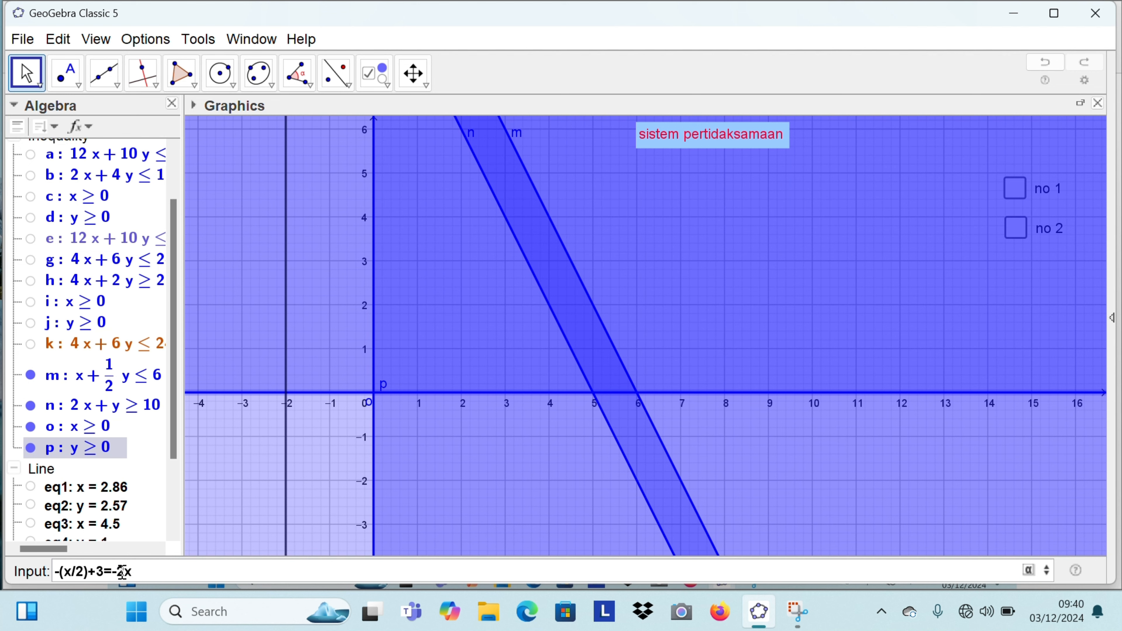
text(+10)
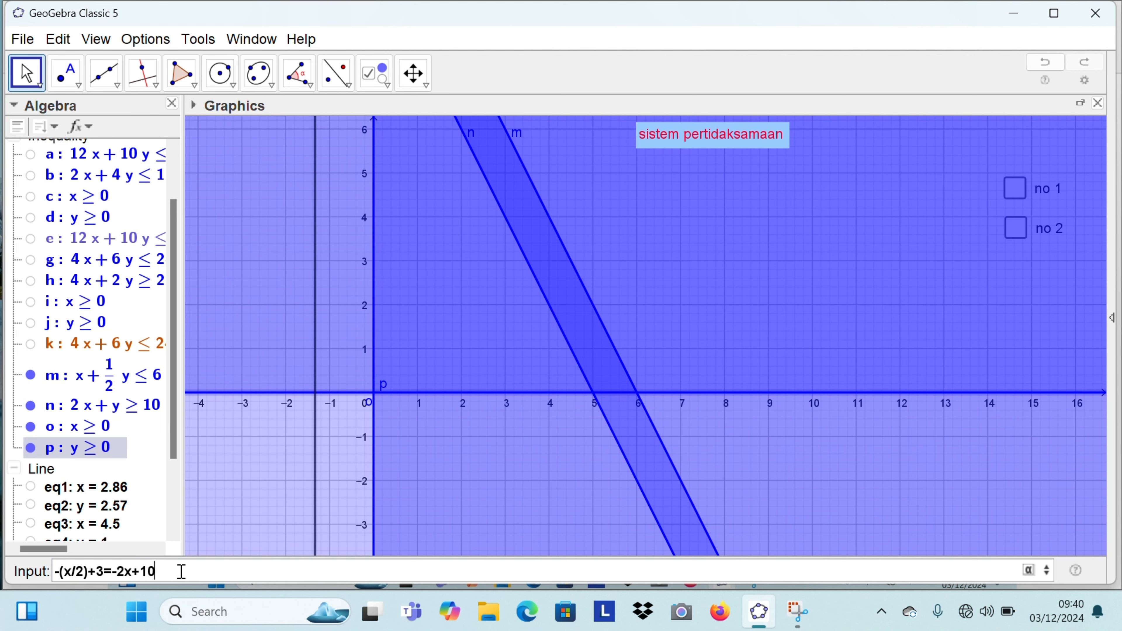
key(Return)
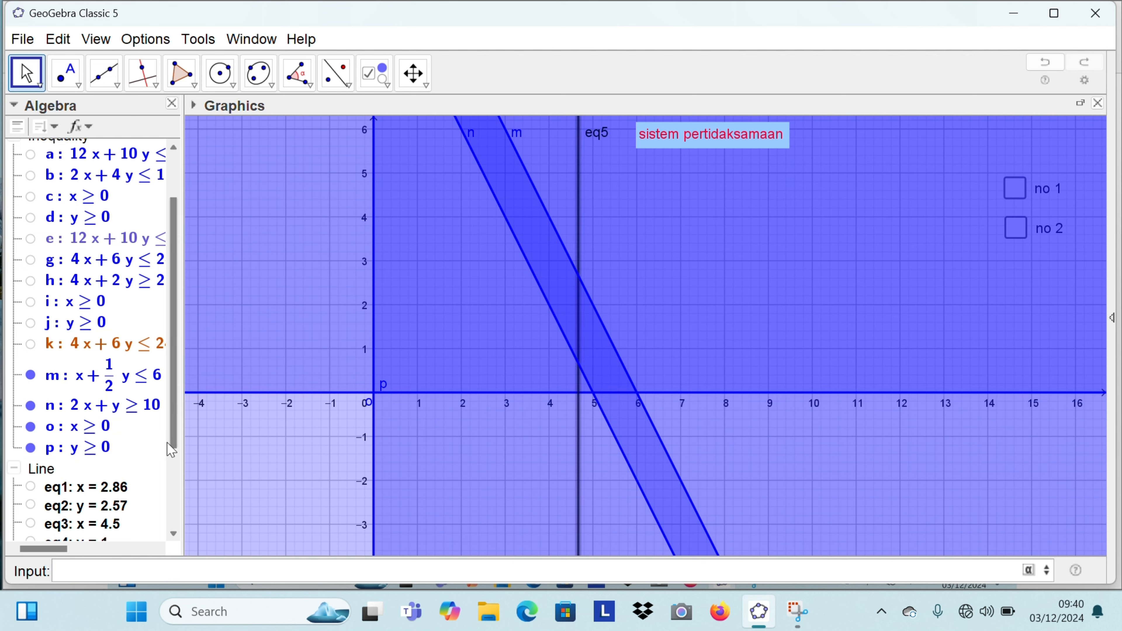
Step: Substitute the x-value of line eq5 by entering 2(4.67)+y=10 to create the horizontal line for the intersection's y-value
drag(178, 443, 163, 523)
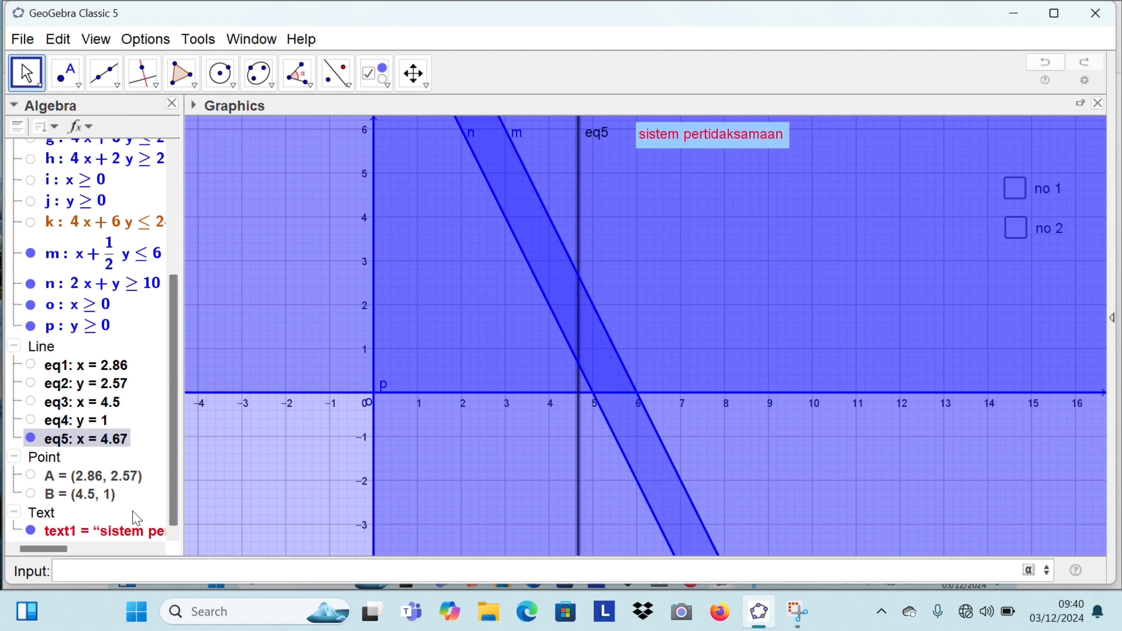
text(2)
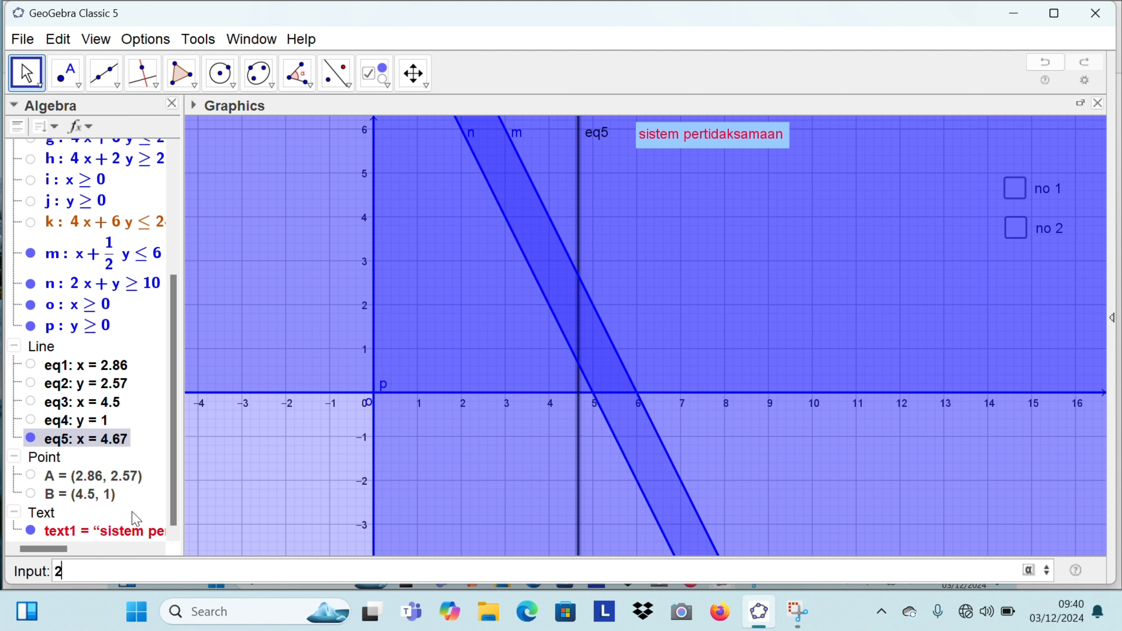
text(()
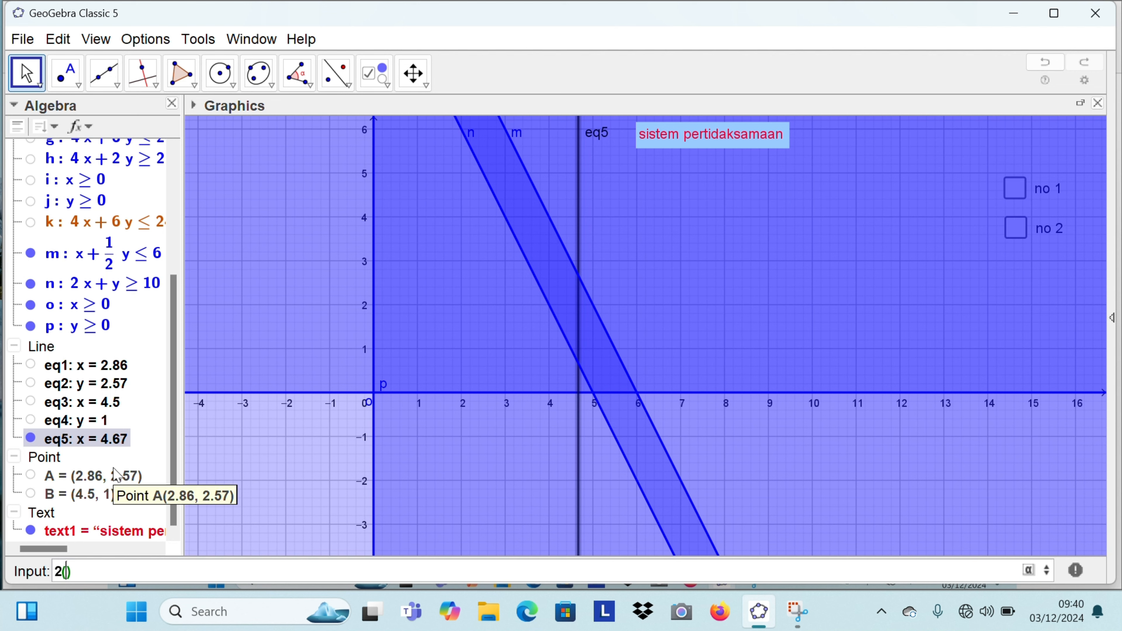
text(4.67)
key(Right)
text(+y)
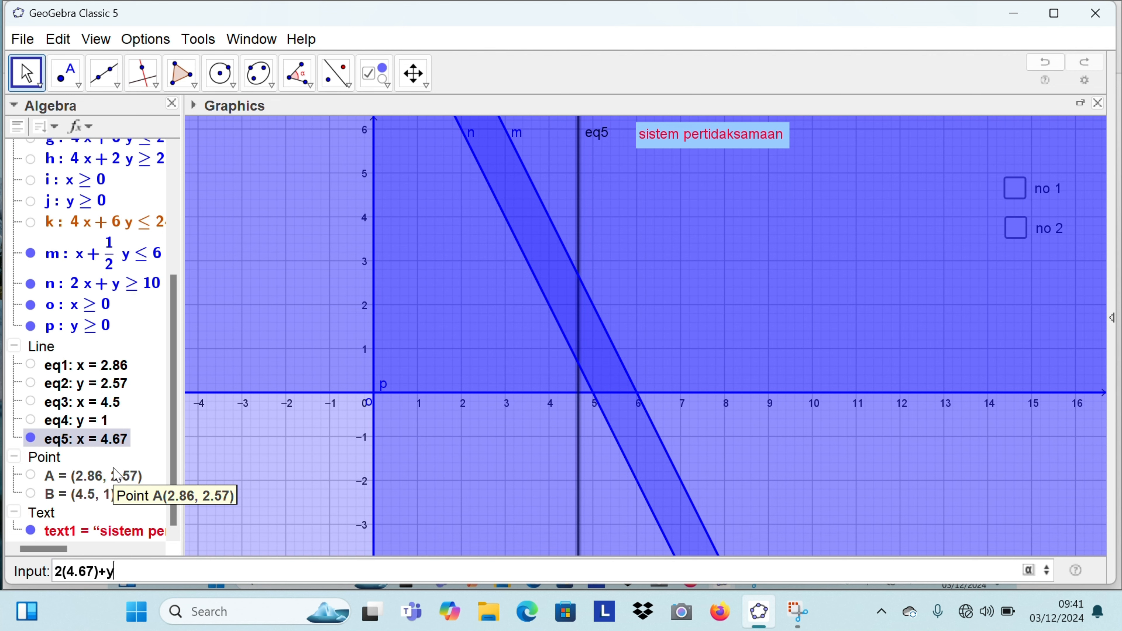
text(=10)
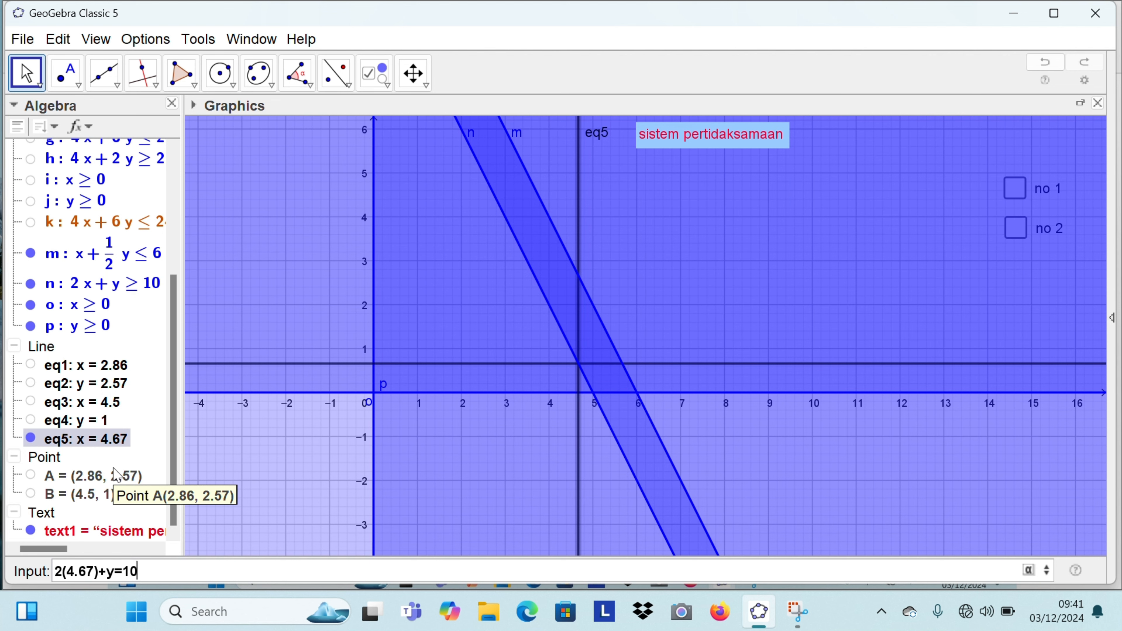
key(Return)
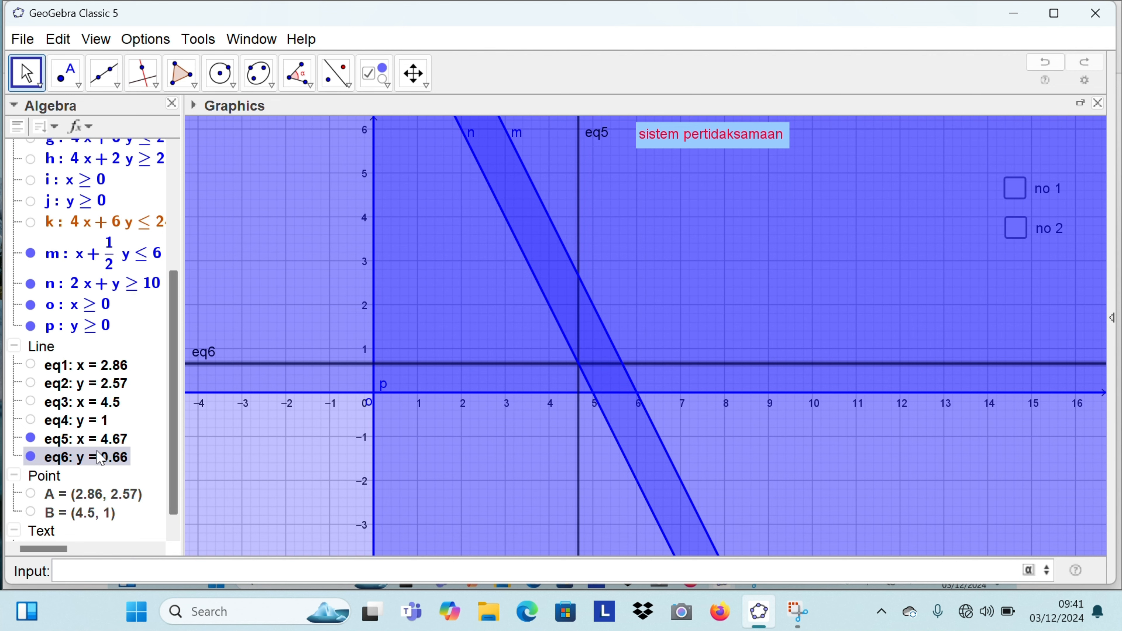
Step: Create the intersection point of lines eq5 and eq6 with the Intersect command
text(inter)
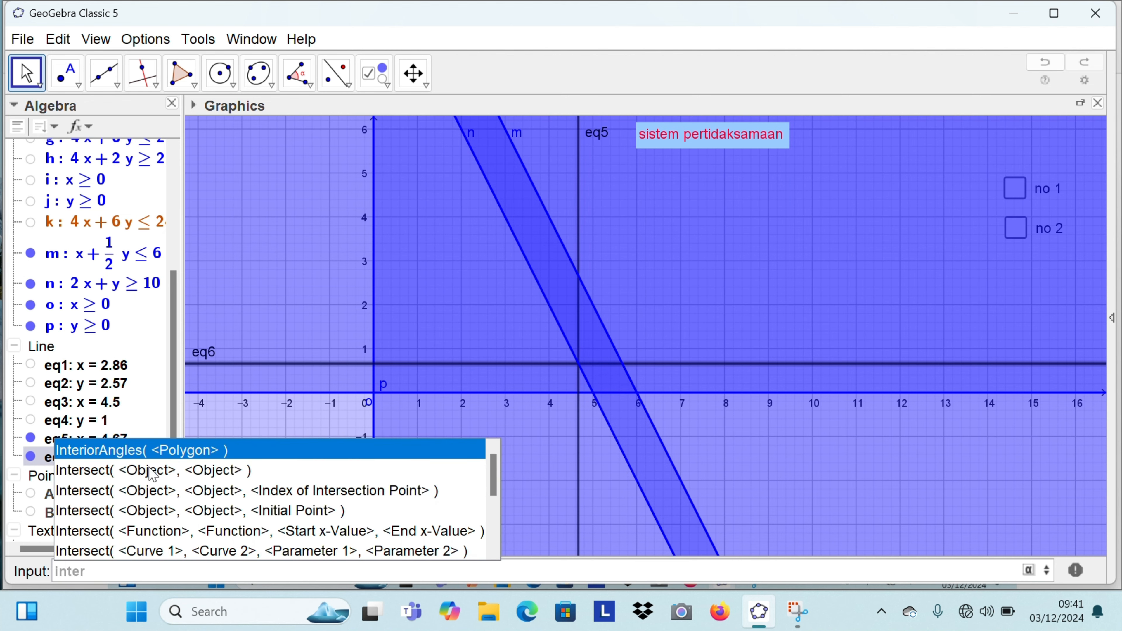
click(148, 470)
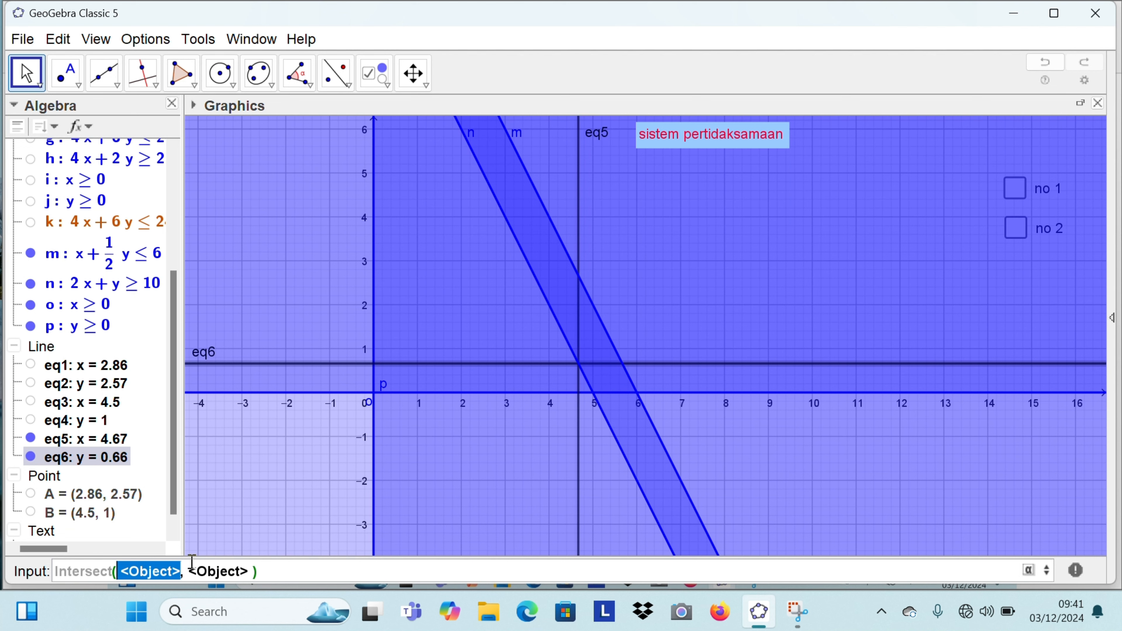
text(eq)
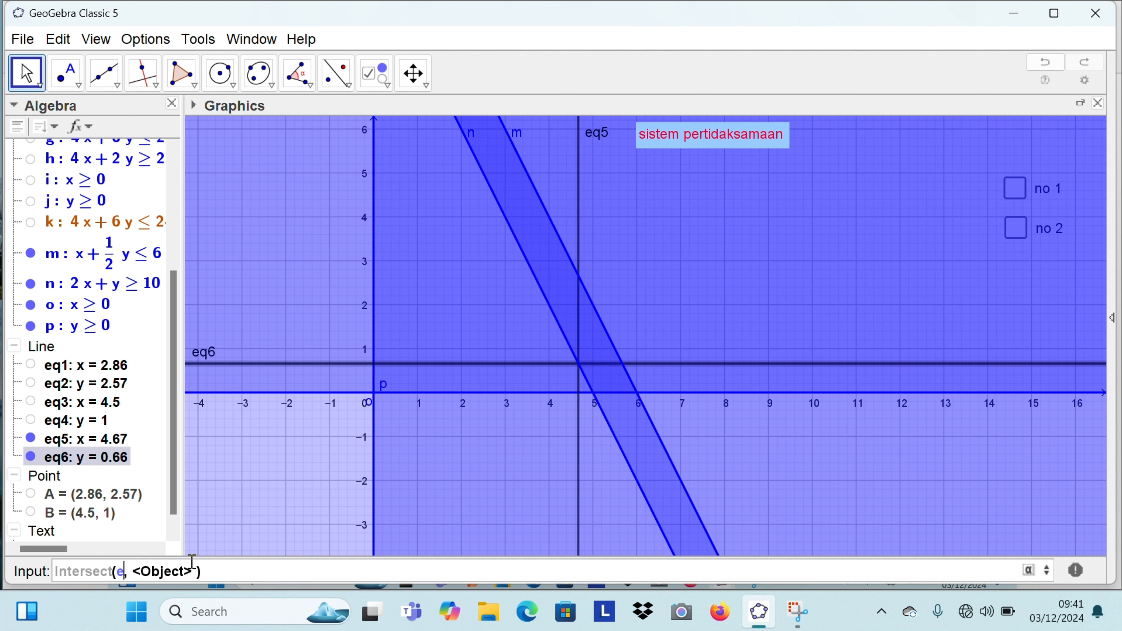
text(5)
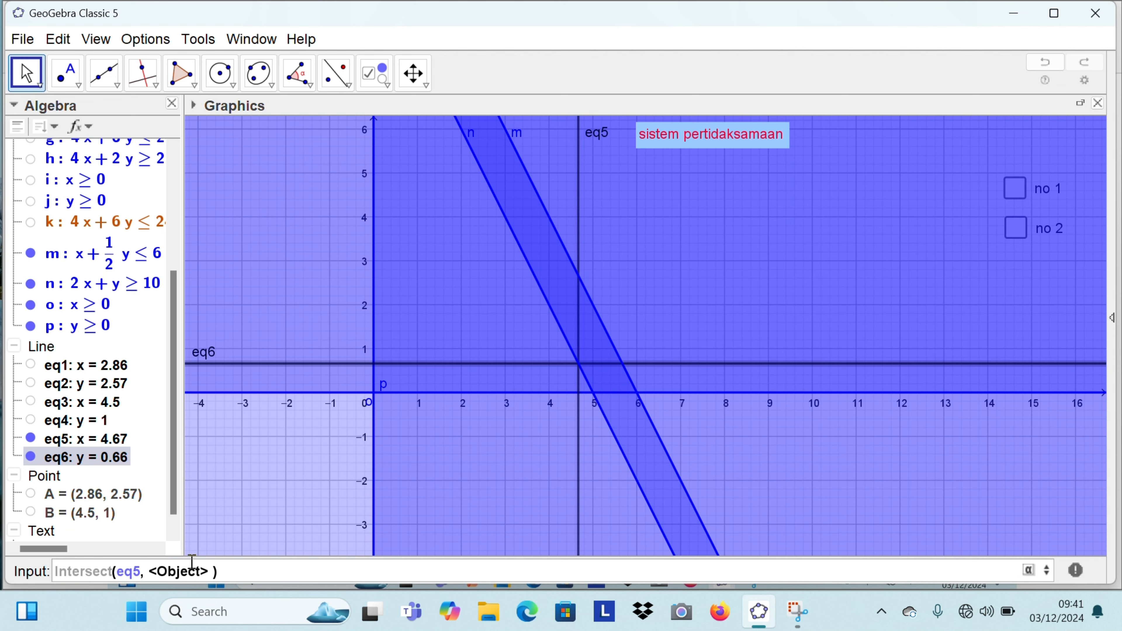
key(Tab)
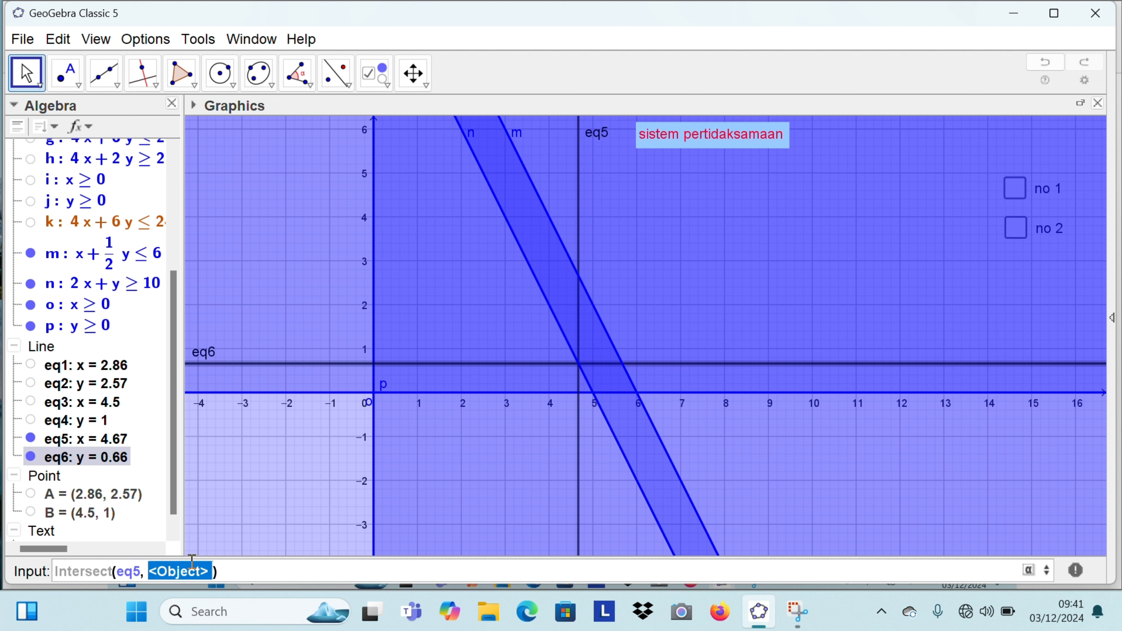
text(eq6)
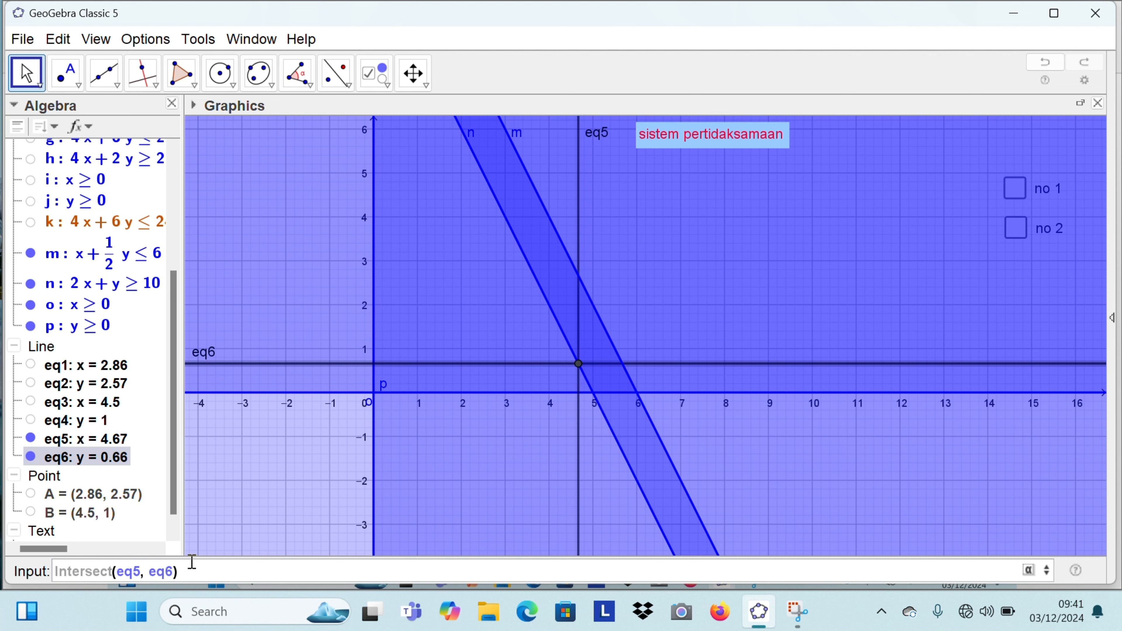
key(Return)
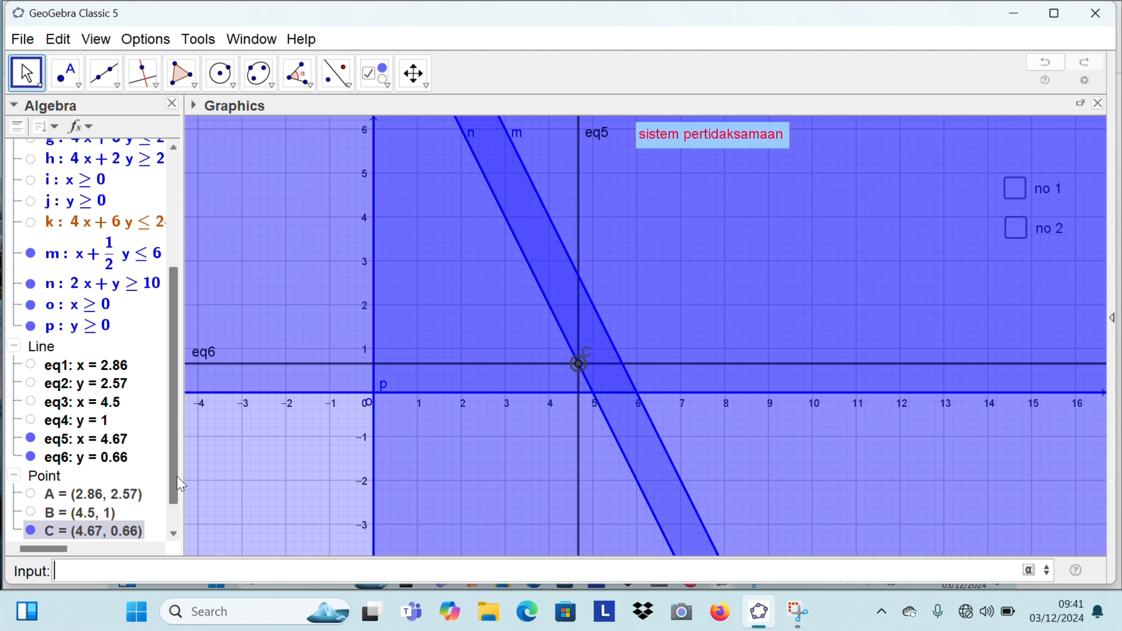
Step: Create the third system's solution region by entering m(x,y)∧n(x,y)∧o(x)∧p(y)
drag(178, 476, 178, 480)
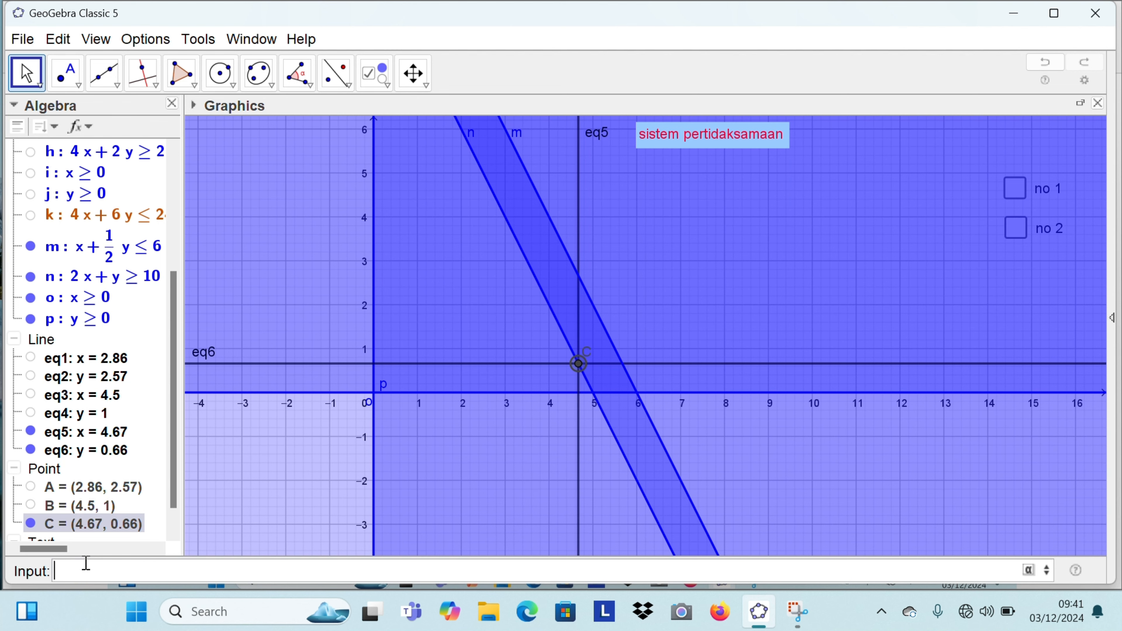
text(m)
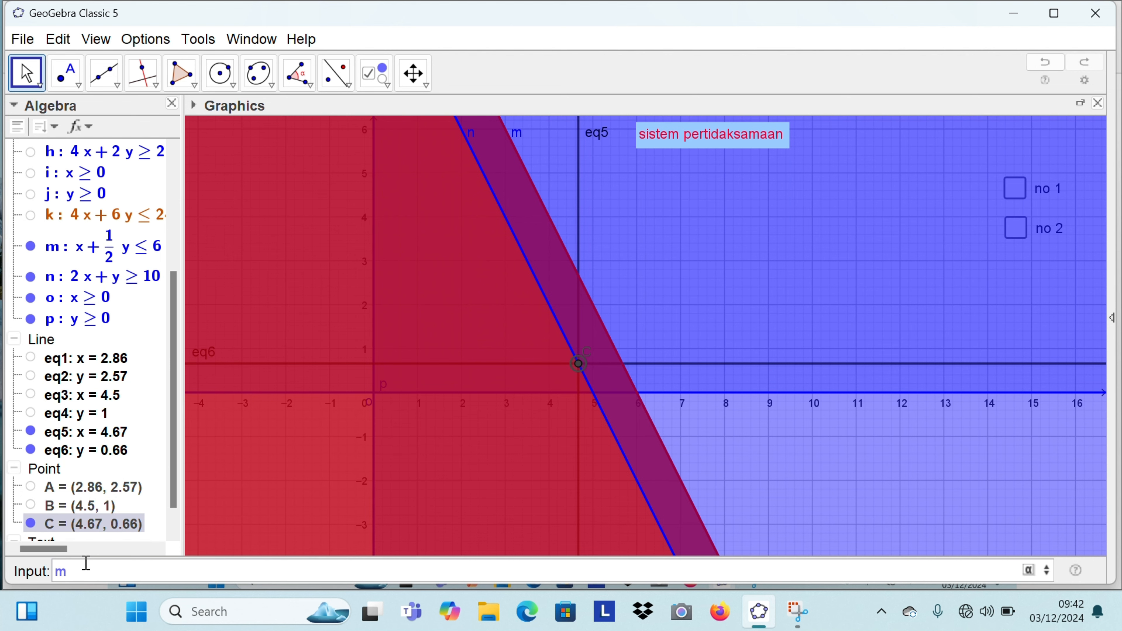
text(())
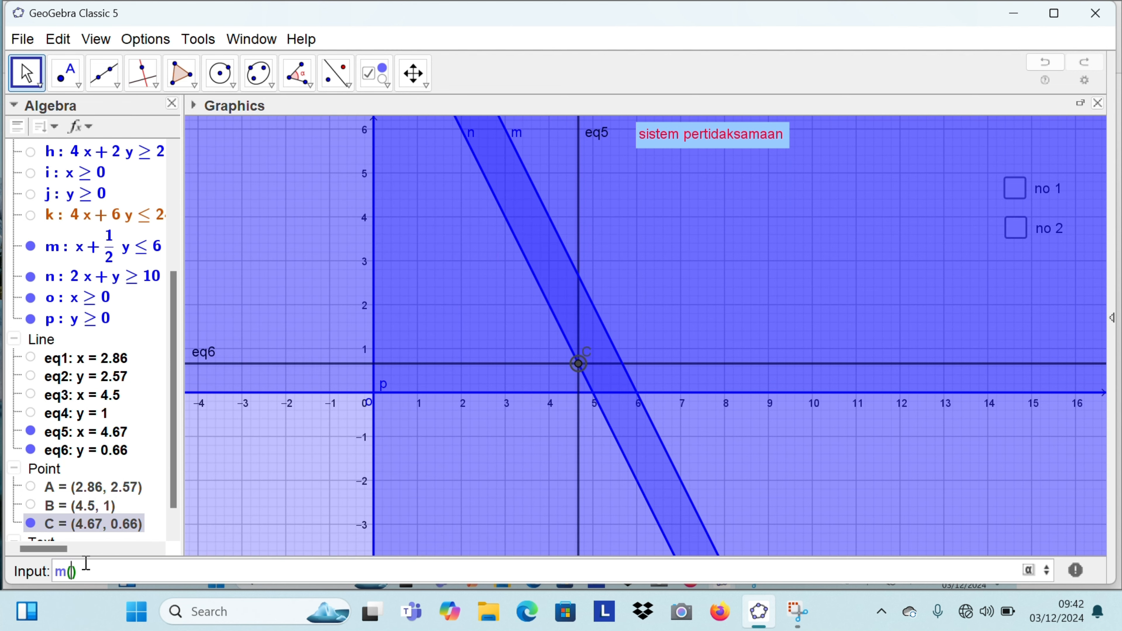
text(x,y)
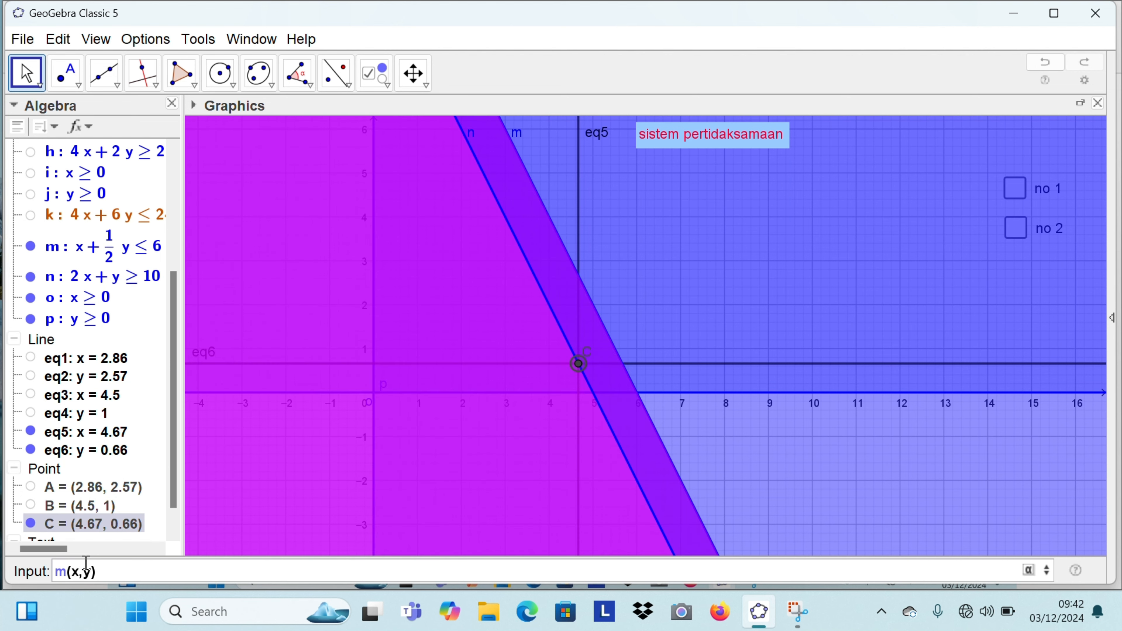
key(Right)
click(1028, 569)
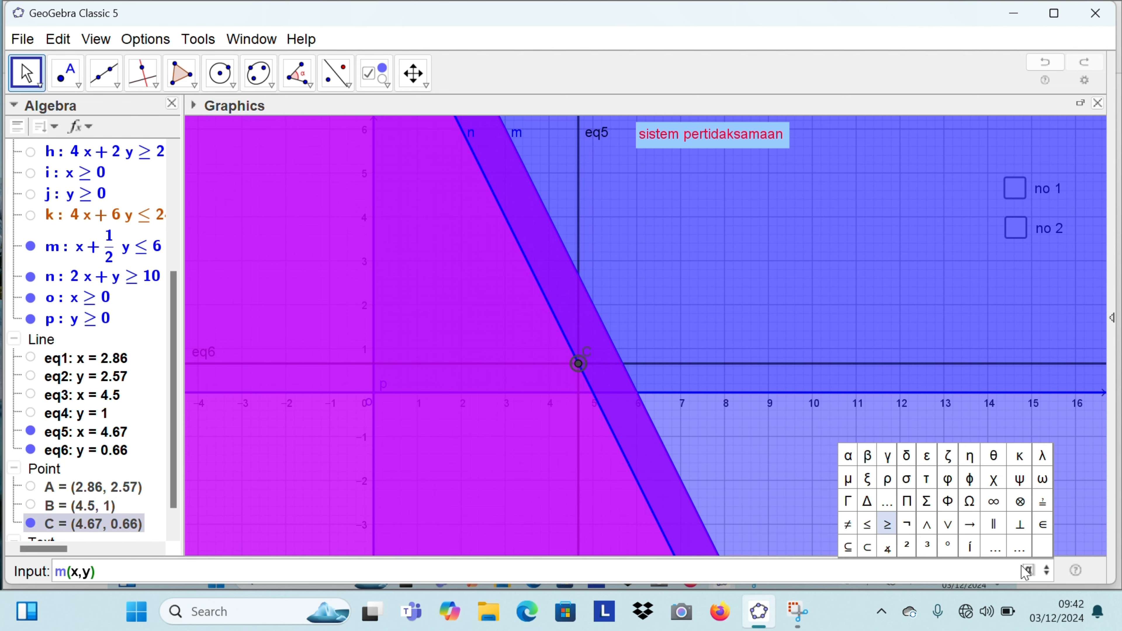
click(928, 525)
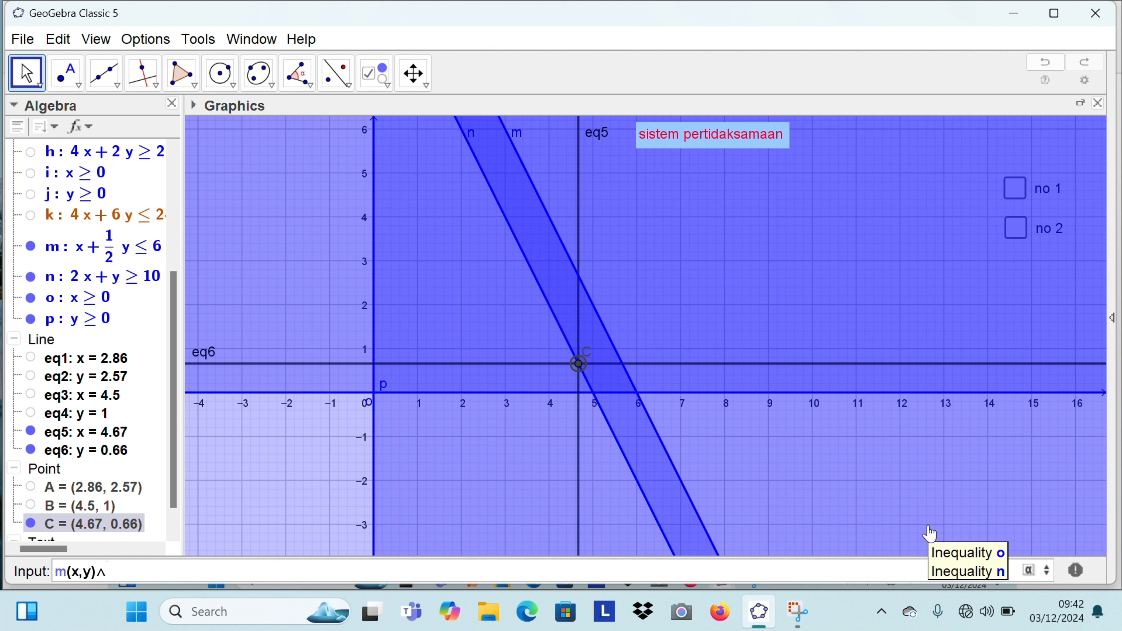
text(n)
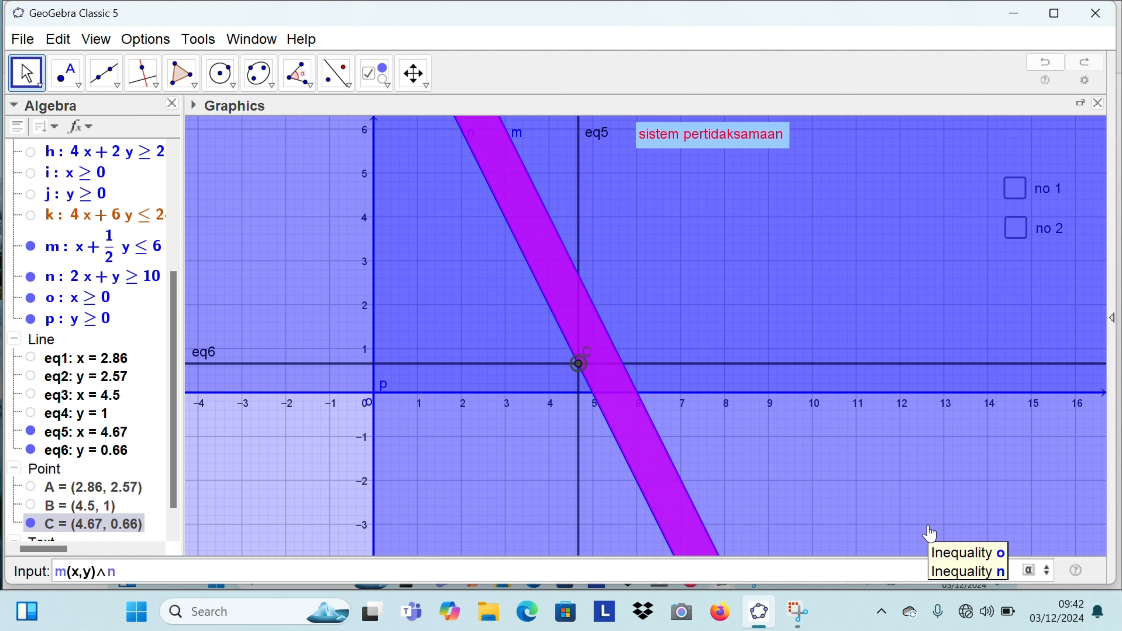
text((x)
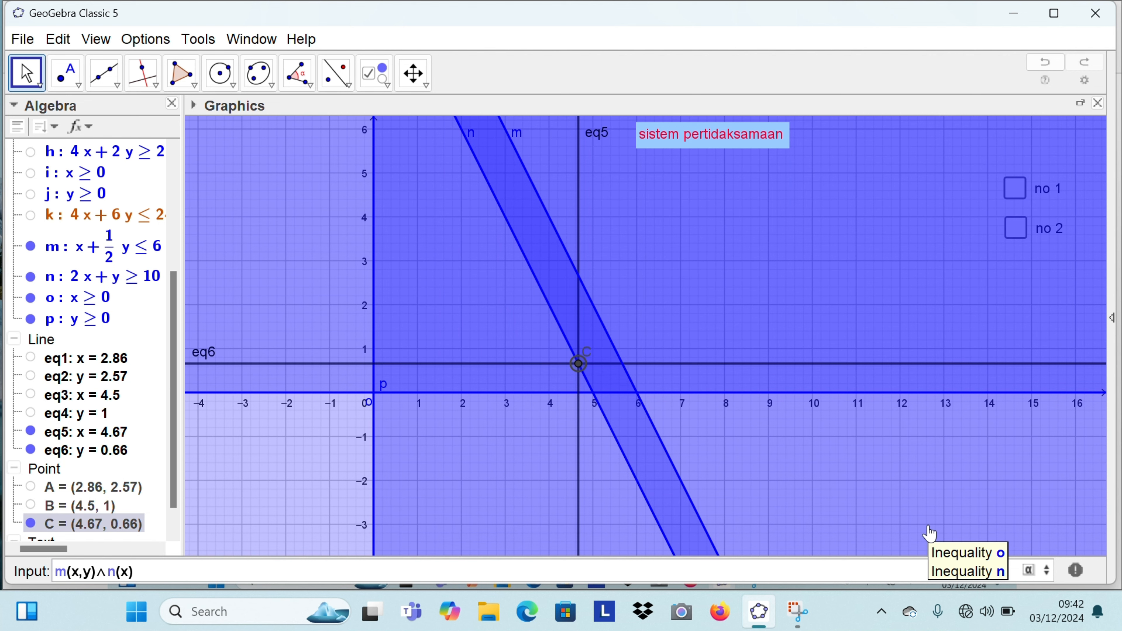
text(,y)
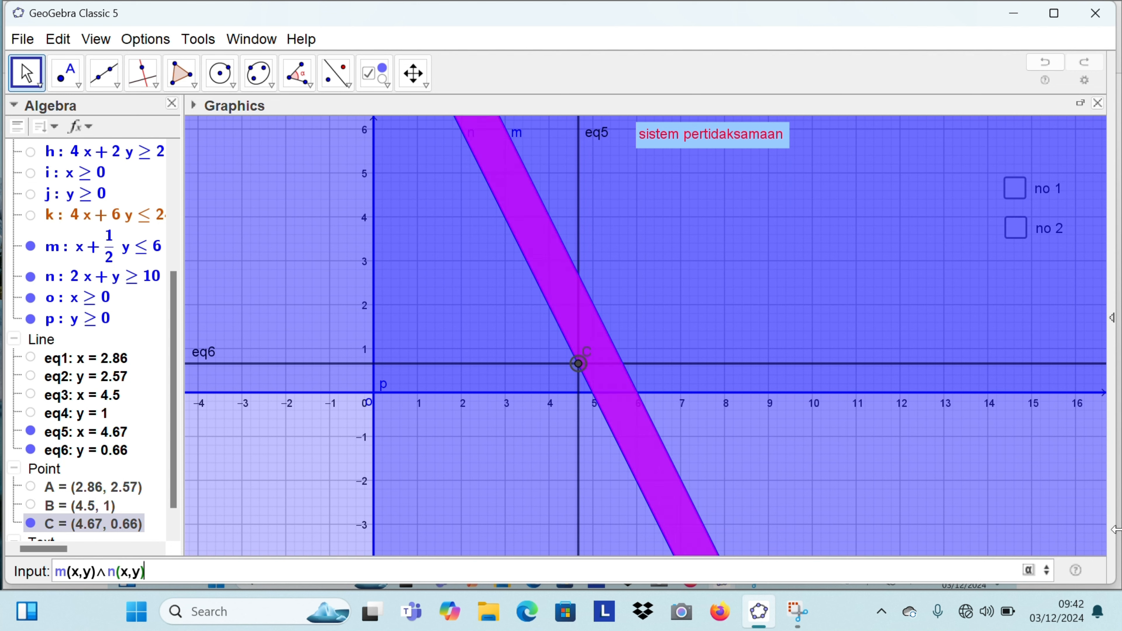
click(1030, 569)
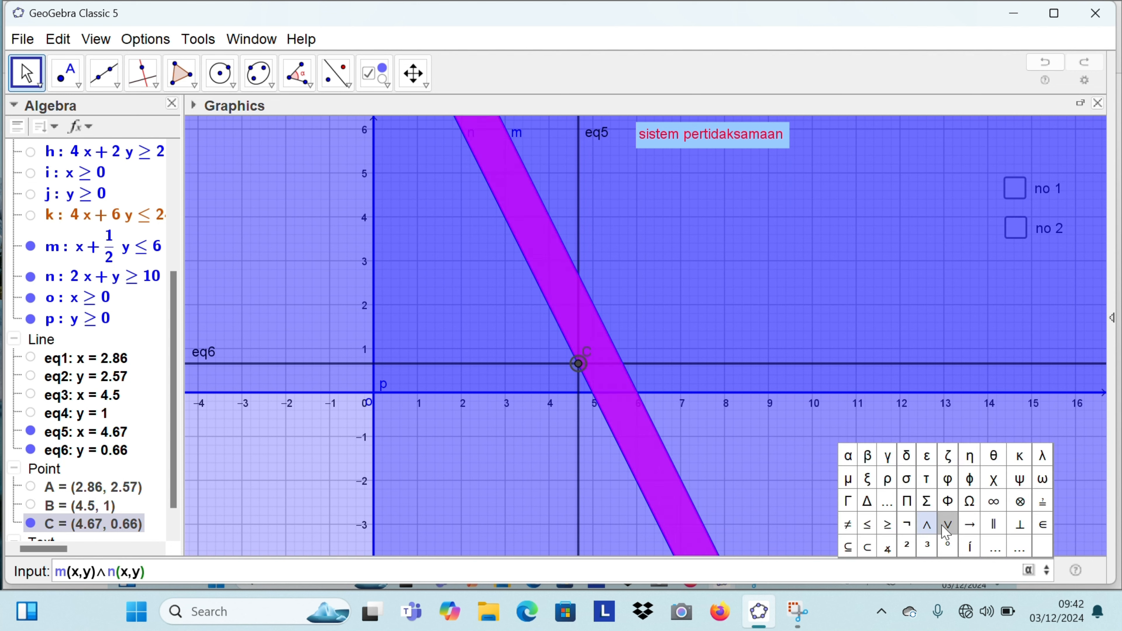
click(925, 525)
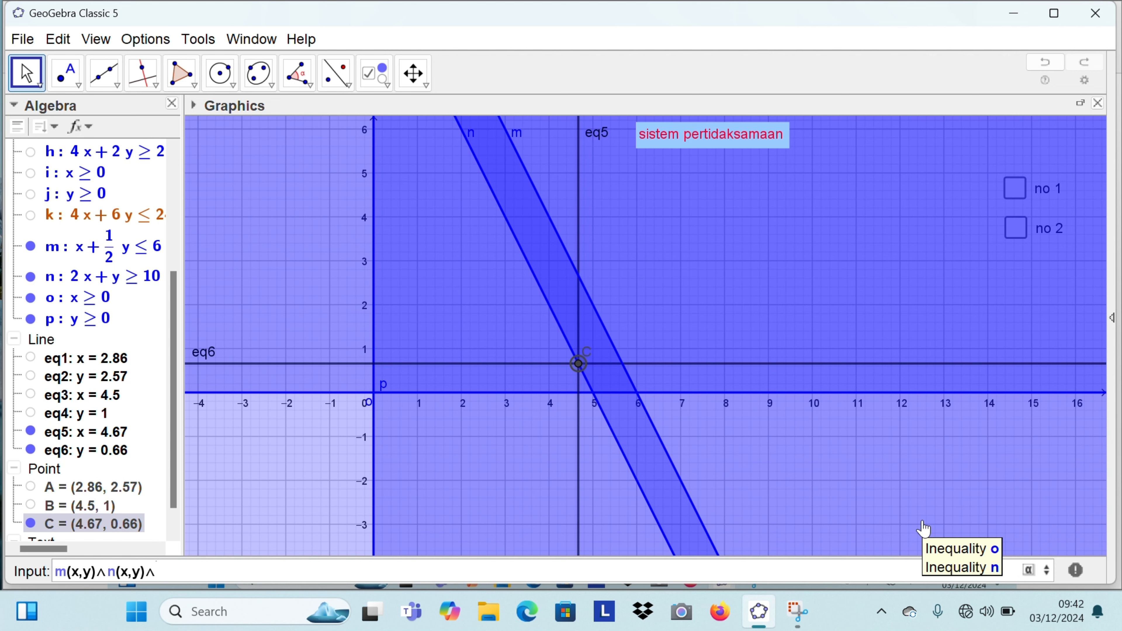
text(o(x)
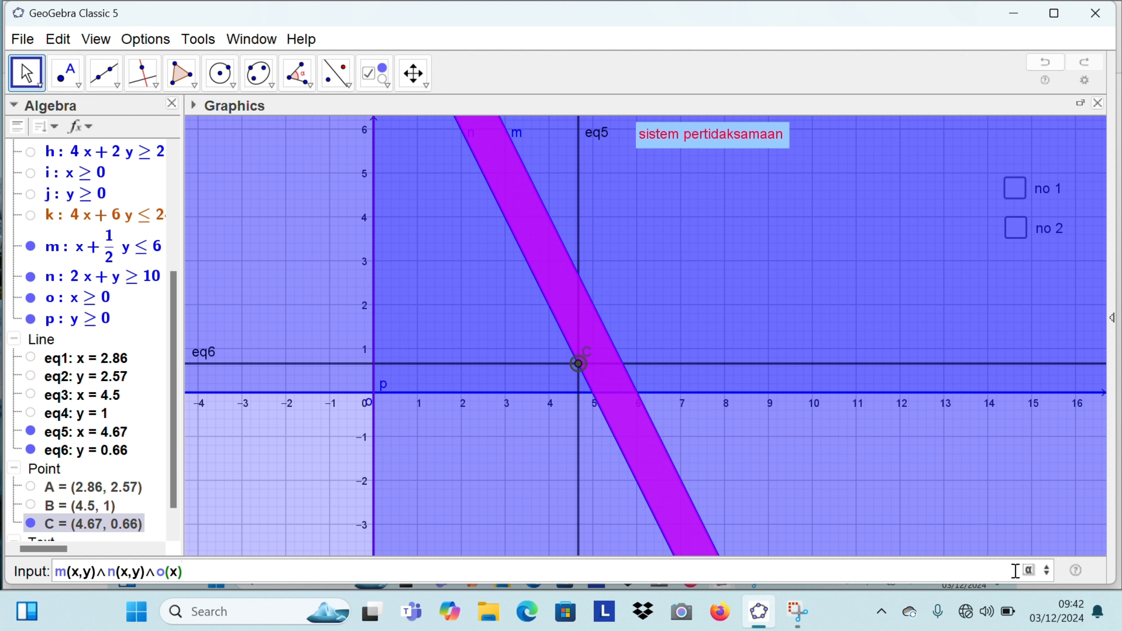
click(1029, 571)
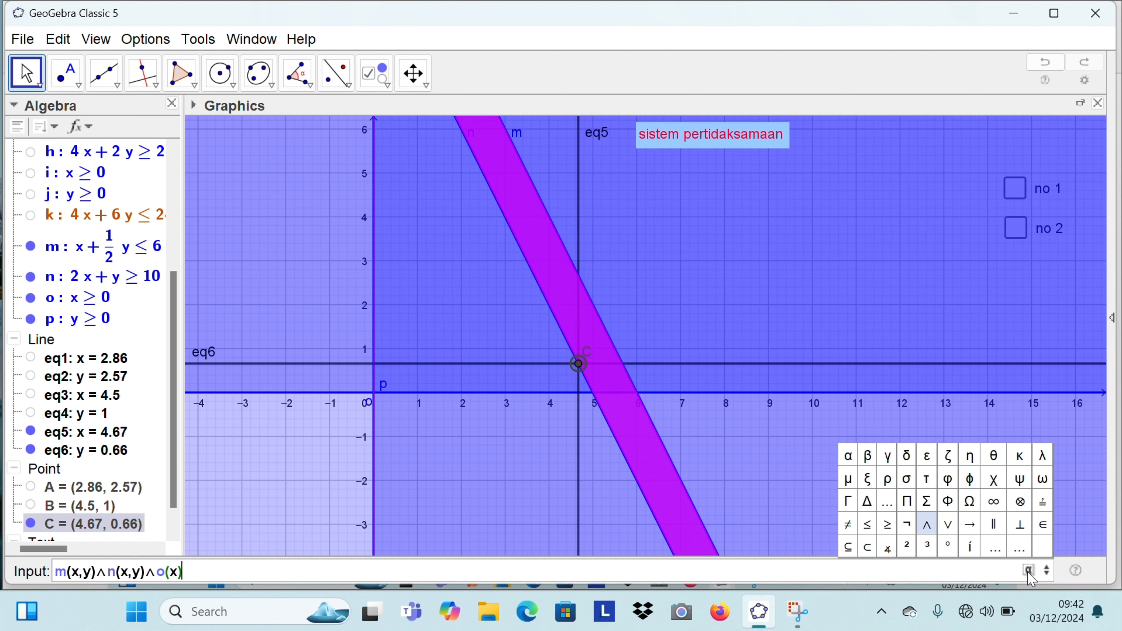
click(927, 524)
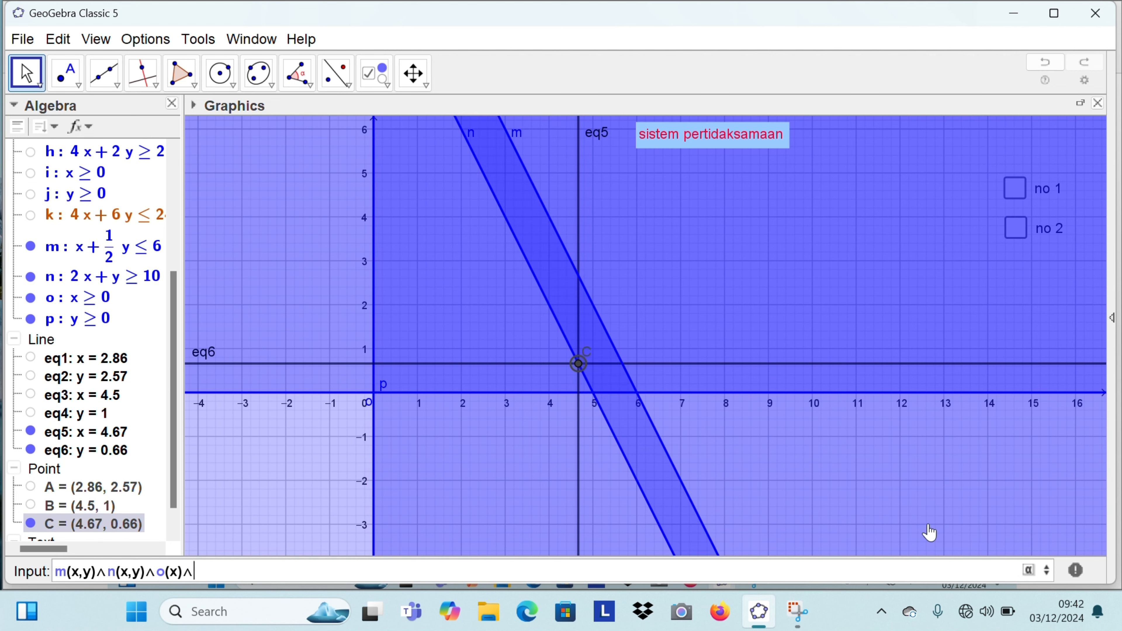
text(p)
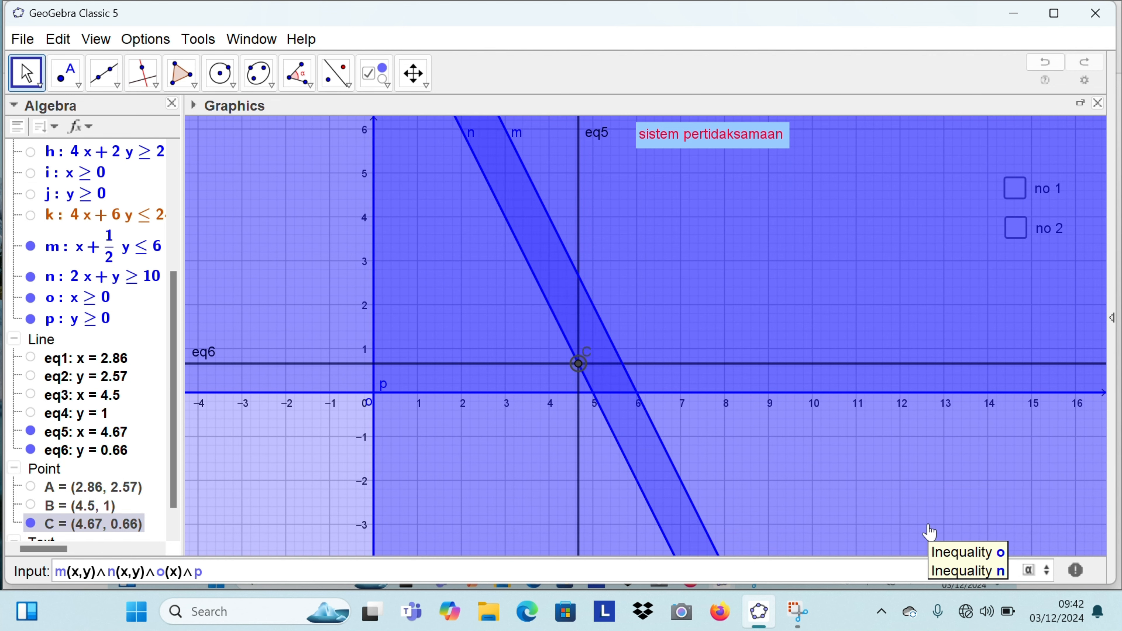
text((y)
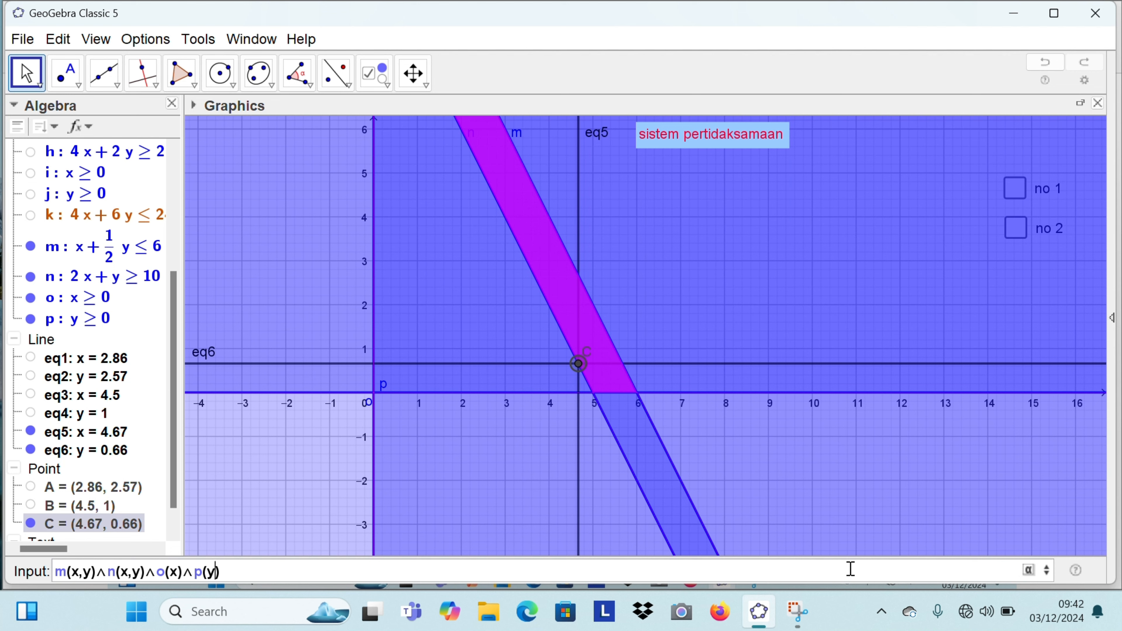
key(Return)
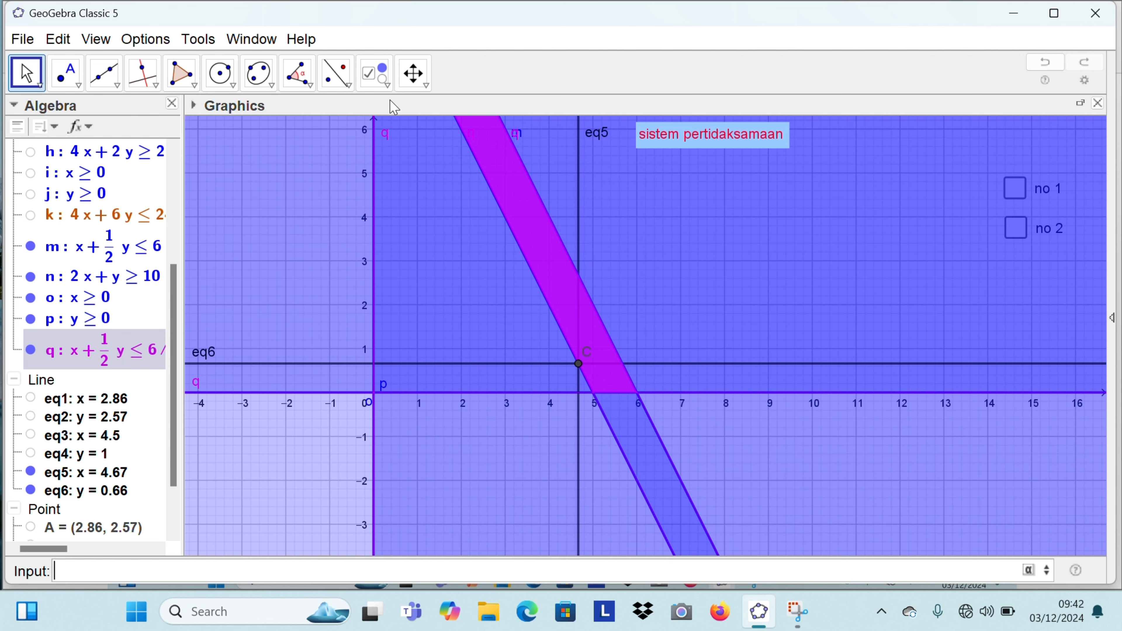
Step: Place a show/hide check box in the graphics area and caption it "no 3"
click(389, 81)
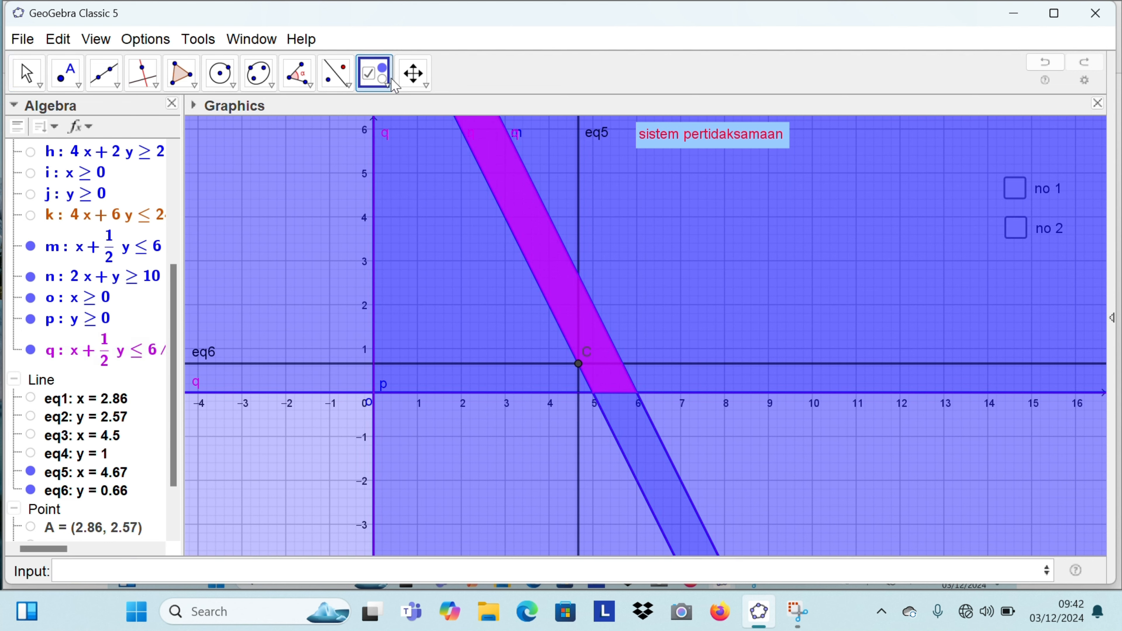
click(387, 84)
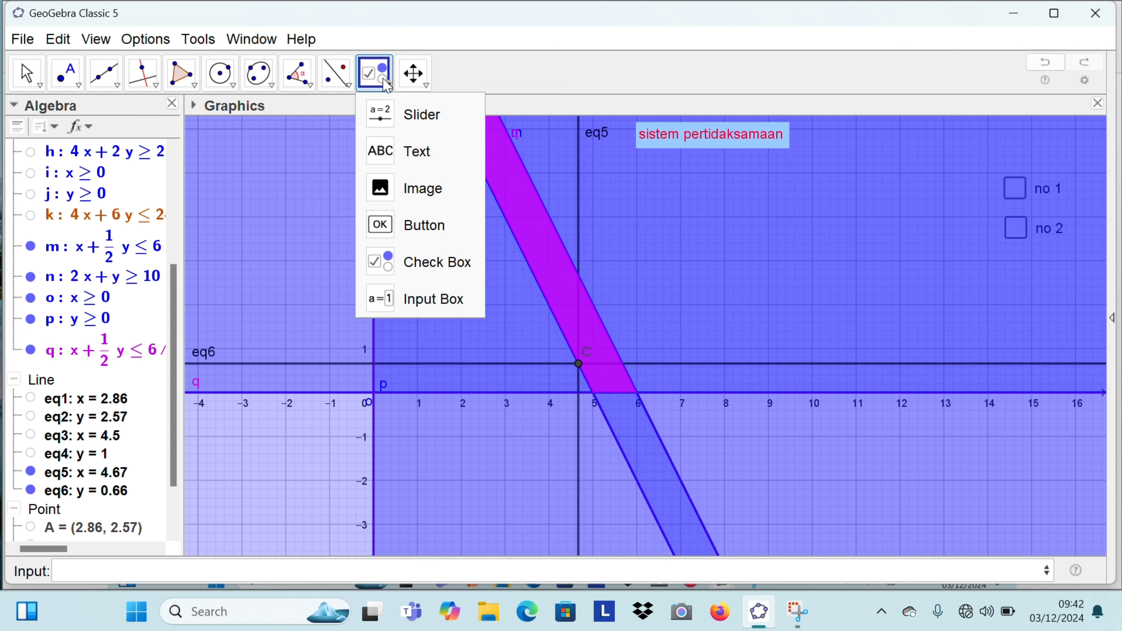
click(397, 277)
click(752, 279)
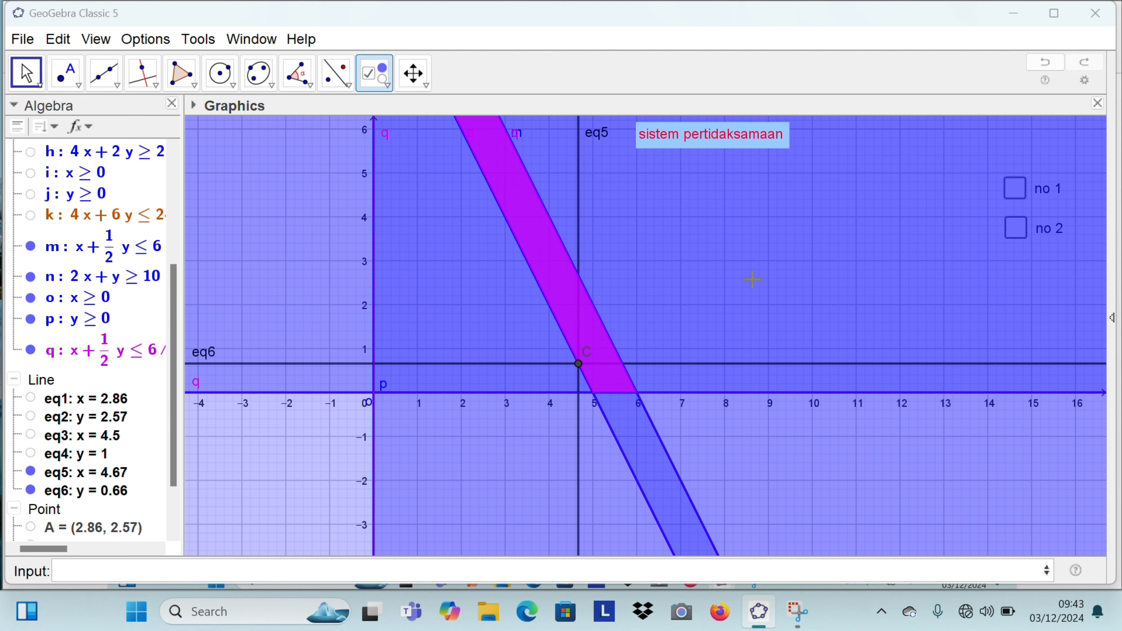
text(no )
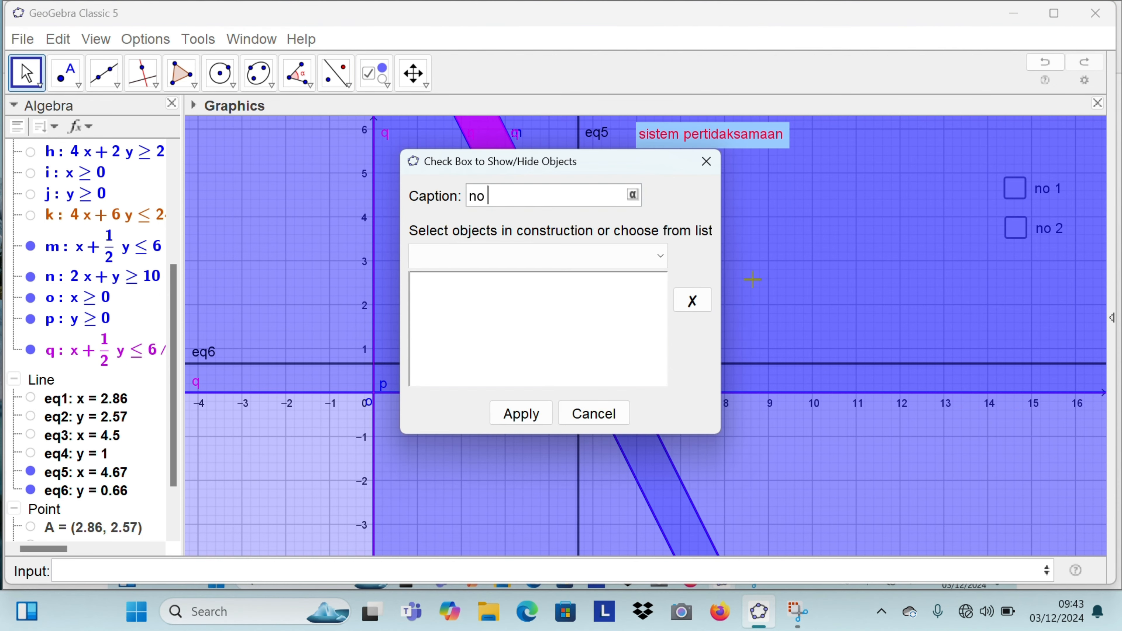
text(3)
Step: Link the third system's inequalities m, n, o and p and the solution region q to the "no 3" check box
click(554, 294)
click(170, 317)
drag(169, 317, 167, 203)
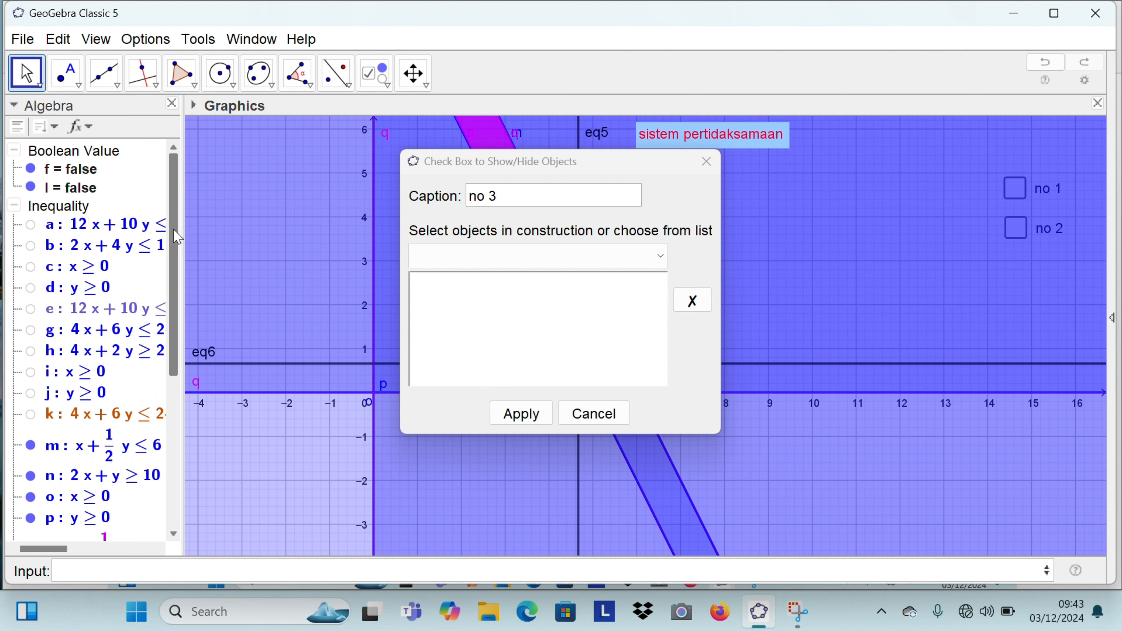
drag(177, 234, 174, 344)
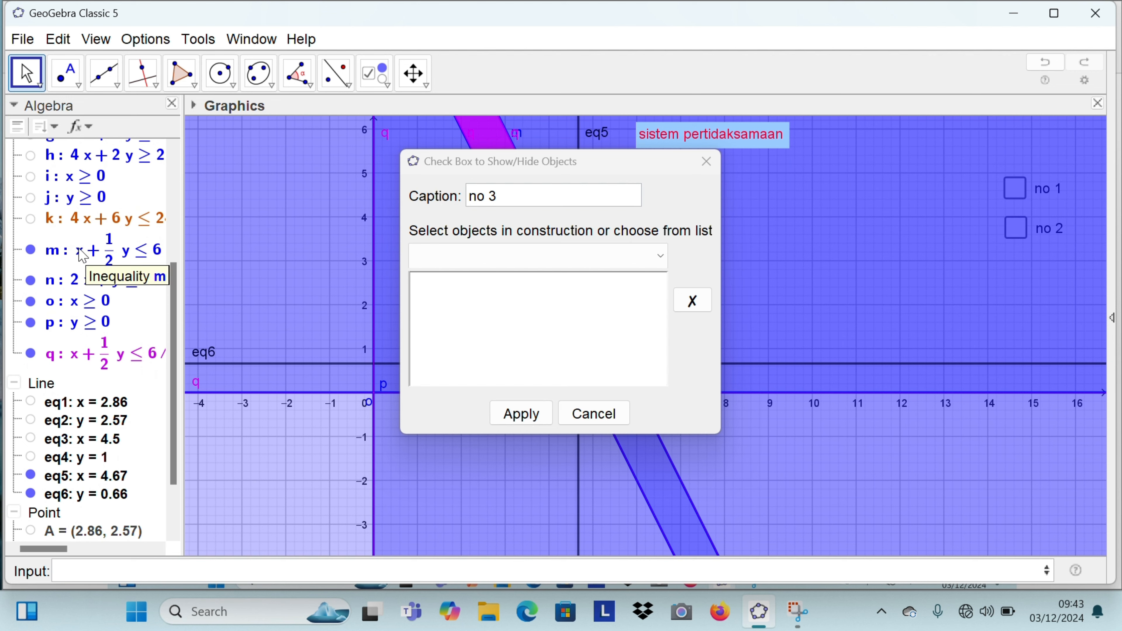
click(91, 255)
click(72, 291)
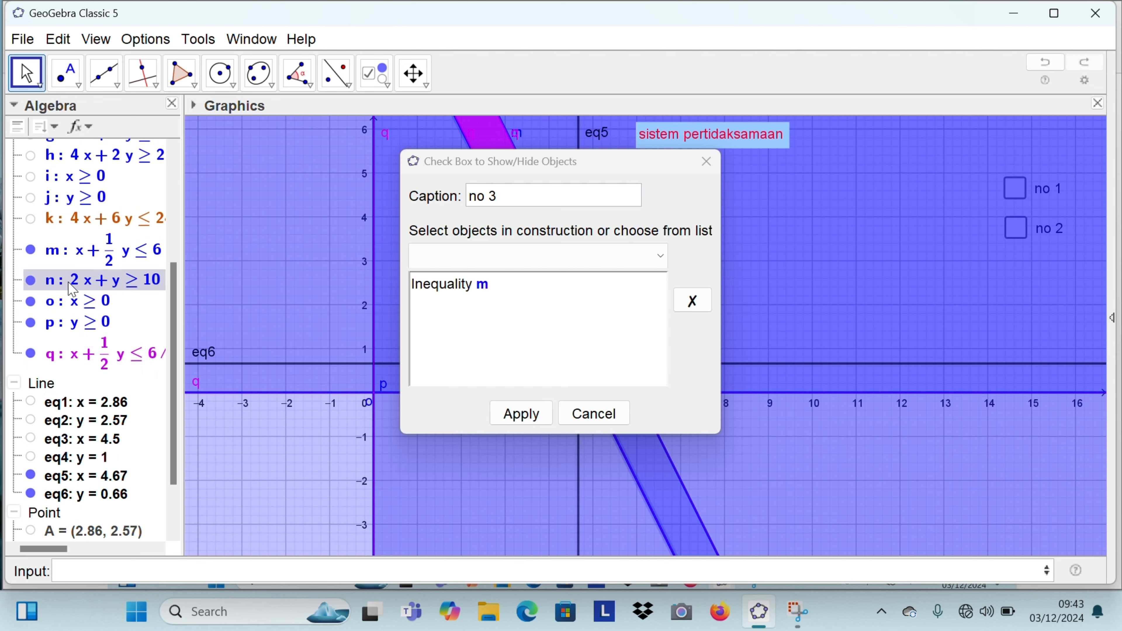
click(72, 303)
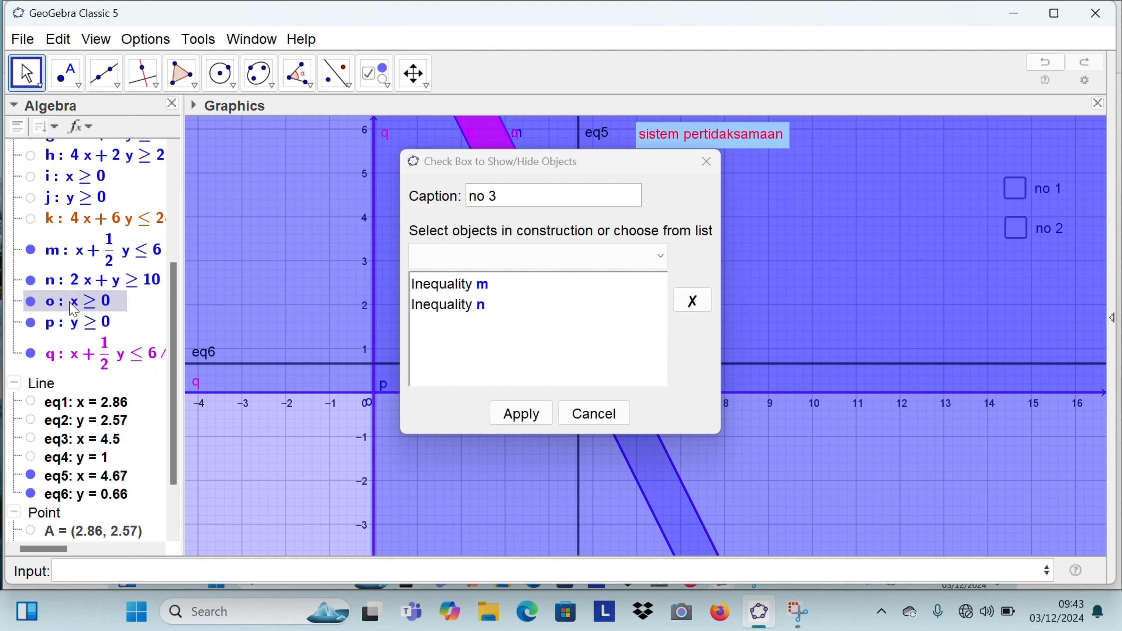
click(78, 327)
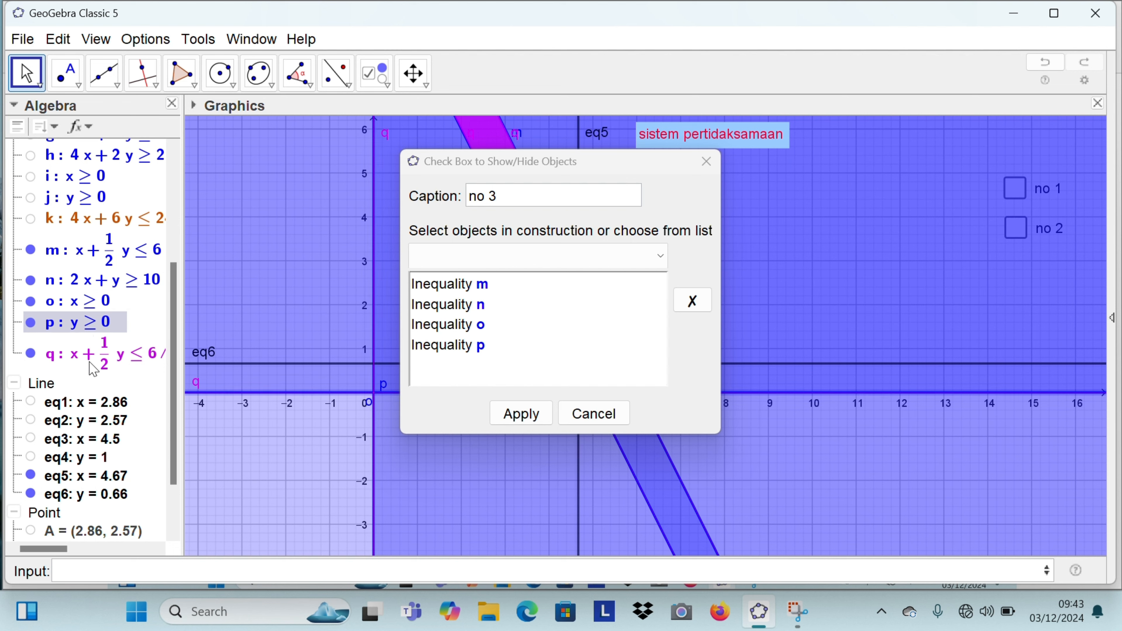
click(101, 367)
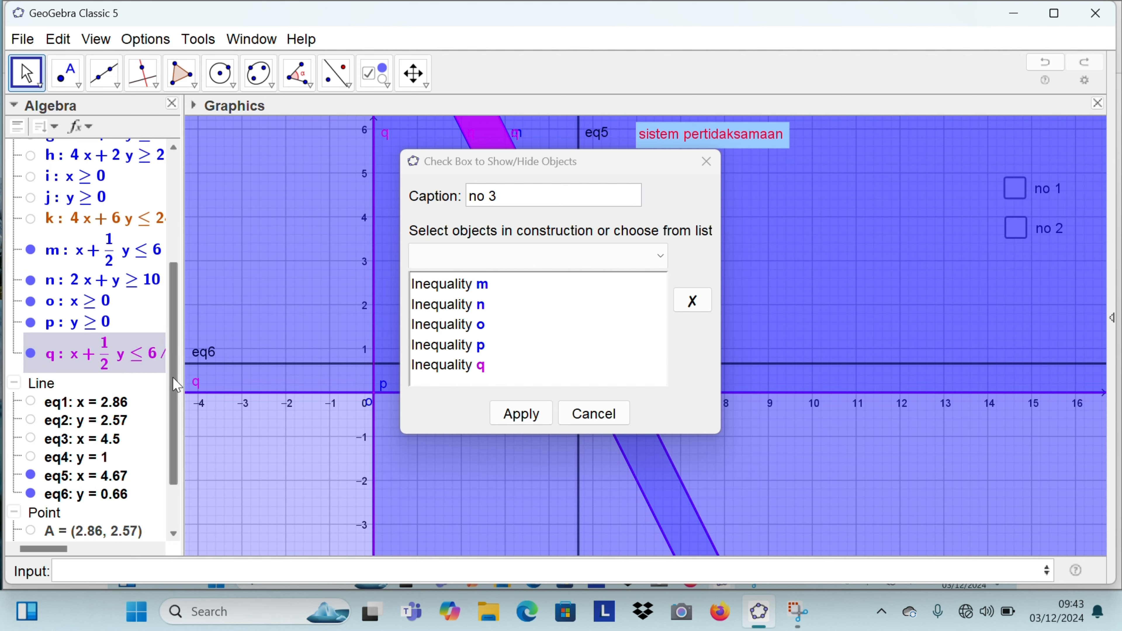
Step: Add lines eq5 and eq6 and point C to the "no 3" check box's objects and create the check box
drag(173, 375, 167, 426)
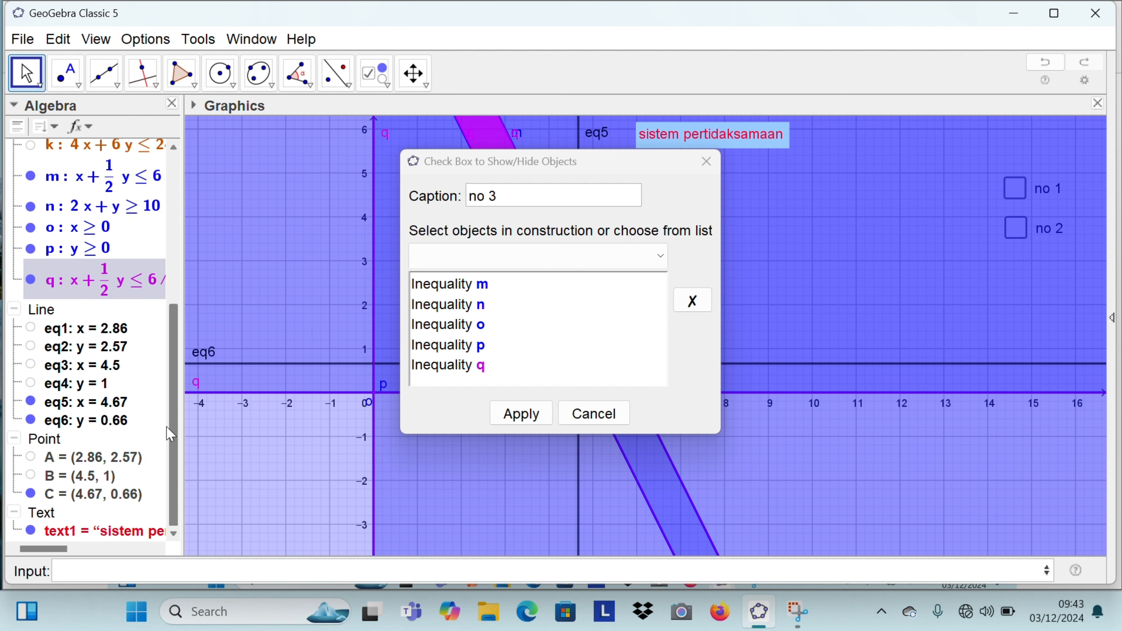
click(66, 403)
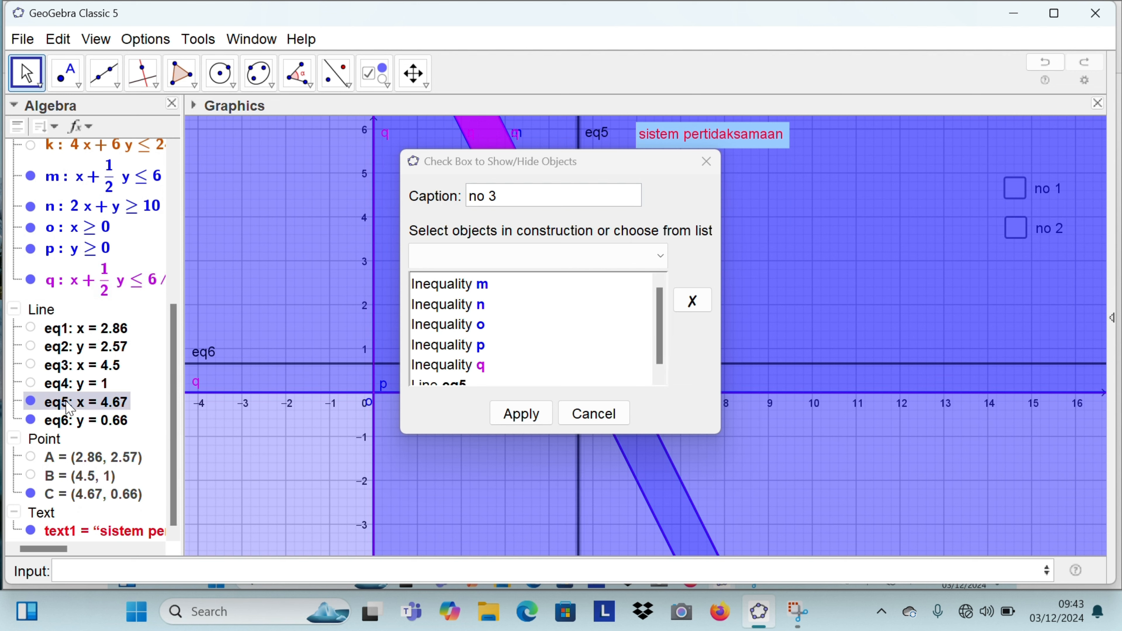
click(79, 425)
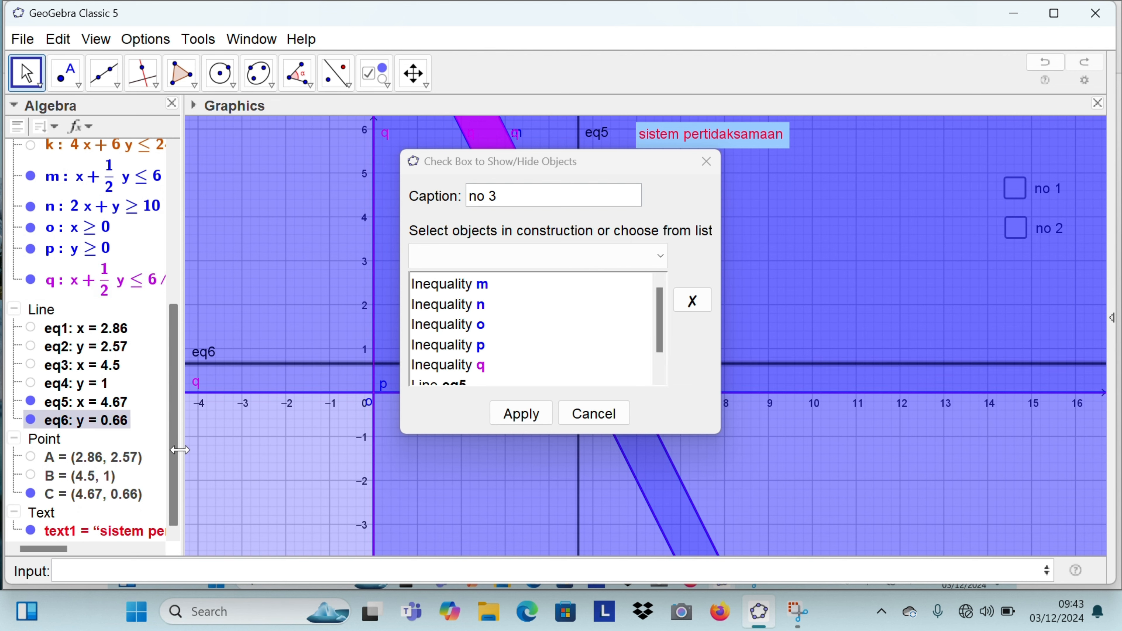
click(85, 494)
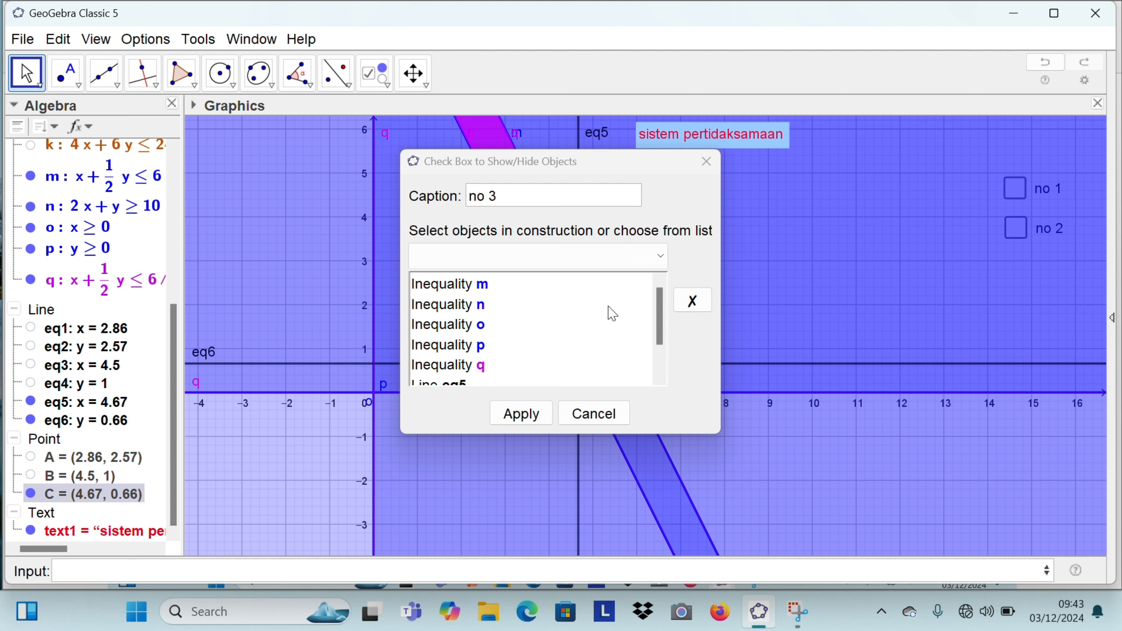
drag(659, 321, 656, 346)
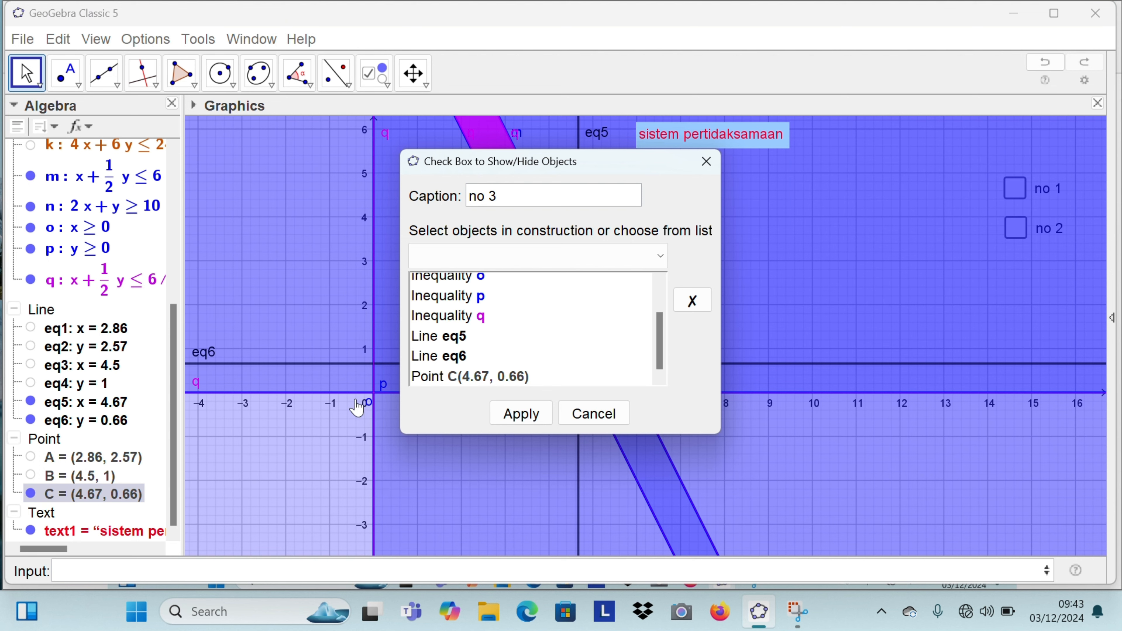
click(172, 389)
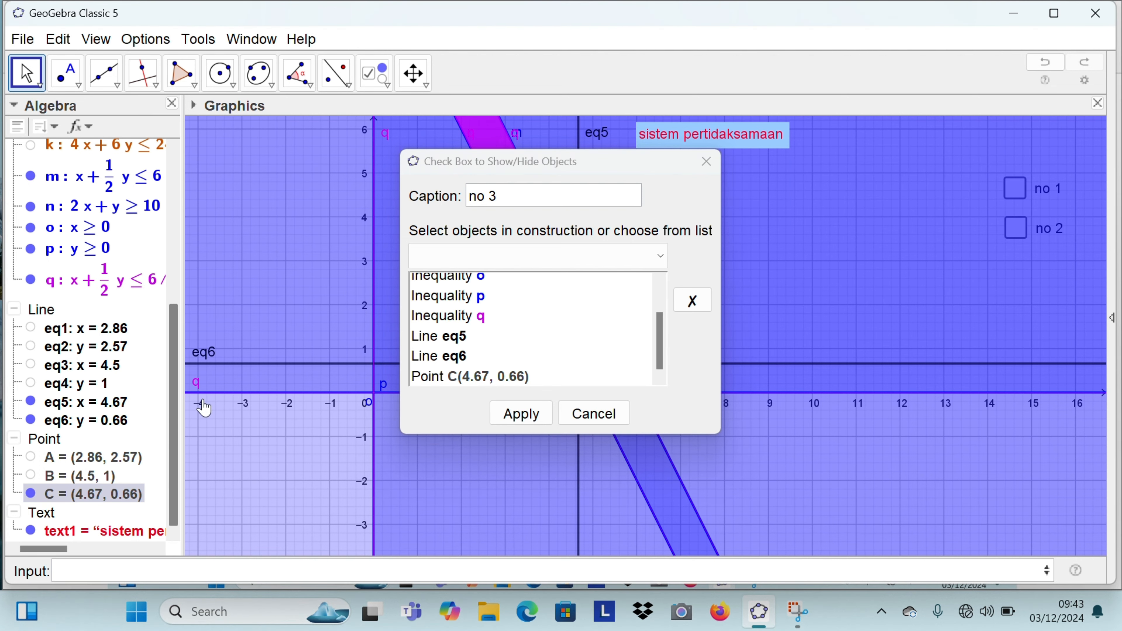
click(521, 413)
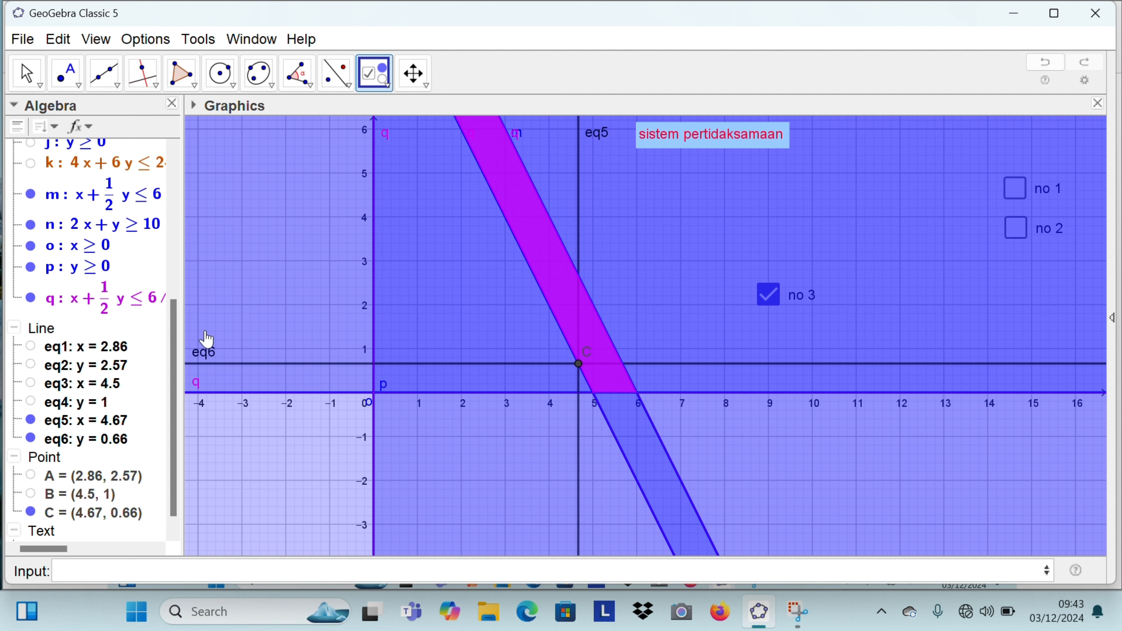
drag(177, 338, 167, 171)
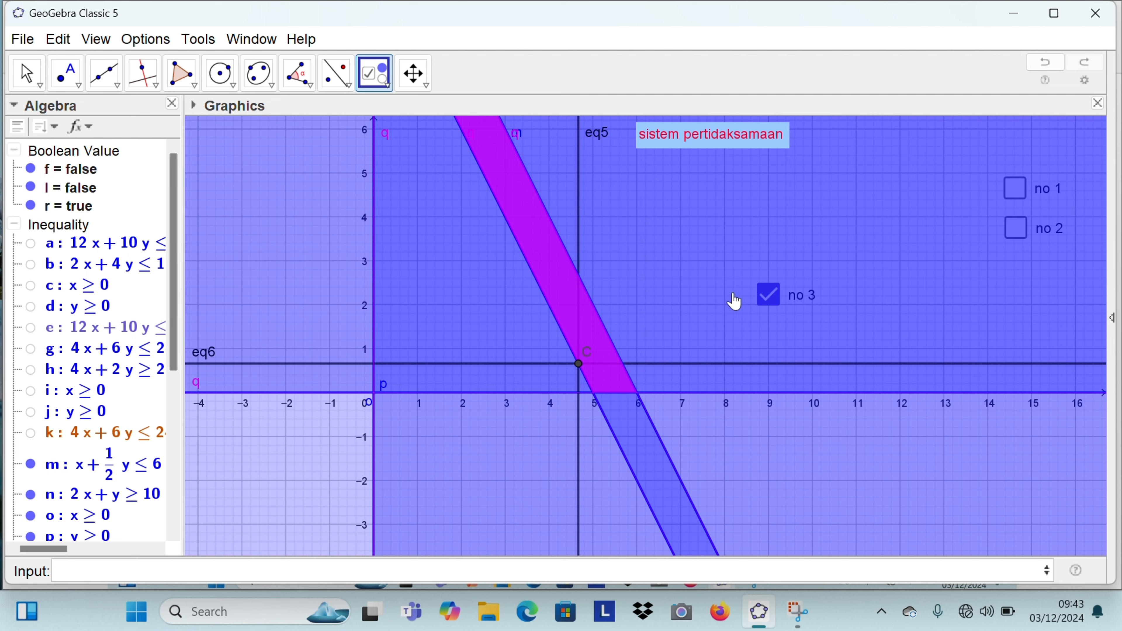
click(767, 300)
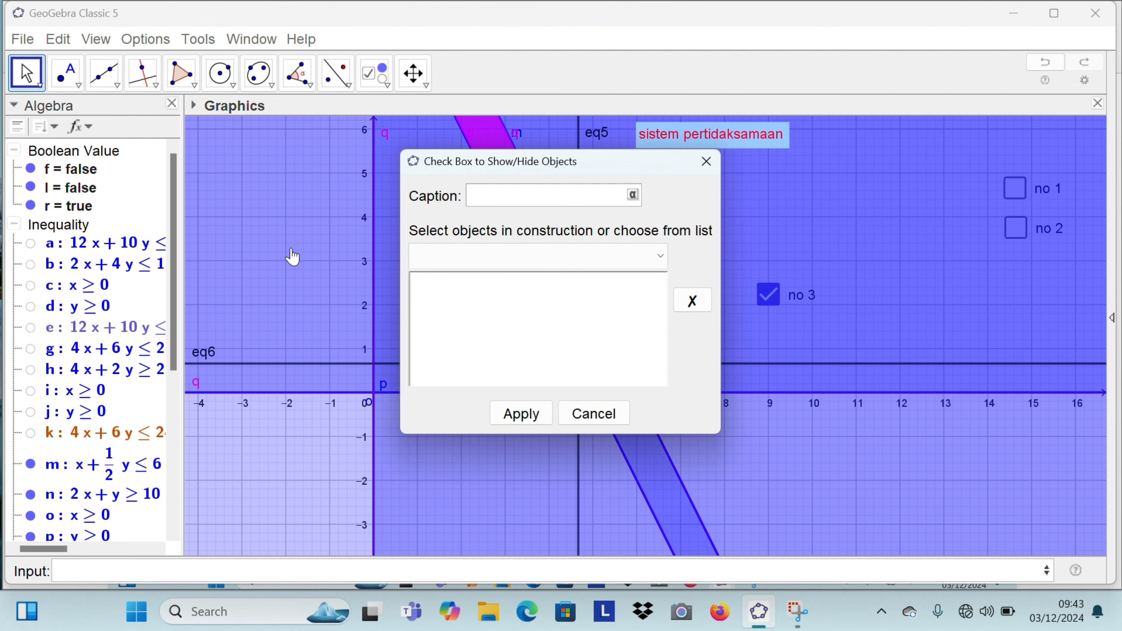
click(706, 161)
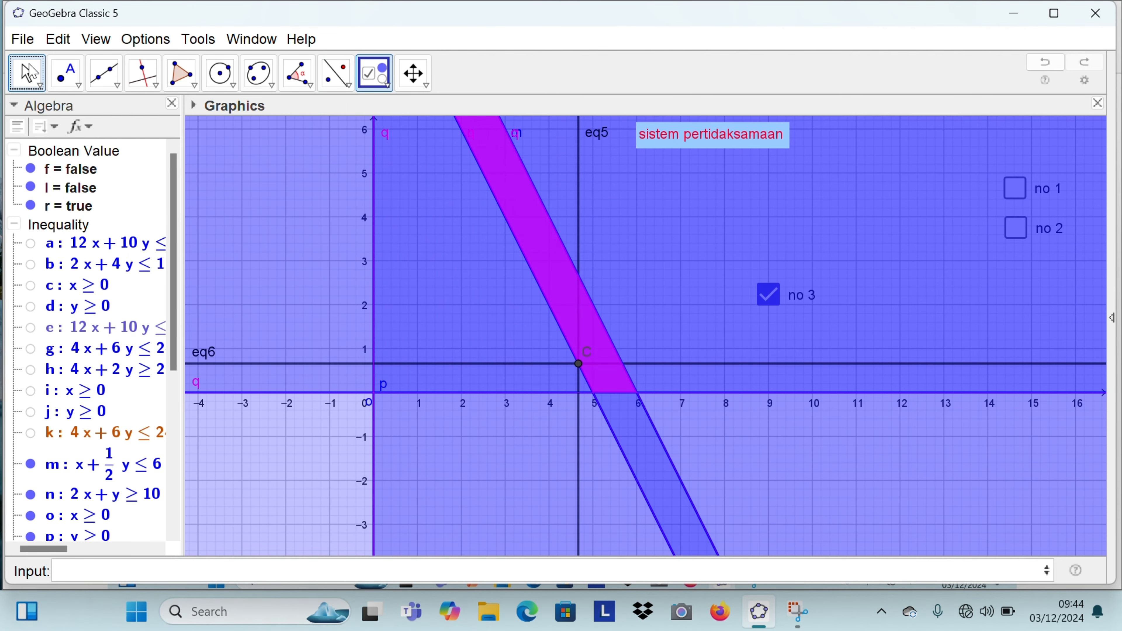
Step: Test the "no 3" check box with the Move tool by toggling it, leaving the third system hidden
click(26, 73)
click(74, 206)
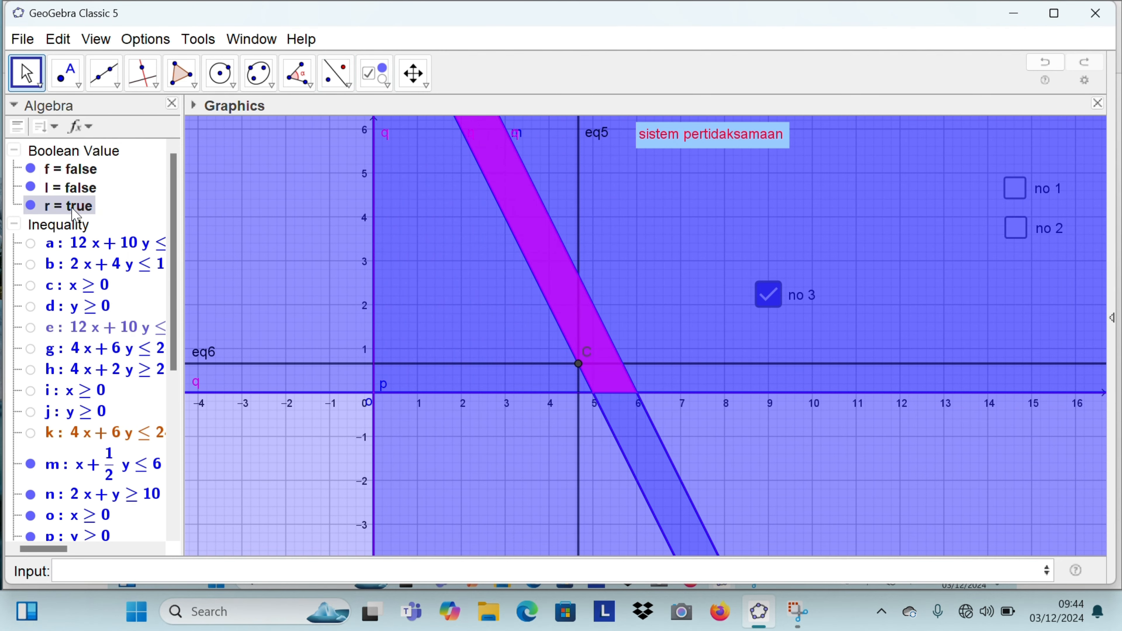
click(767, 293)
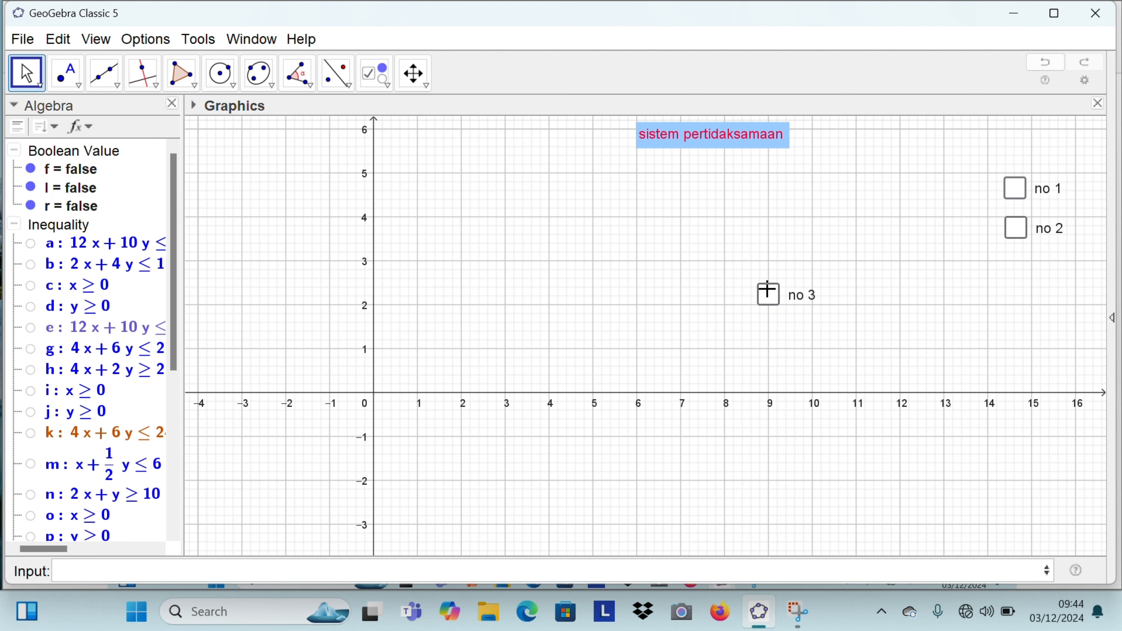
click(767, 292)
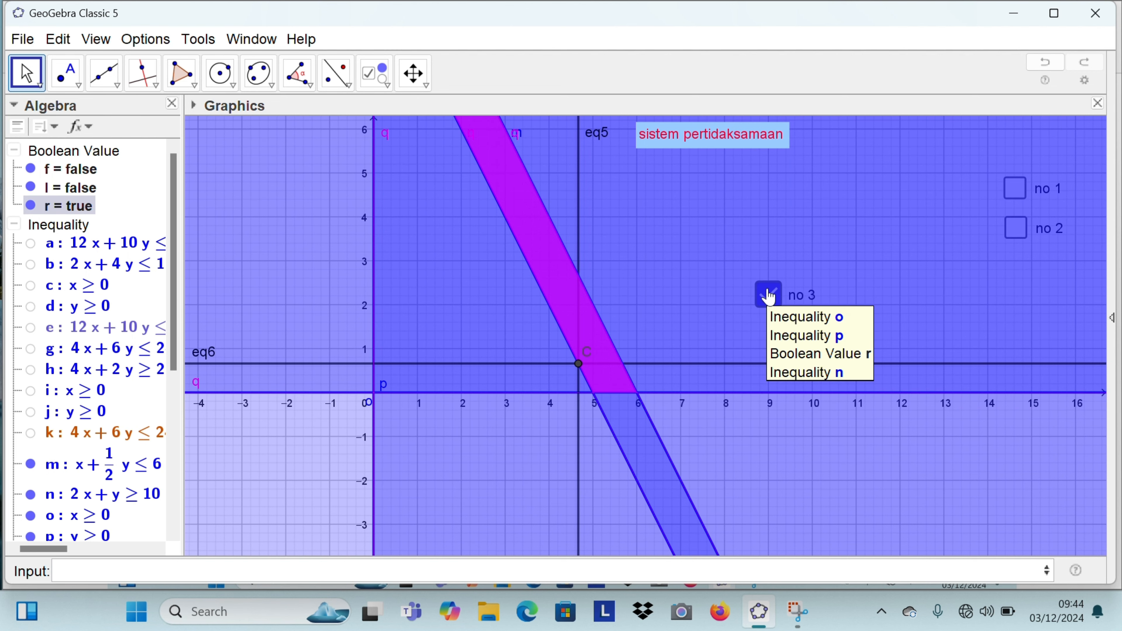
click(769, 298)
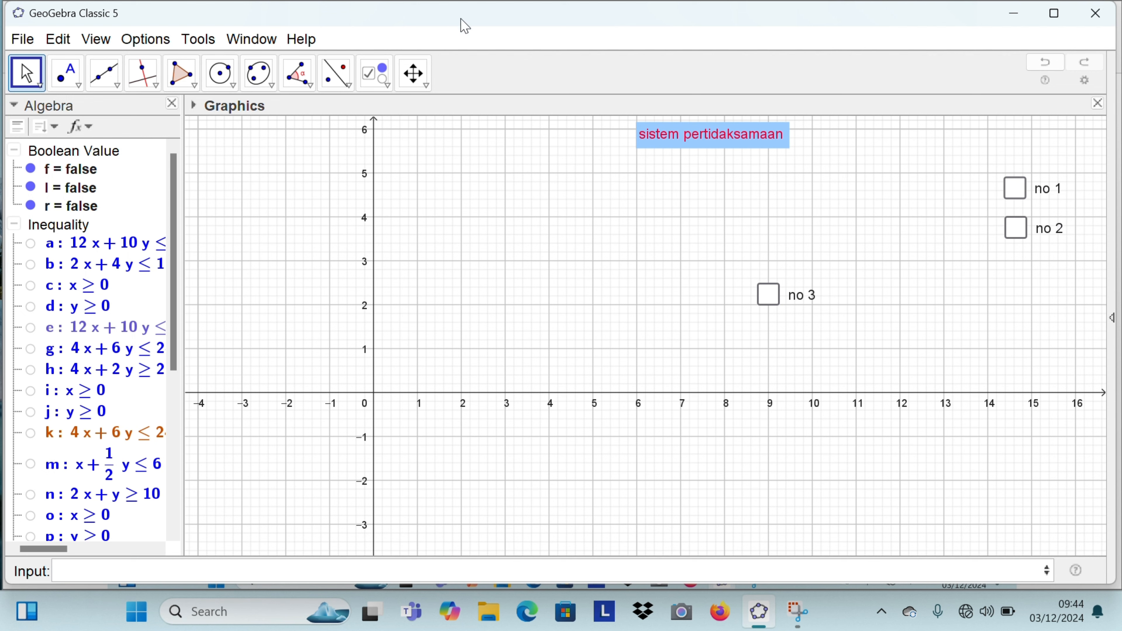
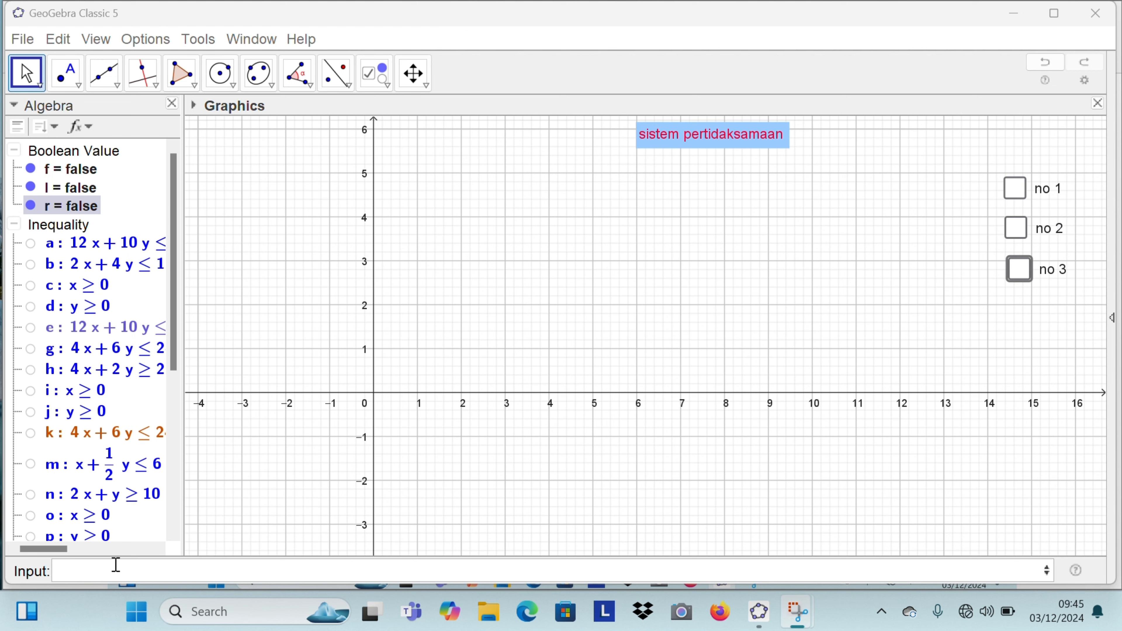
Step: Graph the fourth system's first inequality by entering 2x+3y≤12
click(96, 574)
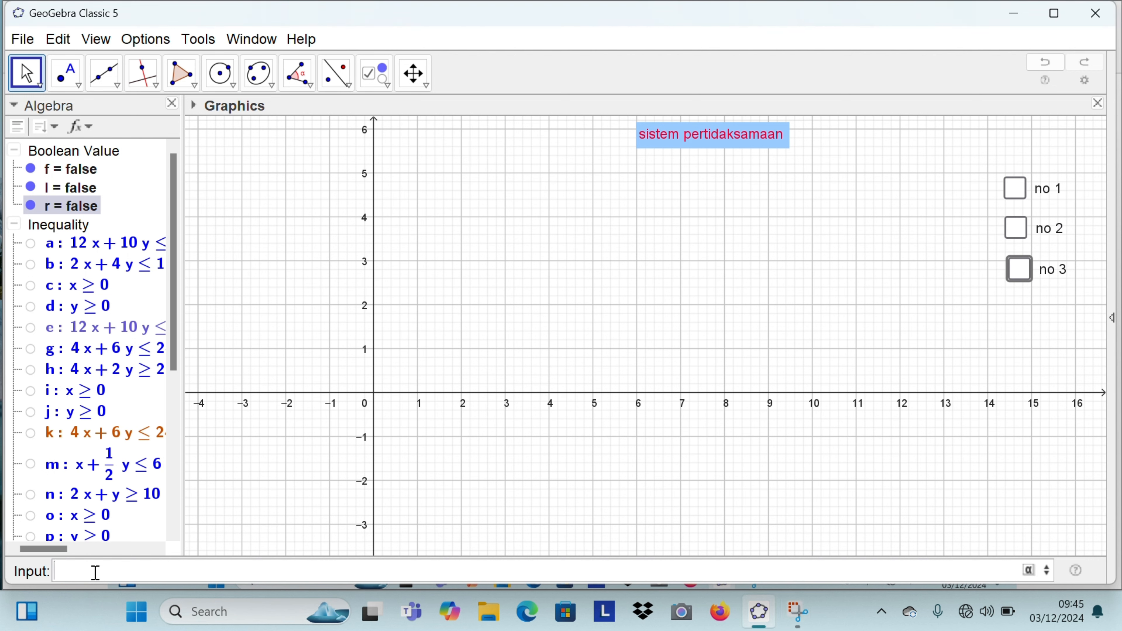
text(2x)
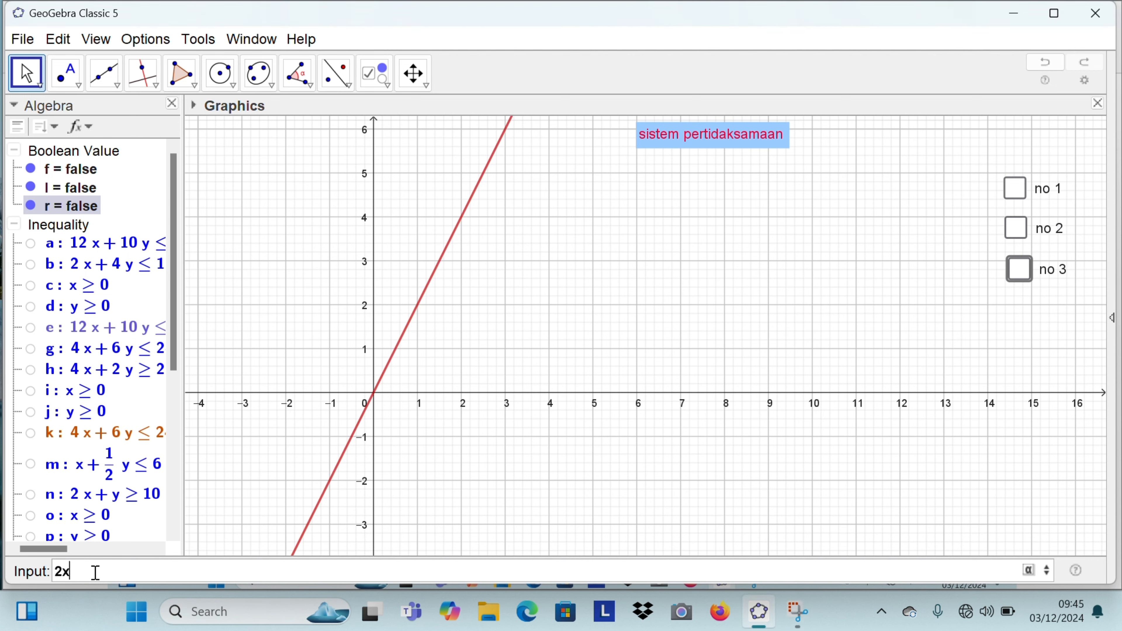
text(+3y)
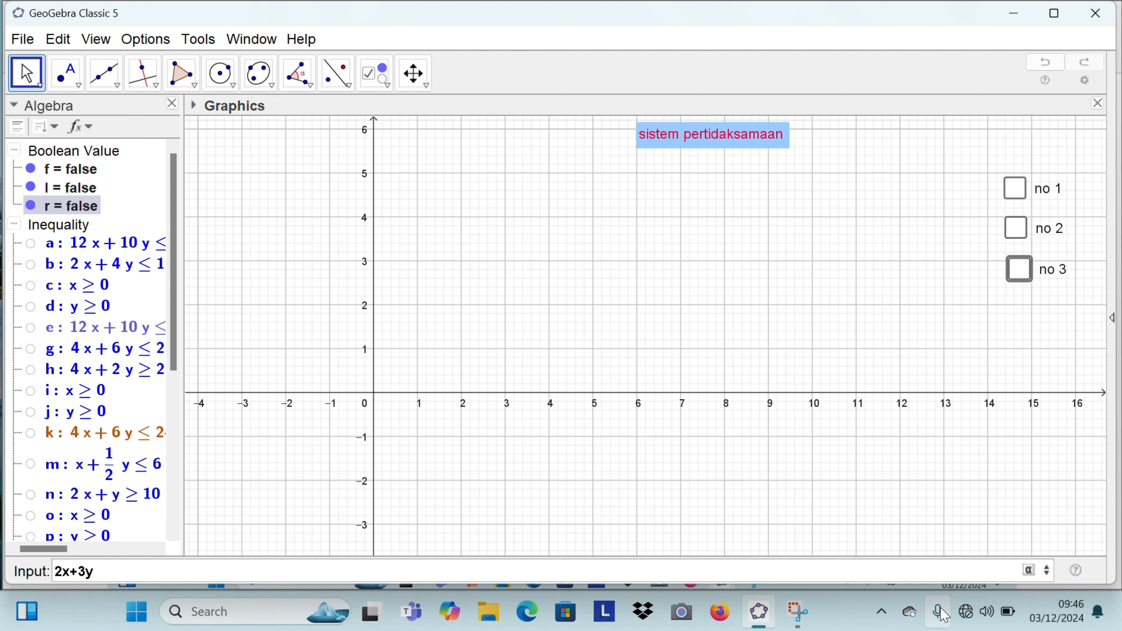
click(1033, 569)
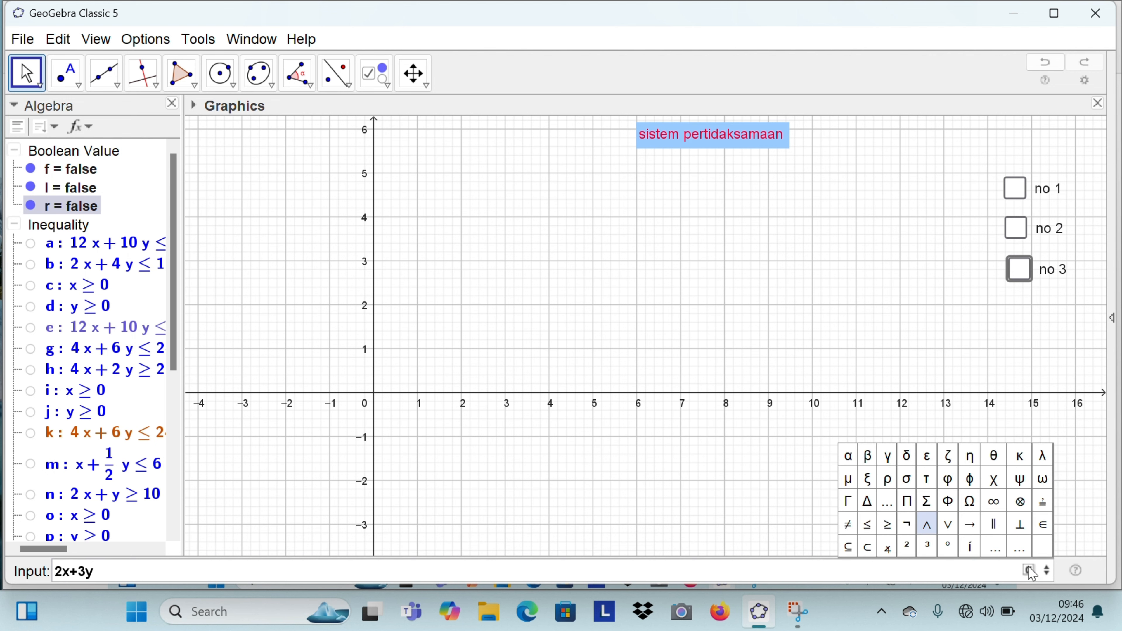
click(866, 527)
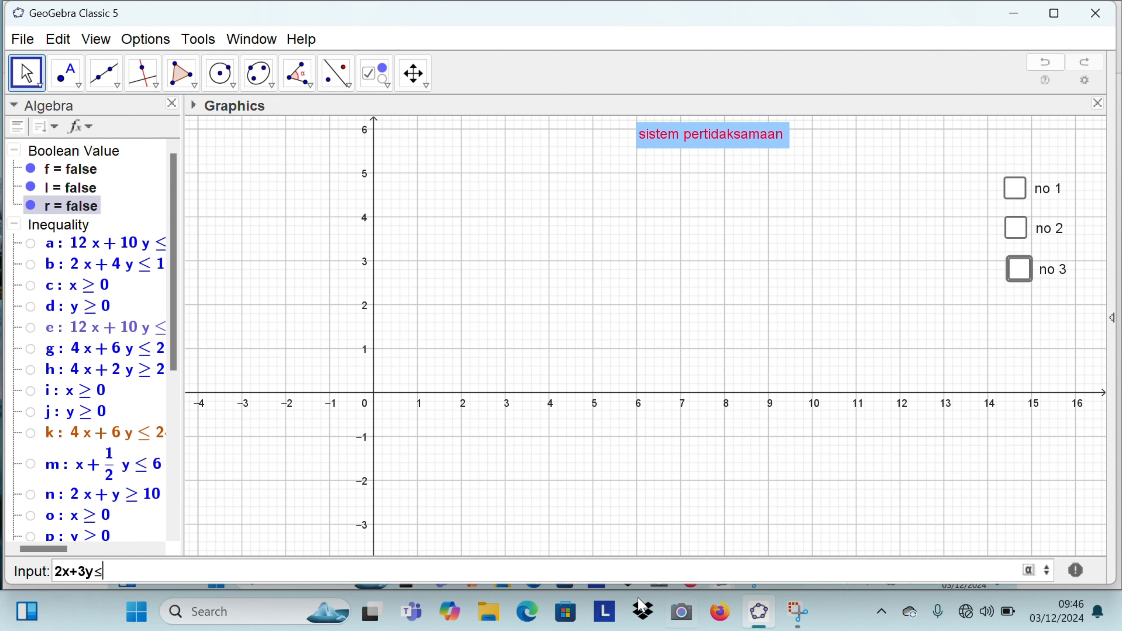
text(12)
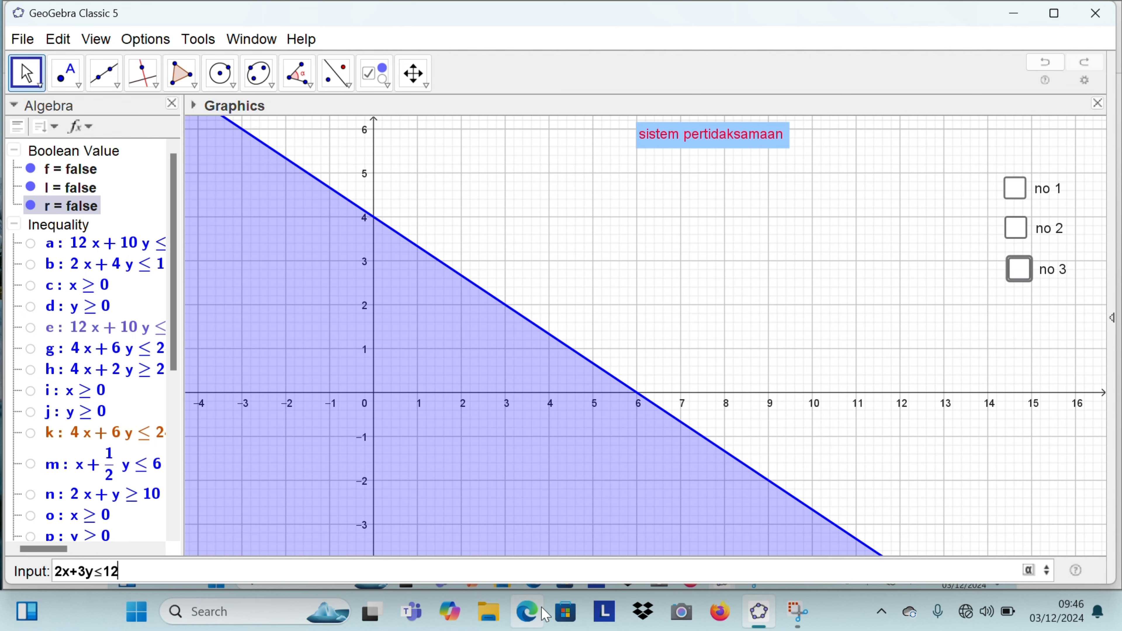
key(Return)
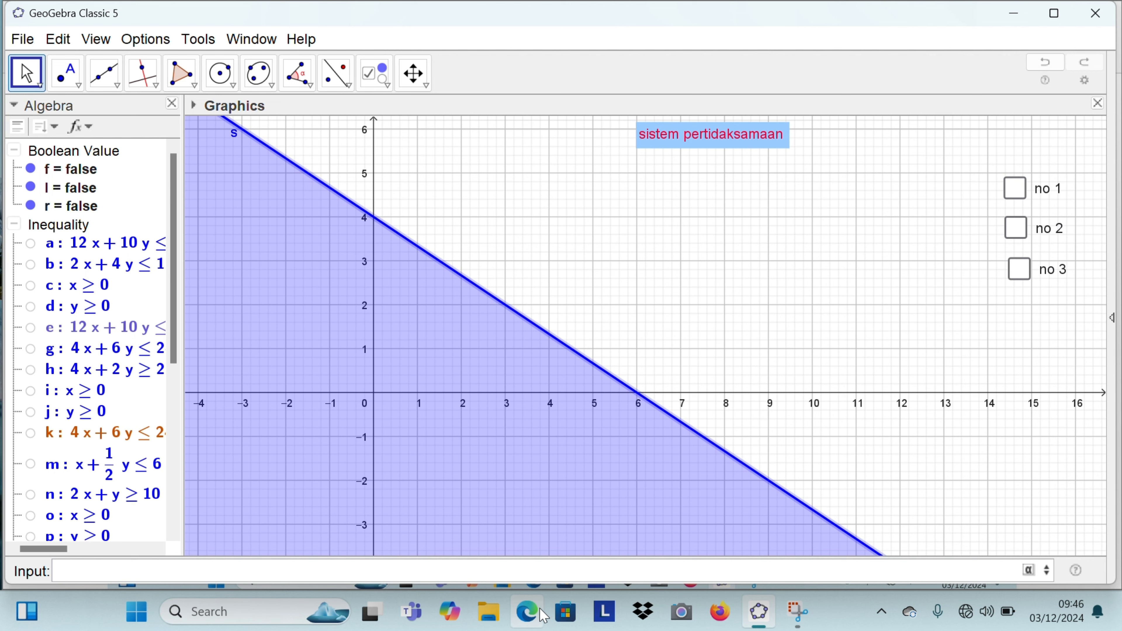
Step: Graph the fourth system's second inequality by entering 2x+y≥10
mouse_move(375, 622)
text(2x)
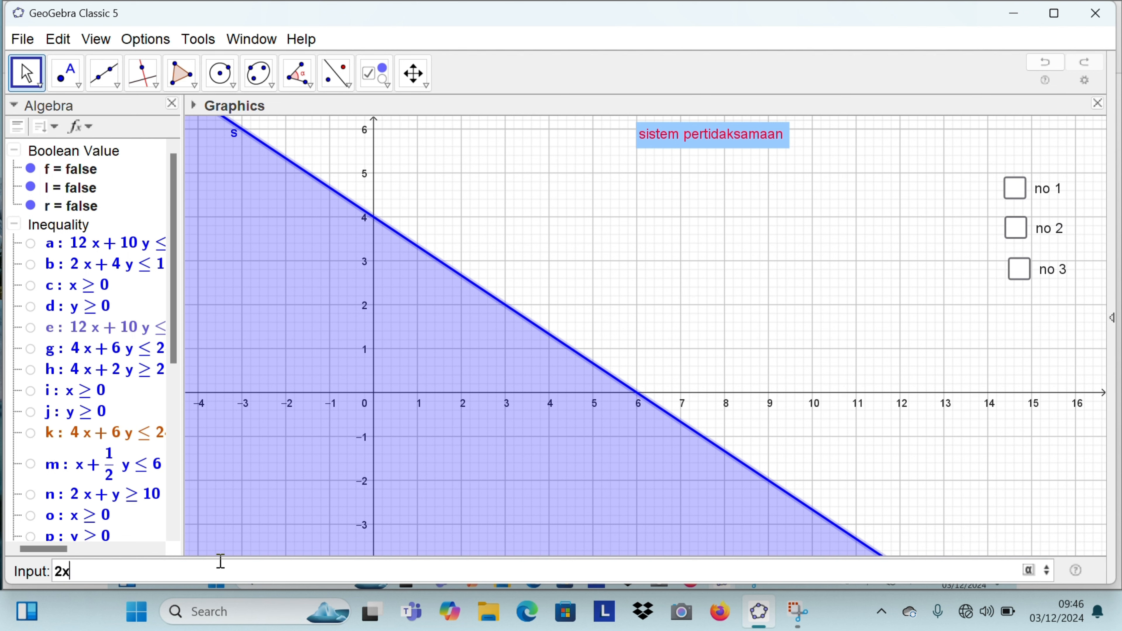
text(+)
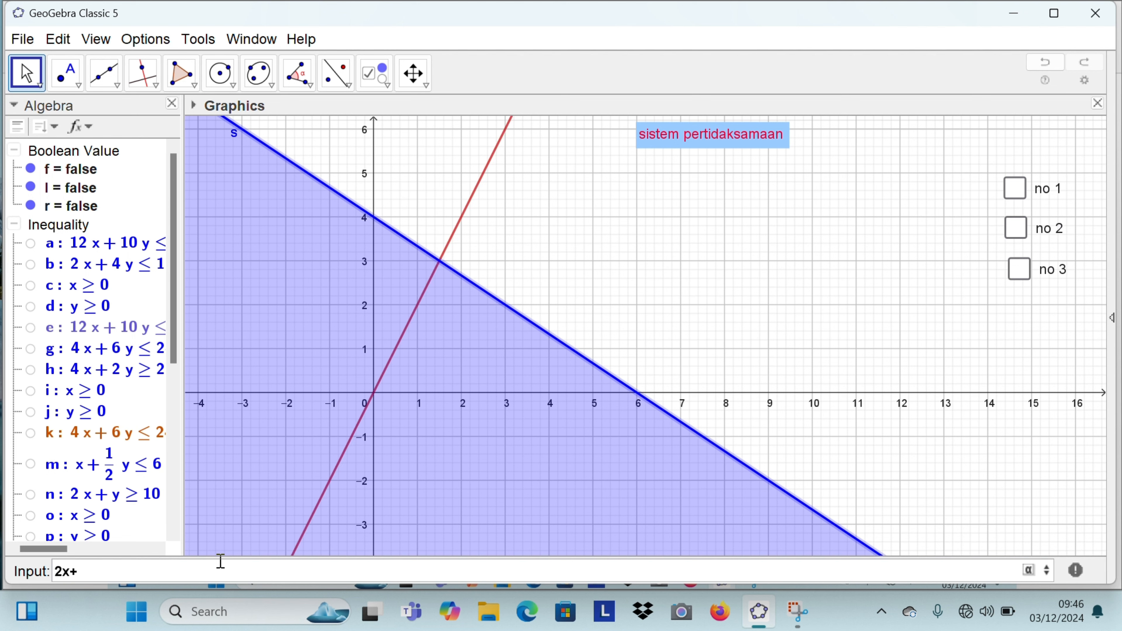
text(y)
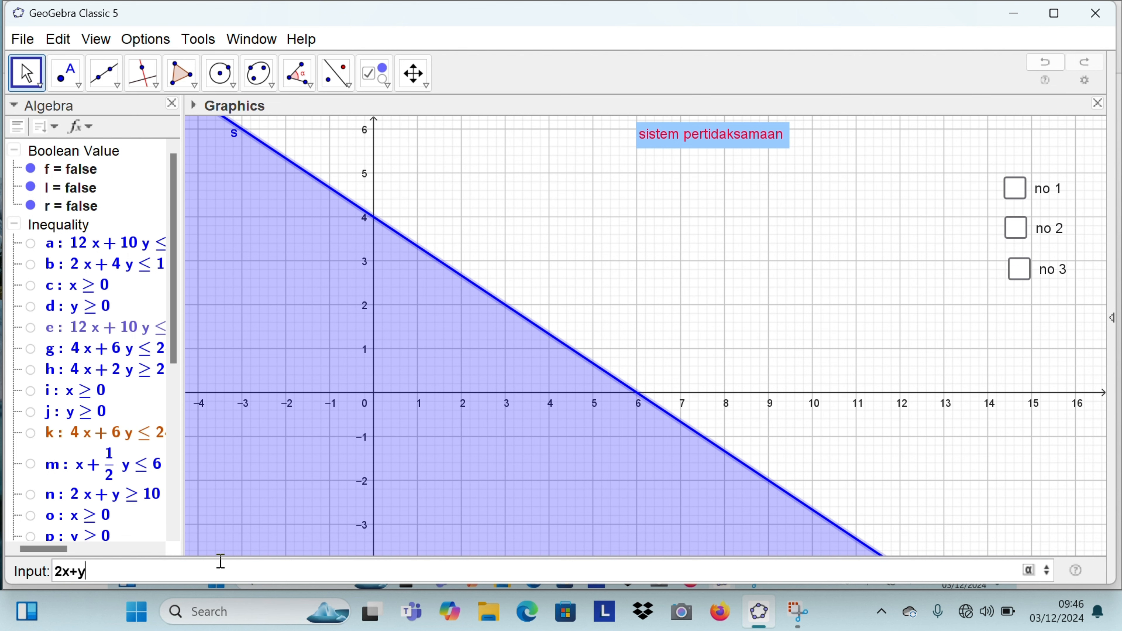
click(1029, 569)
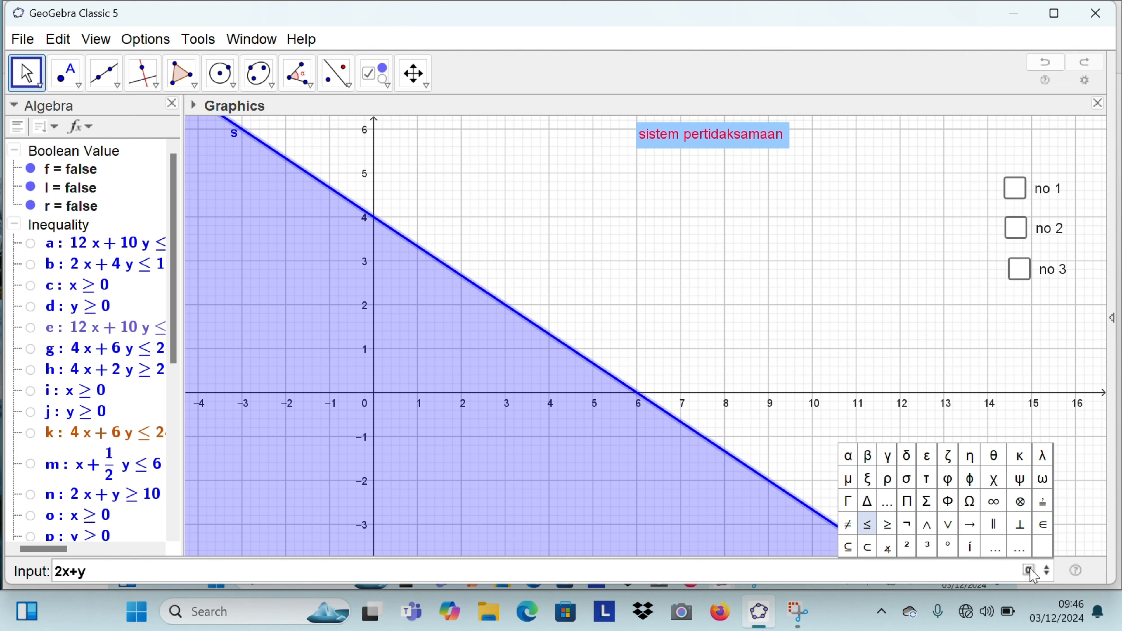
click(888, 525)
text(10)
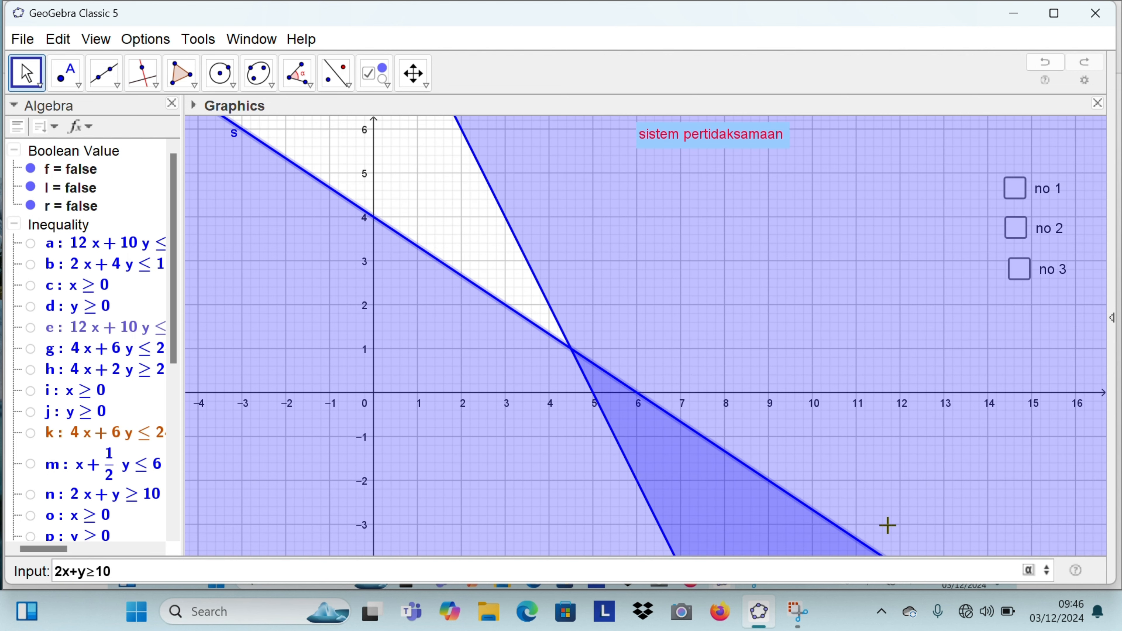
key(Return)
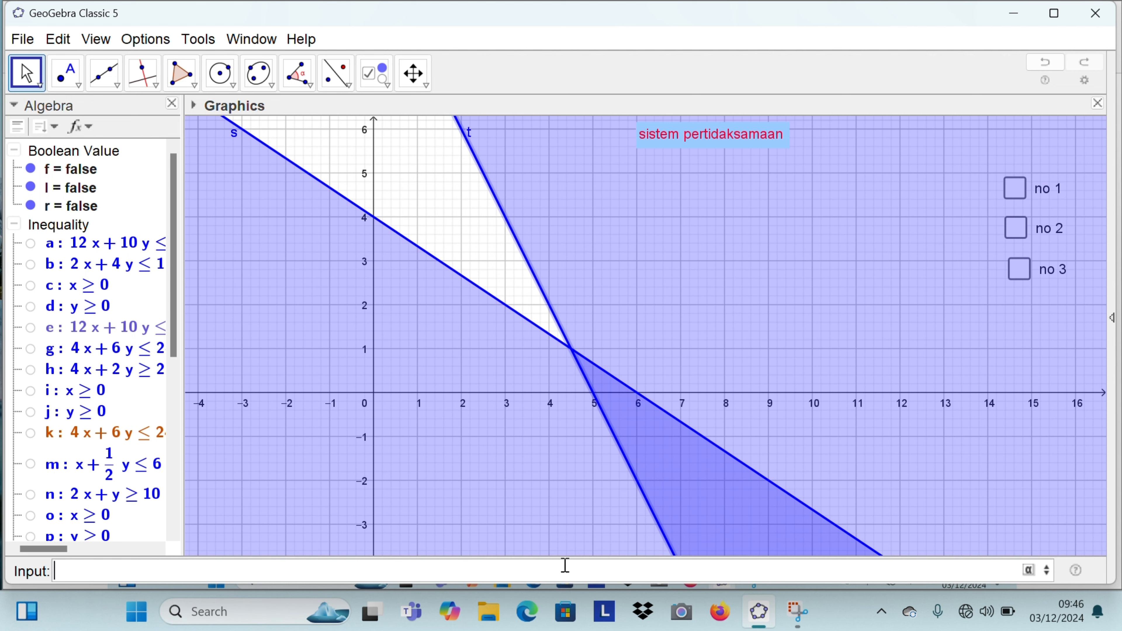
Step: Graph the fourth system's remaining two constraints by entering x>0 and y>0
text(x)
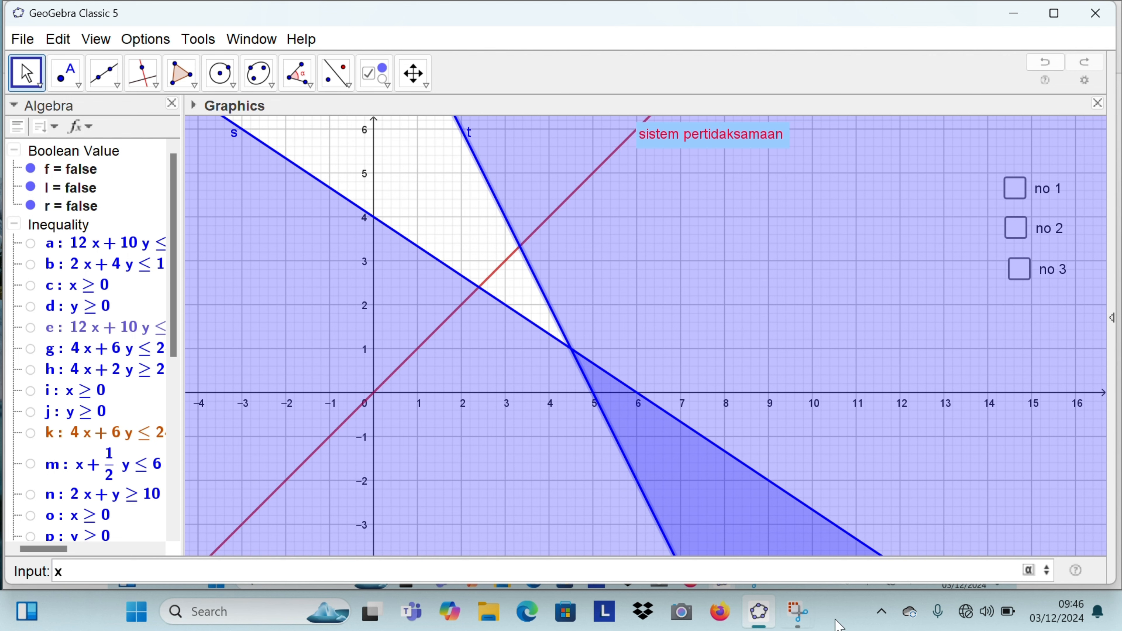
click(1028, 569)
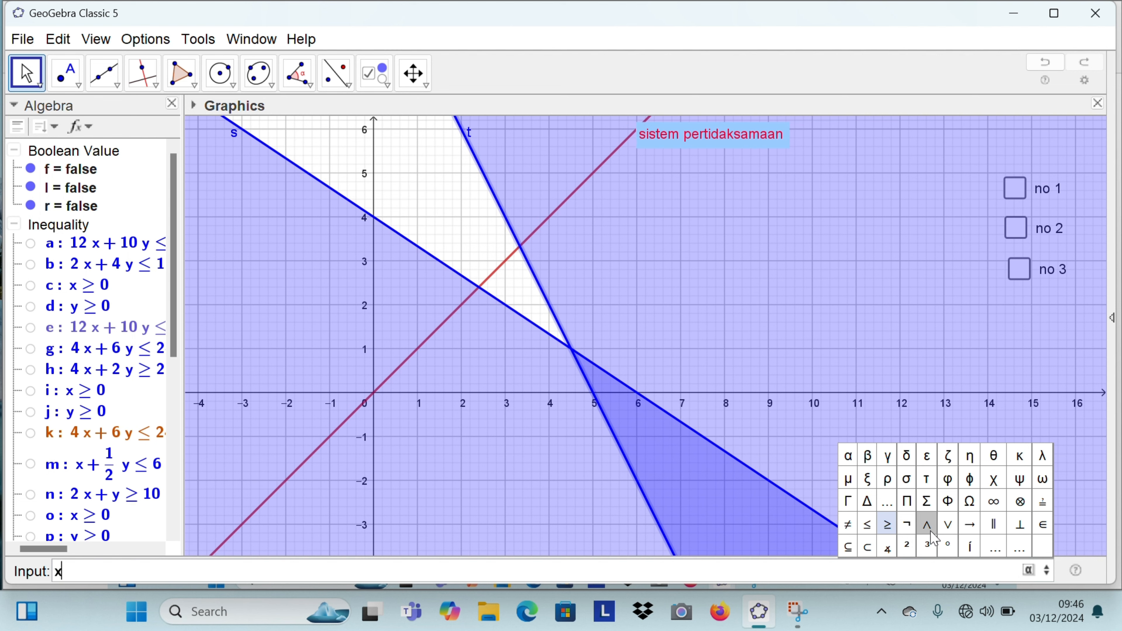
click(905, 569)
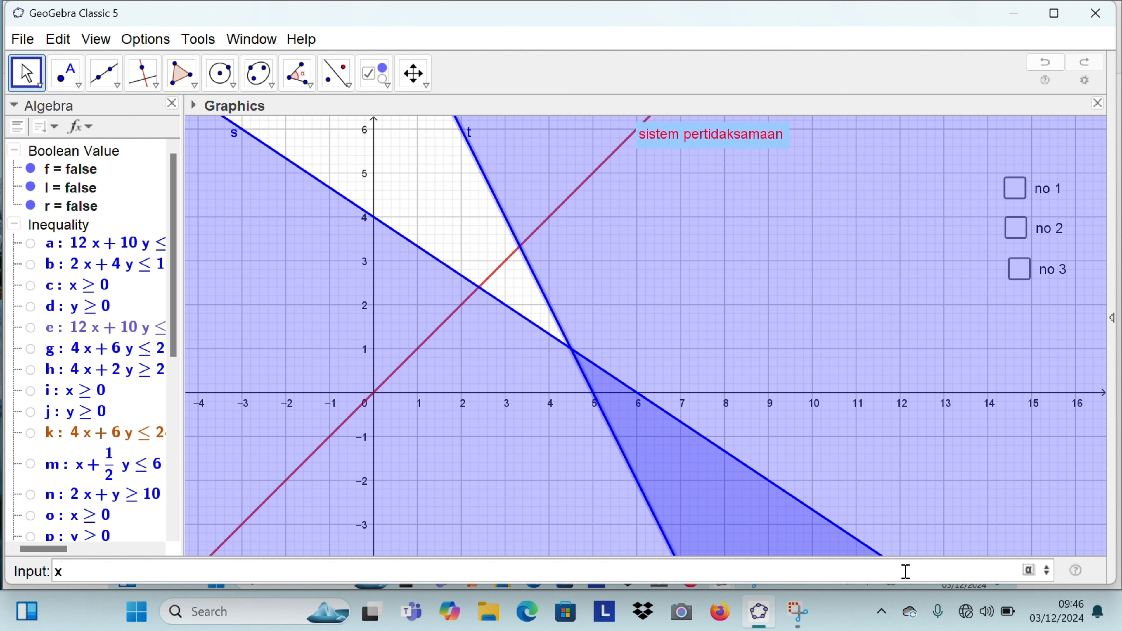
text(>0)
key(Return)
text(y)
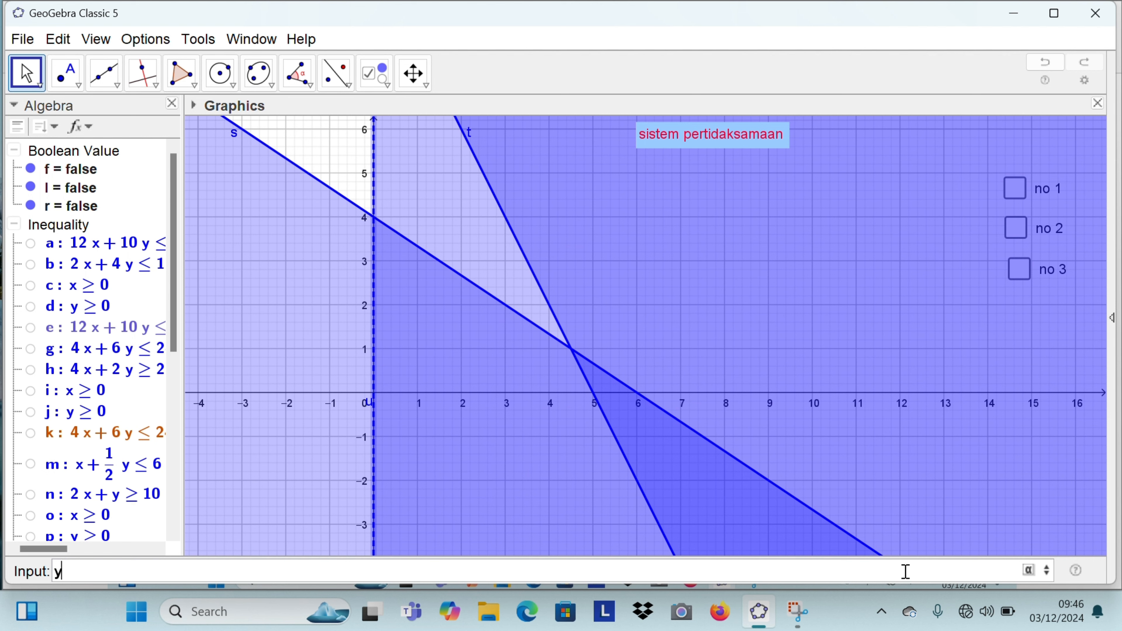
text(>0)
key(Return)
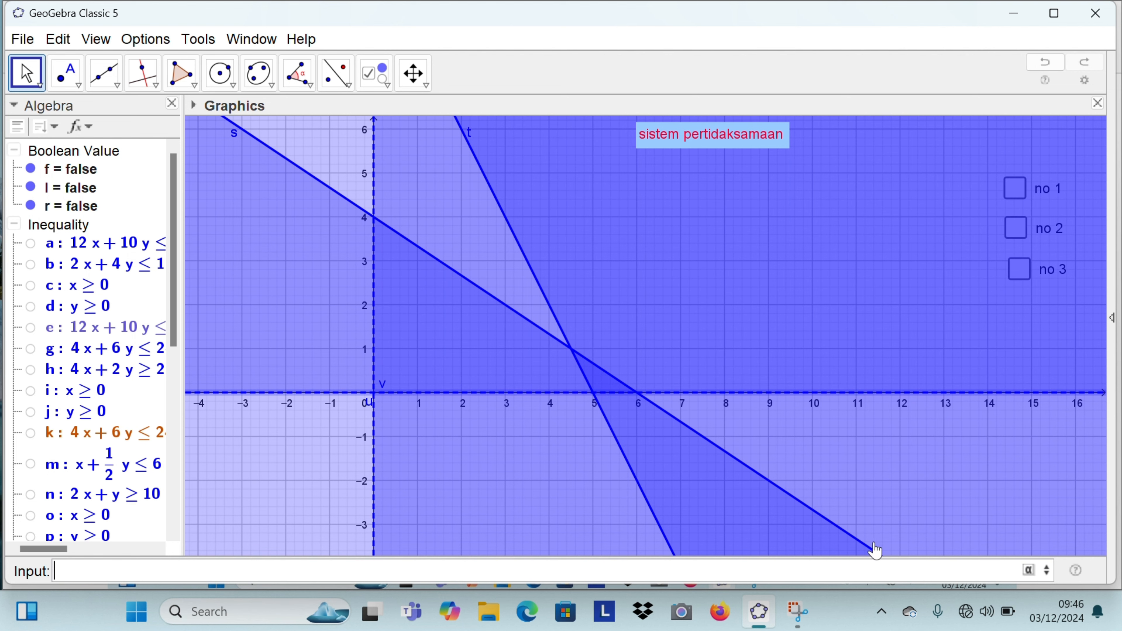
Step: Graph the vertical line through the two boundaries' intersection by entering the equation 4-(2x/3)=10-2x
mouse_move(808, 614)
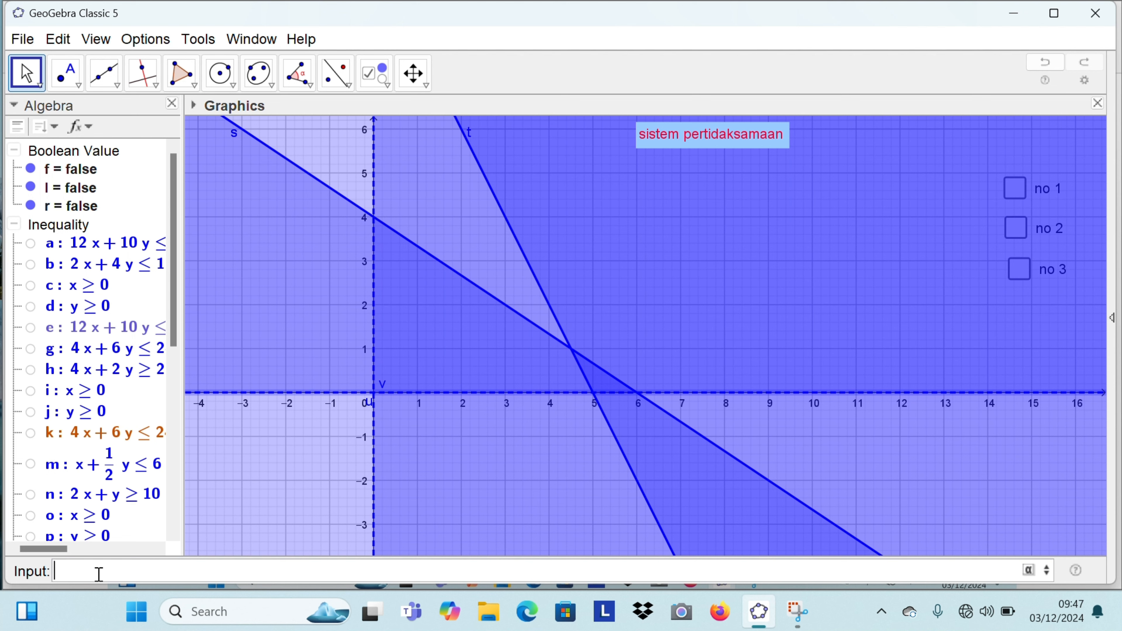
text(4-2)
key(BackSpace)
text((2x/3)
click(129, 571)
text(=10-2)
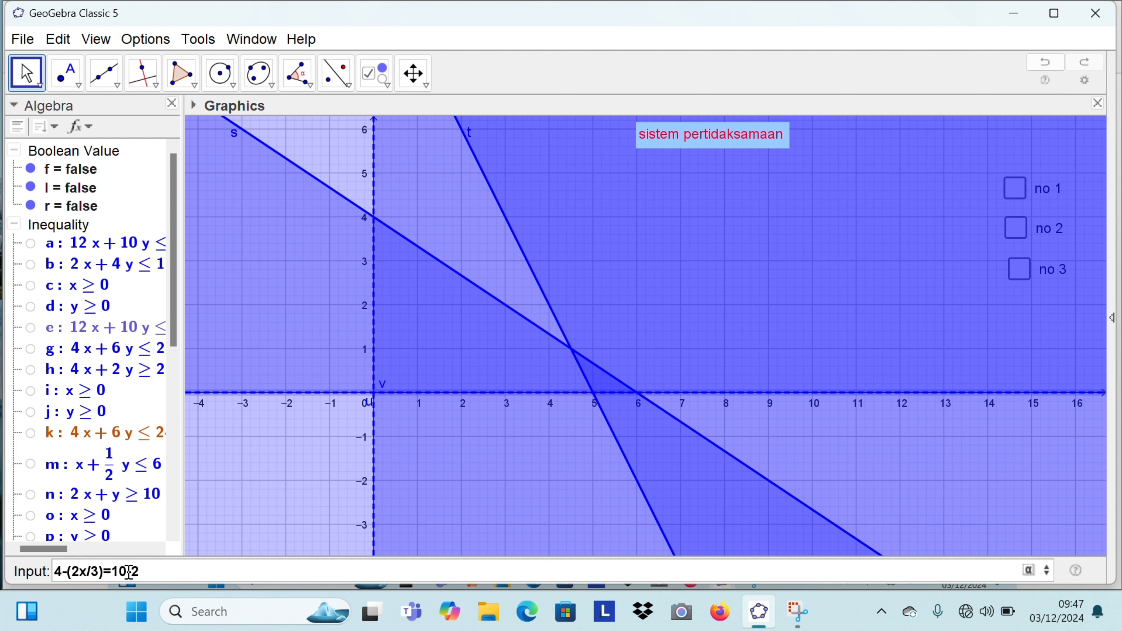
text(x)
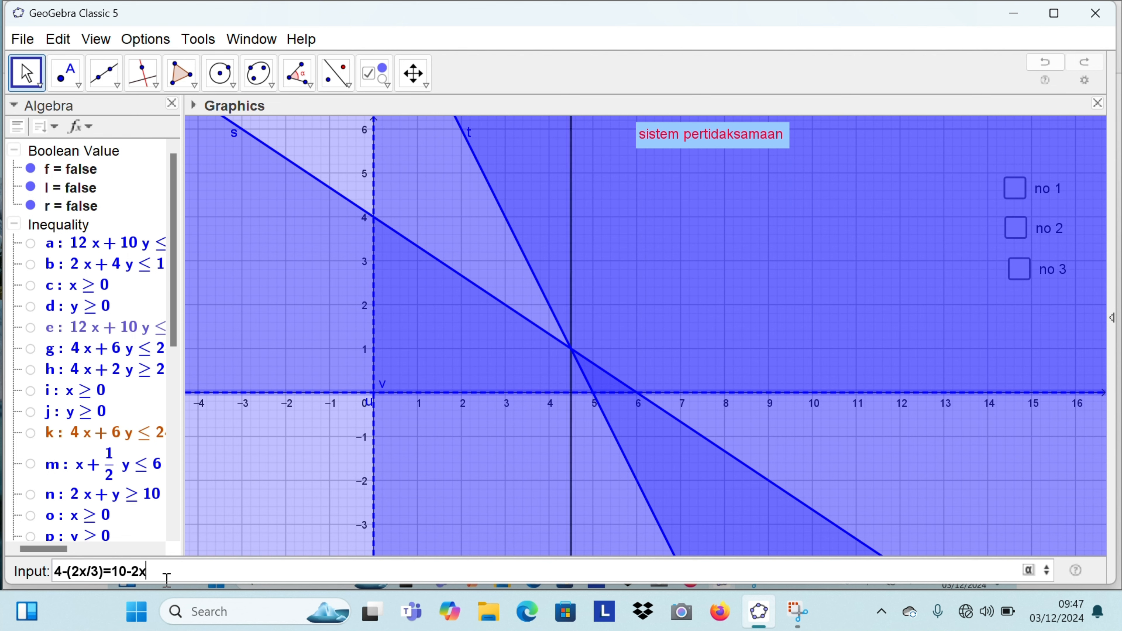
key(Return)
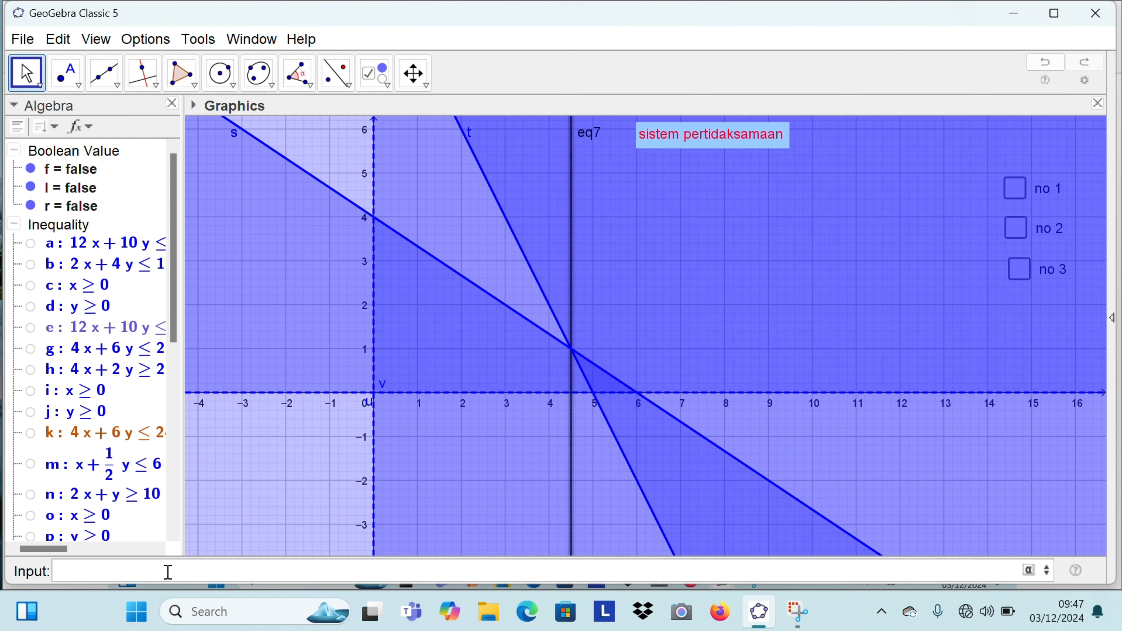
Step: Graph the horizontal line through the boundaries' intersection by entering 2(4.5)+y=10
drag(175, 332, 170, 496)
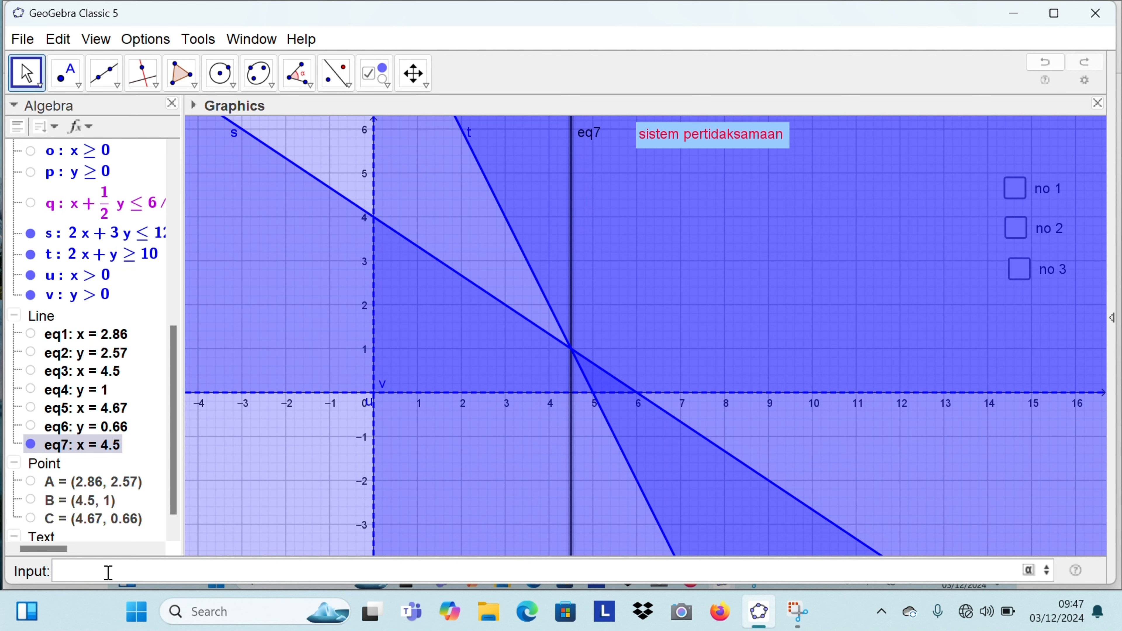
text(2)
text((4.5)
click(94, 573)
text(+)
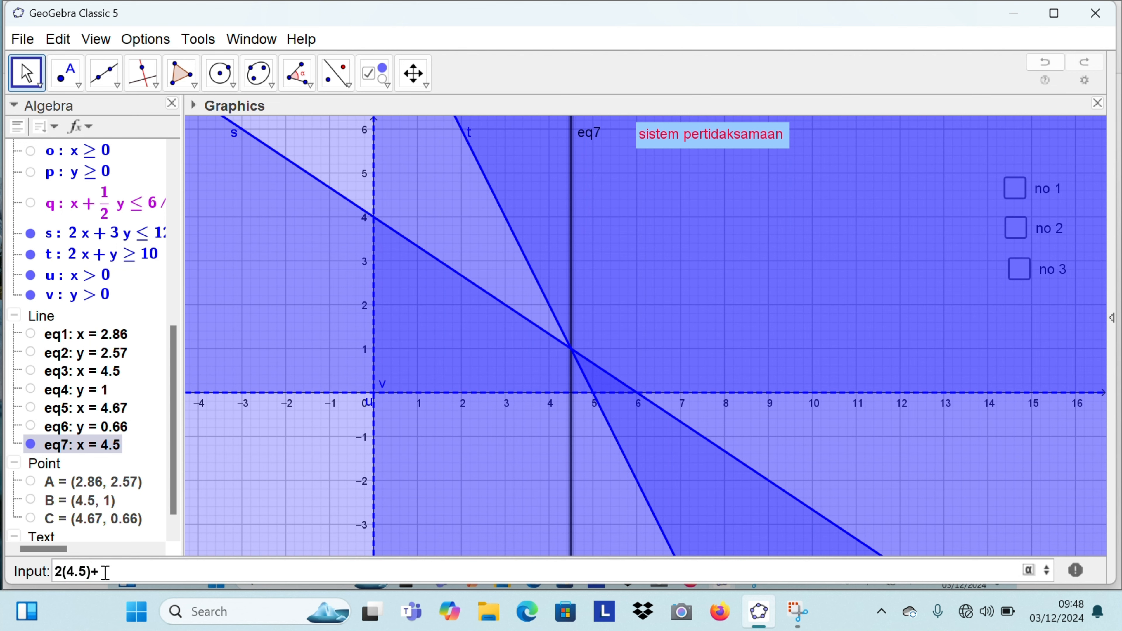
text(y=10)
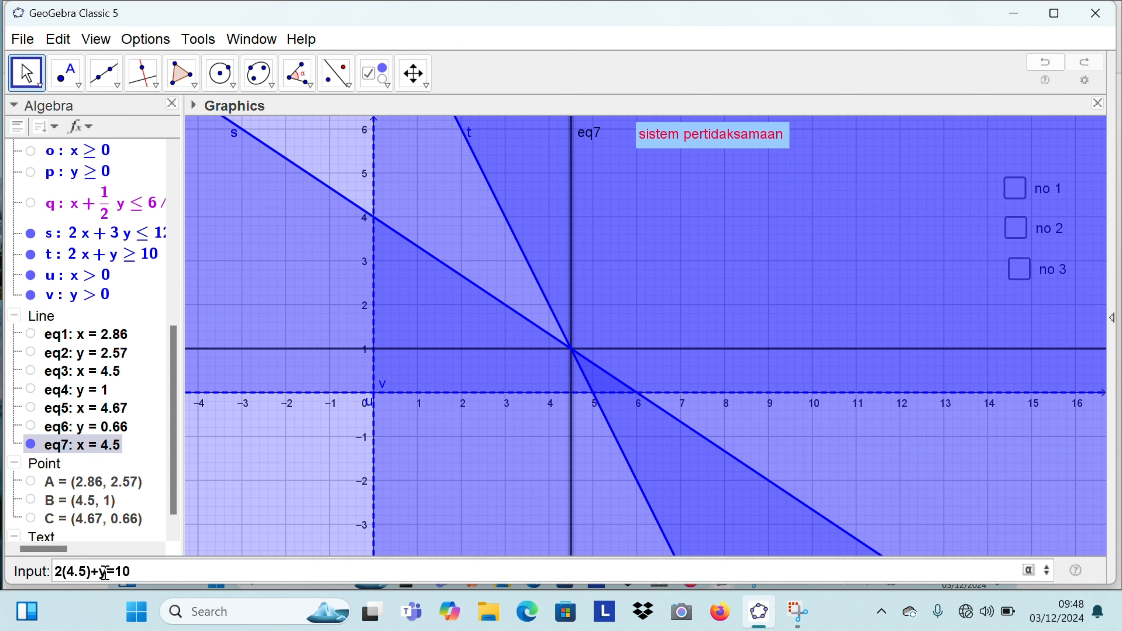
key(Return)
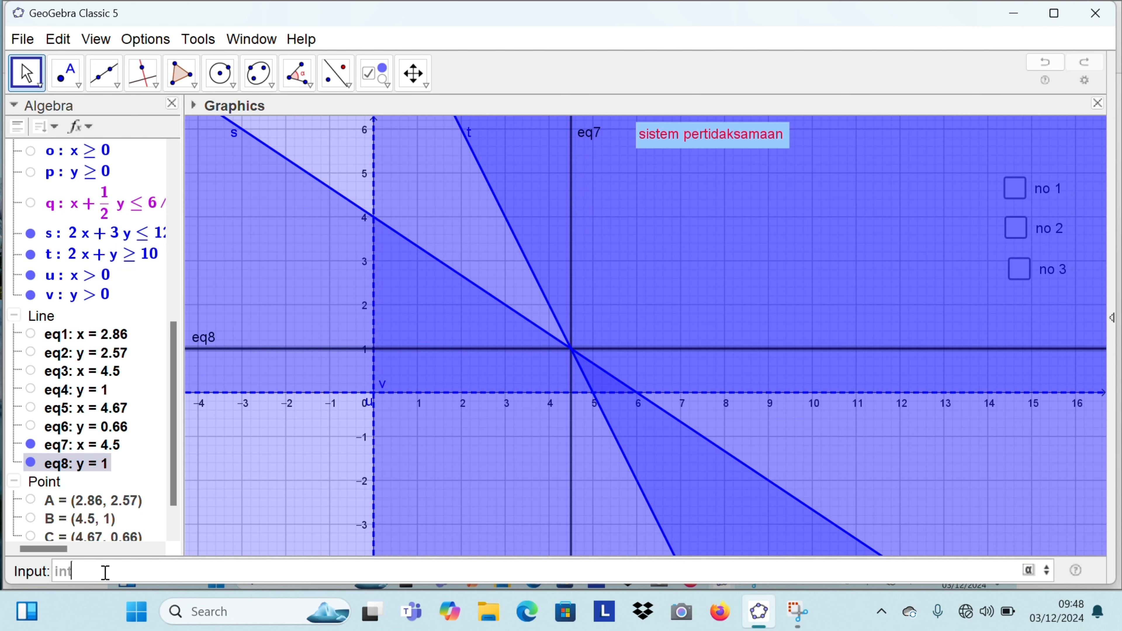
Step: Create the intersection point of lines eq7 and eq8 with the Intersect command
text(er)
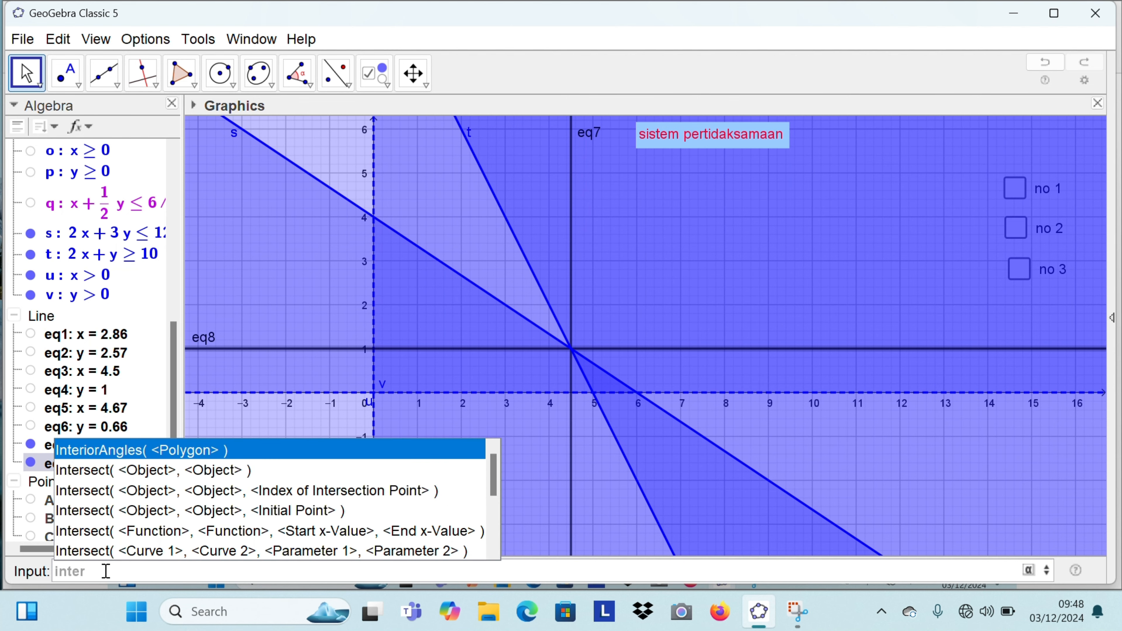
click(170, 470)
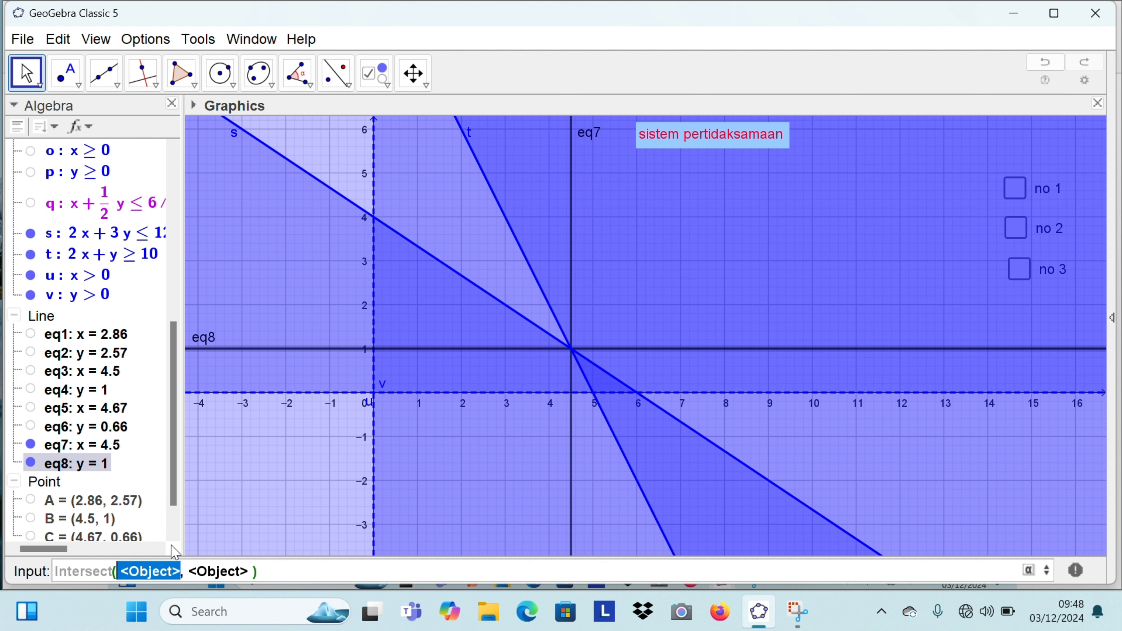
text(eq)
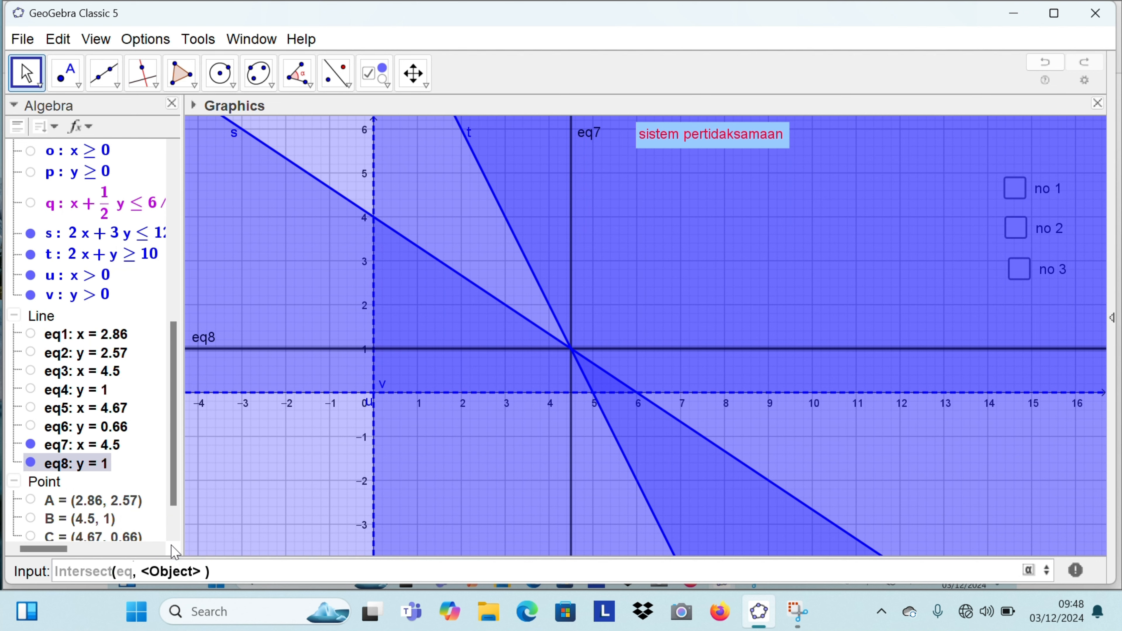
text(7)
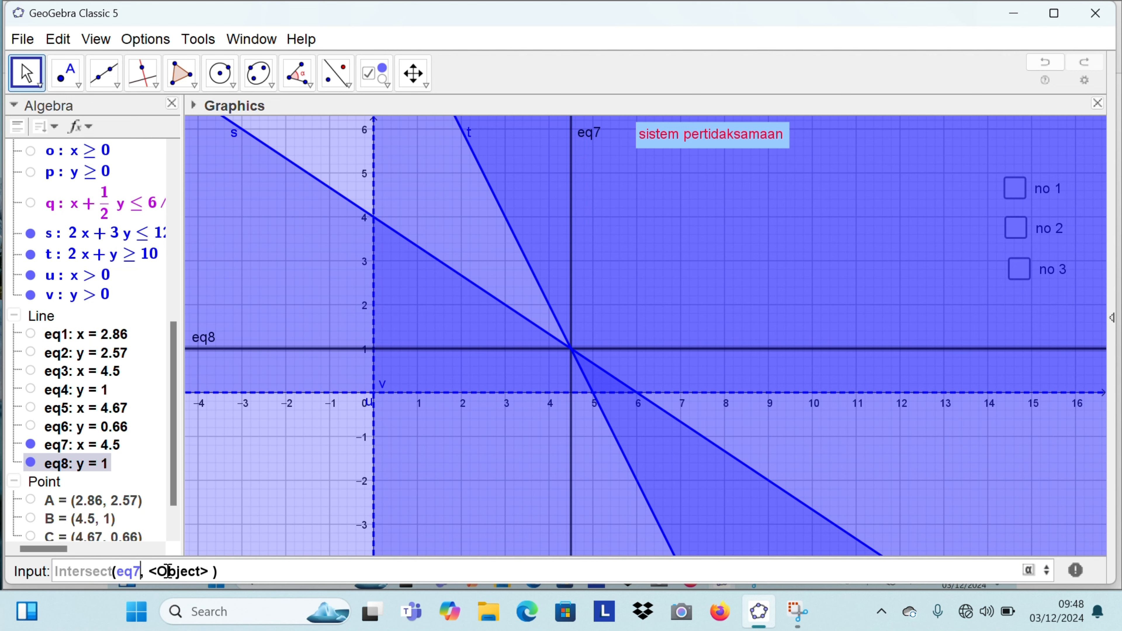
double_click(181, 573)
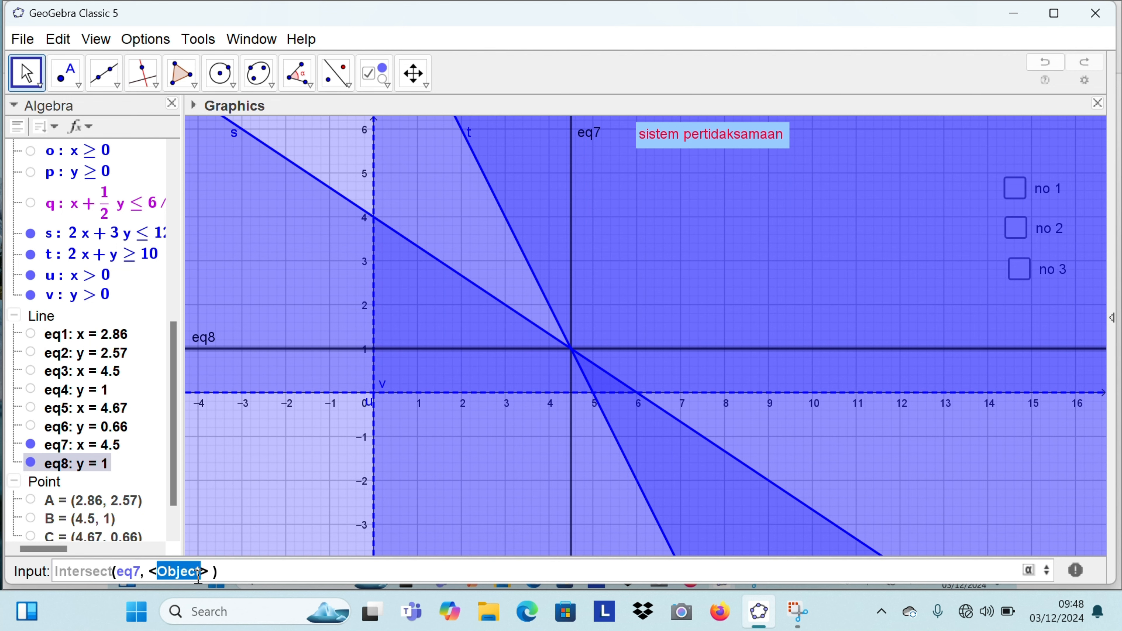
key(BackSpace)
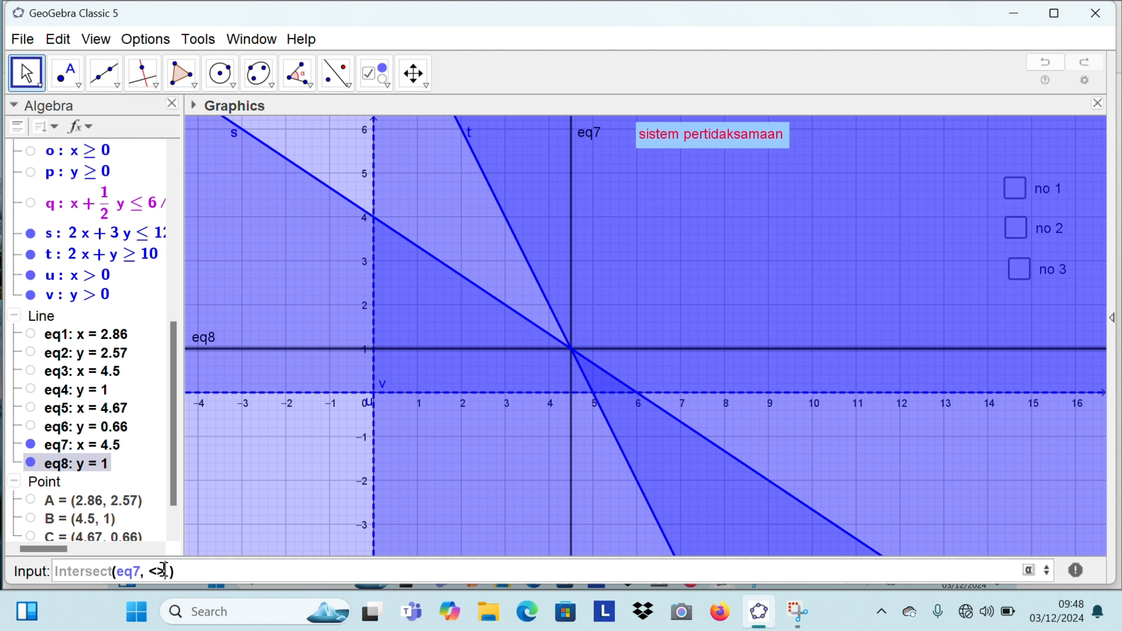
key(BackSpace)
key(BackSpace)
text(eq8)
key(Return)
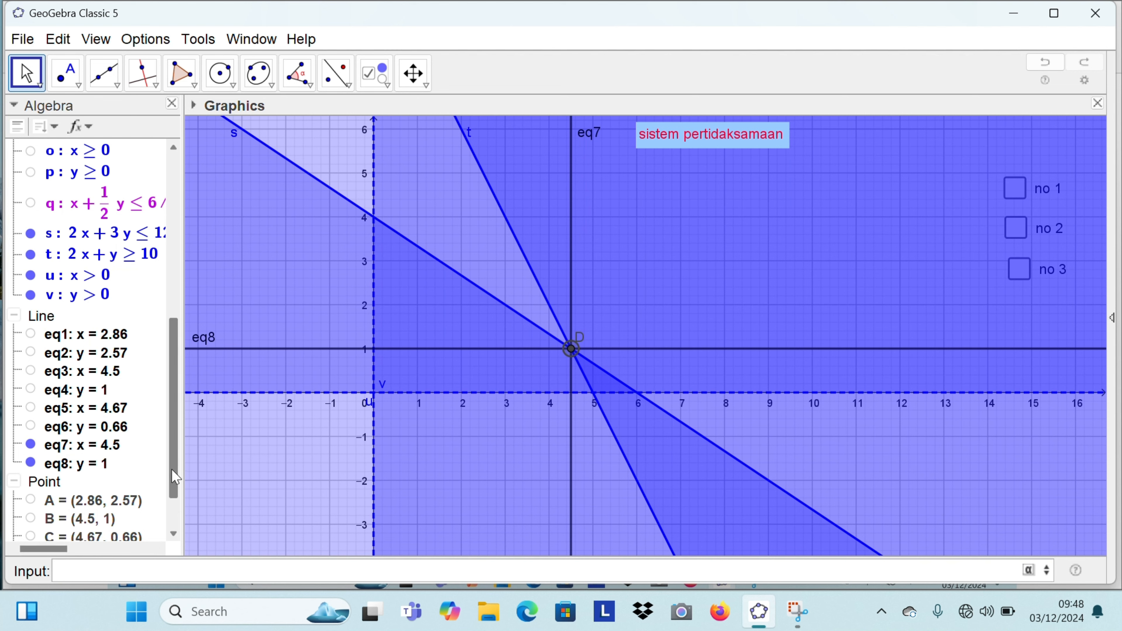
drag(175, 477, 176, 519)
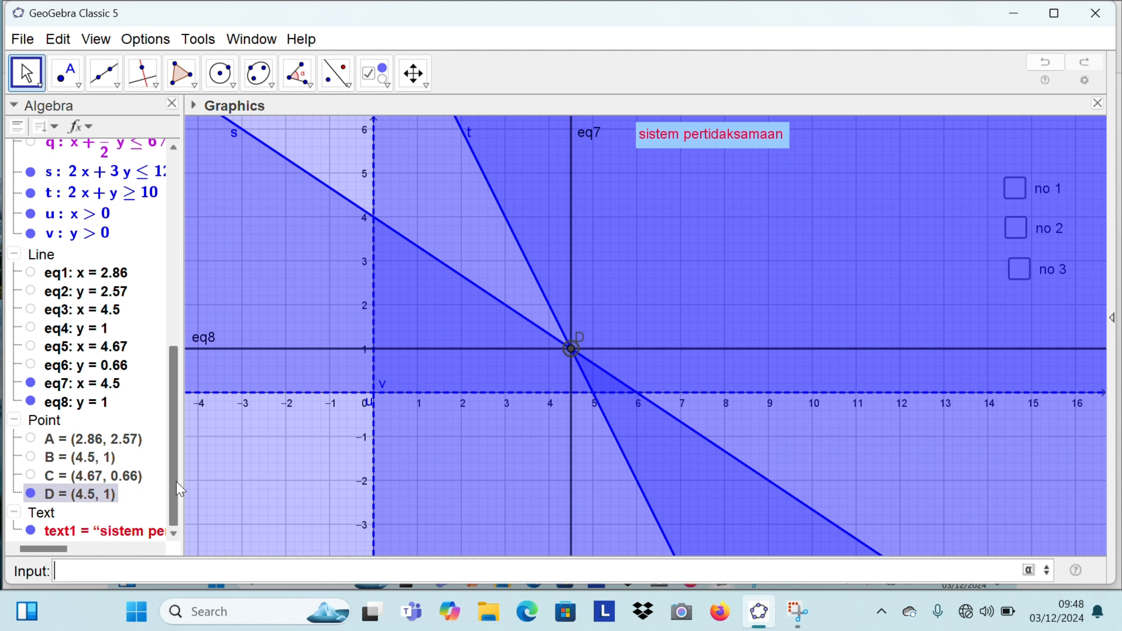
Step: Graph the fourth system's solution region by entering the conjunction s(x,y)∧t(x,y)∧u(x)∧v(y)
drag(177, 492, 176, 421)
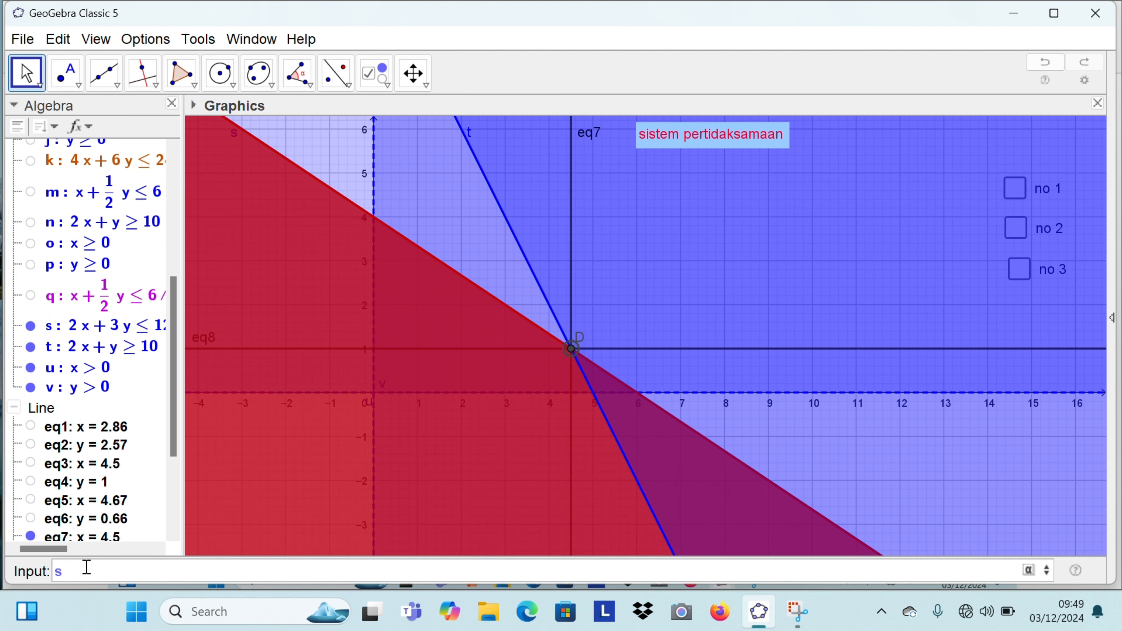
text((x,)
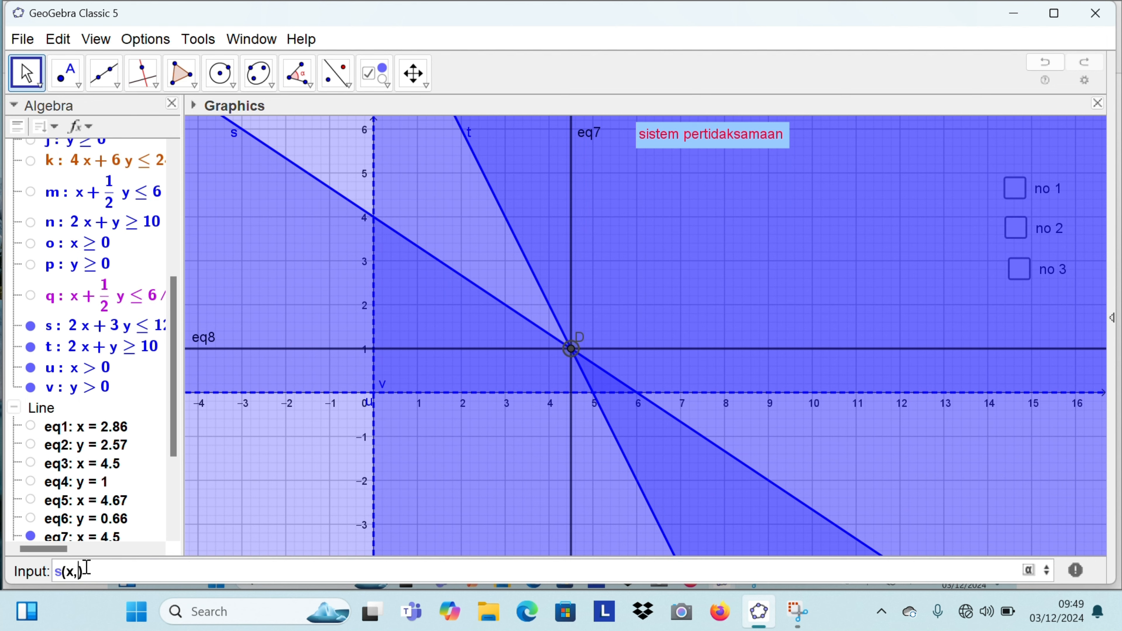
text(y)
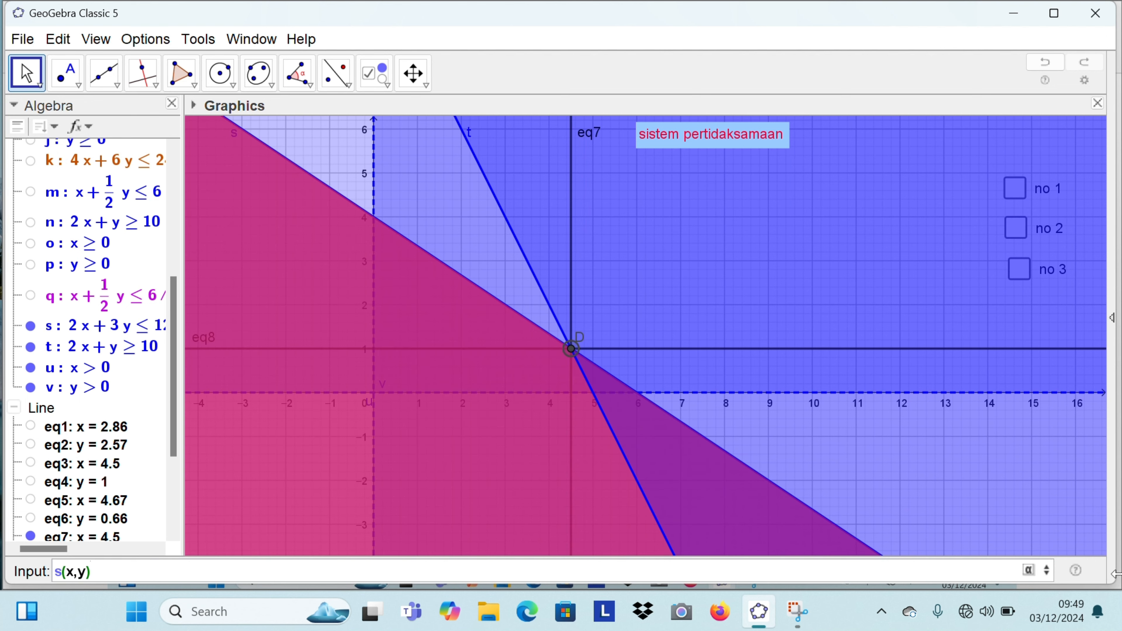
click(1029, 570)
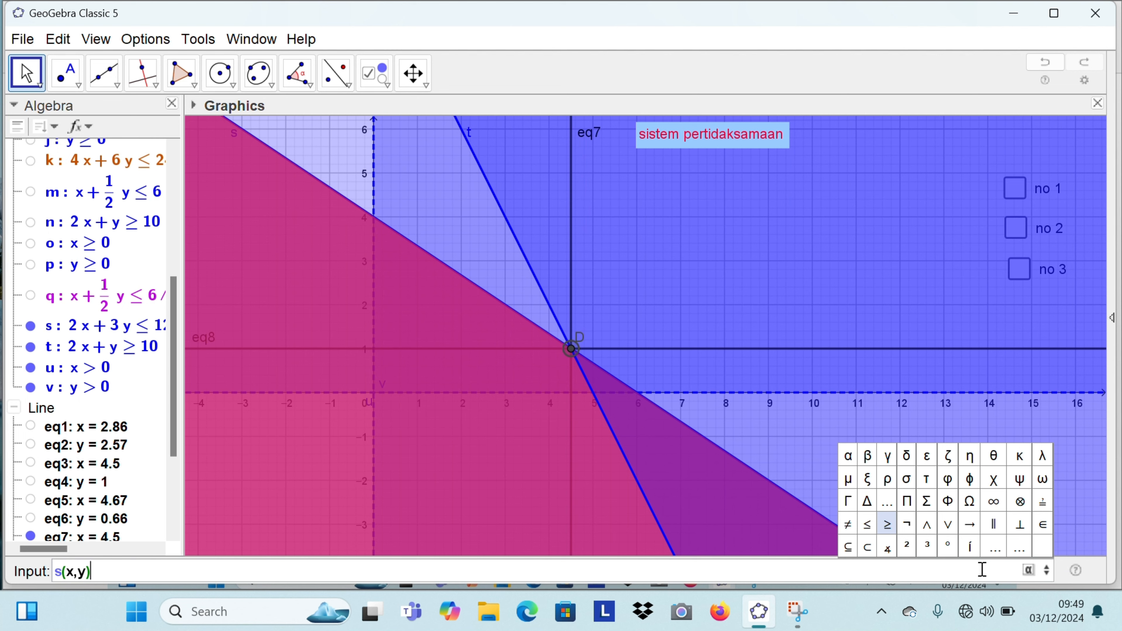
click(927, 524)
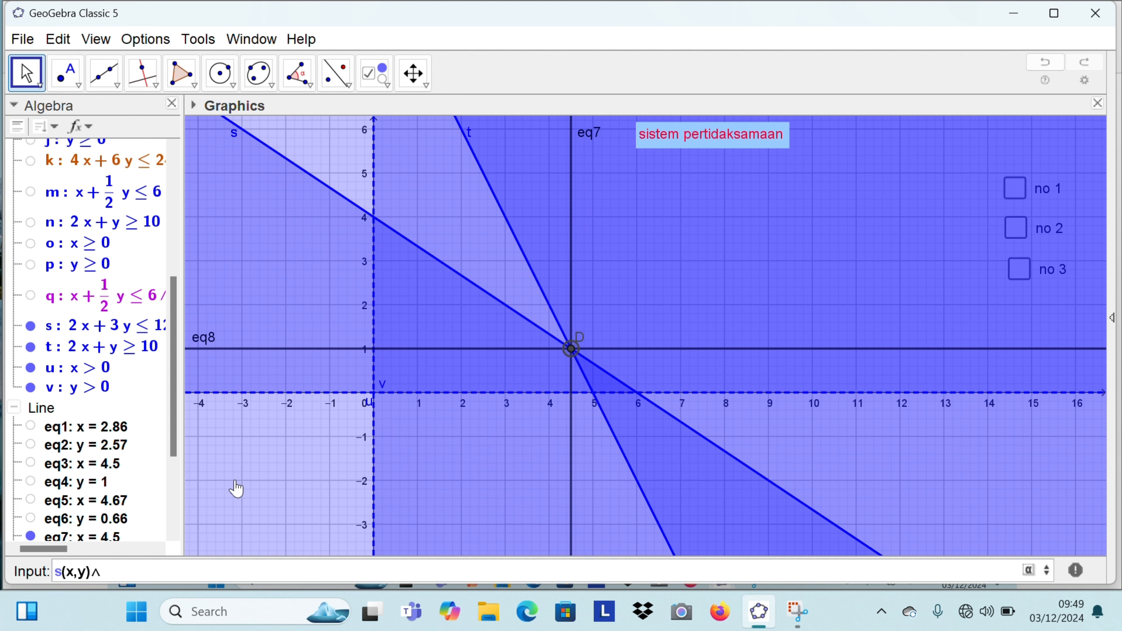
text(t()
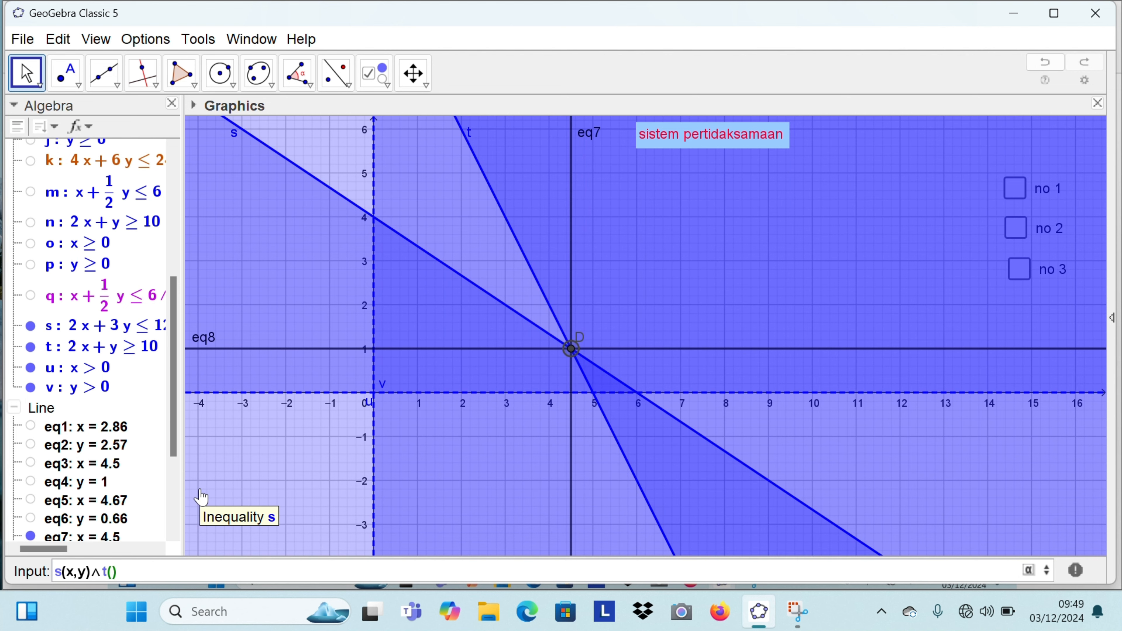
text(x,y)
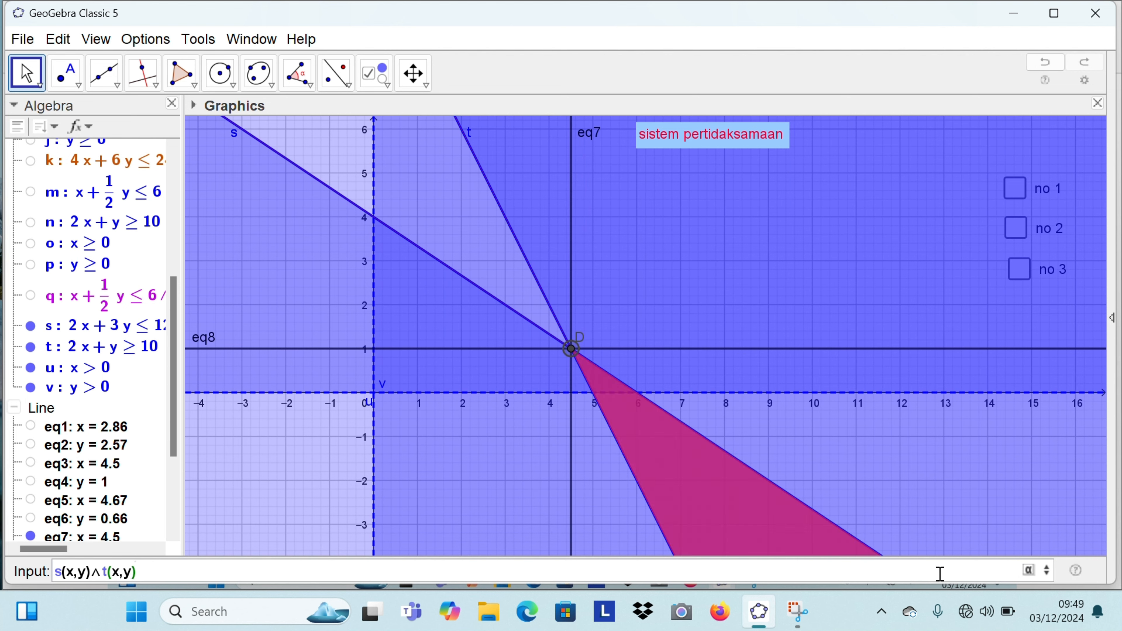
click(1029, 571)
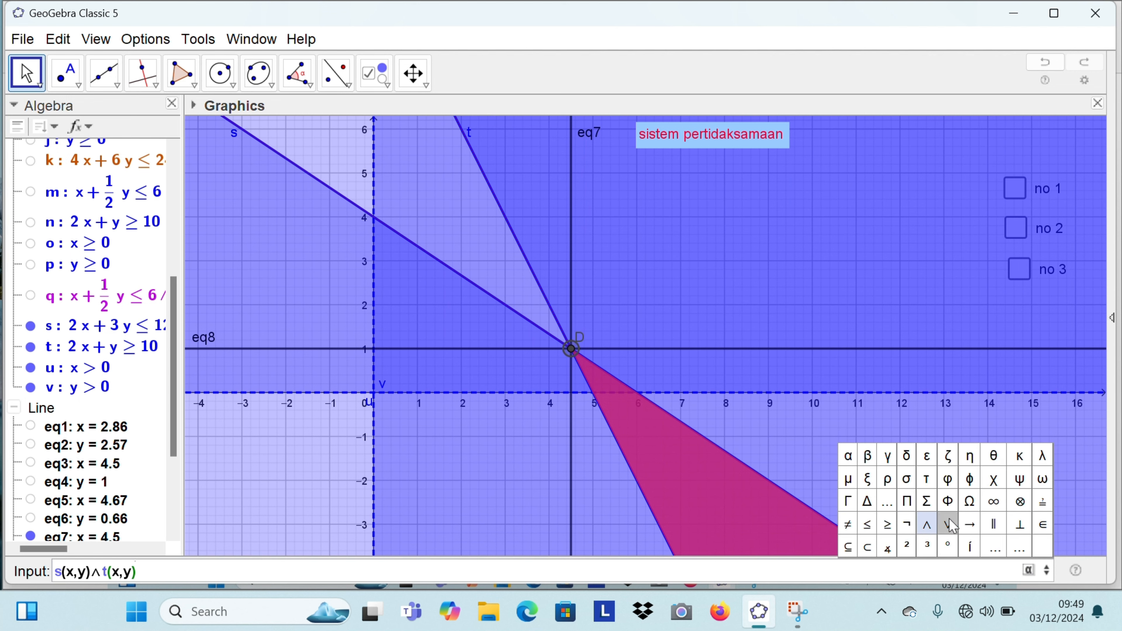
click(928, 527)
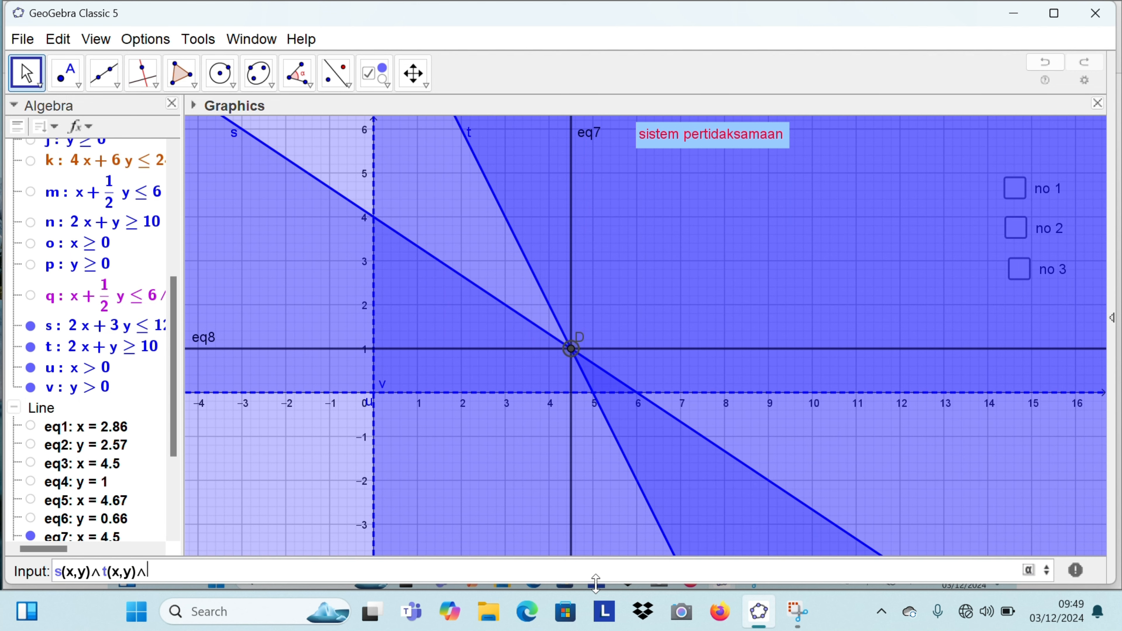
text(u)
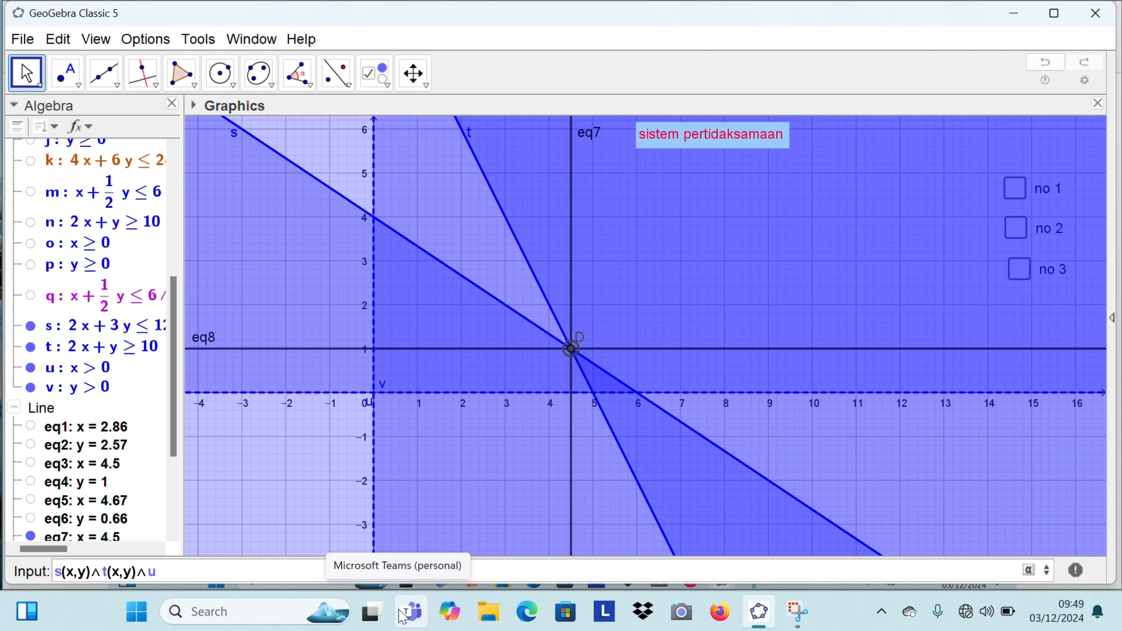
text((x)
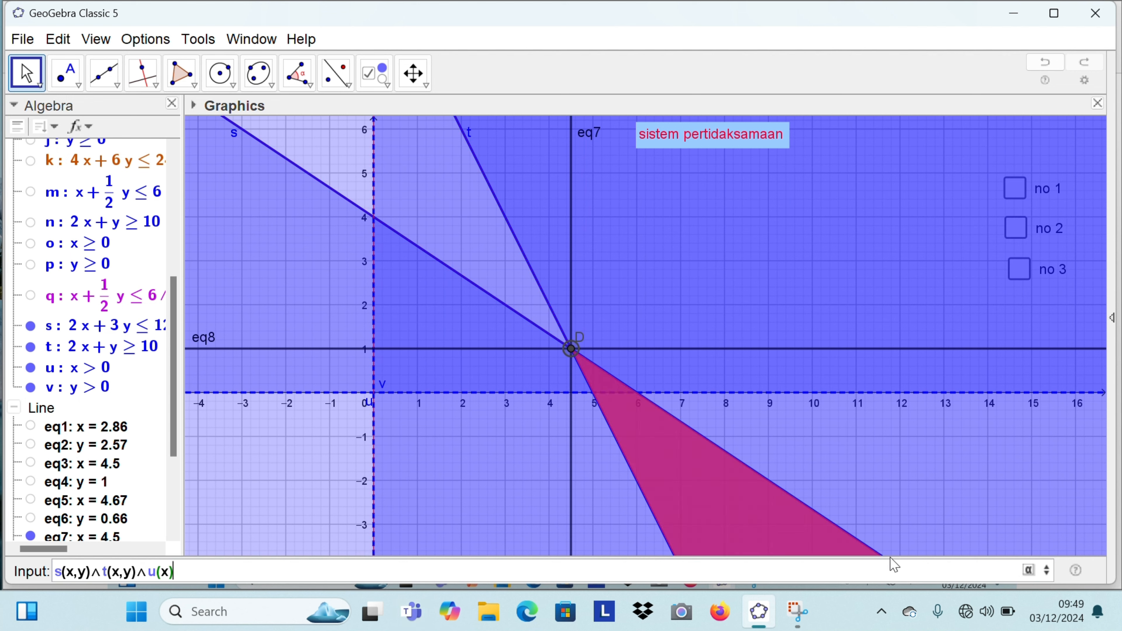
click(1028, 571)
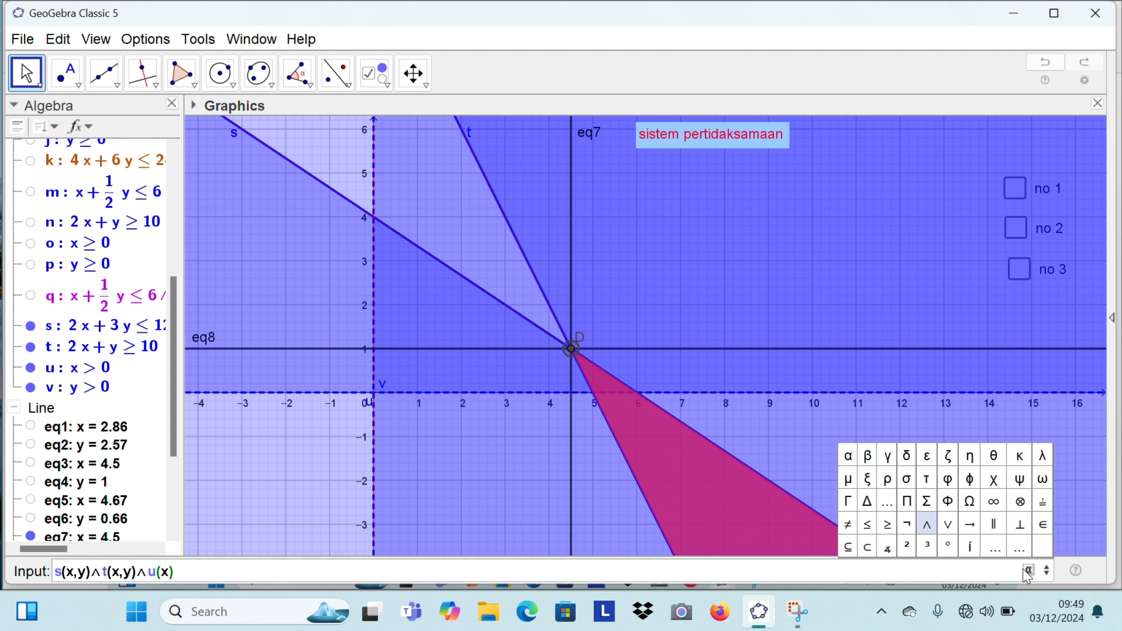
click(927, 528)
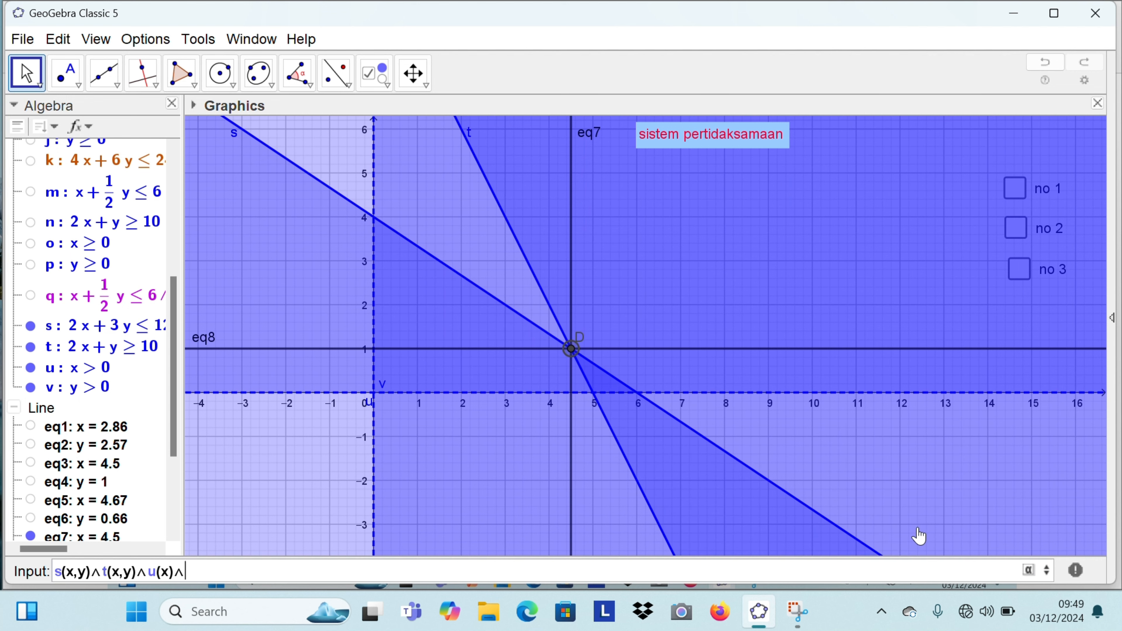
text(v)
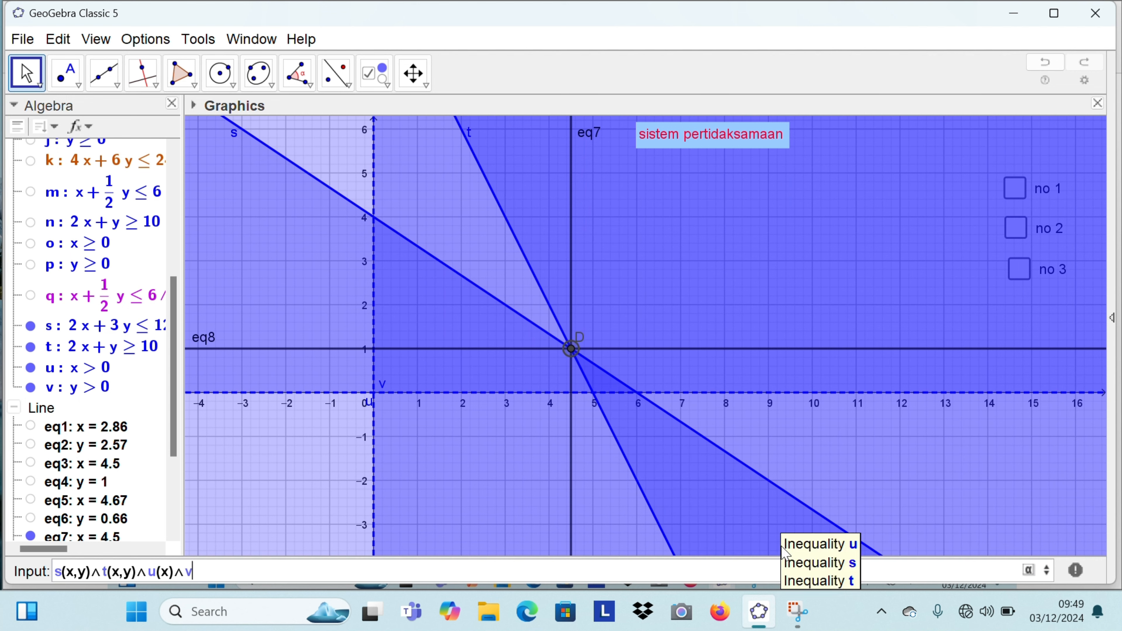
text((y)
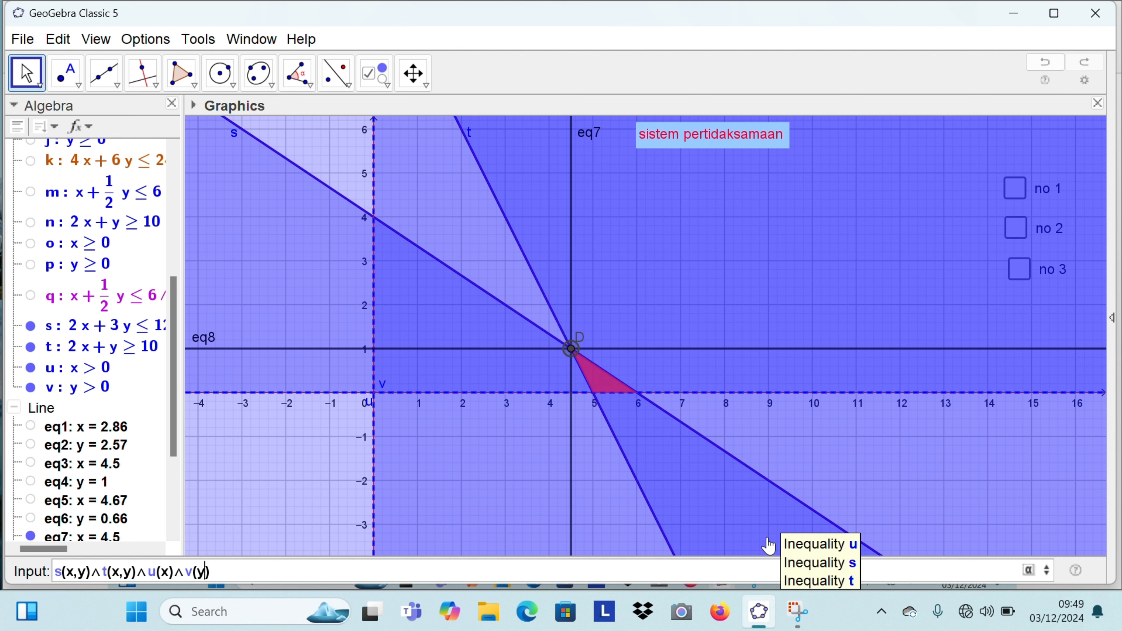
key(Return)
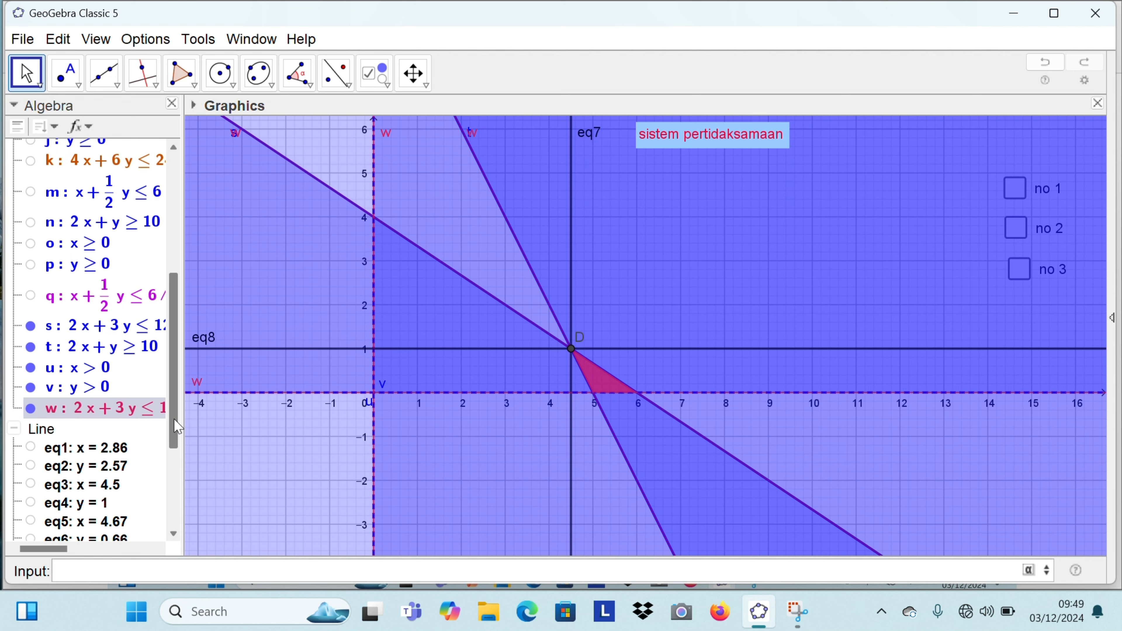
Step: Place a new show/hide check box in the graph above the intersection point and caption it no 4
drag(177, 426, 175, 468)
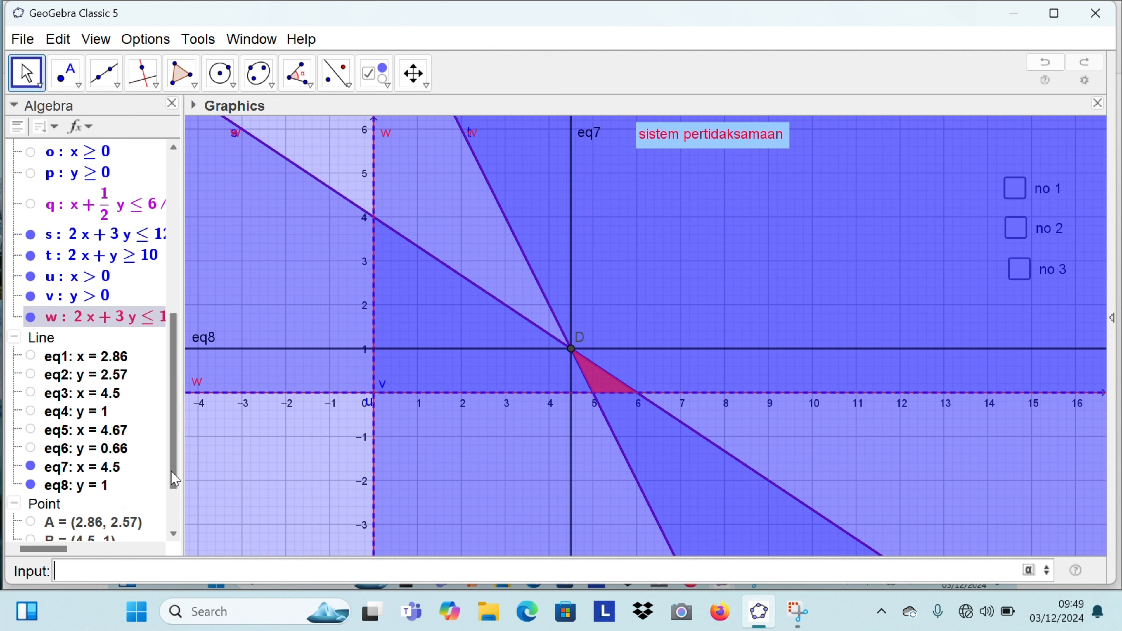
drag(176, 481, 172, 524)
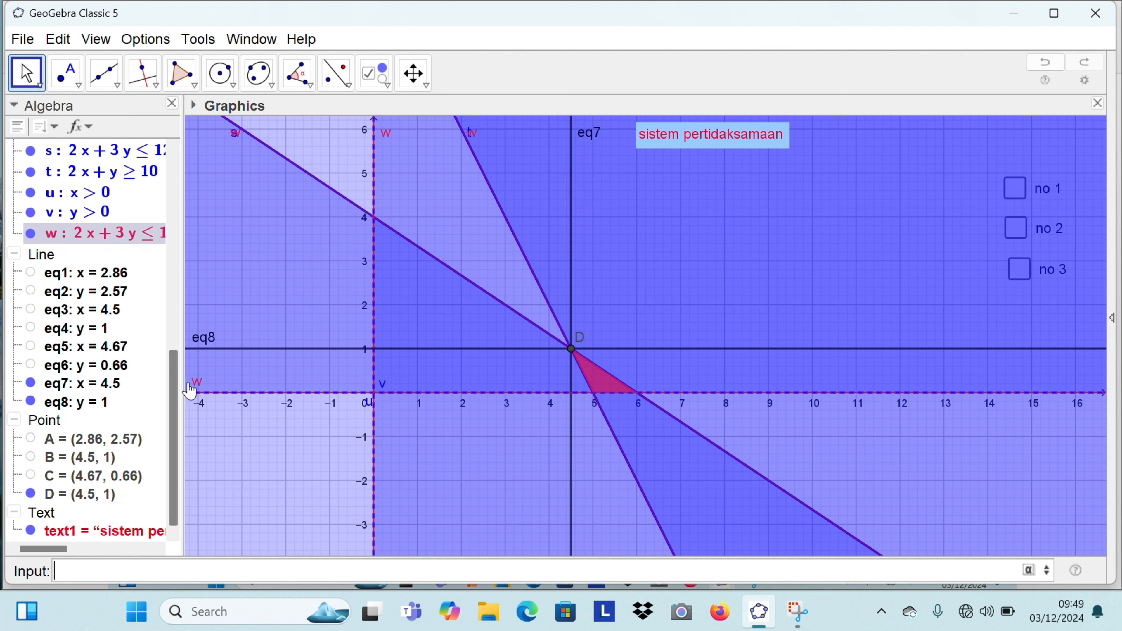
click(387, 78)
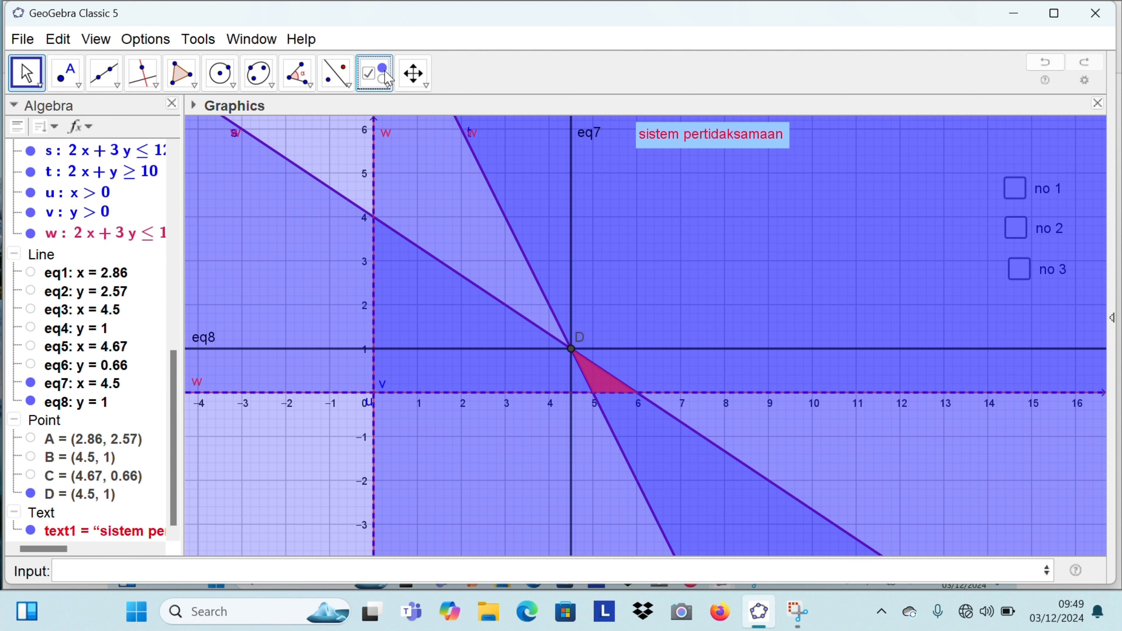
click(386, 79)
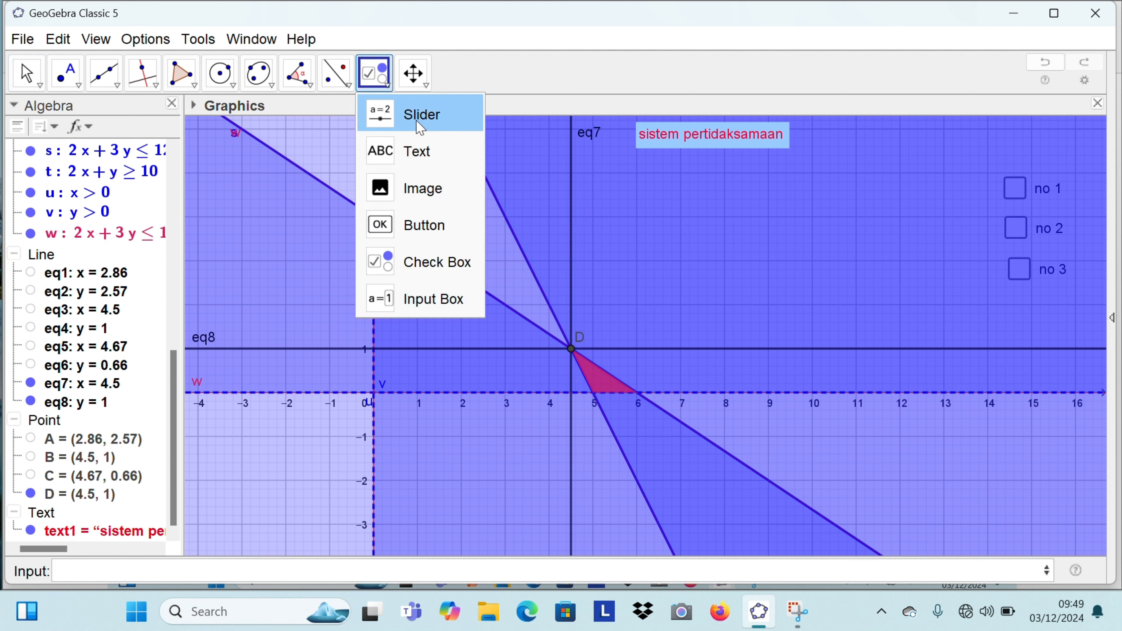
click(419, 261)
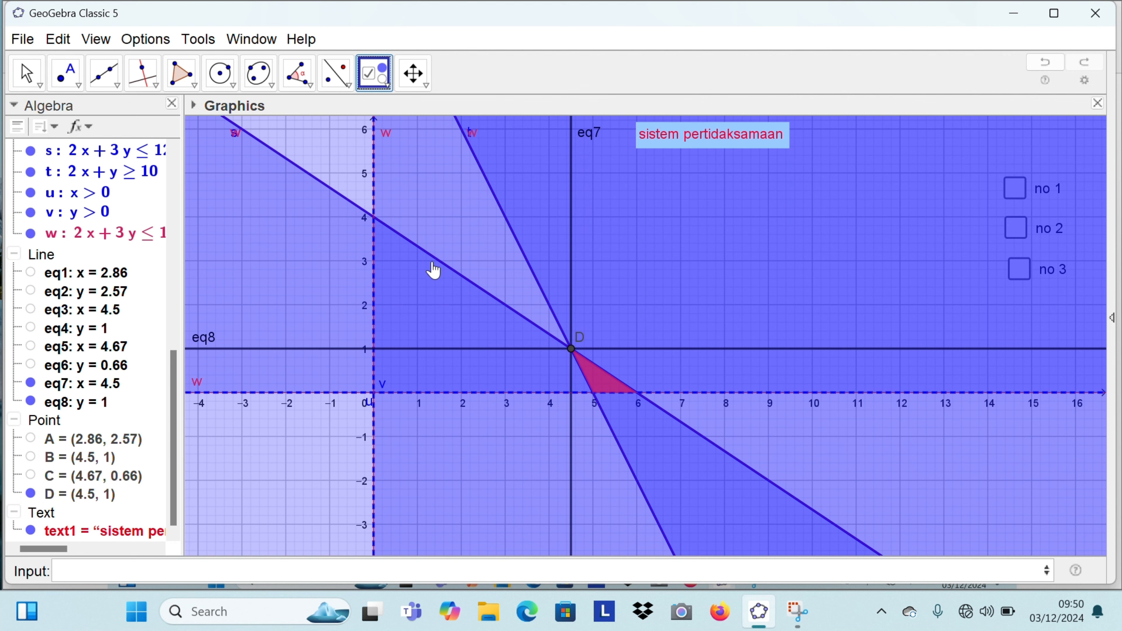
click(489, 241)
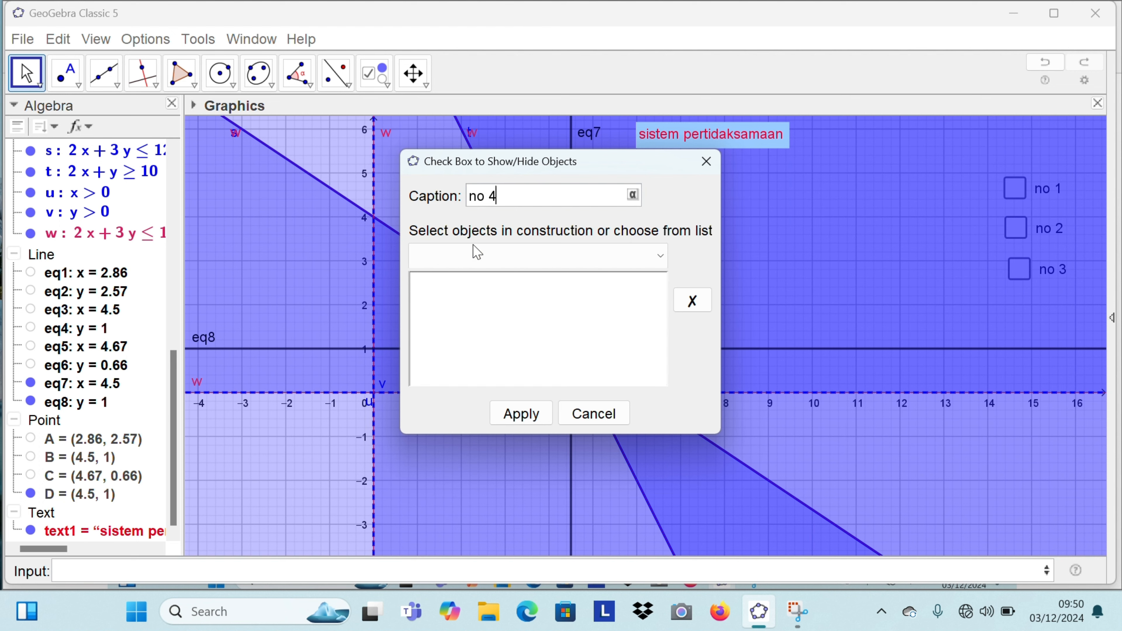
click(465, 292)
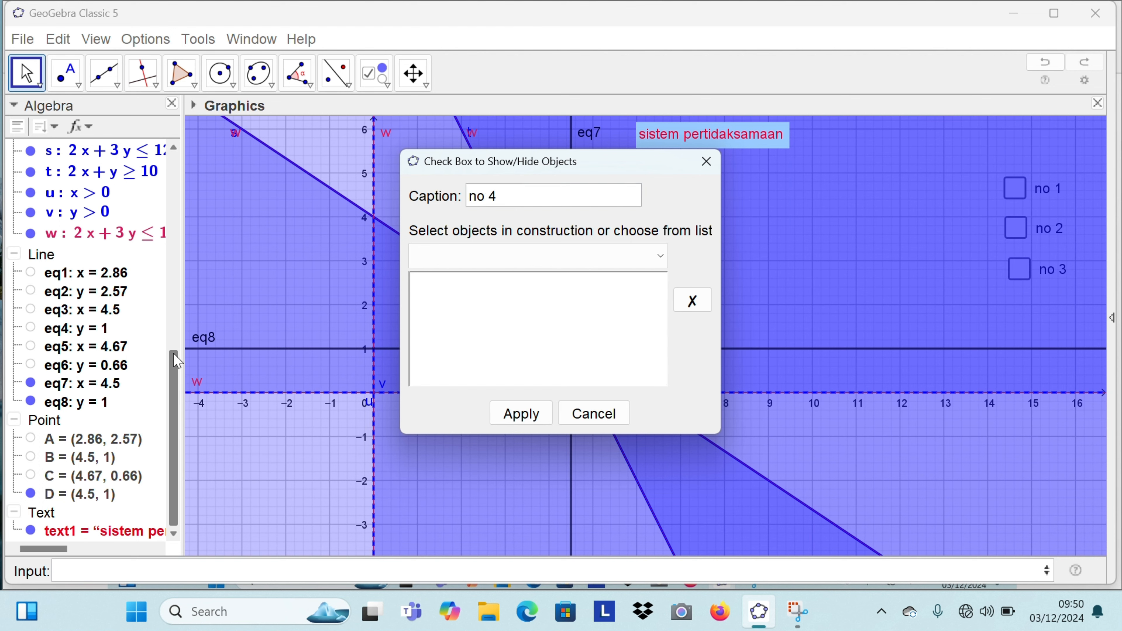
Step: Add inequalities s, t, u, v and w to the objects controlled by the no 4 check box
drag(175, 370, 176, 307)
scroll(176, 308, down, 1)
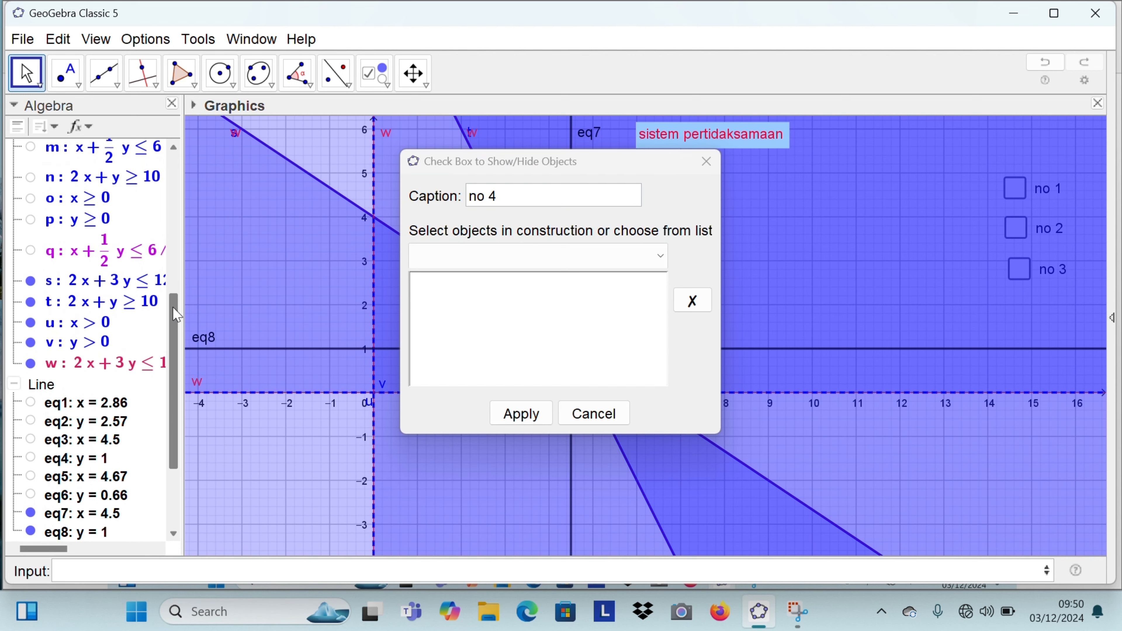
click(130, 282)
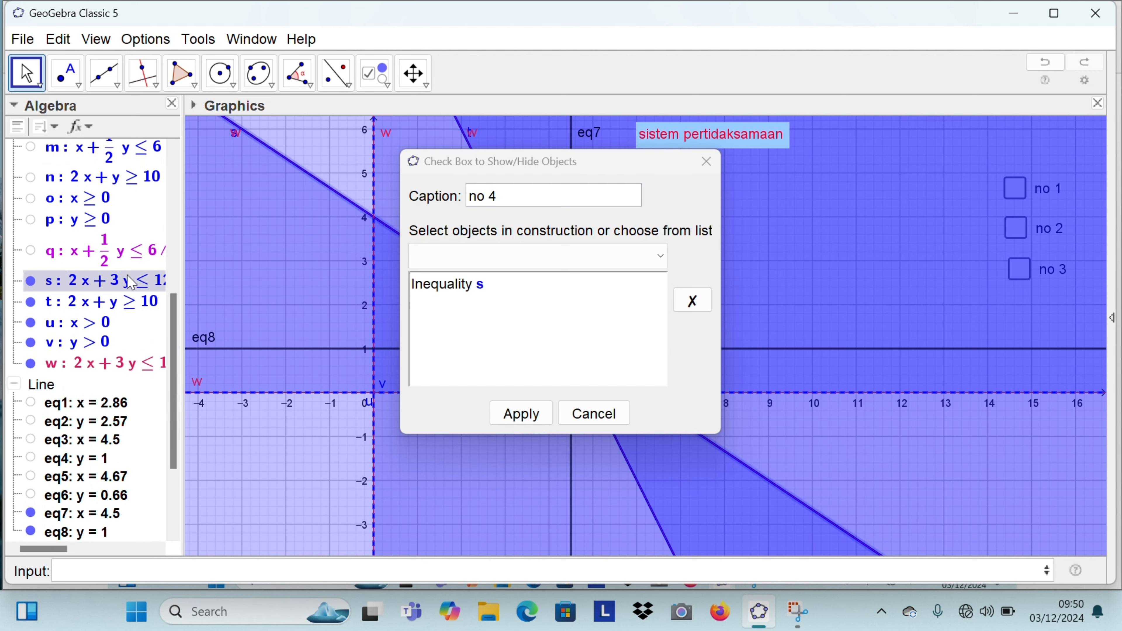
click(116, 309)
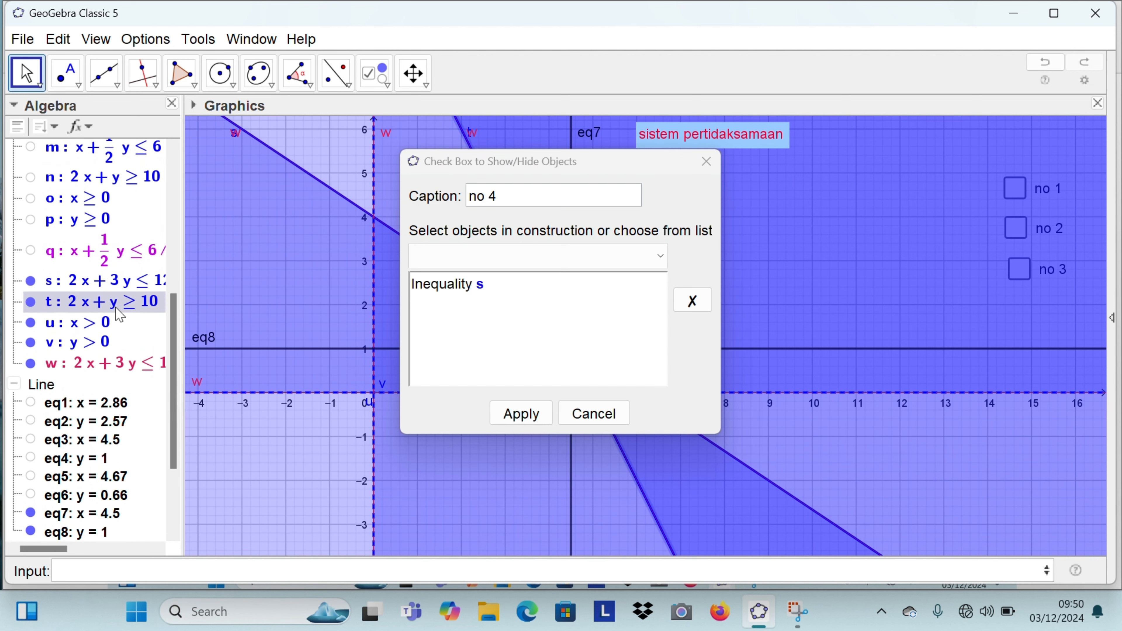
click(107, 328)
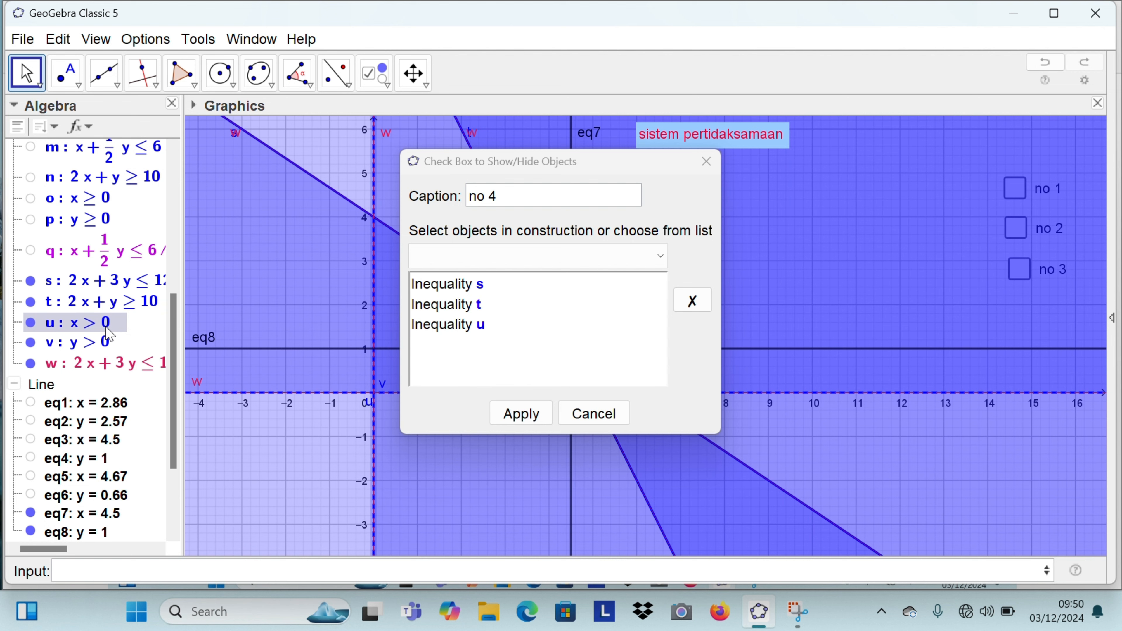
click(103, 344)
click(104, 360)
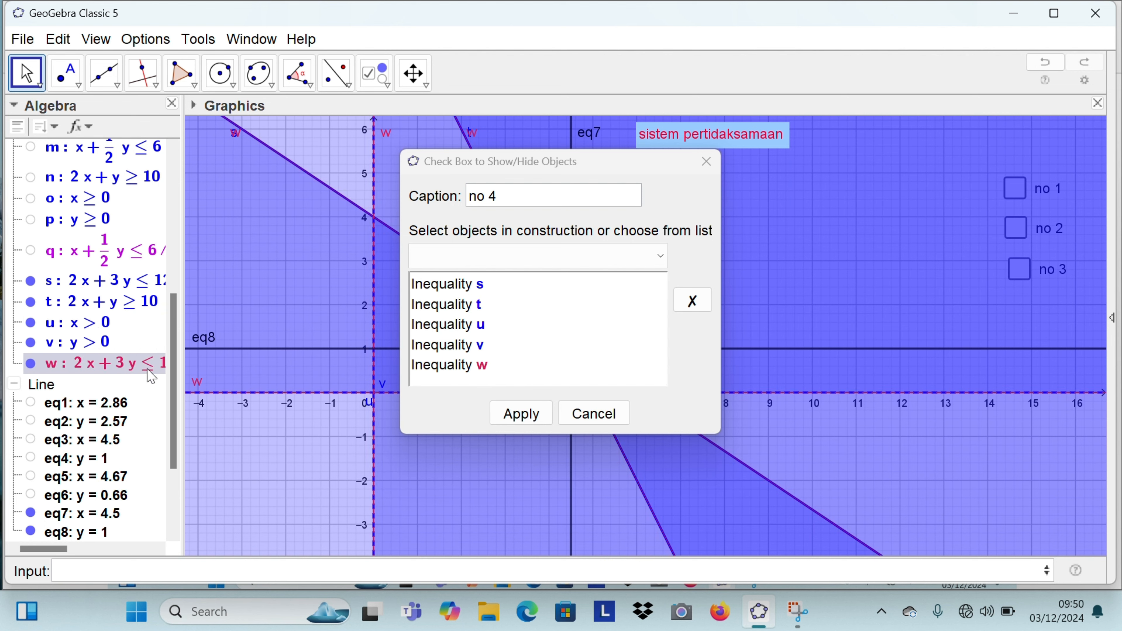
Step: Add lines eq7 and eq8 and point D to the no 4 check box's objects and create the box
drag(175, 378, 164, 434)
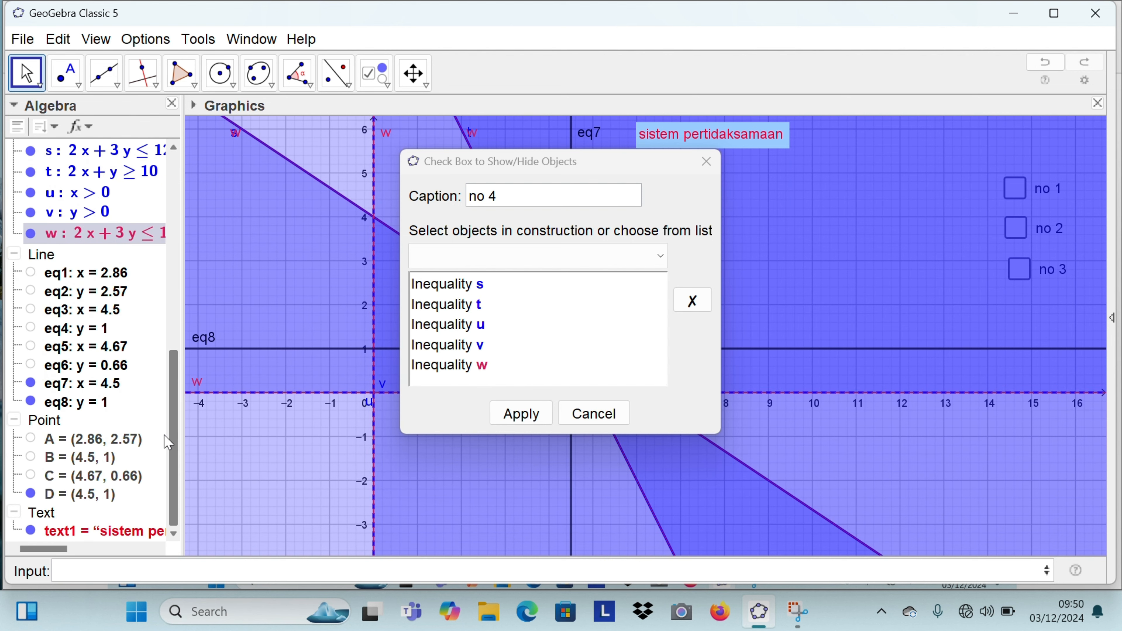
click(117, 386)
click(102, 404)
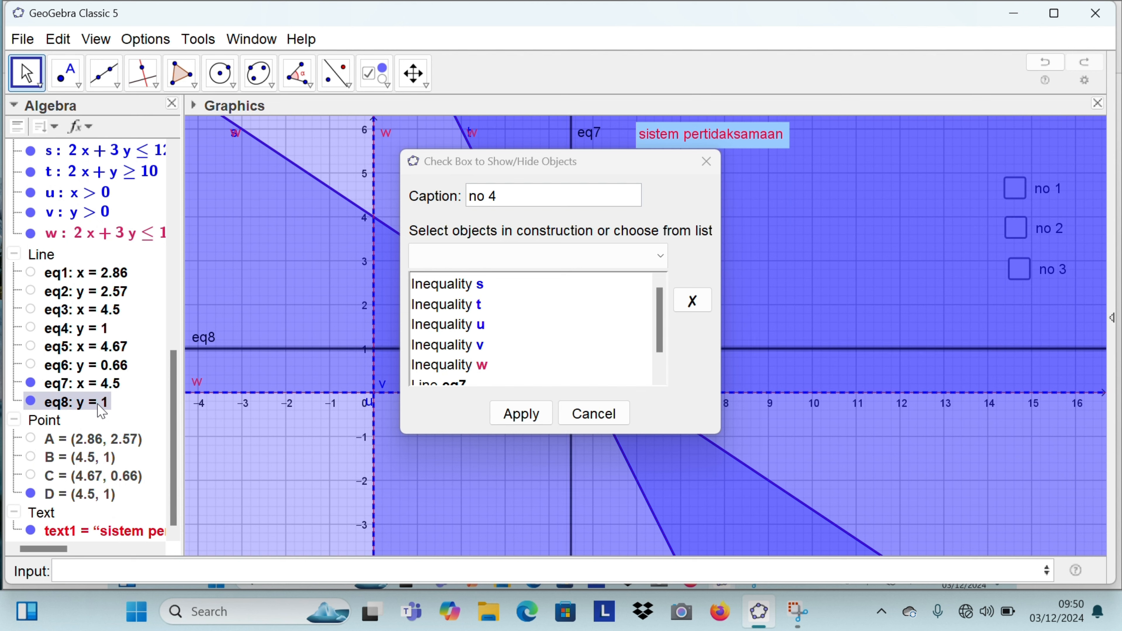
click(86, 496)
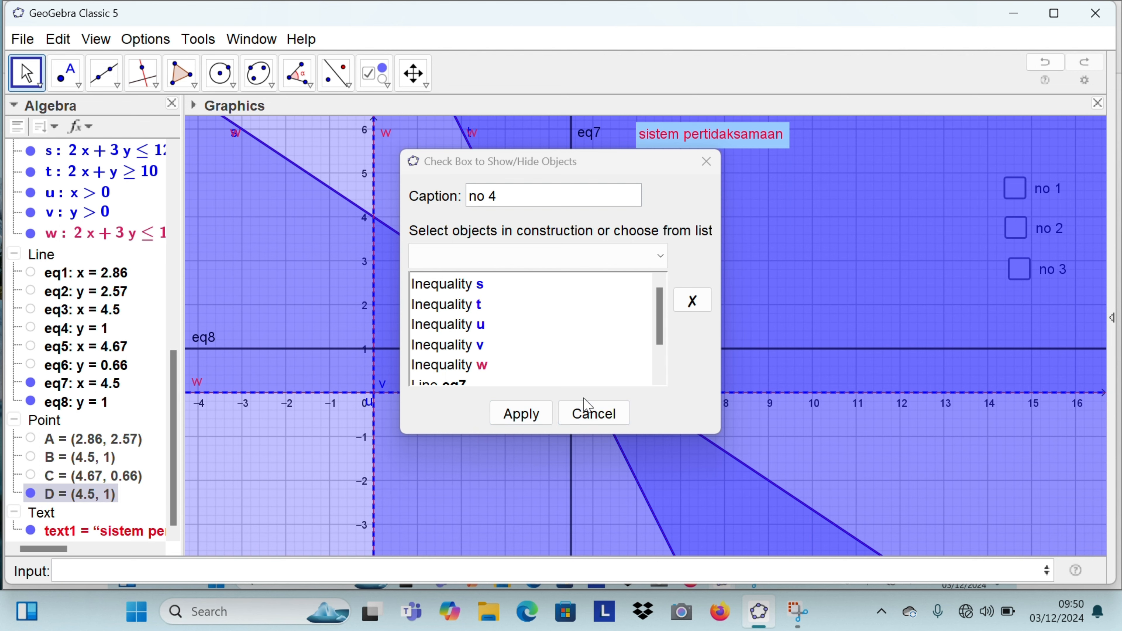
click(542, 425)
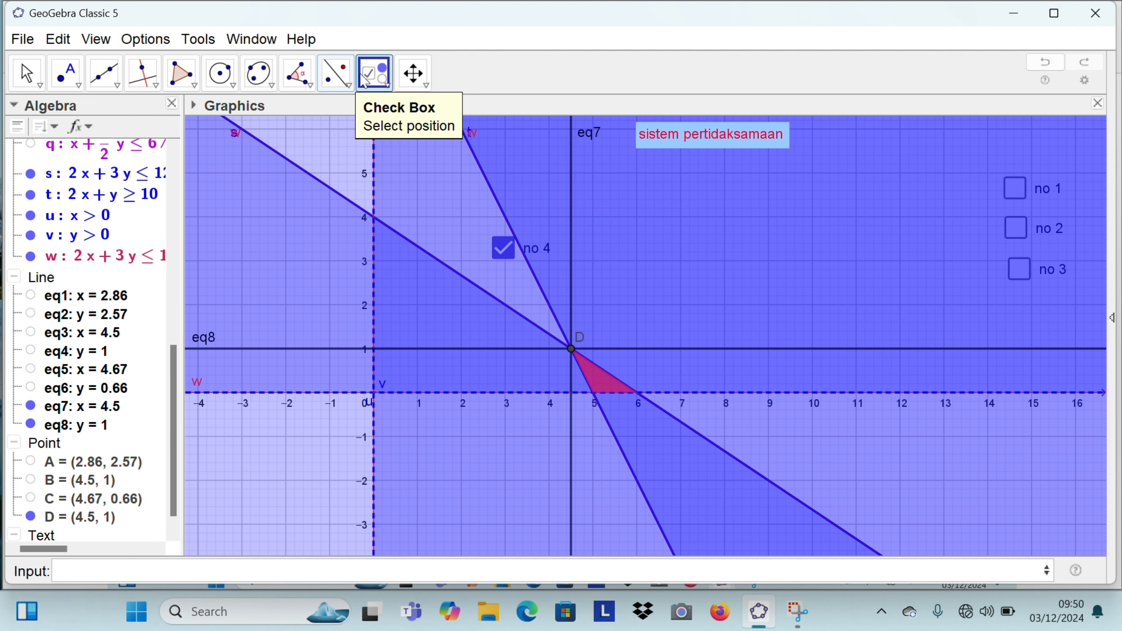
Step: Test the no 4 check box by hiding and showing the fourth system, leaving the box unchecked
click(40, 74)
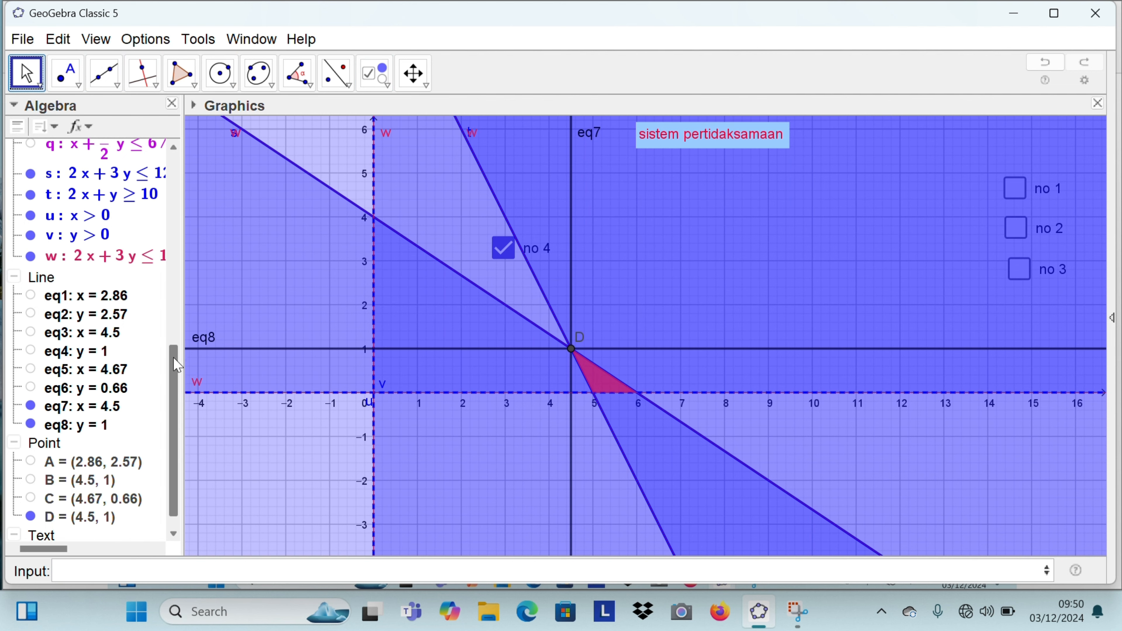
drag(176, 364, 208, 155)
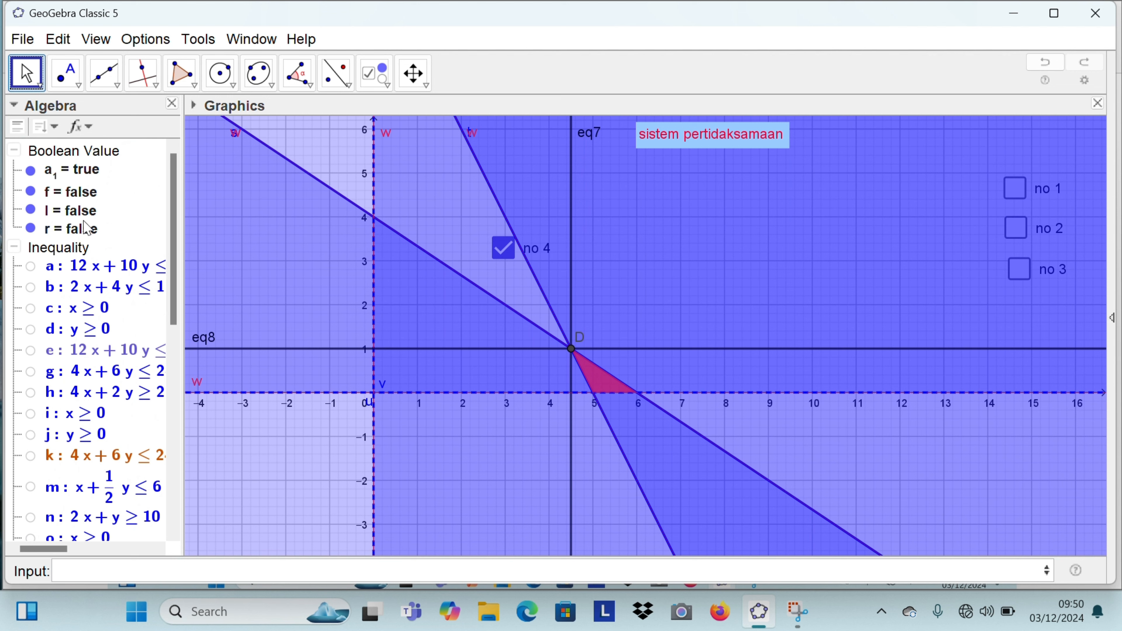
click(84, 233)
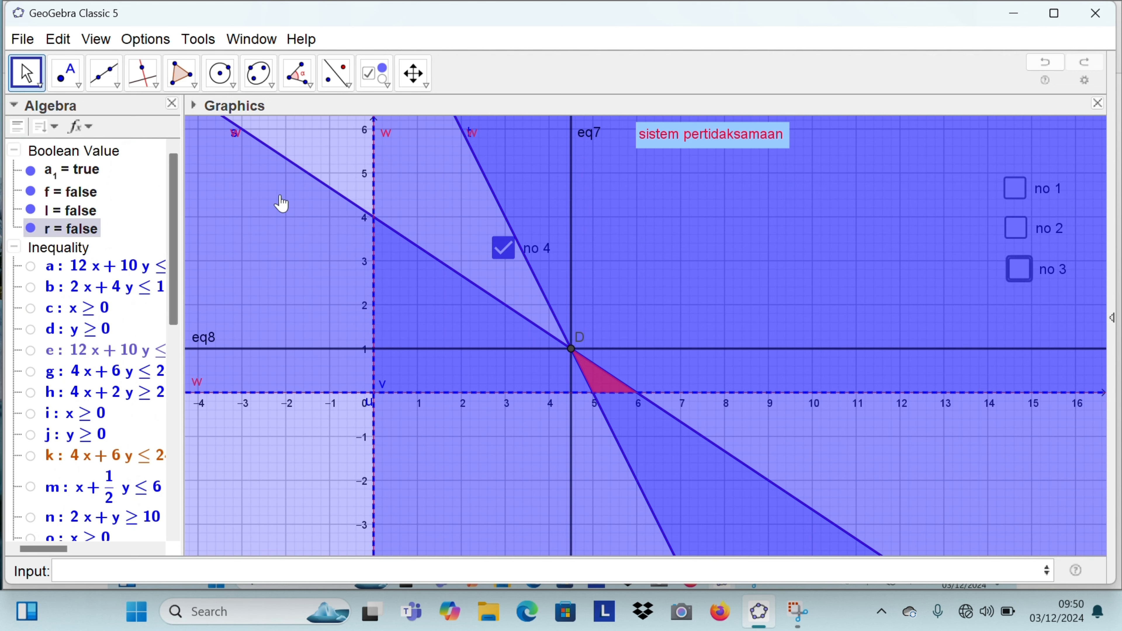
click(98, 174)
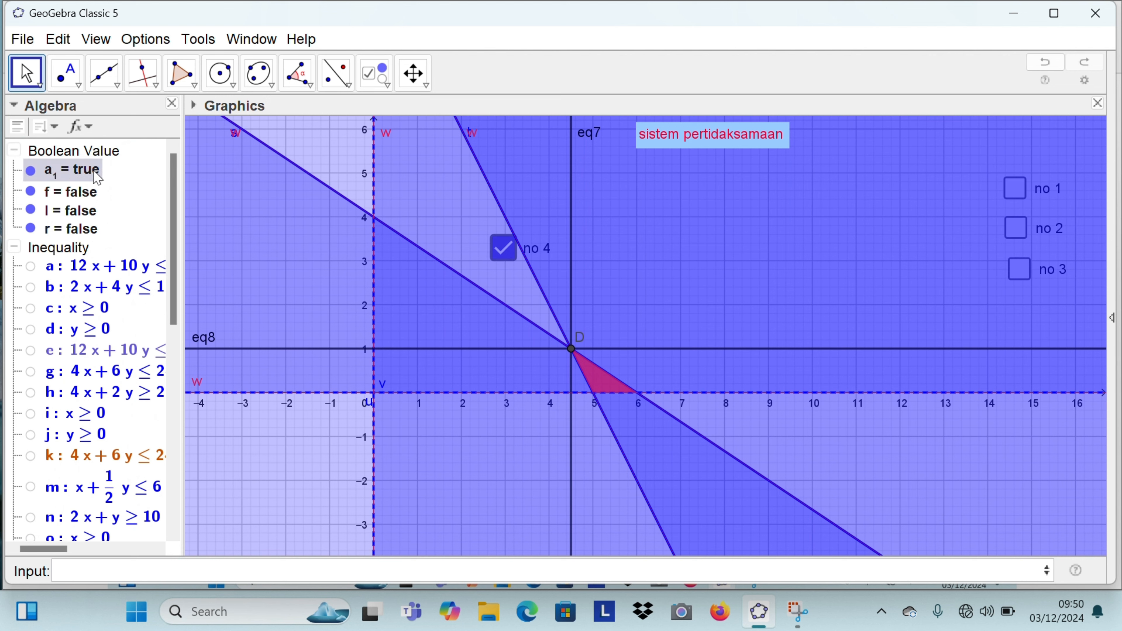
click(505, 250)
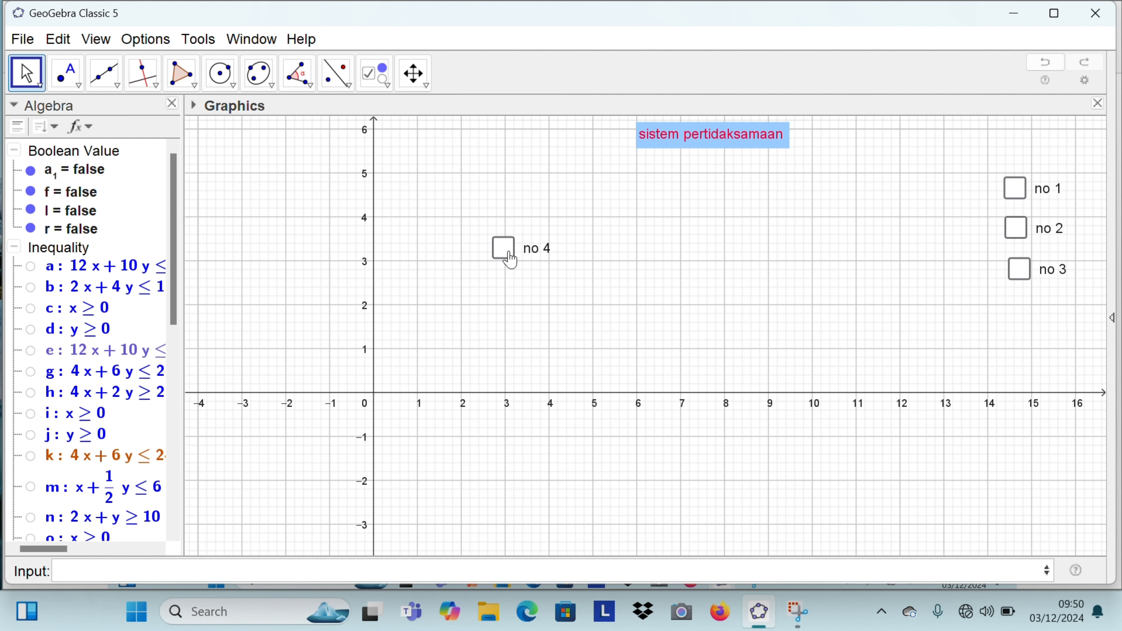
click(509, 251)
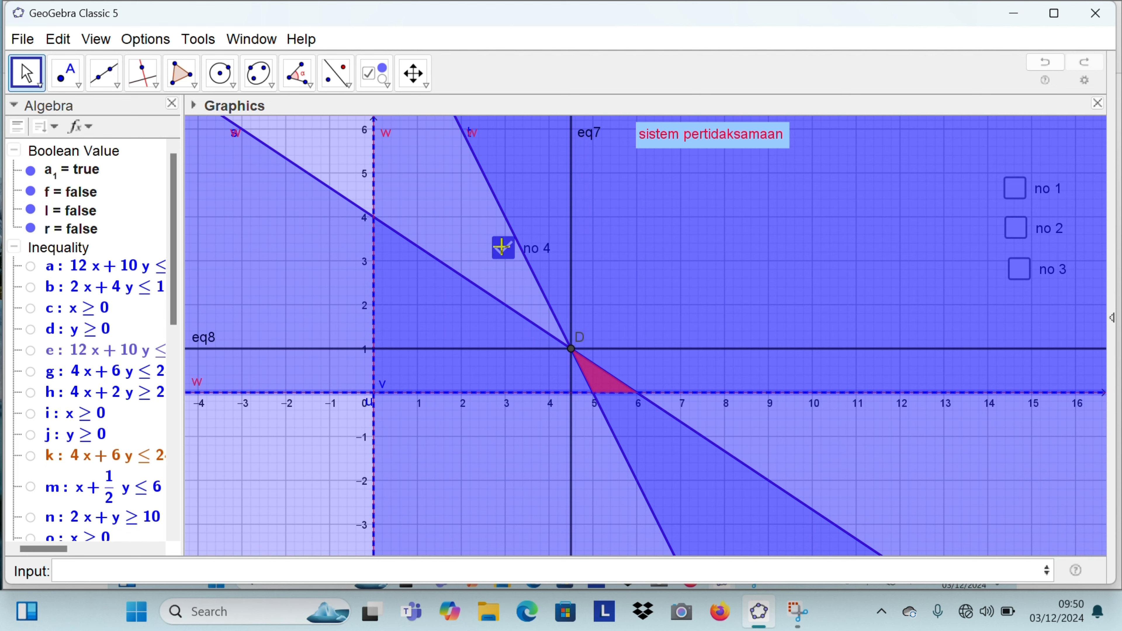
click(86, 173)
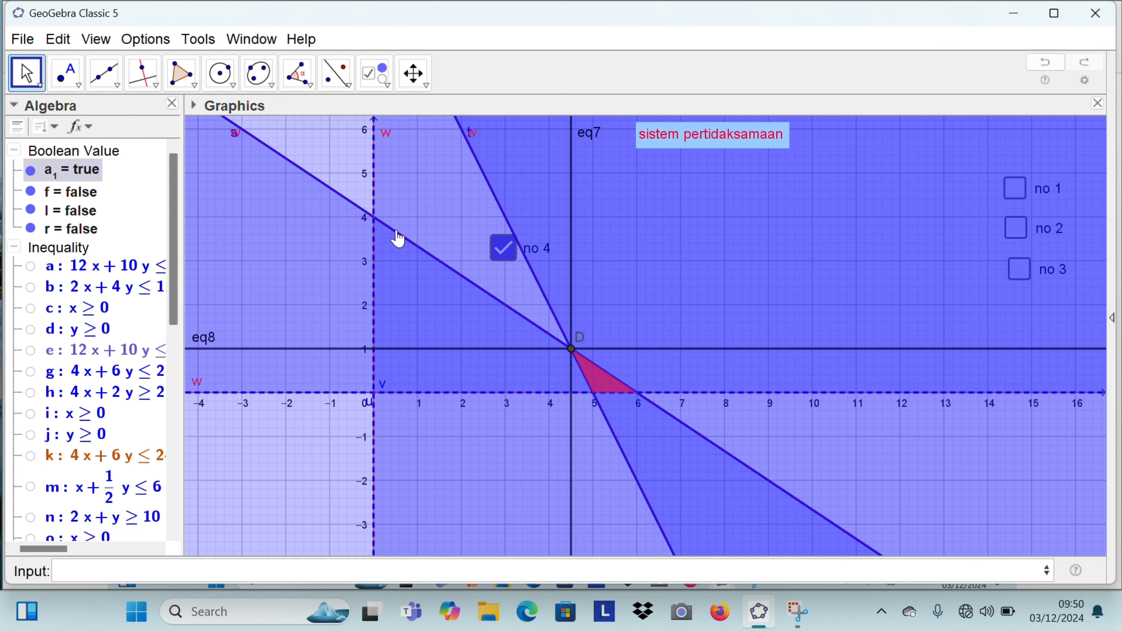
click(502, 246)
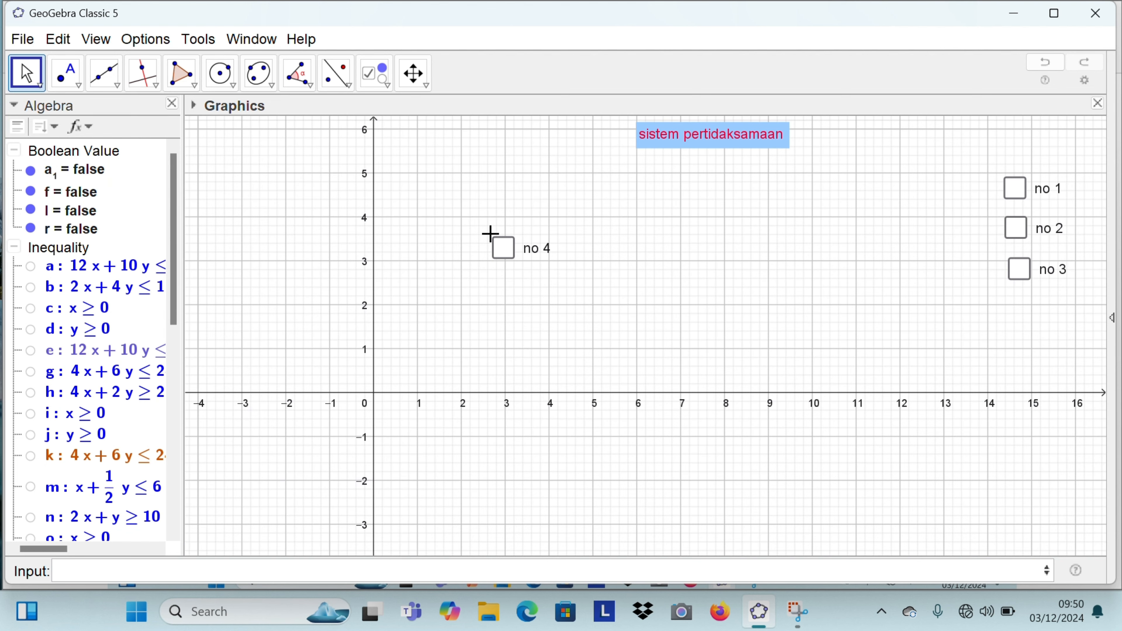